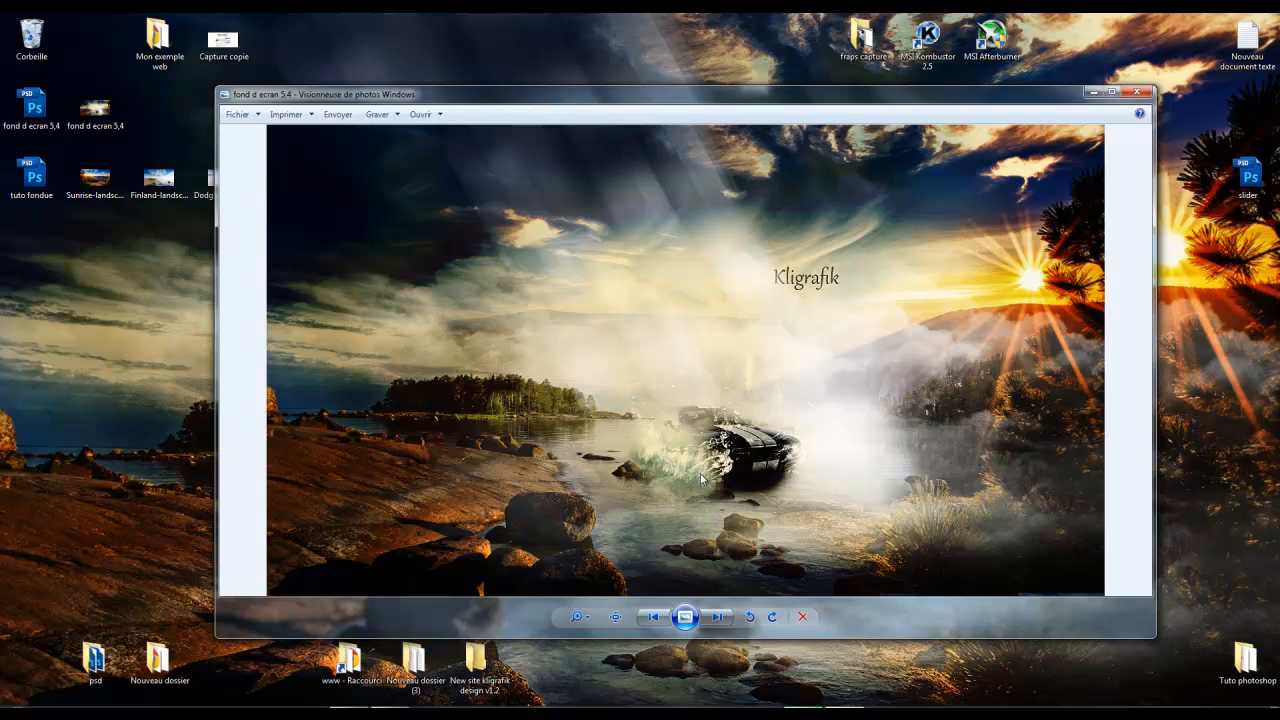
Close the finished wallpaper preview and view the source images of the sunrise, Finland coast, Dodge Challenger, wave and water splash.
{"action": "left_click", "coordinate": [1142, 94]}
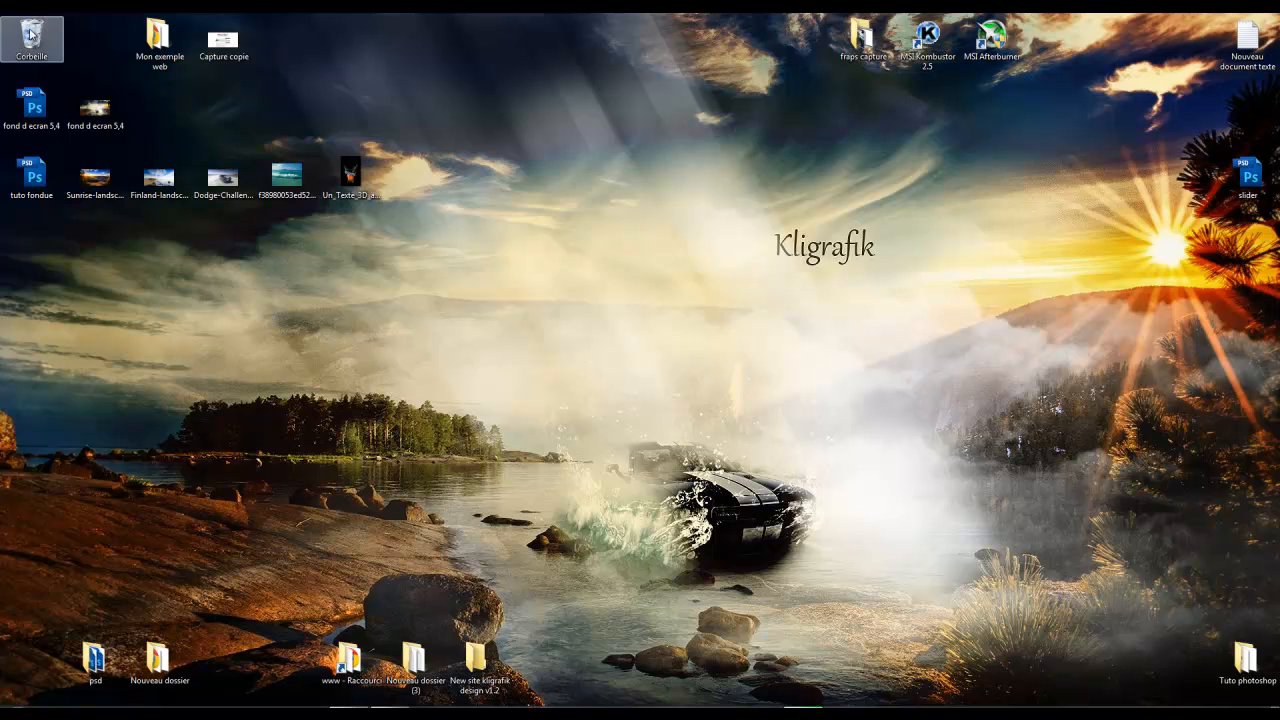
{"action": "right_click", "coordinate": [35, 29]}
{"action": "left_click", "coordinate": [422, 171]}
{"action": "left_click", "coordinate": [95, 181]}
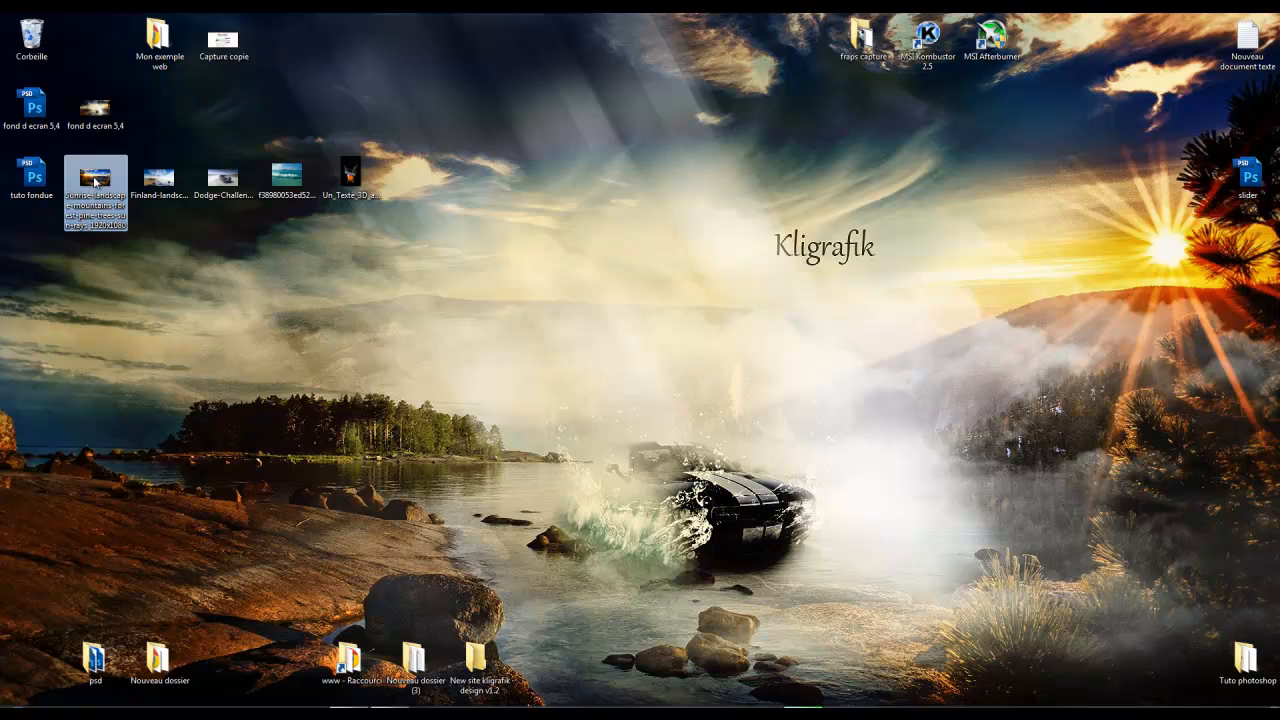
{"action": "double_click", "coordinate": [95, 181]}
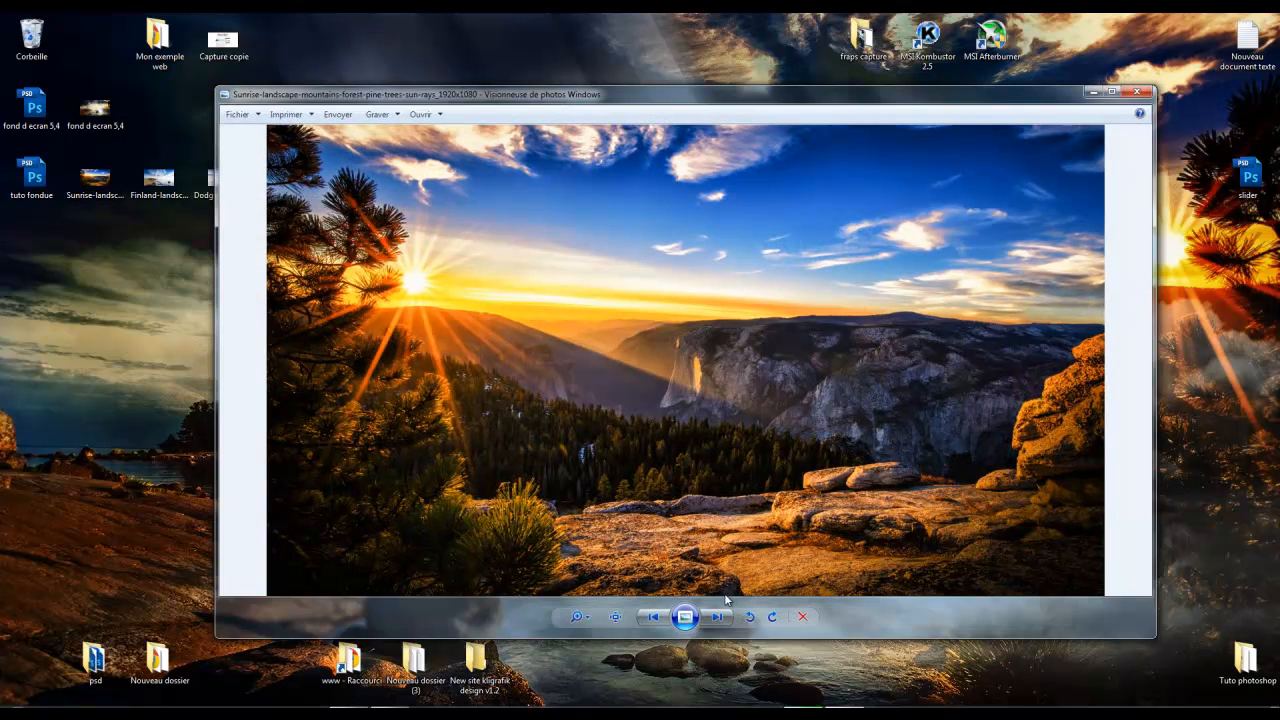
{"action": "left_click", "coordinate": [719, 617]}
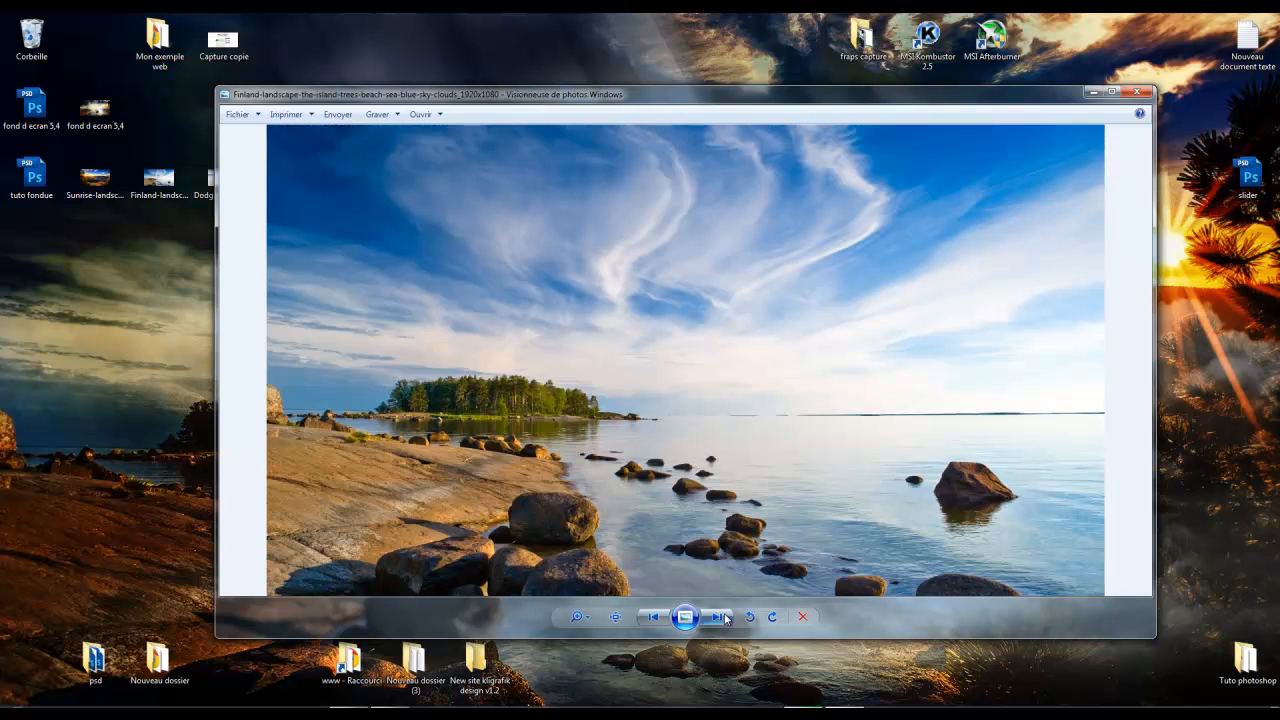
{"action": "left_click", "coordinate": [719, 617]}
{"action": "left_click", "coordinate": [719, 617]}
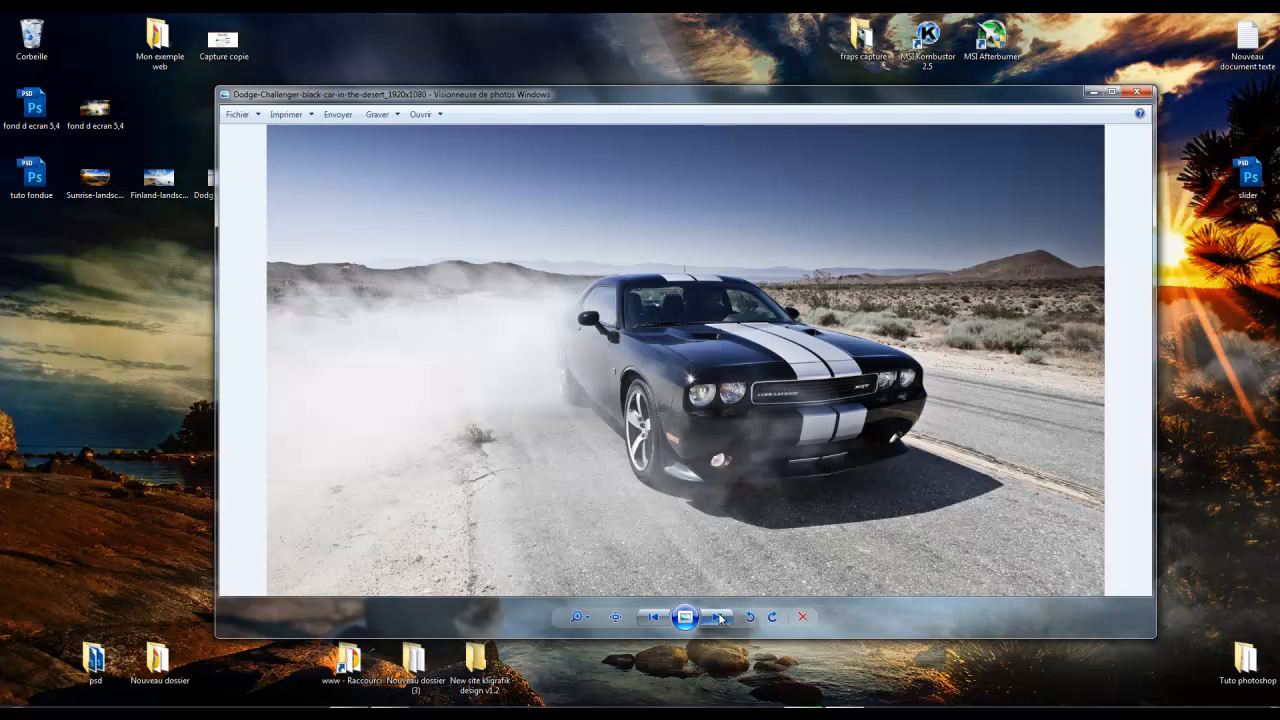
{"action": "left_click", "coordinate": [719, 617]}
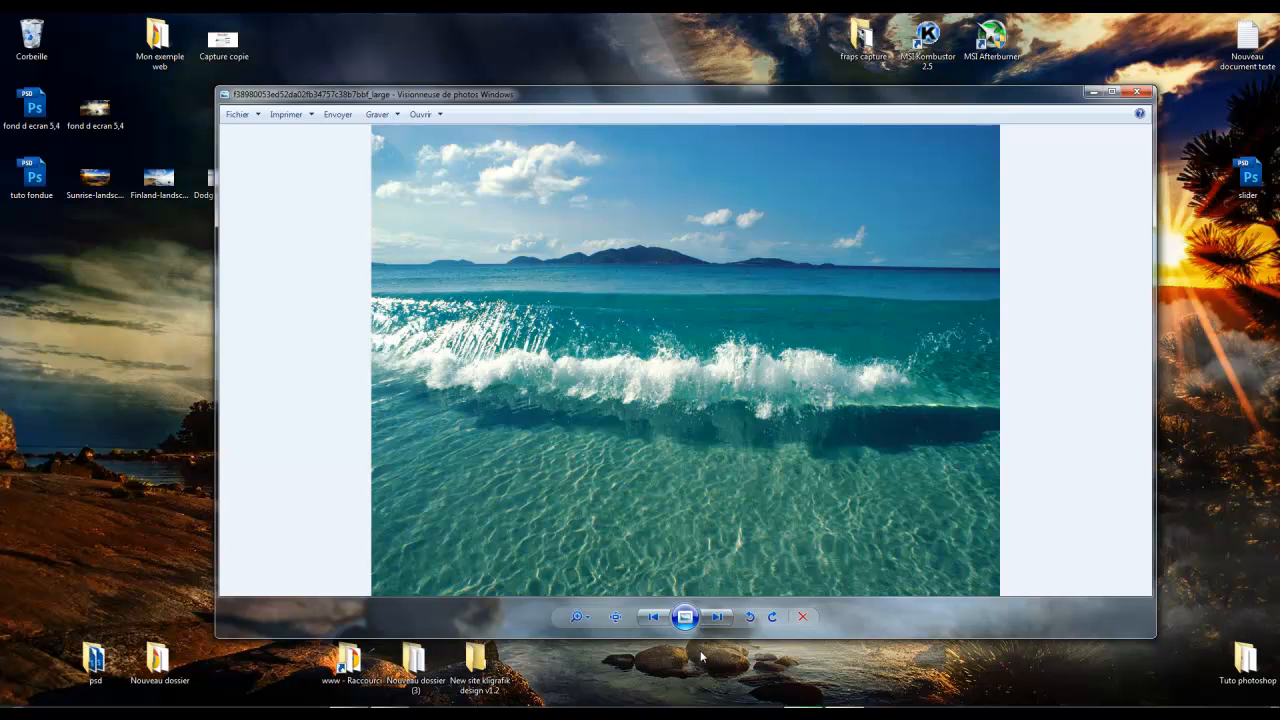
{"action": "left_click", "coordinate": [717, 617]}
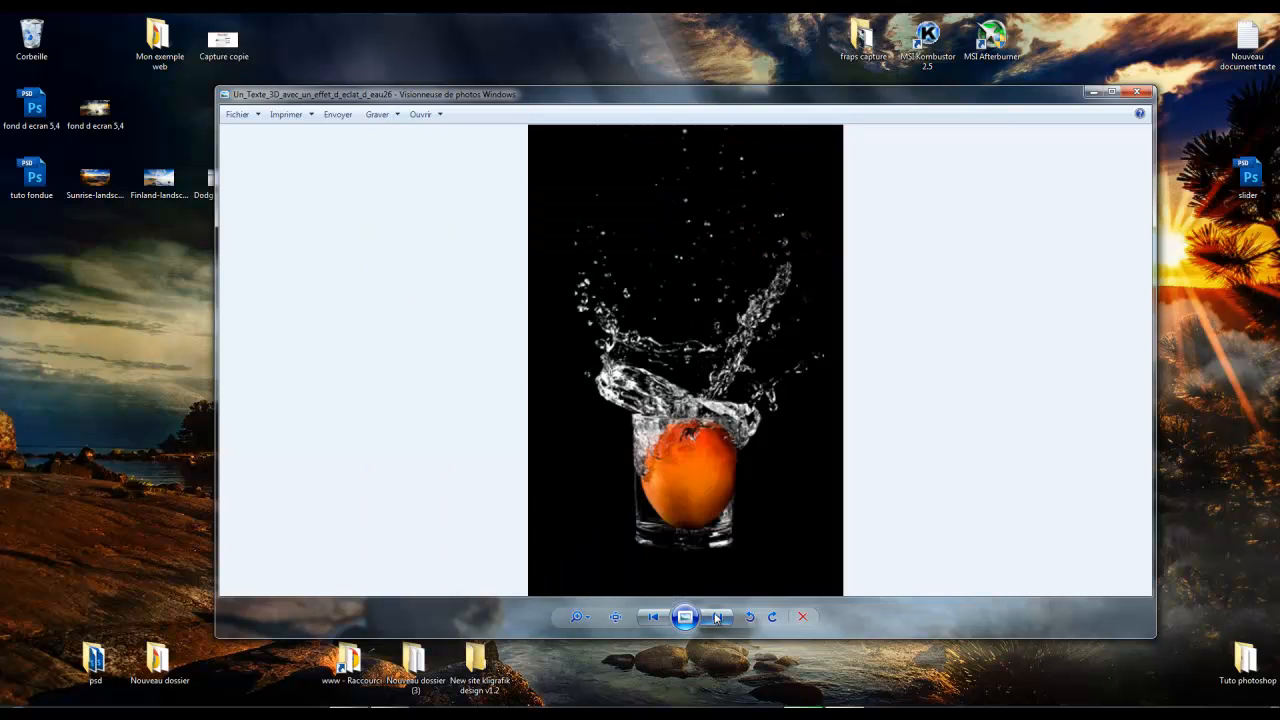
{"action": "left_click", "coordinate": [1146, 93]}
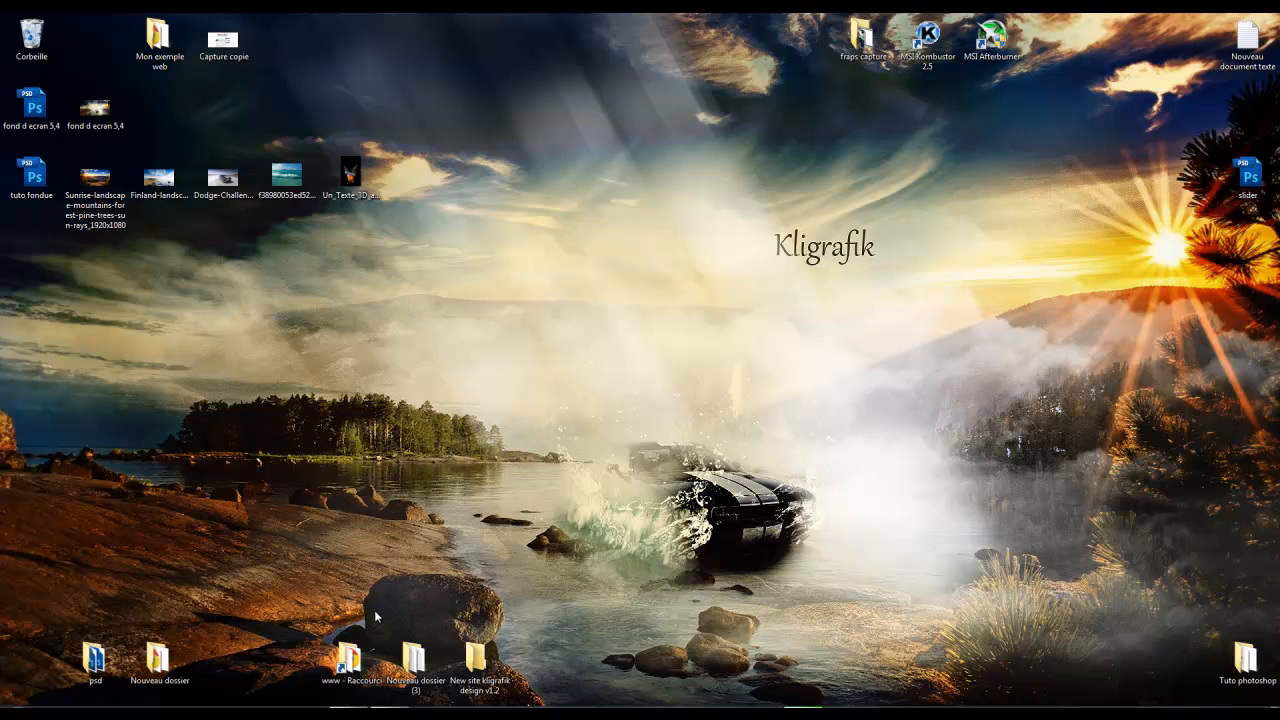
Switch to Photoshop and place the Finland-landscape image from the desktop into the blank tuto fondue.psd document.
{"action": "left_click", "coordinate": [349, 713]}
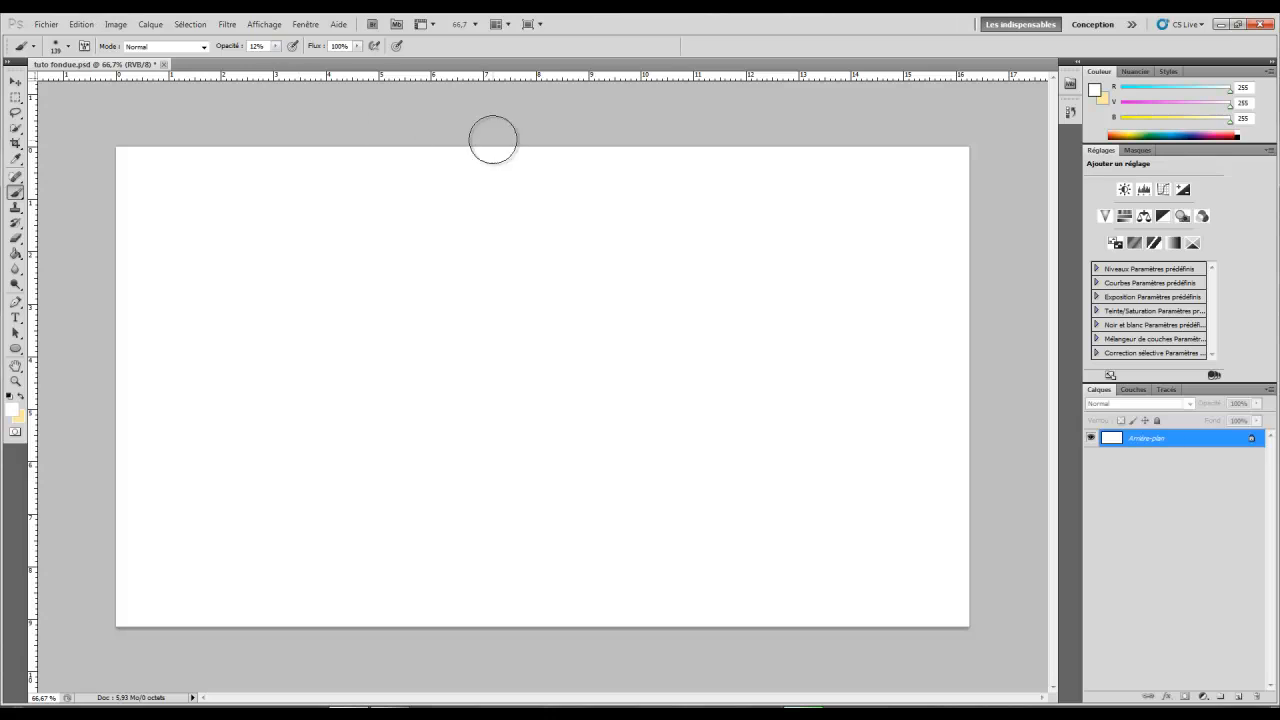
{"action": "left_click", "coordinate": [51, 31]}
{"action": "left_click", "coordinate": [86, 281]}
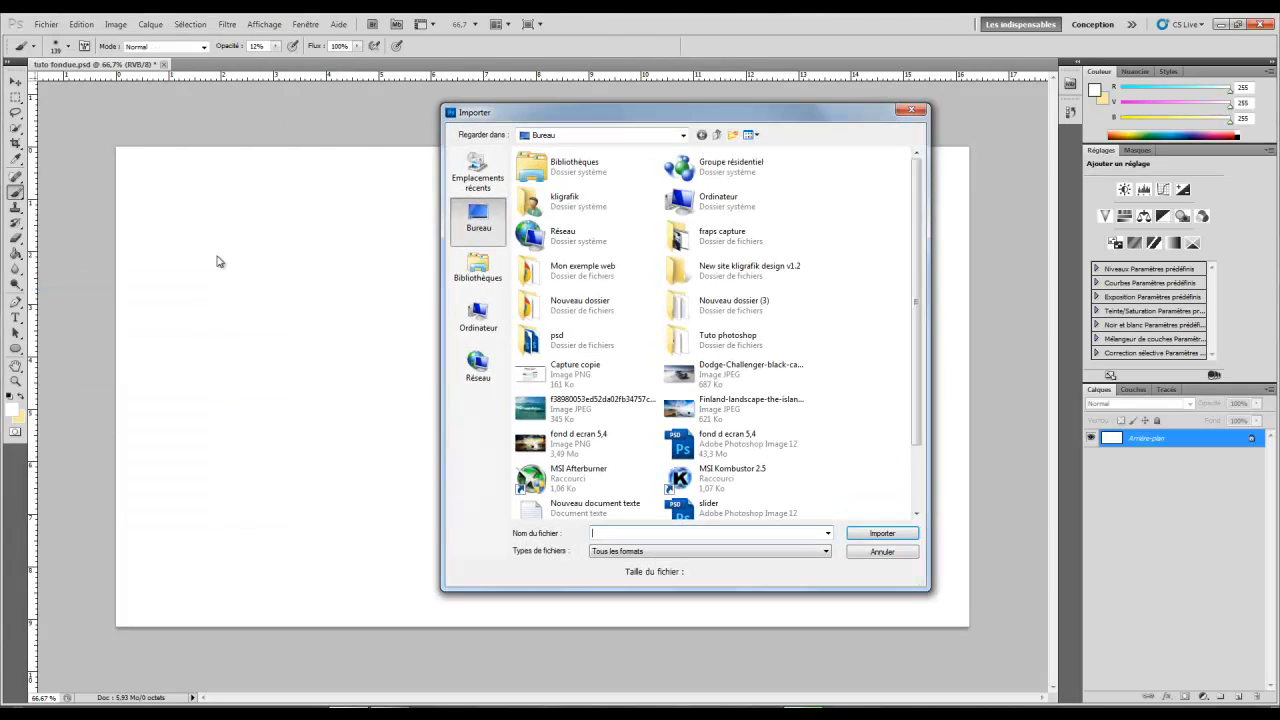
{"action": "double_click", "coordinate": [667, 400]}
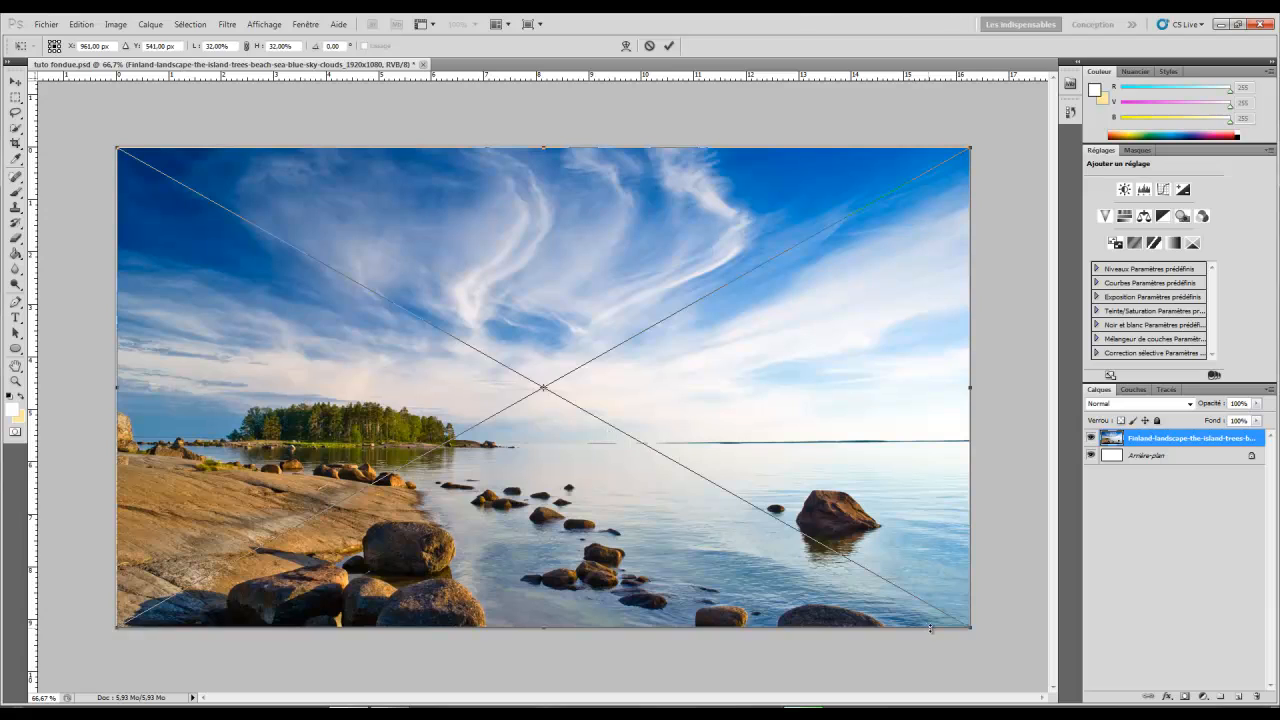
{"action": "key", "text": "Return"}
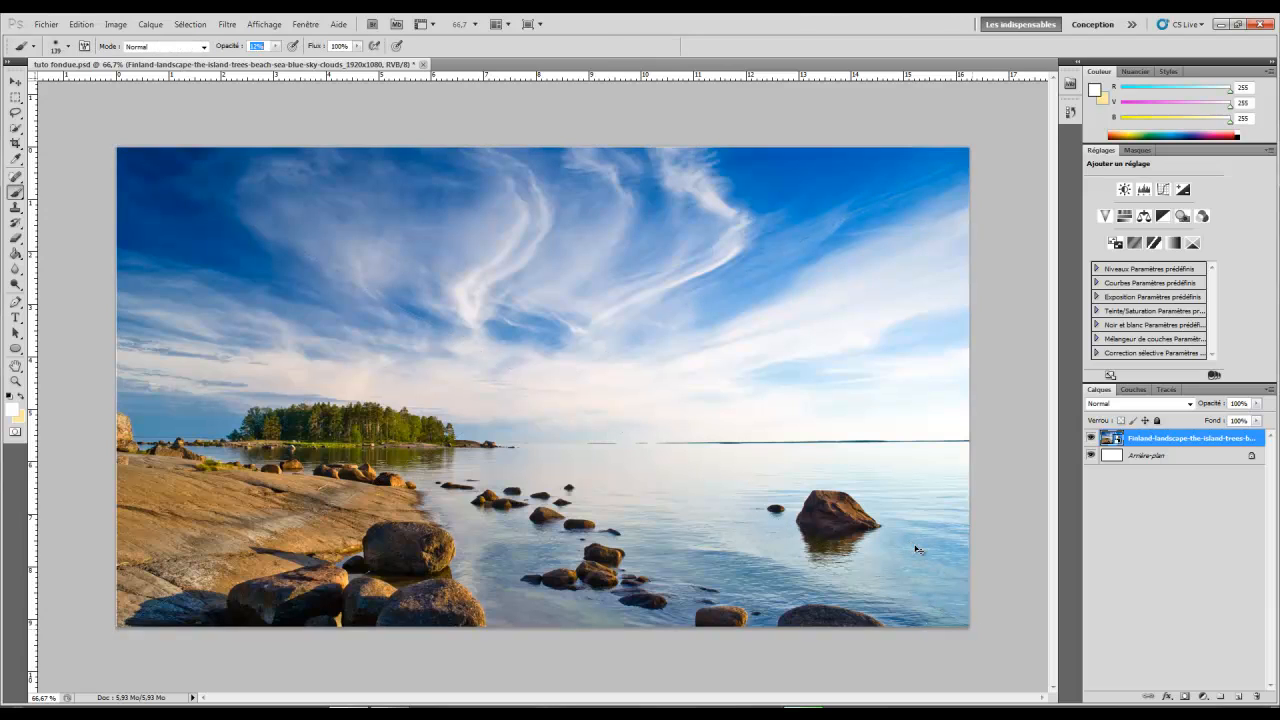
Enlarge the Finland landscape layer slightly with Free Transform so it fully covers the canvas.
{"action": "key", "text": "ctrl+t"}
{"action": "left_click_drag", "start_coordinate": [975, 629], "coordinate": [980, 632]}
{"action": "key", "text": "Return"}
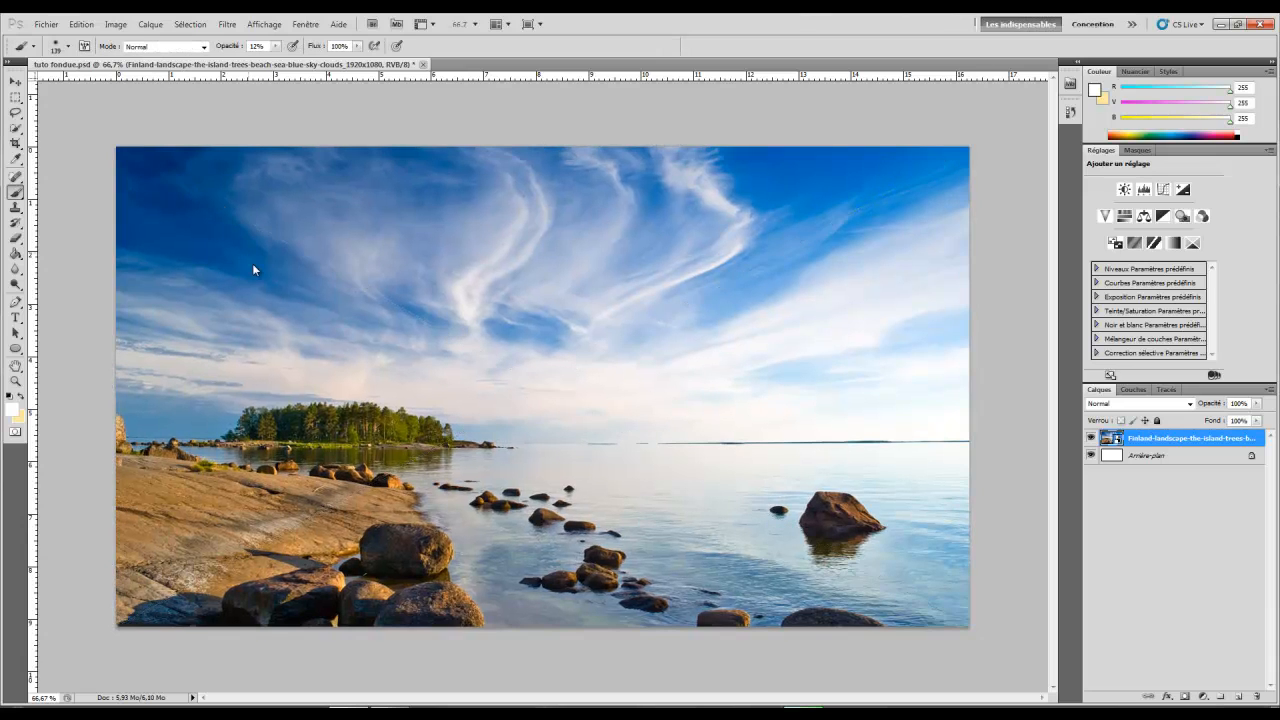
Import the Sunrise-landscape-mountains image from the desktop as a new layer above the Finland landscape.
{"action": "left_click", "coordinate": [46, 24]}
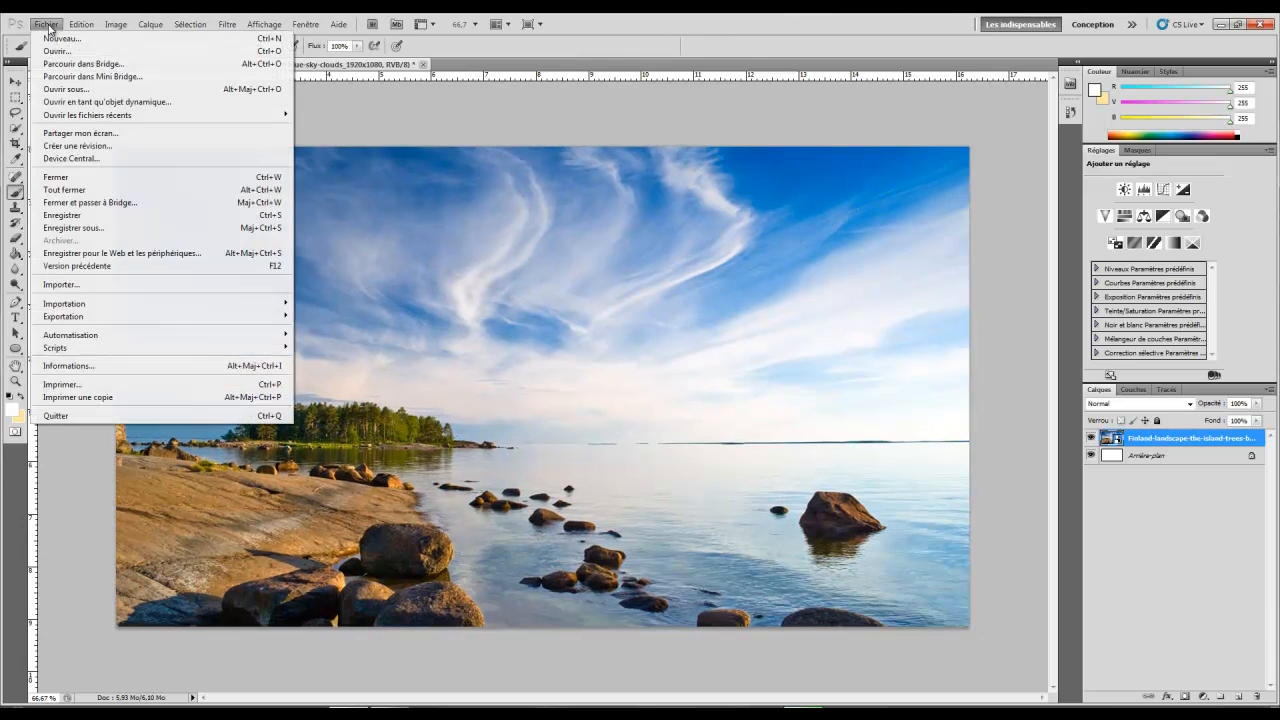
{"action": "left_click", "coordinate": [155, 288]}
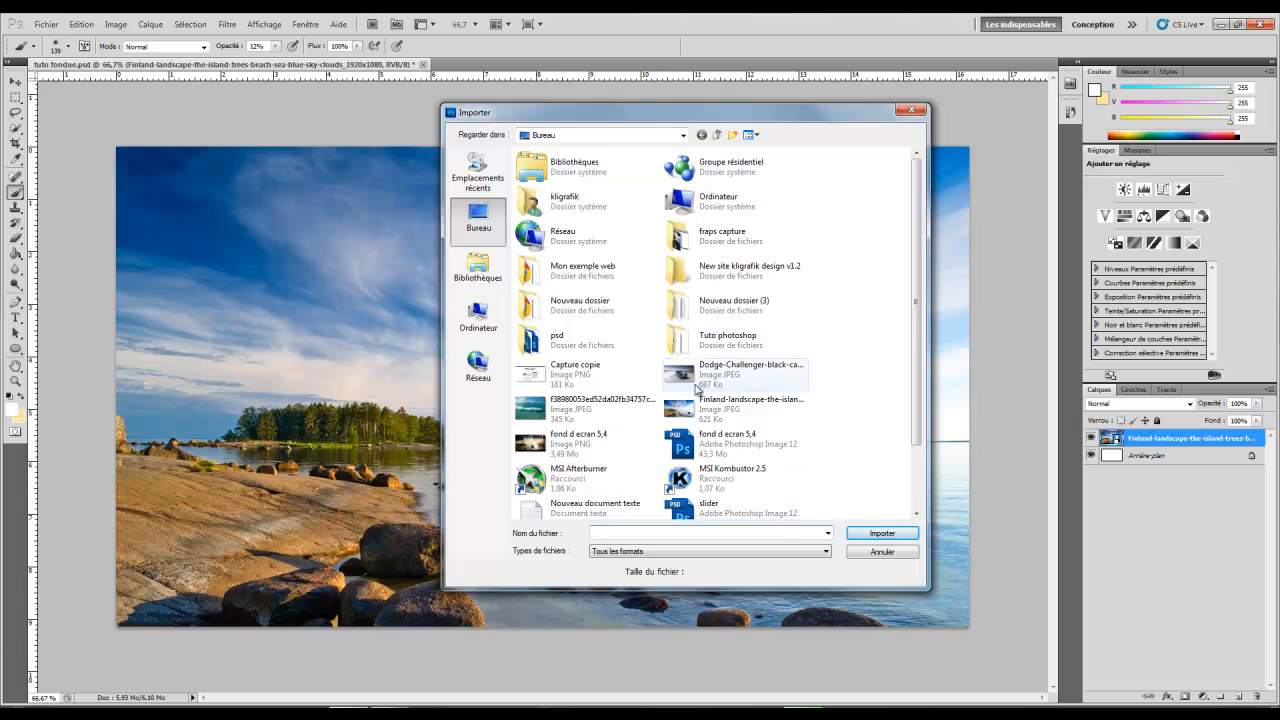
{"action": "left_click", "coordinate": [750, 406]}
{"action": "scroll", "coordinate": [755, 406], "scroll_direction": "down", "scroll_amount": 1}
{"action": "double_click", "coordinate": [590, 462]}
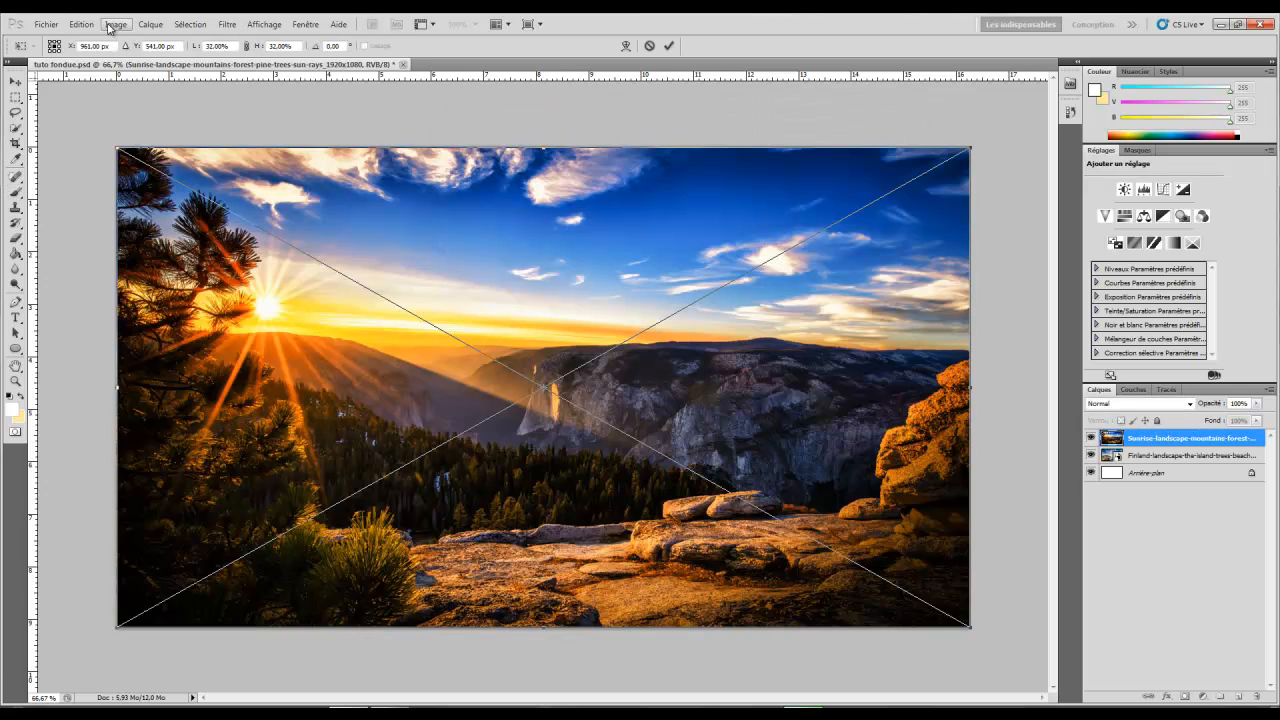
Flip the placed sunrise image horizontally, shift it toward the canvas's right side and enlarge it slightly to about 32.36%.
{"action": "left_click", "coordinate": [81, 24]}
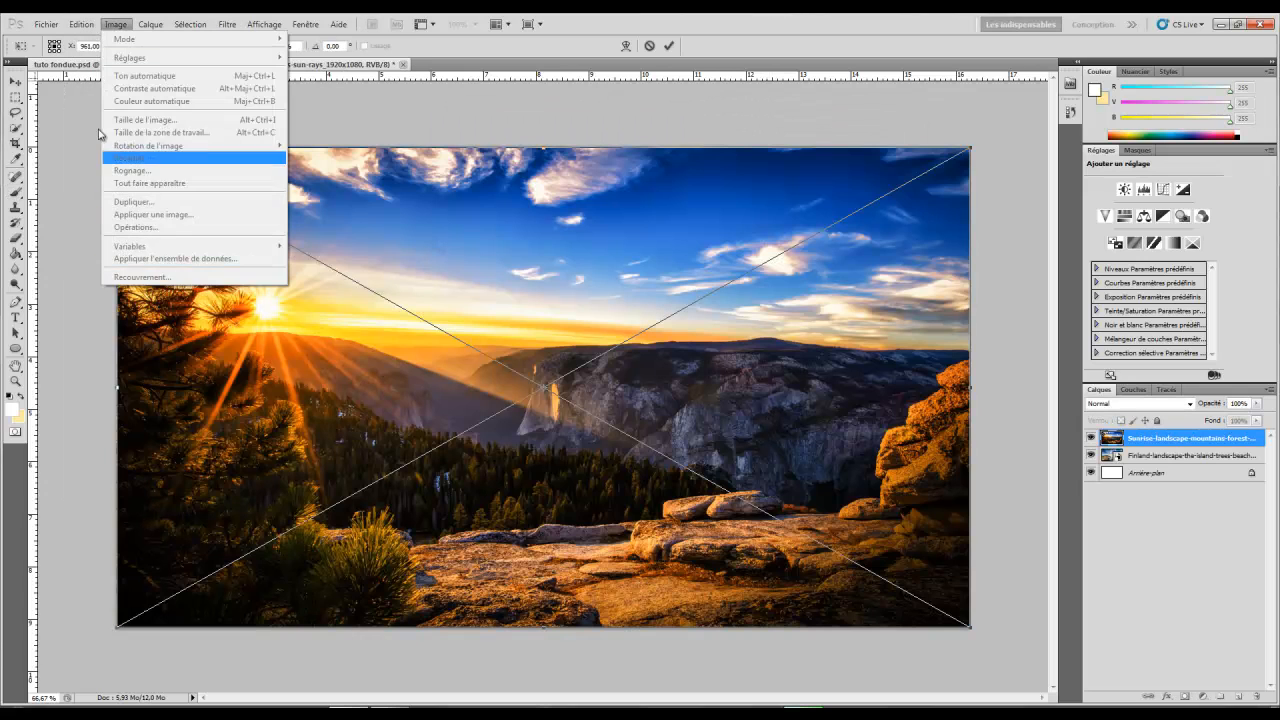
{"action": "mouse_move", "coordinate": [137, 289]}
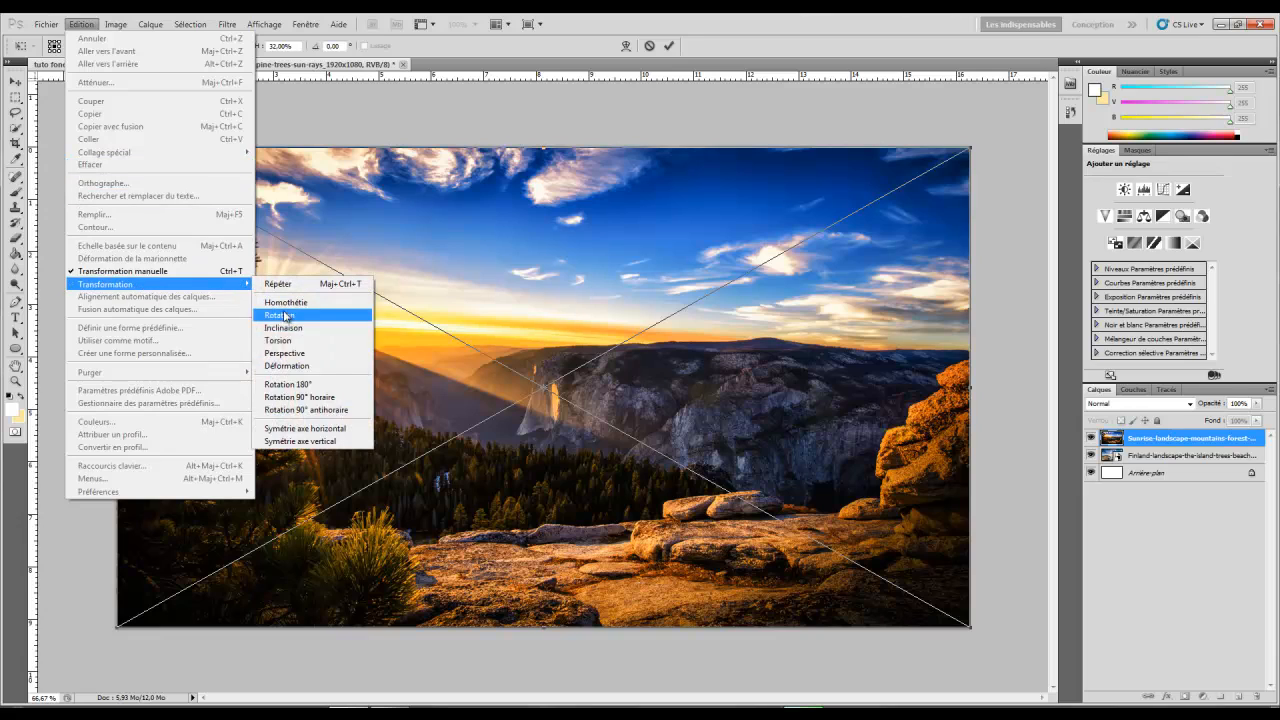
{"action": "left_click", "coordinate": [300, 428]}
{"action": "left_click_drag", "start_coordinate": [628, 435], "coordinate": [726, 438]}
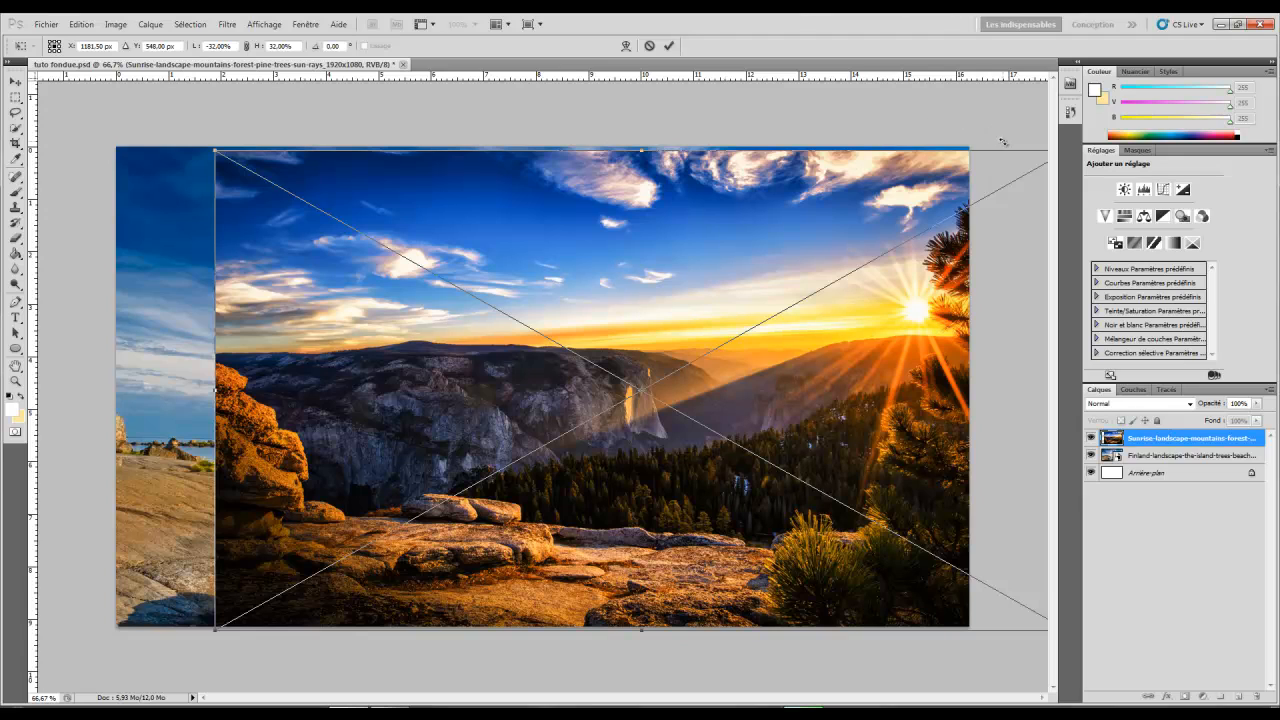
{"action": "left_click_drag", "start_coordinate": [209, 149], "coordinate": [204, 141]}
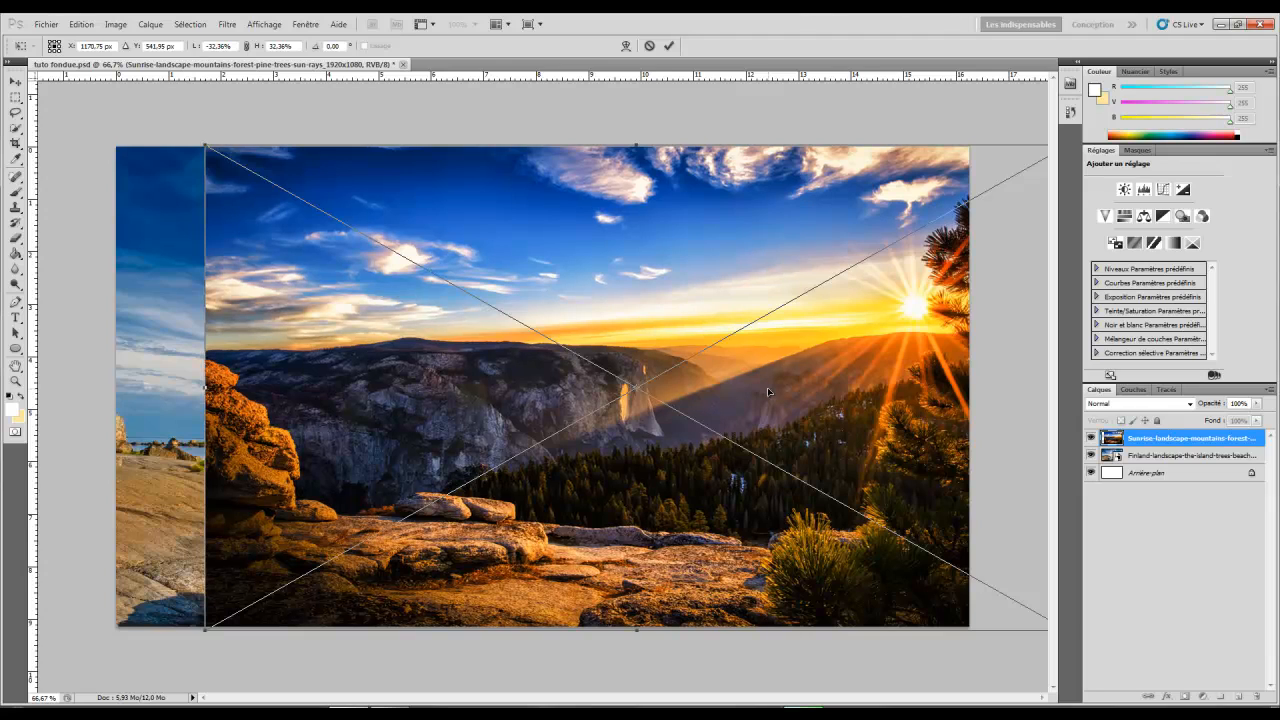
{"action": "key", "text": "Return"}
Add a layer mask to both the sunrise layer and the Finland landscape layer.
{"action": "key", "text": "b"}
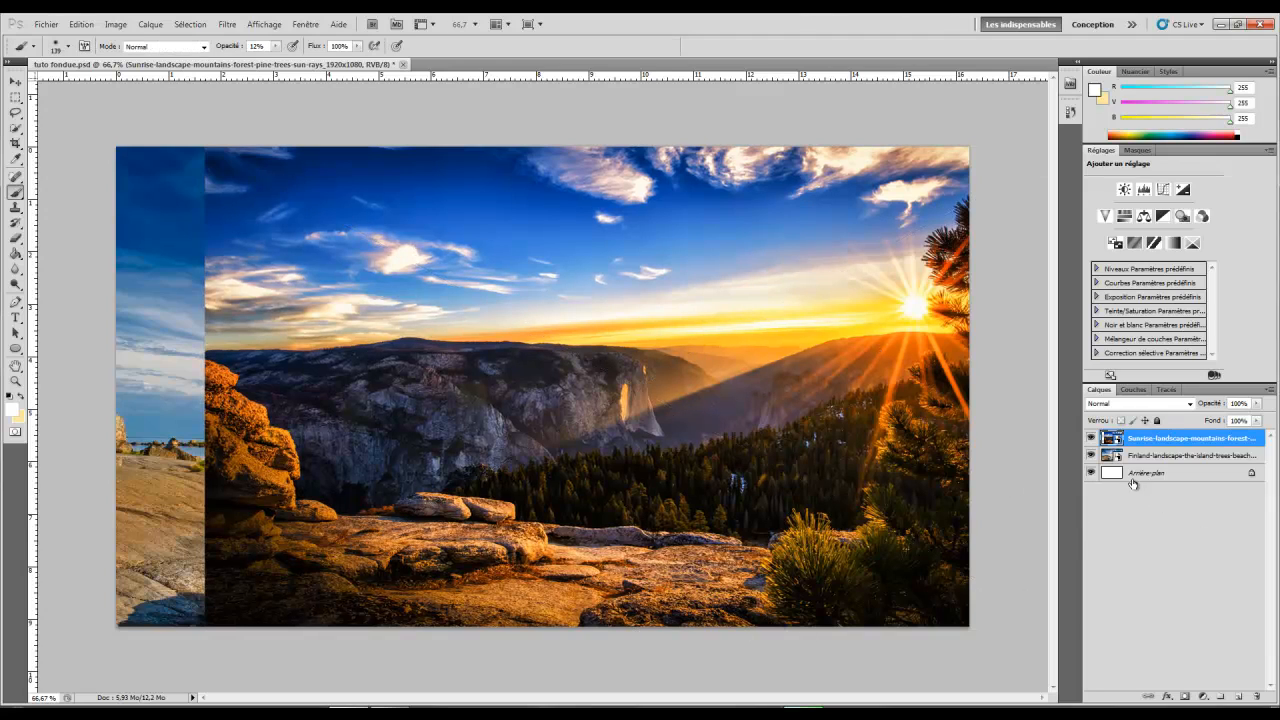
{"action": "left_click", "coordinate": [1183, 699]}
{"action": "left_click", "coordinate": [1158, 458]}
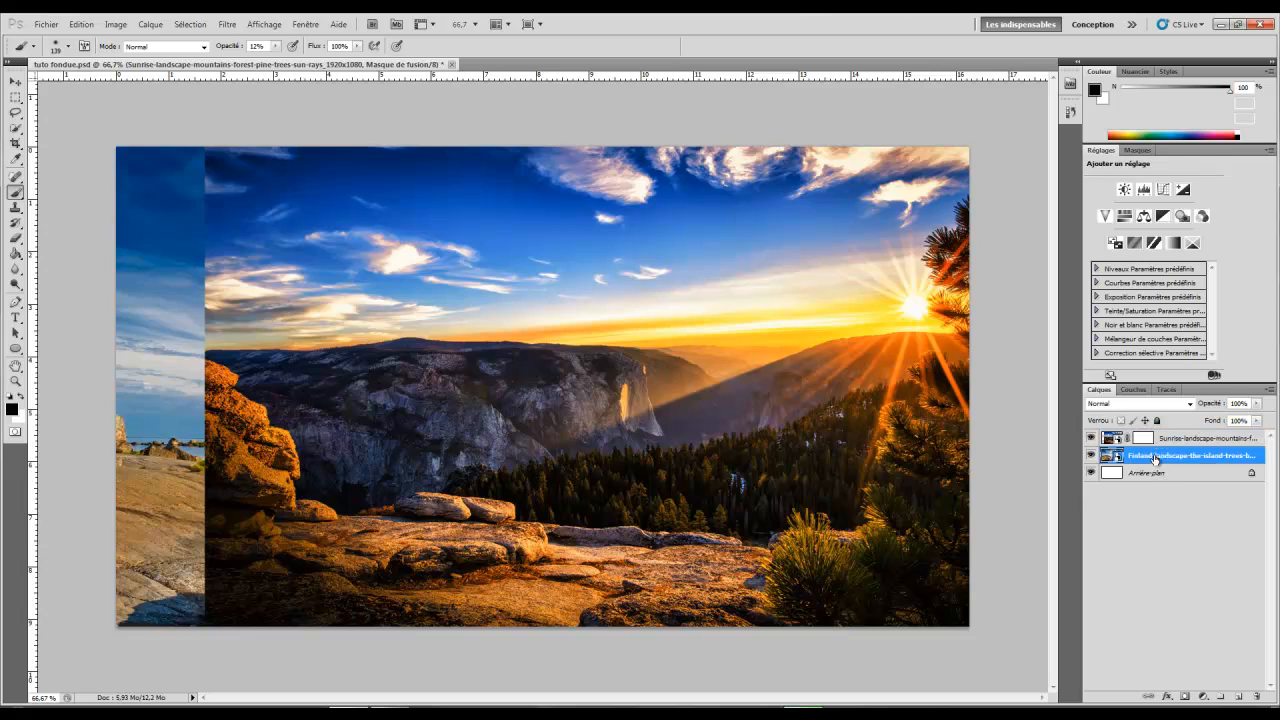
{"action": "left_click", "coordinate": [1184, 694]}
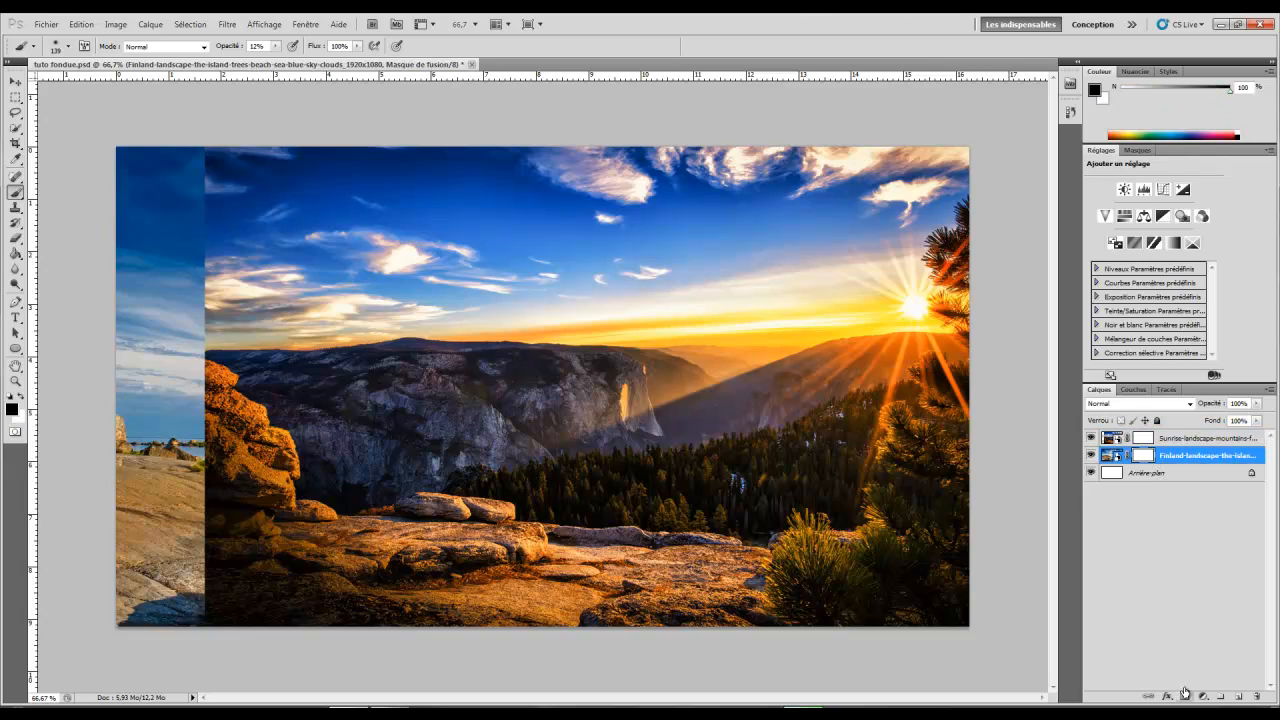
Paint black on the sunrise layer's mask along its left edge, upper sky and foreground rocks with a soft 339 px brush at 21% opacity.
{"action": "left_click", "coordinate": [1144, 440]}
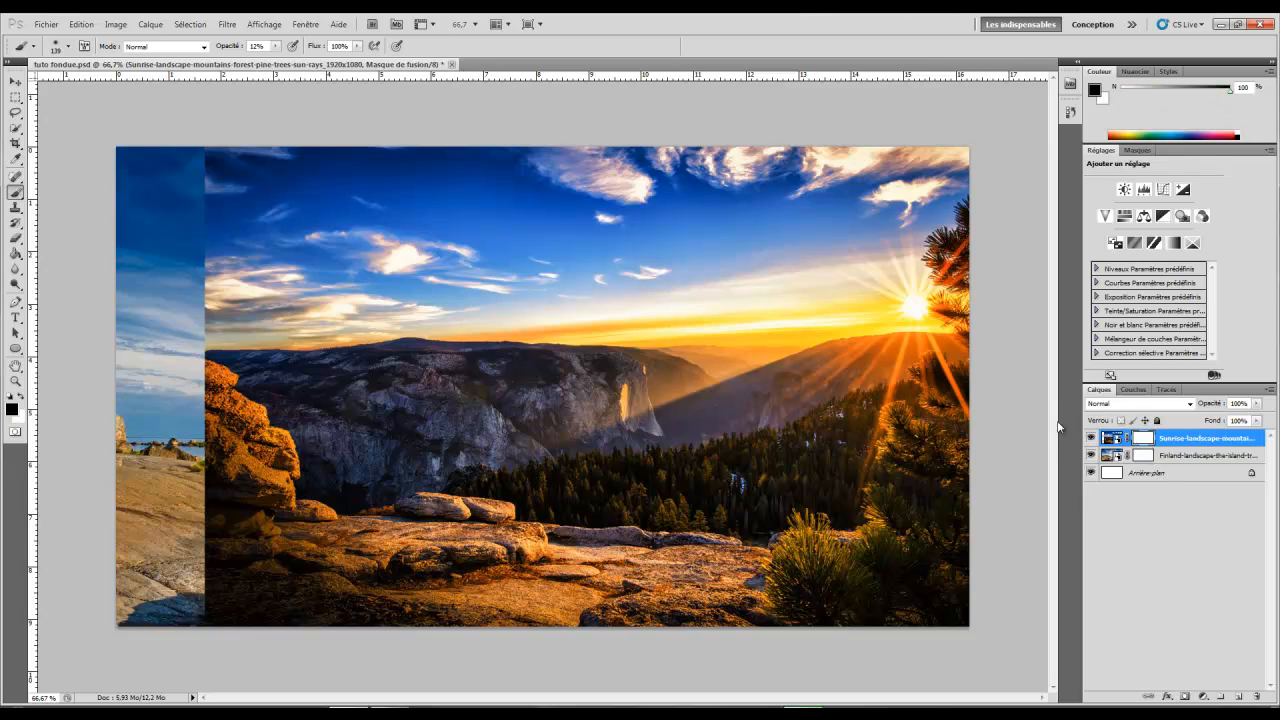
{"action": "right_click", "coordinate": [364, 254]}
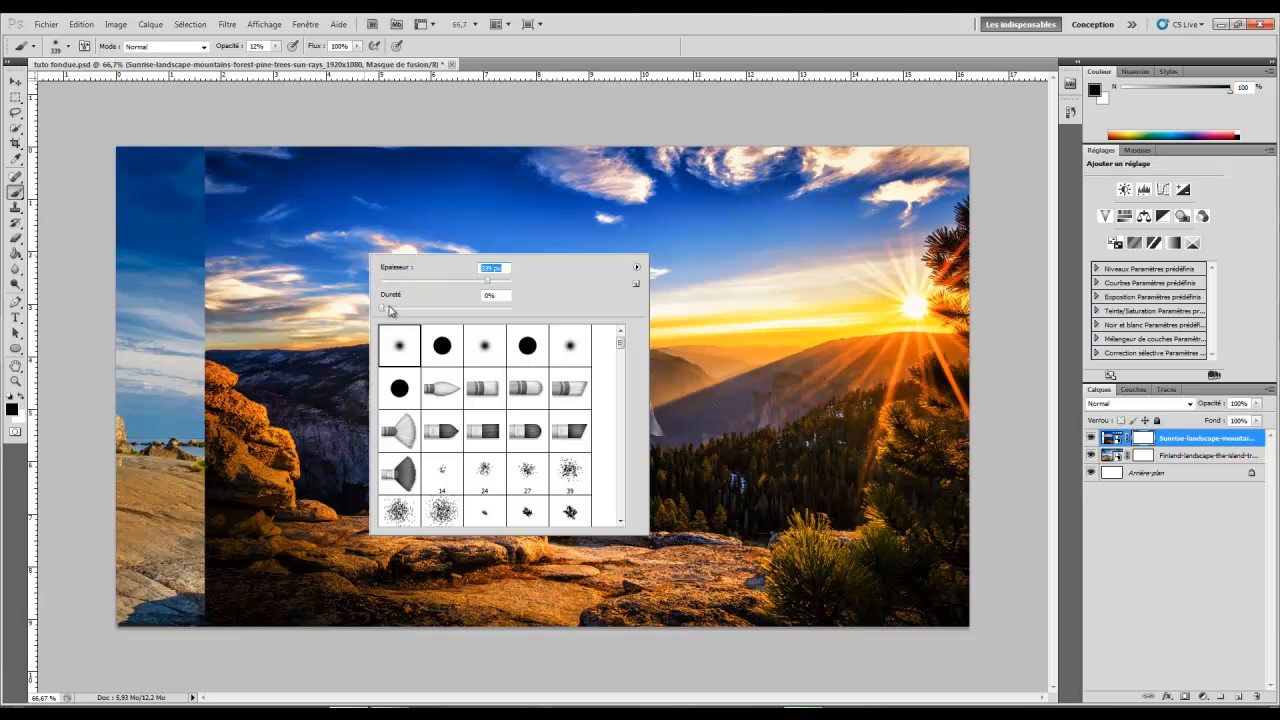
{"action": "left_click_drag", "start_coordinate": [221, 52], "coordinate": [230, 49]}
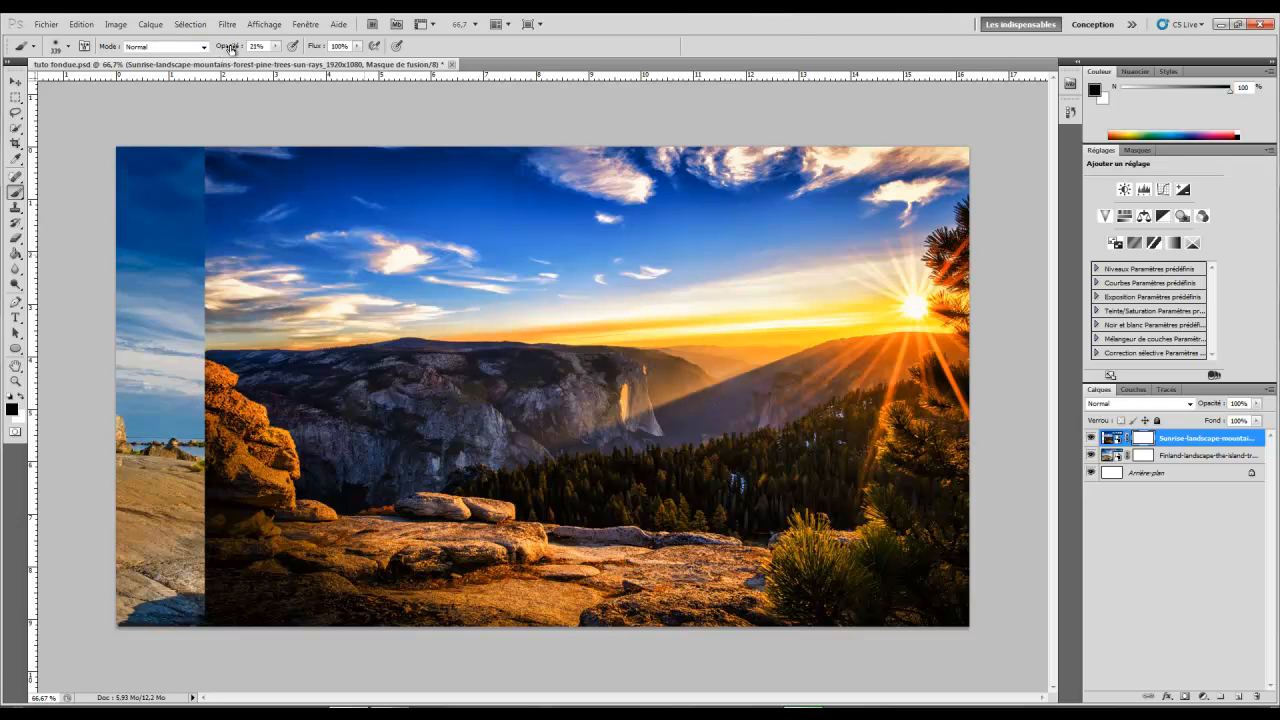
{"action": "mouse_move", "coordinate": [214, 228]}
{"action": "left_mouse_down"}
{"action": "mouse_move", "coordinate": [209, 149]}
{"action": "mouse_move", "coordinate": [273, 209]}
{"action": "mouse_move", "coordinate": [214, 286]}
{"action": "mouse_move", "coordinate": [206, 357]}
{"action": "mouse_move", "coordinate": [171, 357]}
{"action": "mouse_move", "coordinate": [187, 364]}
{"action": "mouse_move", "coordinate": [213, 470]}
{"action": "mouse_move", "coordinate": [190, 430]}
{"action": "mouse_move", "coordinate": [175, 432]}
{"action": "mouse_move", "coordinate": [180, 500]}
{"action": "mouse_move", "coordinate": [243, 634]}
{"action": "mouse_move", "coordinate": [234, 643]}
{"action": "mouse_move", "coordinate": [320, 609]}
{"action": "mouse_move", "coordinate": [296, 540]}
{"action": "left_mouse_up"}
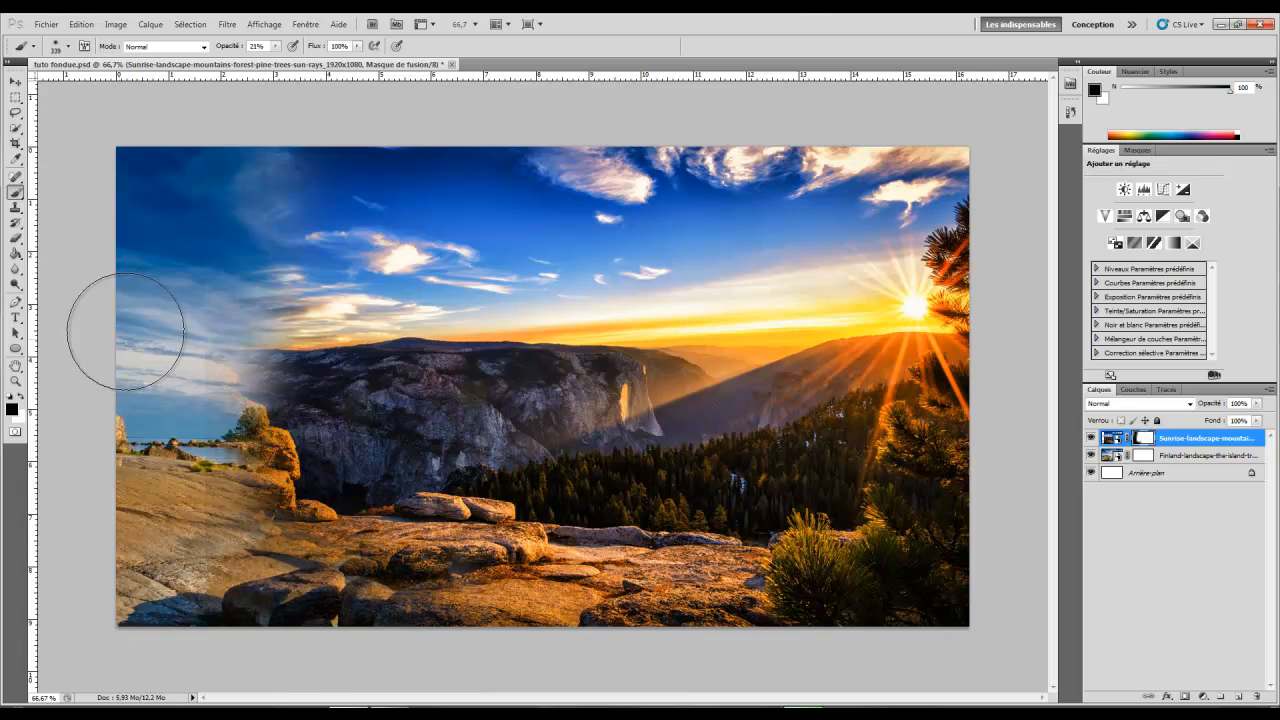
{"action": "mouse_move", "coordinate": [218, 350]}
{"action": "left_mouse_down"}
{"action": "mouse_move", "coordinate": [196, 303]}
{"action": "mouse_move", "coordinate": [242, 274]}
{"action": "mouse_move", "coordinate": [270, 176]}
{"action": "mouse_move", "coordinate": [495, 158]}
{"action": "mouse_move", "coordinate": [357, 166]}
{"action": "left_mouse_up"}
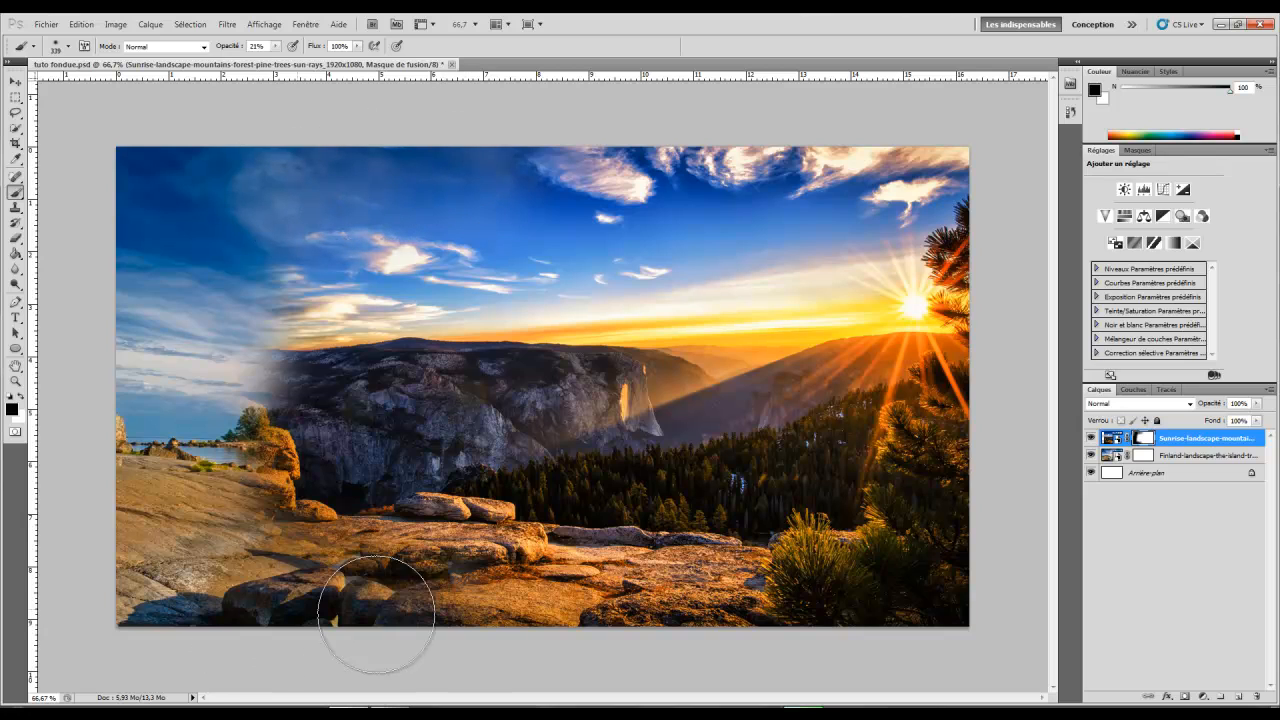
{"action": "mouse_move", "coordinate": [376, 614]}
{"action": "left_mouse_down"}
{"action": "mouse_move", "coordinate": [349, 595]}
{"action": "mouse_move", "coordinate": [408, 592]}
{"action": "mouse_move", "coordinate": [264, 587]}
{"action": "mouse_move", "coordinate": [510, 602]}
{"action": "mouse_move", "coordinate": [668, 635]}
{"action": "mouse_move", "coordinate": [575, 609]}
{"action": "mouse_move", "coordinate": [636, 592]}
{"action": "mouse_move", "coordinate": [543, 608]}
{"action": "mouse_move", "coordinate": [572, 589]}
{"action": "mouse_move", "coordinate": [508, 579]}
{"action": "mouse_move", "coordinate": [504, 597]}
{"action": "mouse_move", "coordinate": [664, 612]}
{"action": "mouse_move", "coordinate": [653, 603]}
{"action": "mouse_move", "coordinate": [698, 606]}
{"action": "mouse_move", "coordinate": [718, 567]}
{"action": "mouse_move", "coordinate": [751, 635]}
{"action": "mouse_move", "coordinate": [788, 628]}
{"action": "mouse_move", "coordinate": [807, 646]}
{"action": "mouse_move", "coordinate": [788, 644]}
{"action": "mouse_move", "coordinate": [836, 655]}
{"action": "mouse_move", "coordinate": [709, 625]}
{"action": "left_mouse_up"}
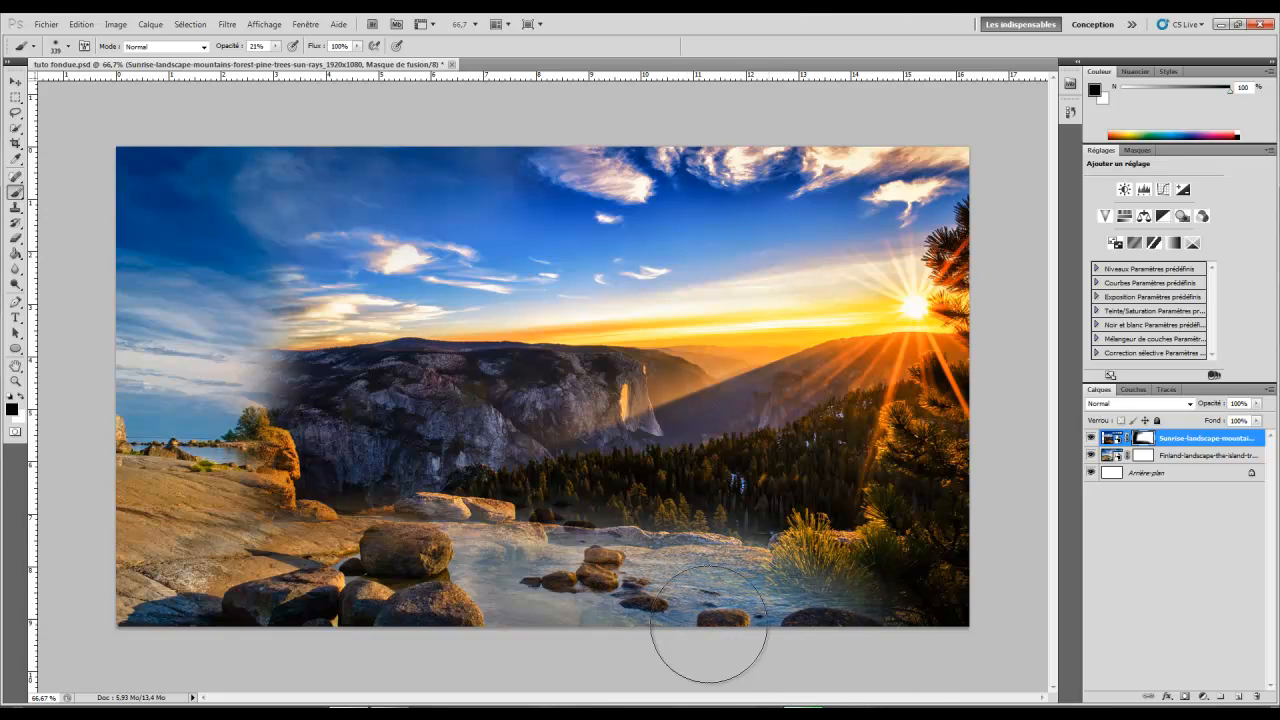
With a 201 px soft brush, mask out more of the sunrise layer over the island, shoreline and water.
{"action": "right_click", "coordinate": [709, 625]}
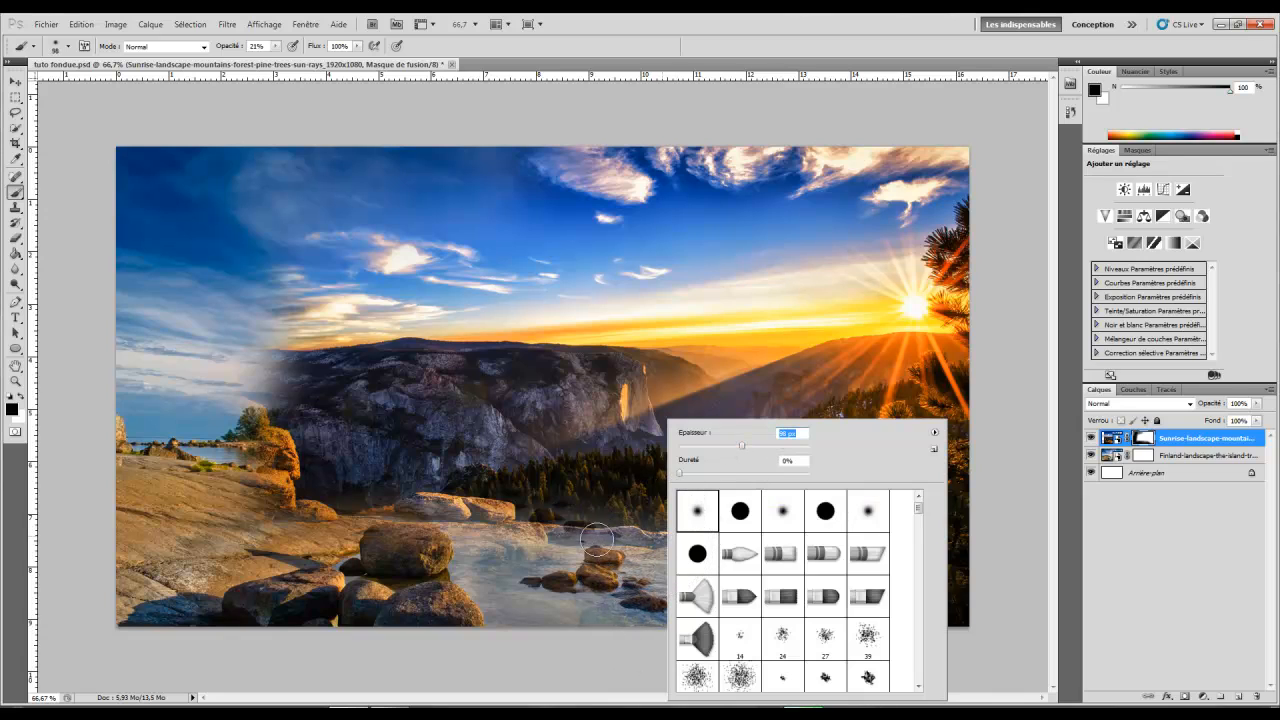
{"action": "left_click_drag", "start_coordinate": [773, 450], "coordinate": [776, 450]}
{"action": "left_click", "coordinate": [565, 572]}
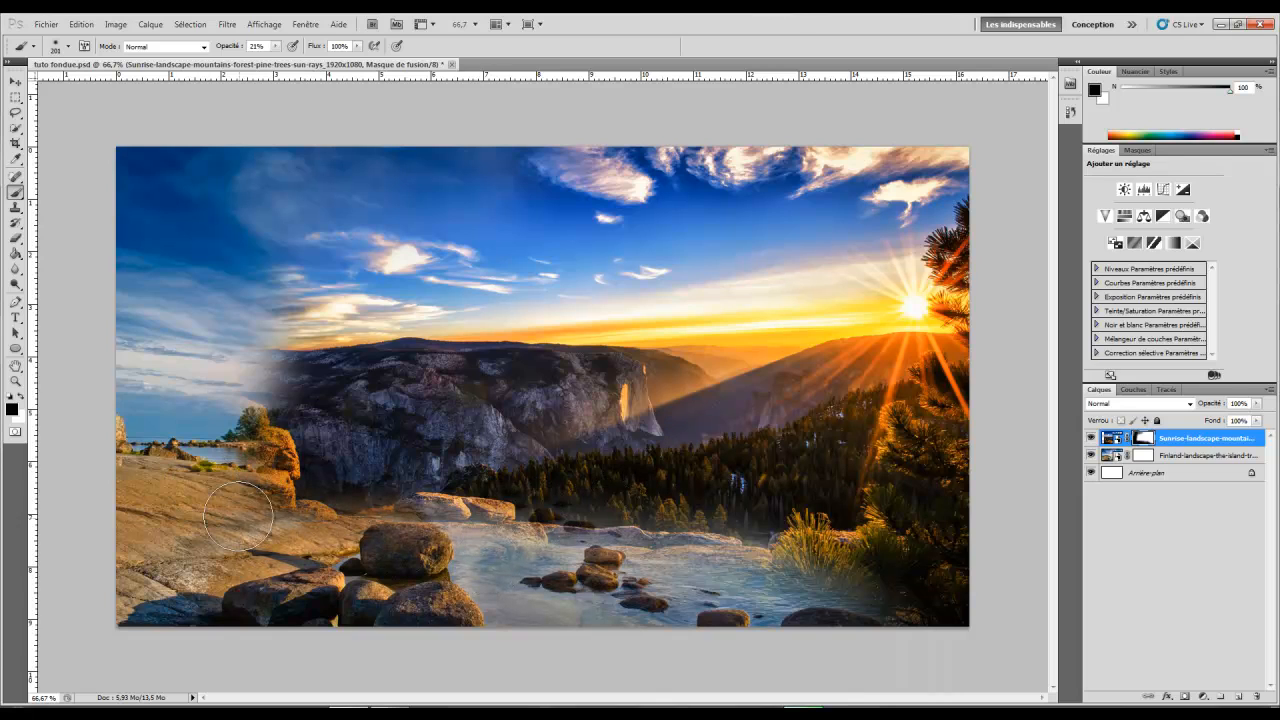
{"action": "mouse_move", "coordinate": [265, 455]}
{"action": "left_mouse_down"}
{"action": "mouse_move", "coordinate": [264, 503]}
{"action": "mouse_move", "coordinate": [379, 486]}
{"action": "mouse_move", "coordinate": [296, 489]}
{"action": "mouse_move", "coordinate": [434, 489]}
{"action": "mouse_move", "coordinate": [284, 483]}
{"action": "mouse_move", "coordinate": [358, 478]}
{"action": "mouse_move", "coordinate": [269, 453]}
{"action": "mouse_move", "coordinate": [337, 435]}
{"action": "mouse_move", "coordinate": [378, 451]}
{"action": "mouse_move", "coordinate": [352, 444]}
{"action": "mouse_move", "coordinate": [449, 444]}
{"action": "mouse_move", "coordinate": [407, 436]}
{"action": "mouse_move", "coordinate": [507, 477]}
{"action": "mouse_move", "coordinate": [449, 485]}
{"action": "mouse_move", "coordinate": [498, 499]}
{"action": "mouse_move", "coordinate": [512, 486]}
{"action": "mouse_move", "coordinate": [531, 513]}
{"action": "mouse_move", "coordinate": [482, 482]}
{"action": "mouse_move", "coordinate": [471, 494]}
{"action": "mouse_move", "coordinate": [556, 541]}
{"action": "mouse_move", "coordinate": [623, 543]}
{"action": "mouse_move", "coordinate": [548, 541]}
{"action": "mouse_move", "coordinate": [697, 596]}
{"action": "mouse_move", "coordinate": [761, 588]}
{"action": "mouse_move", "coordinate": [831, 604]}
{"action": "mouse_move", "coordinate": [735, 585]}
{"action": "mouse_move", "coordinate": [866, 623]}
{"action": "mouse_move", "coordinate": [962, 621]}
{"action": "mouse_move", "coordinate": [744, 611]}
{"action": "mouse_move", "coordinate": [845, 617]}
{"action": "mouse_move", "coordinate": [625, 583]}
{"action": "left_mouse_up"}
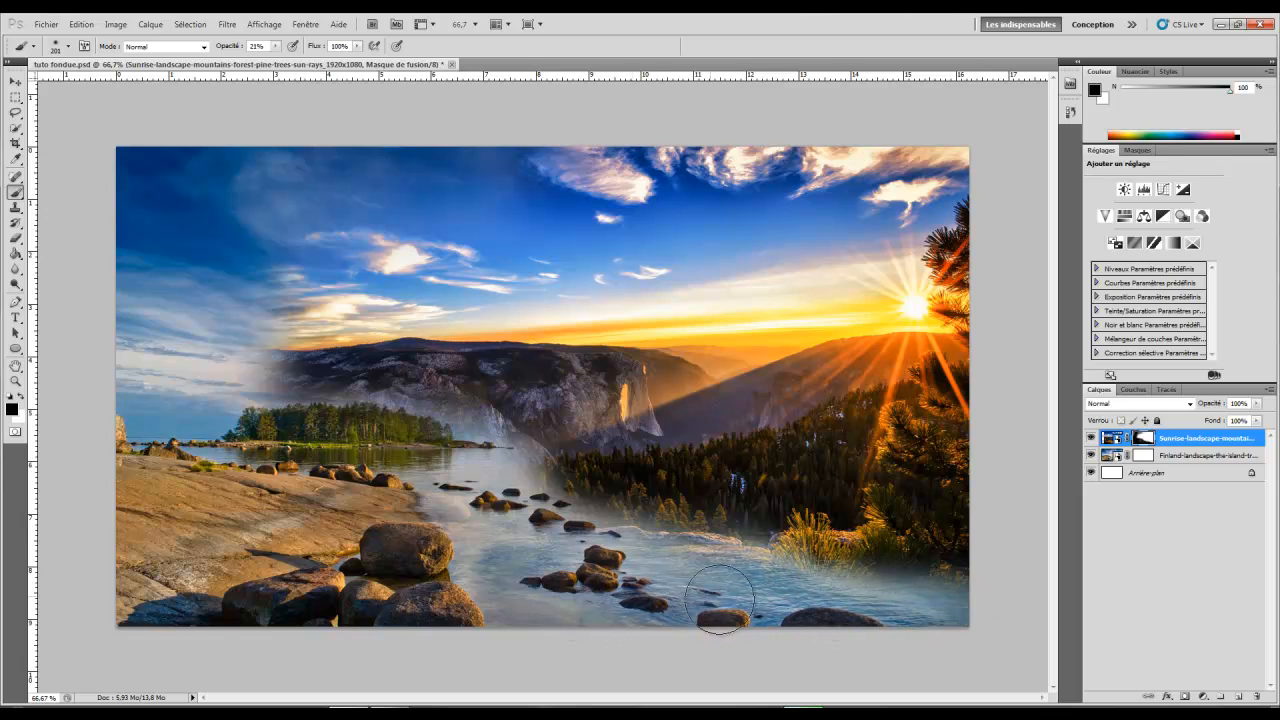
{"action": "mouse_move", "coordinate": [721, 590]}
{"action": "left_mouse_down"}
{"action": "mouse_move", "coordinate": [553, 564]}
{"action": "mouse_move", "coordinate": [419, 571]}
{"action": "left_mouse_up"}
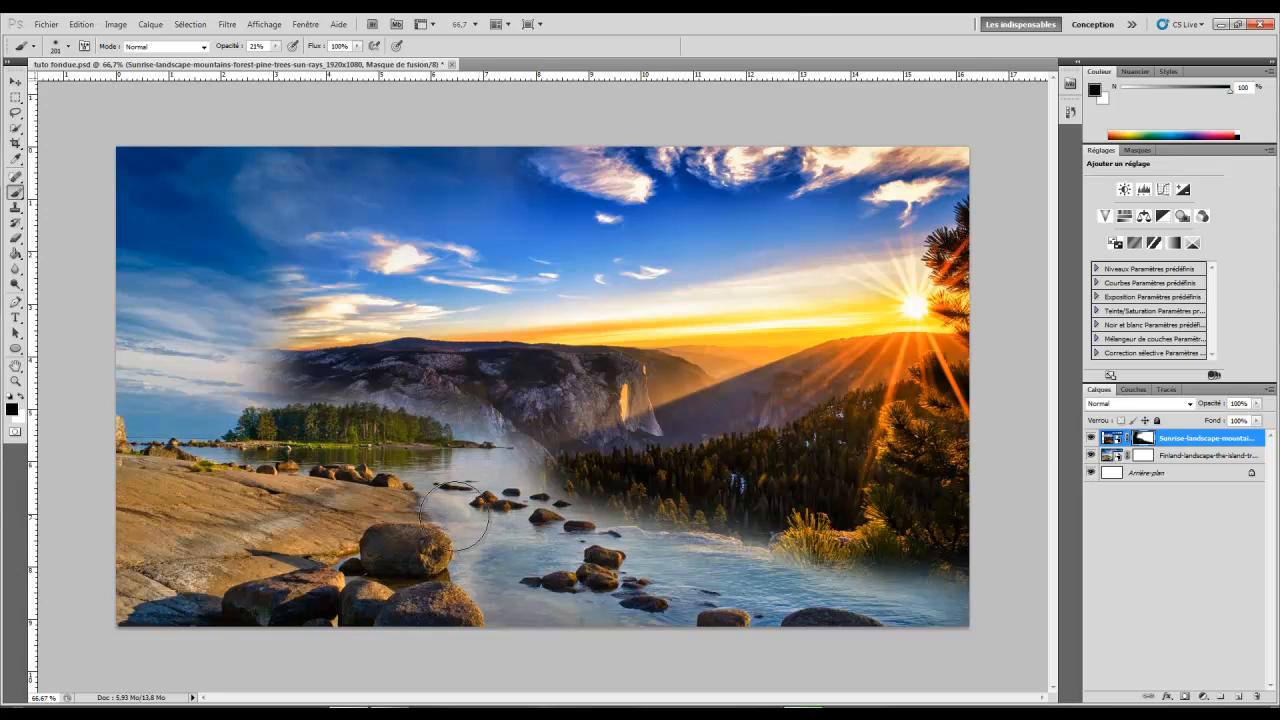
With a soft white 160 px brush, paint the sunrise layer's riverside bush and forest edge back in on its mask.
{"action": "right_click", "coordinate": [697, 510]}
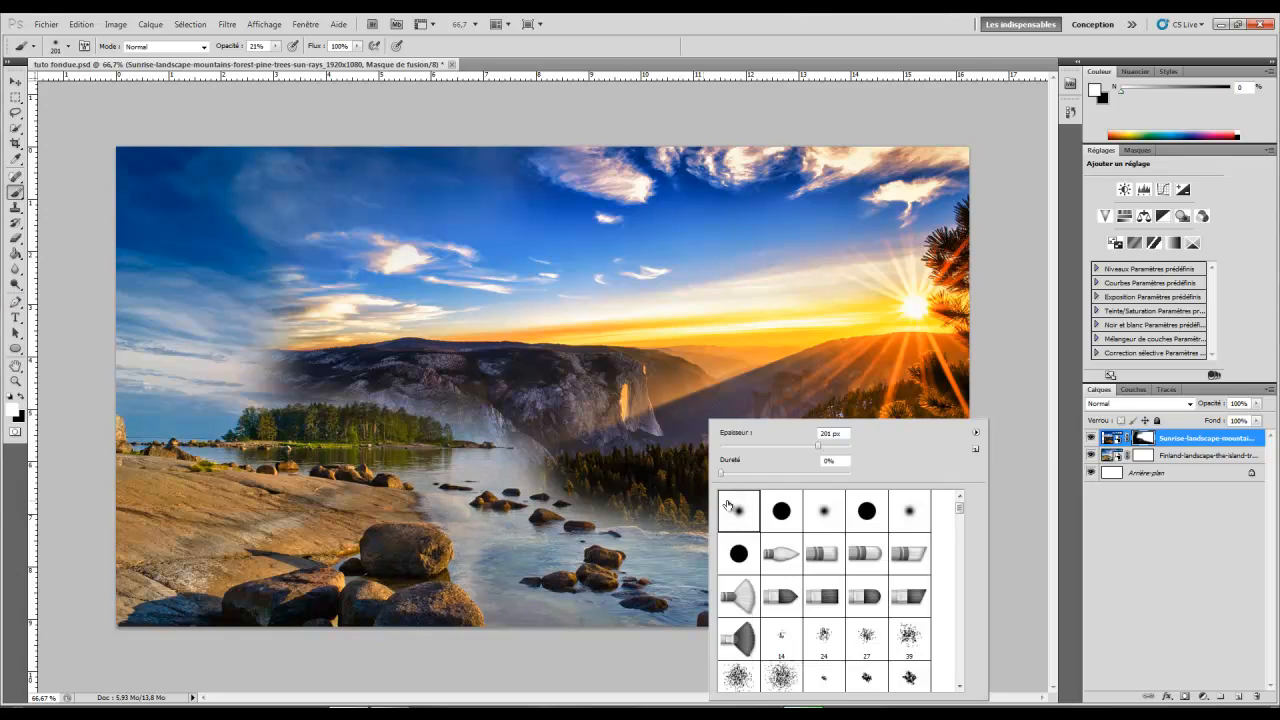
{"action": "left_click", "coordinate": [682, 506]}
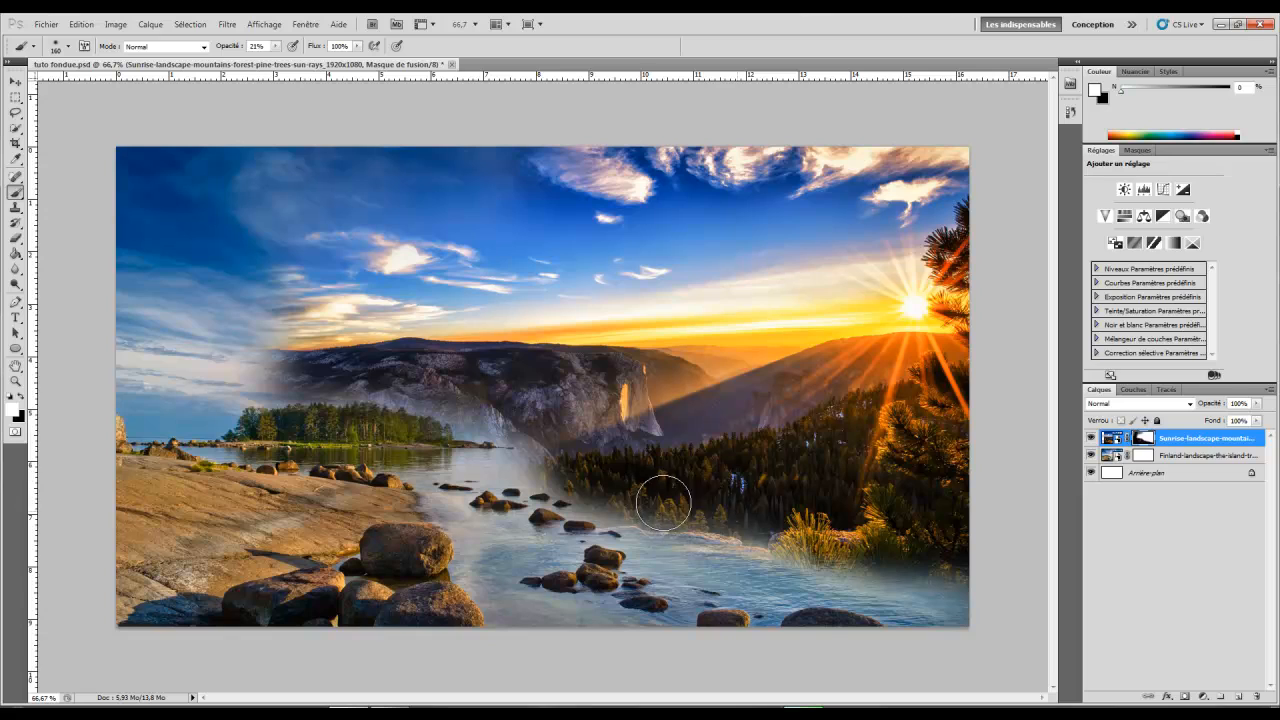
{"action": "mouse_move", "coordinate": [820, 517]}
{"action": "left_mouse_down"}
{"action": "mouse_move", "coordinate": [847, 566]}
{"action": "mouse_move", "coordinate": [816, 567]}
{"action": "mouse_move", "coordinate": [829, 577]}
{"action": "mouse_move", "coordinate": [807, 560]}
{"action": "mouse_move", "coordinate": [807, 573]}
{"action": "mouse_move", "coordinate": [831, 561]}
{"action": "mouse_move", "coordinate": [797, 573]}
{"action": "mouse_move", "coordinate": [852, 599]}
{"action": "mouse_move", "coordinate": [818, 585]}
{"action": "mouse_move", "coordinate": [875, 558]}
{"action": "mouse_move", "coordinate": [871, 568]}
{"action": "mouse_move", "coordinate": [909, 563]}
{"action": "mouse_move", "coordinate": [882, 574]}
{"action": "mouse_move", "coordinate": [1003, 566]}
{"action": "left_mouse_up"}
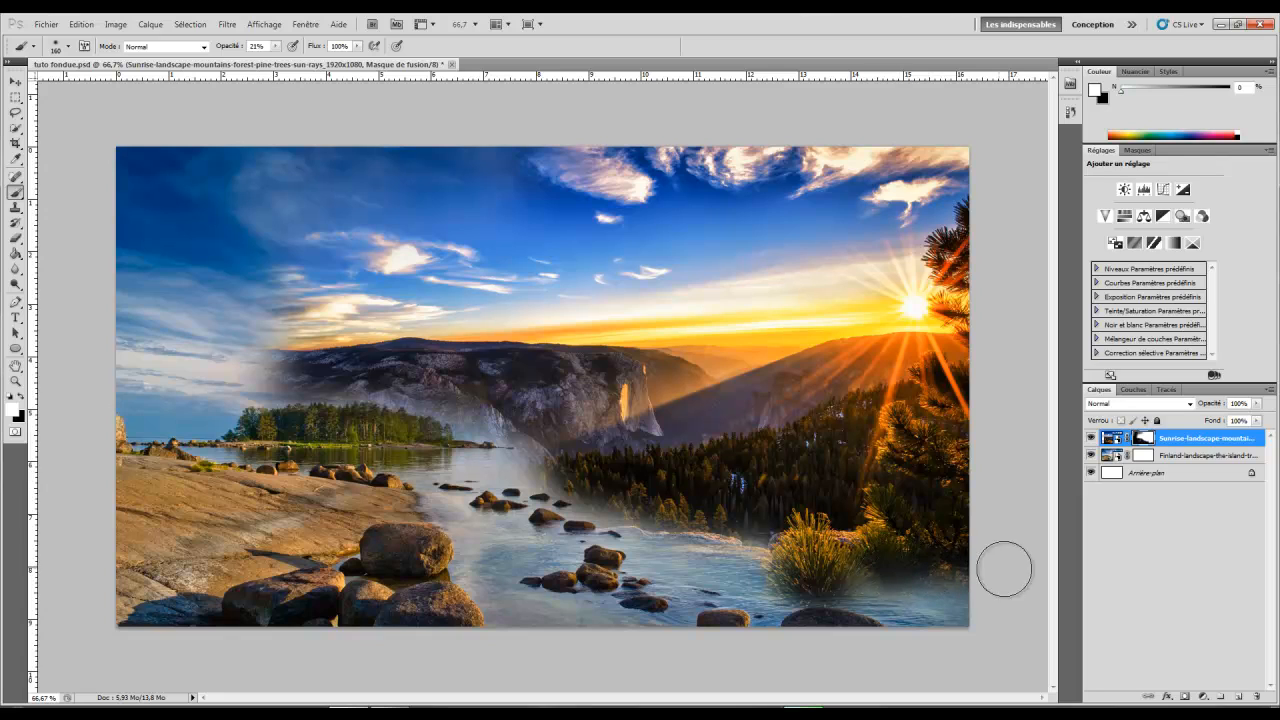
{"action": "mouse_move", "coordinate": [611, 495]}
{"action": "left_mouse_down"}
{"action": "mouse_move", "coordinate": [547, 475]}
{"action": "mouse_move", "coordinate": [694, 500]}
{"action": "left_mouse_up"}
Paint the sunrise layer's mask to fade out the mountain's western end, then clean up the island trees and the forest's edge in black.
{"action": "mouse_move", "coordinate": [239, 357]}
{"action": "left_mouse_down"}
{"action": "mouse_move", "coordinate": [281, 391]}
{"action": "mouse_move", "coordinate": [347, 388]}
{"action": "mouse_move", "coordinate": [238, 386]}
{"action": "mouse_move", "coordinate": [255, 382]}
{"action": "mouse_move", "coordinate": [215, 400]}
{"action": "mouse_move", "coordinate": [267, 352]}
{"action": "mouse_move", "coordinate": [354, 340]}
{"action": "mouse_move", "coordinate": [468, 352]}
{"action": "mouse_move", "coordinate": [315, 372]}
{"action": "mouse_move", "coordinate": [399, 362]}
{"action": "mouse_move", "coordinate": [417, 343]}
{"action": "mouse_move", "coordinate": [298, 355]}
{"action": "mouse_move", "coordinate": [423, 347]}
{"action": "mouse_move", "coordinate": [274, 354]}
{"action": "mouse_move", "coordinate": [314, 351]}
{"action": "left_mouse_up"}
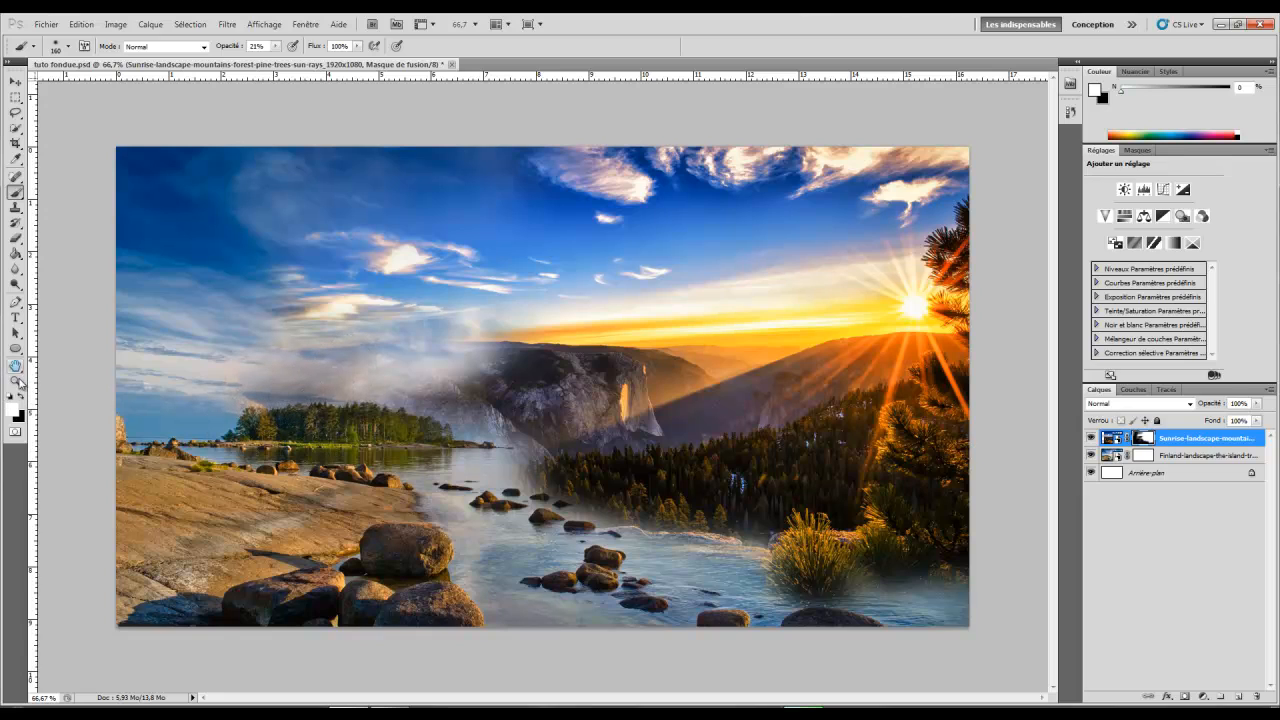
{"action": "left_click", "coordinate": [21, 395]}
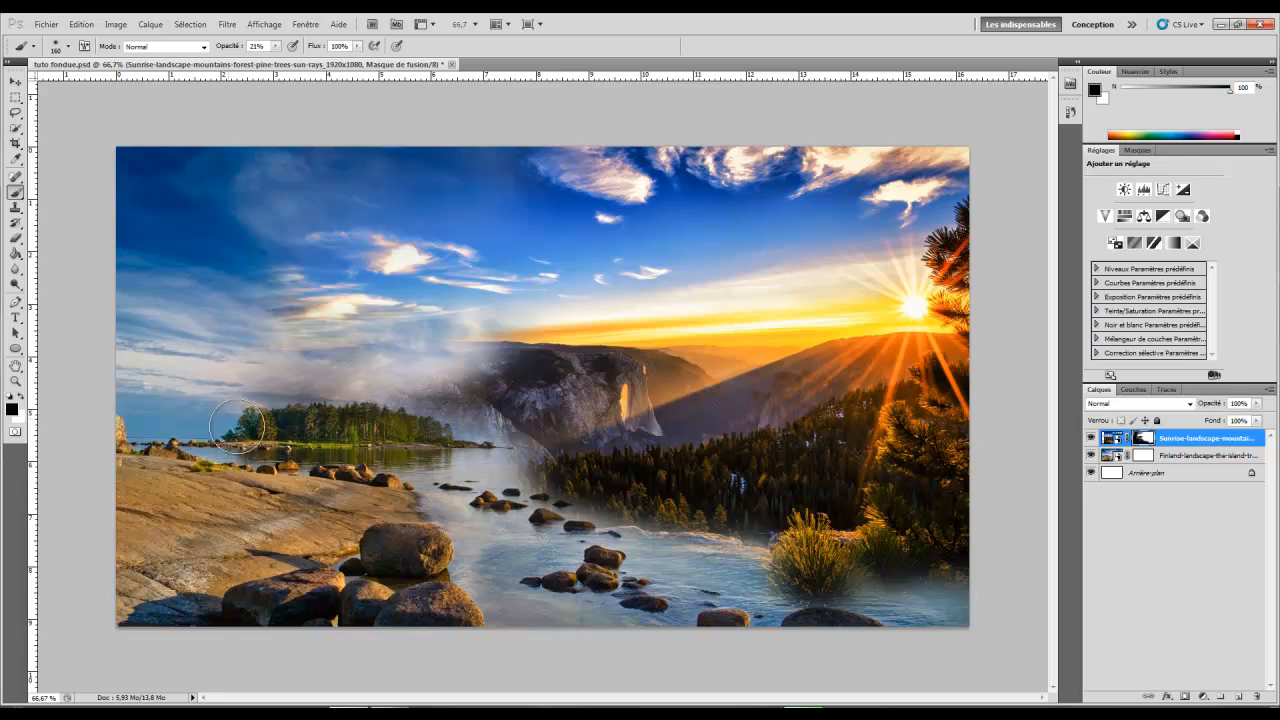
{"action": "left_click_drag", "start_coordinate": [250, 419], "coordinate": [243, 430]}
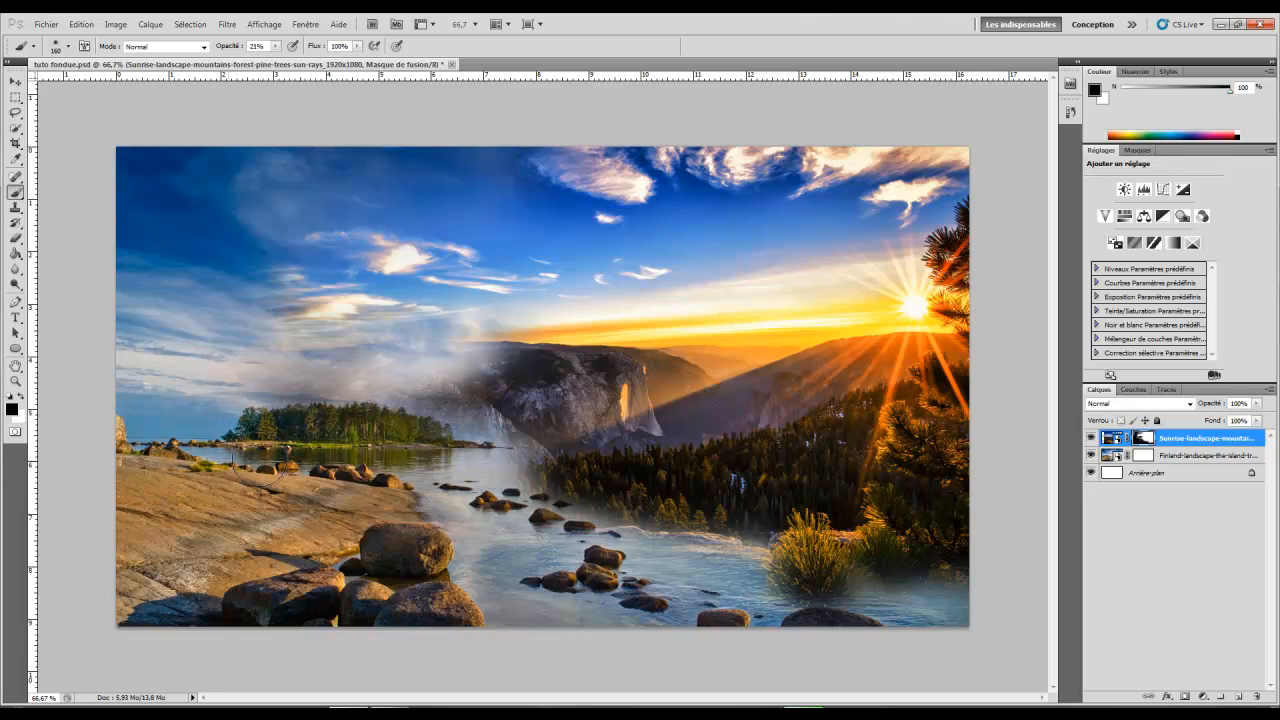
{"action": "mouse_move", "coordinate": [536, 435]}
{"action": "left_mouse_down"}
{"action": "mouse_move", "coordinate": [526, 467]}
{"action": "mouse_move", "coordinate": [540, 471]}
{"action": "mouse_move", "coordinate": [517, 468]}
{"action": "mouse_move", "coordinate": [561, 474]}
{"action": "mouse_move", "coordinate": [505, 507]}
{"action": "mouse_move", "coordinate": [539, 450]}
{"action": "mouse_move", "coordinate": [553, 471]}
{"action": "mouse_move", "coordinate": [542, 480]}
{"action": "mouse_move", "coordinate": [532, 457]}
{"action": "mouse_move", "coordinate": [534, 477]}
{"action": "mouse_move", "coordinate": [549, 477]}
{"action": "mouse_move", "coordinate": [555, 522]}
{"action": "mouse_move", "coordinate": [511, 500]}
{"action": "left_mouse_up"}
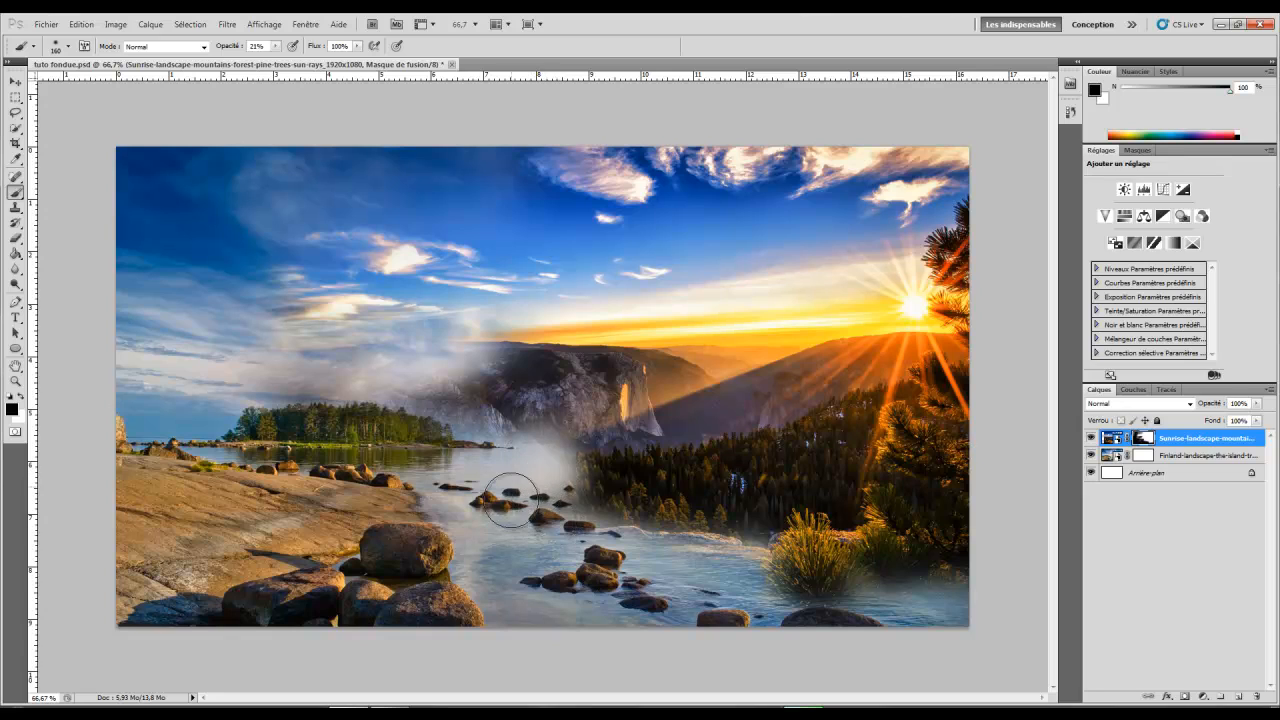
Paint black on the Finland layer's mask over the misty water beside the forest's edge and in the upper sky.
{"action": "left_click", "coordinate": [1140, 458]}
{"action": "mouse_move", "coordinate": [476, 436]}
{"action": "left_mouse_down"}
{"action": "mouse_move", "coordinate": [570, 440]}
{"action": "mouse_move", "coordinate": [498, 437]}
{"action": "mouse_move", "coordinate": [562, 444]}
{"action": "mouse_move", "coordinate": [522, 459]}
{"action": "left_mouse_up"}
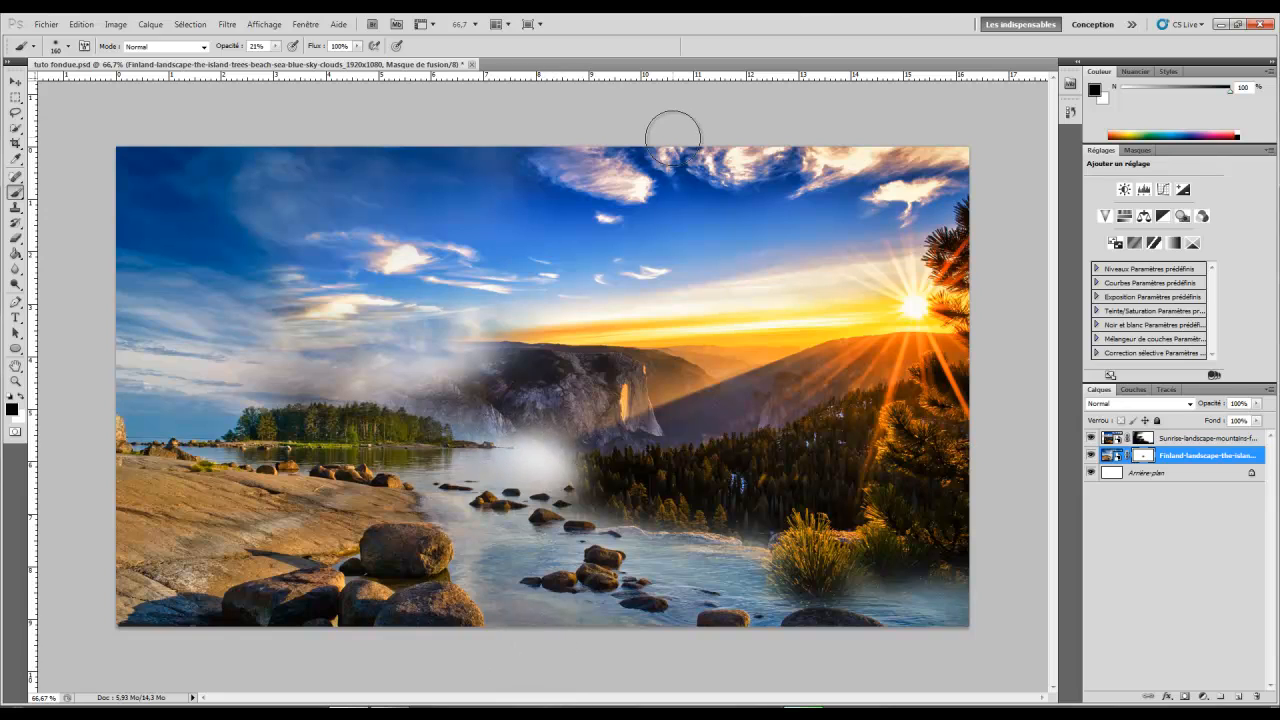
{"action": "left_click_drag", "start_coordinate": [683, 172], "coordinate": [723, 182]}
Add a new layer above the sunrise layer and stamp white clouds across the scene with the 2300 cloud brush at 2207 px and 100% opacity.
{"action": "left_click", "coordinate": [1214, 444]}
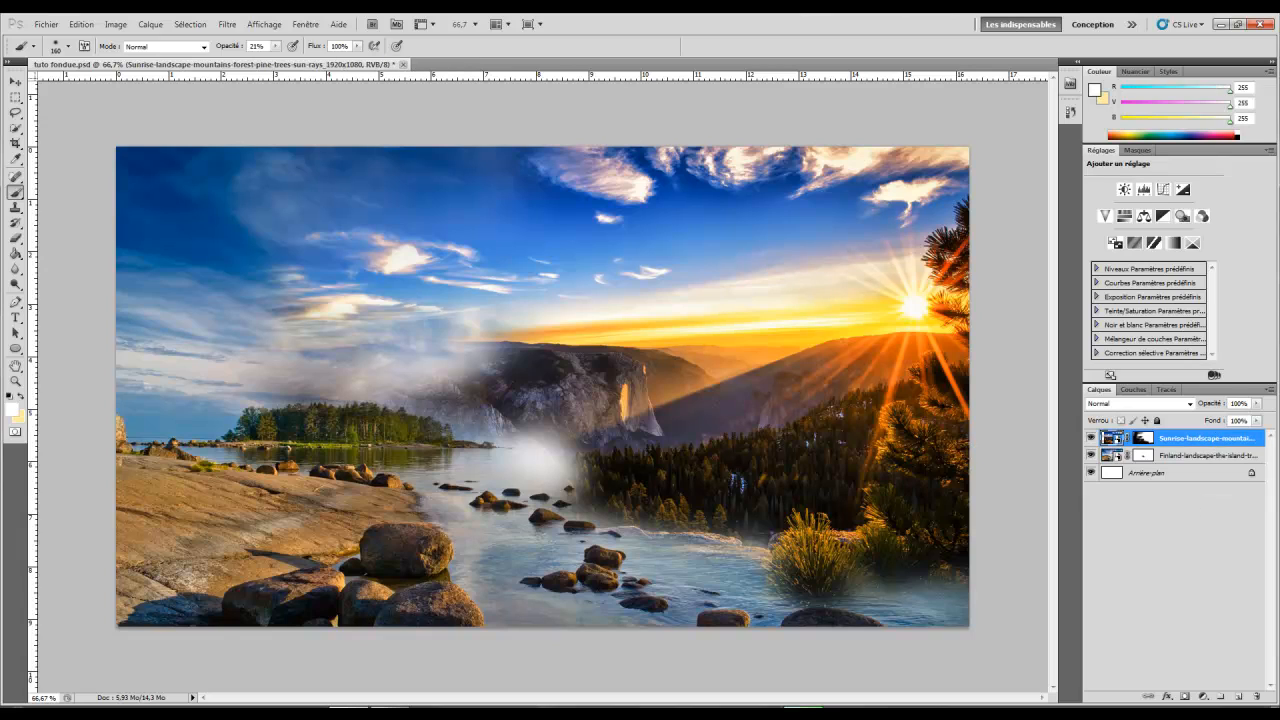
{"action": "left_click", "coordinate": [1238, 697]}
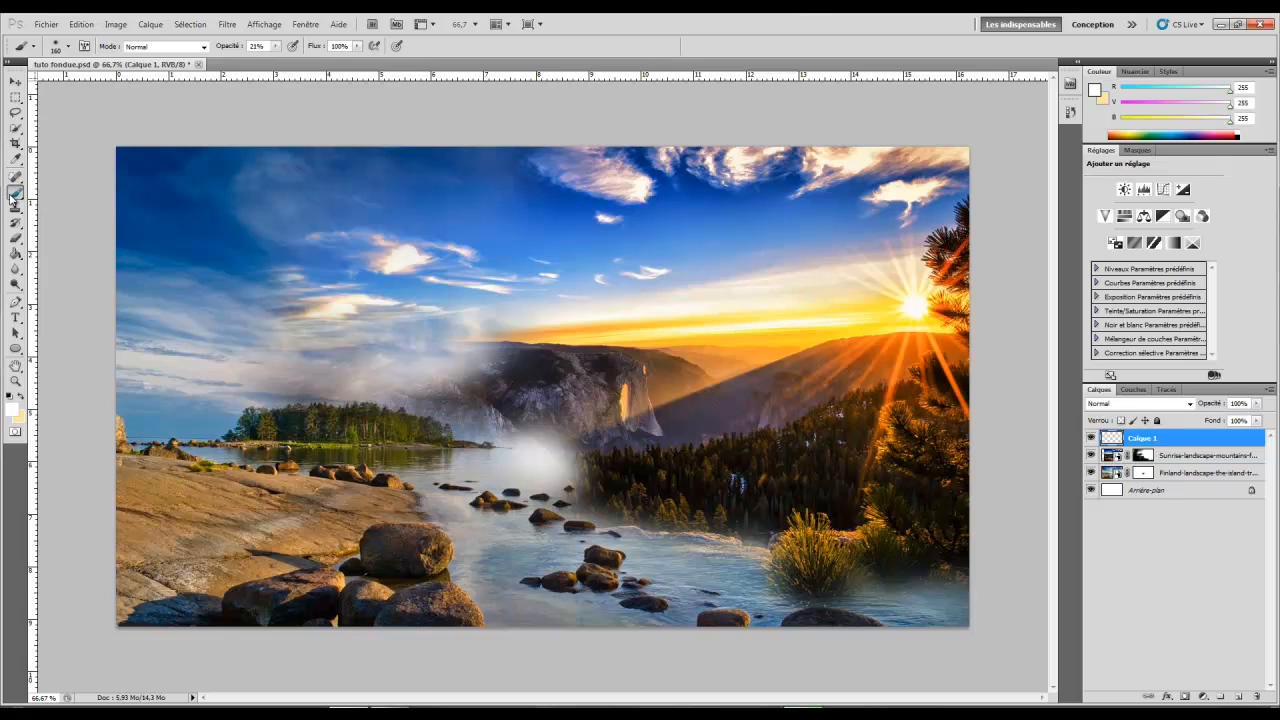
{"action": "left_click_drag", "start_coordinate": [228, 48], "coordinate": [340, 55]}
{"action": "right_click", "coordinate": [535, 385]}
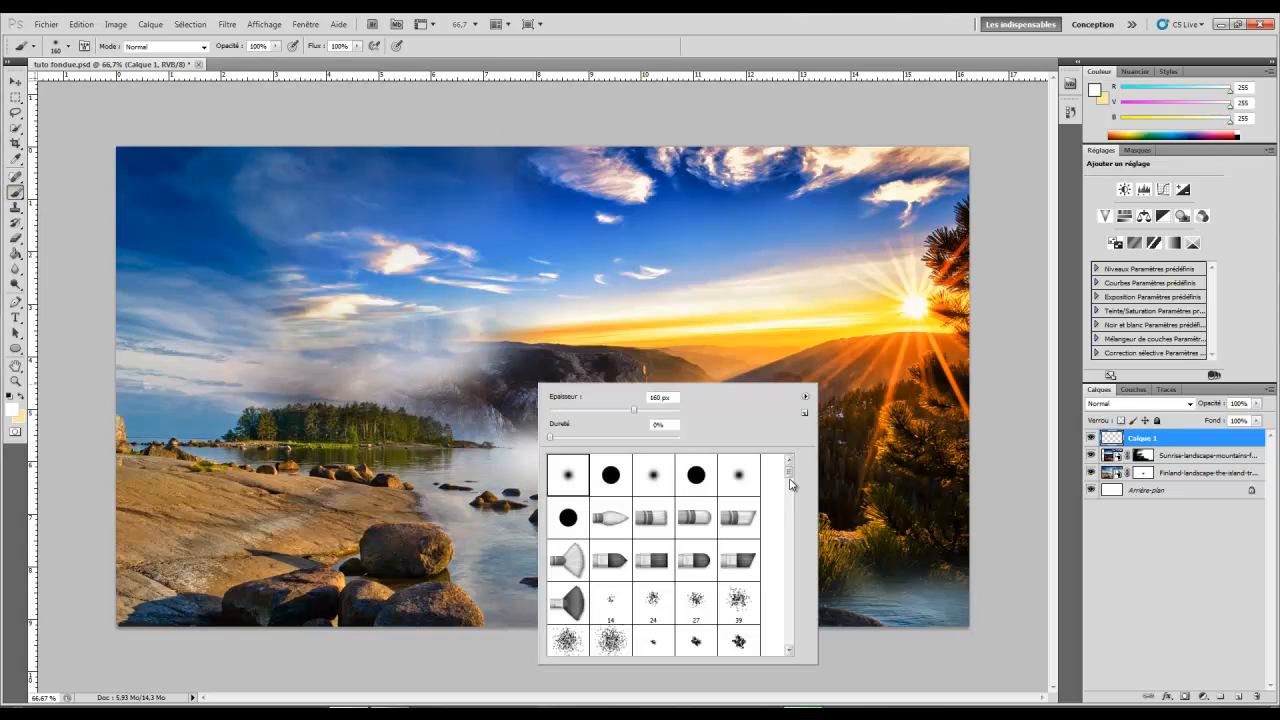
{"action": "left_click_drag", "start_coordinate": [790, 484], "coordinate": [793, 641]}
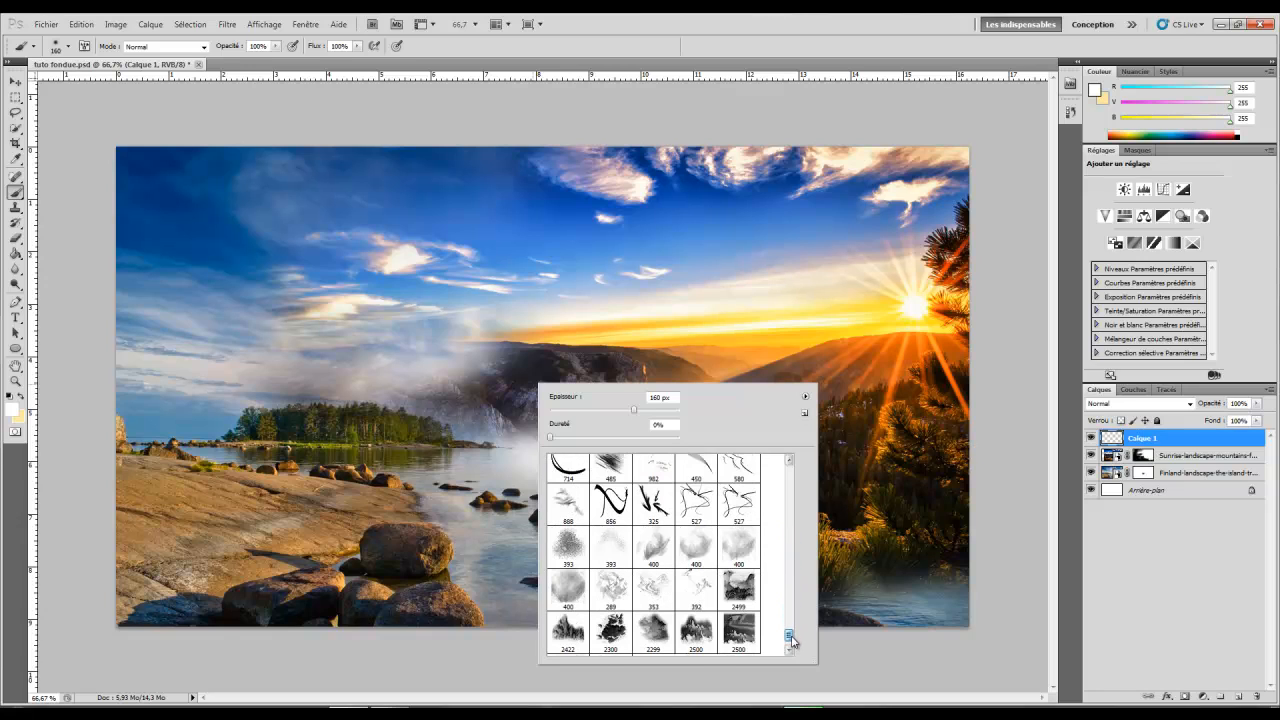
{"action": "left_click", "coordinate": [652, 630]}
{"action": "left_click", "coordinate": [611, 630]}
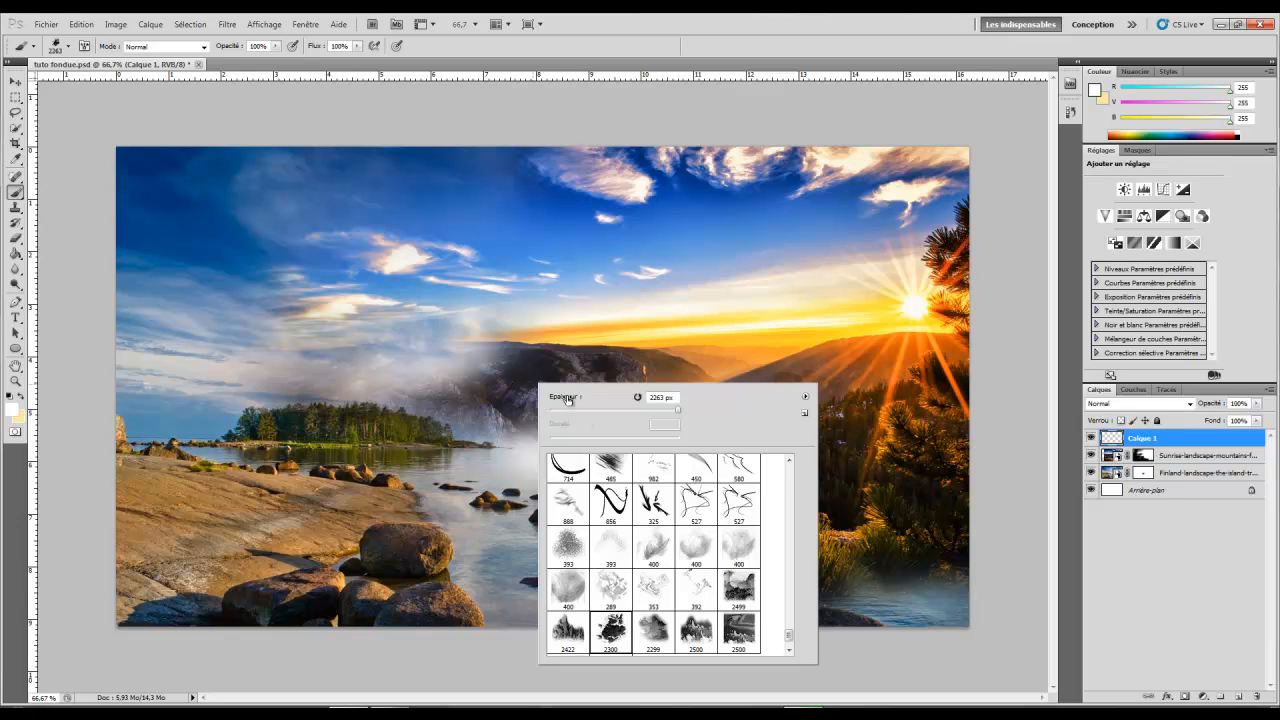
{"action": "left_click", "coordinate": [707, 44]}
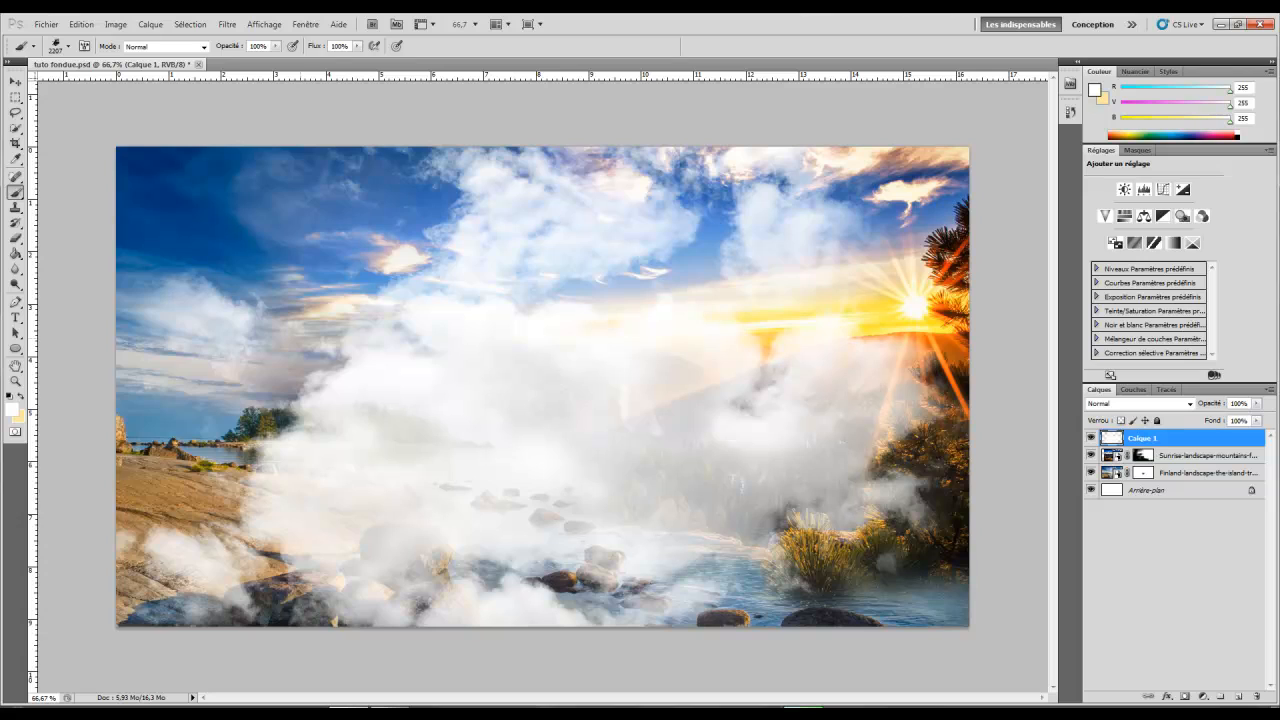
{"action": "left_click", "coordinate": [275, 390]}
{"action": "left_click", "coordinate": [735, 550]}
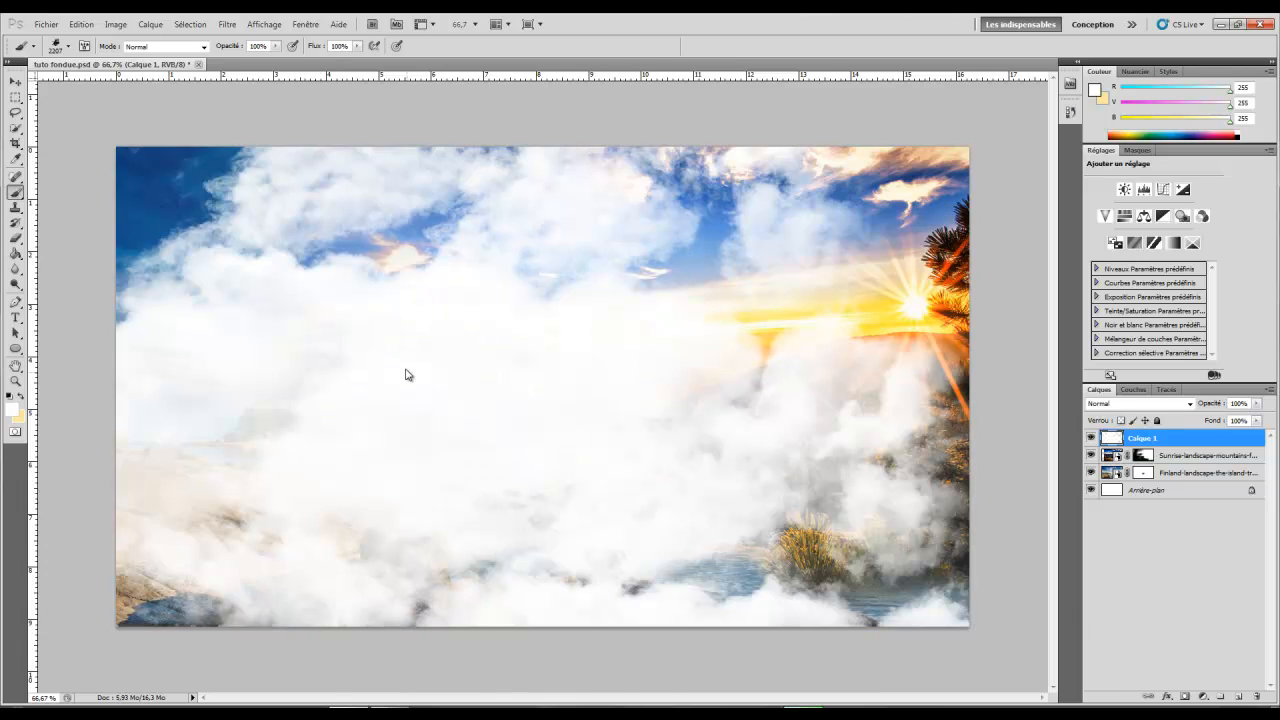
With a soft round 618 px brush at 29% opacity, add white haze over the foreground rocks on the cloud layer.
{"action": "right_click", "coordinate": [406, 374]}
{"action": "left_click_drag", "start_coordinate": [662, 621], "coordinate": [662, 456]}
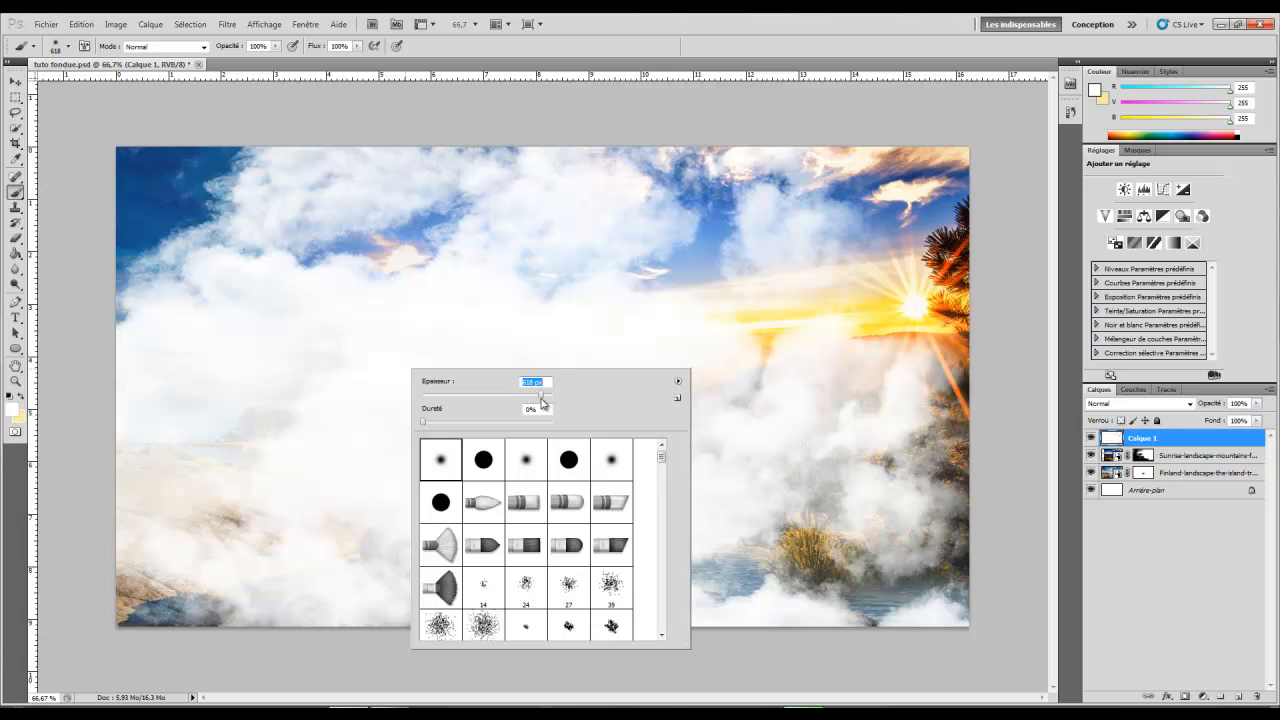
{"action": "left_click_drag", "start_coordinate": [239, 48], "coordinate": [229, 52]}
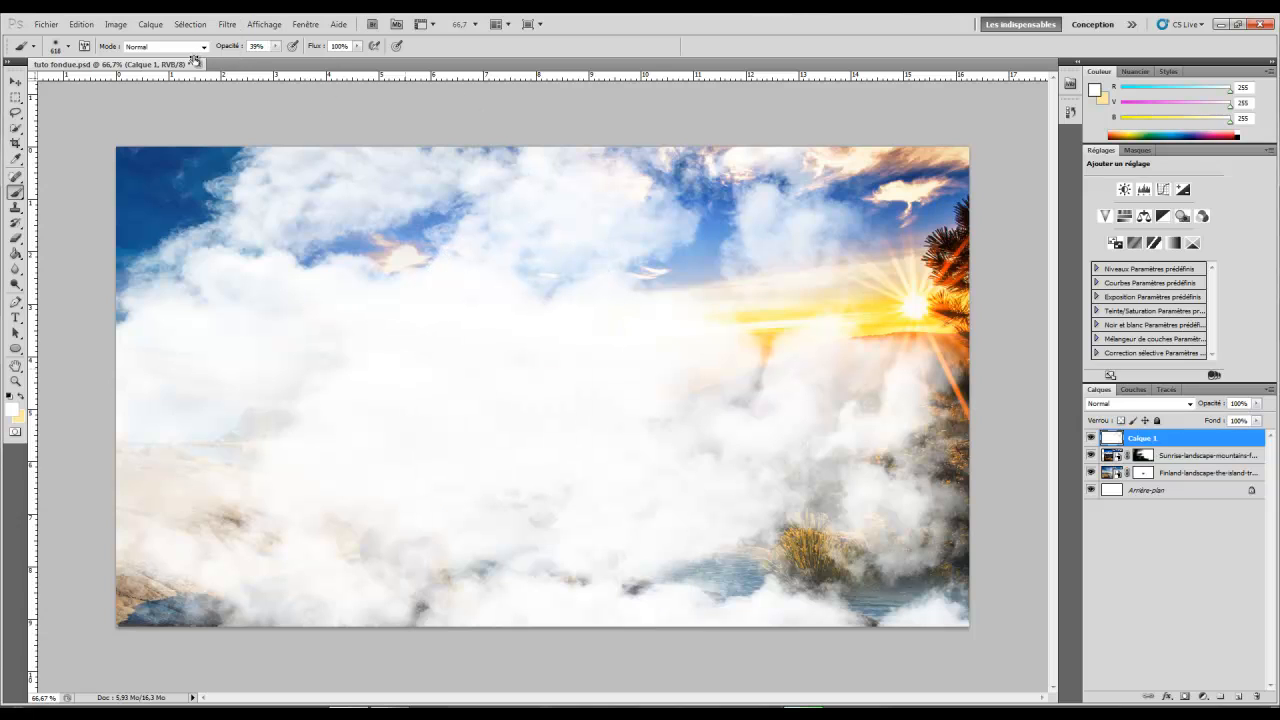
{"action": "mouse_move", "coordinate": [137, 543]}
{"action": "left_mouse_down"}
{"action": "mouse_move", "coordinate": [191, 590]}
{"action": "mouse_move", "coordinate": [215, 580]}
{"action": "left_mouse_up"}
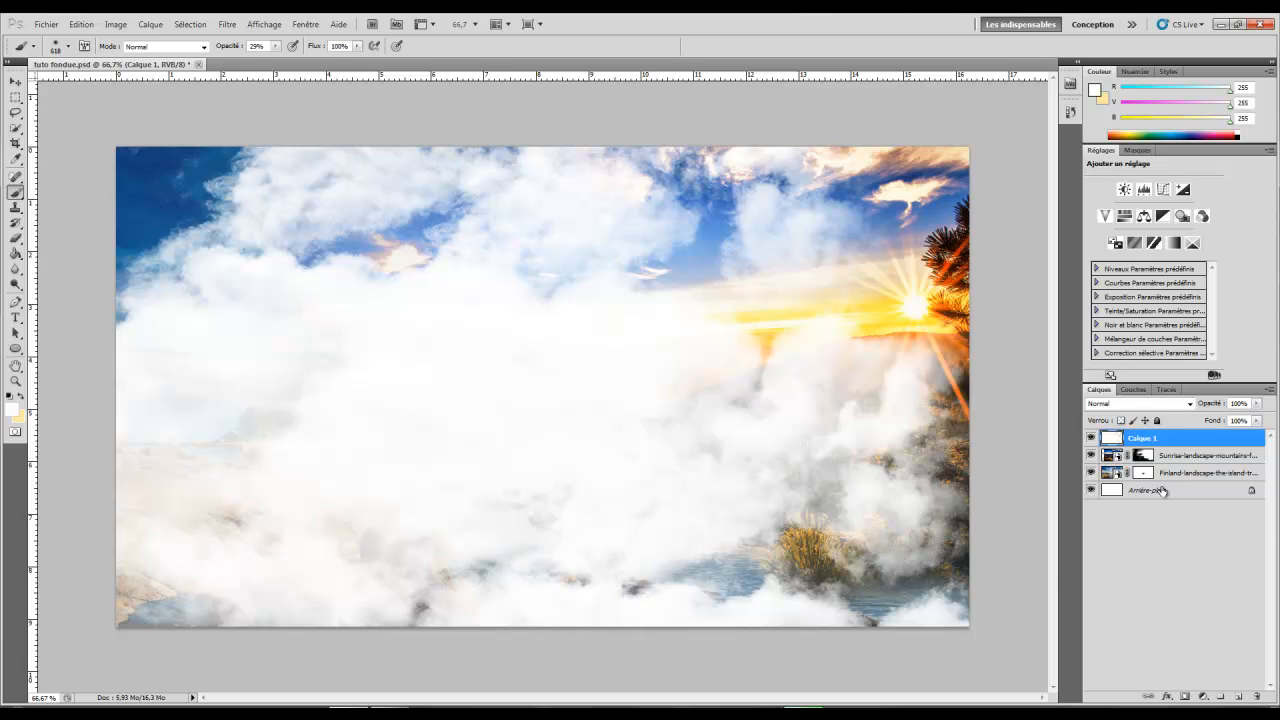
{"action": "left_click", "coordinate": [1071, 113]}
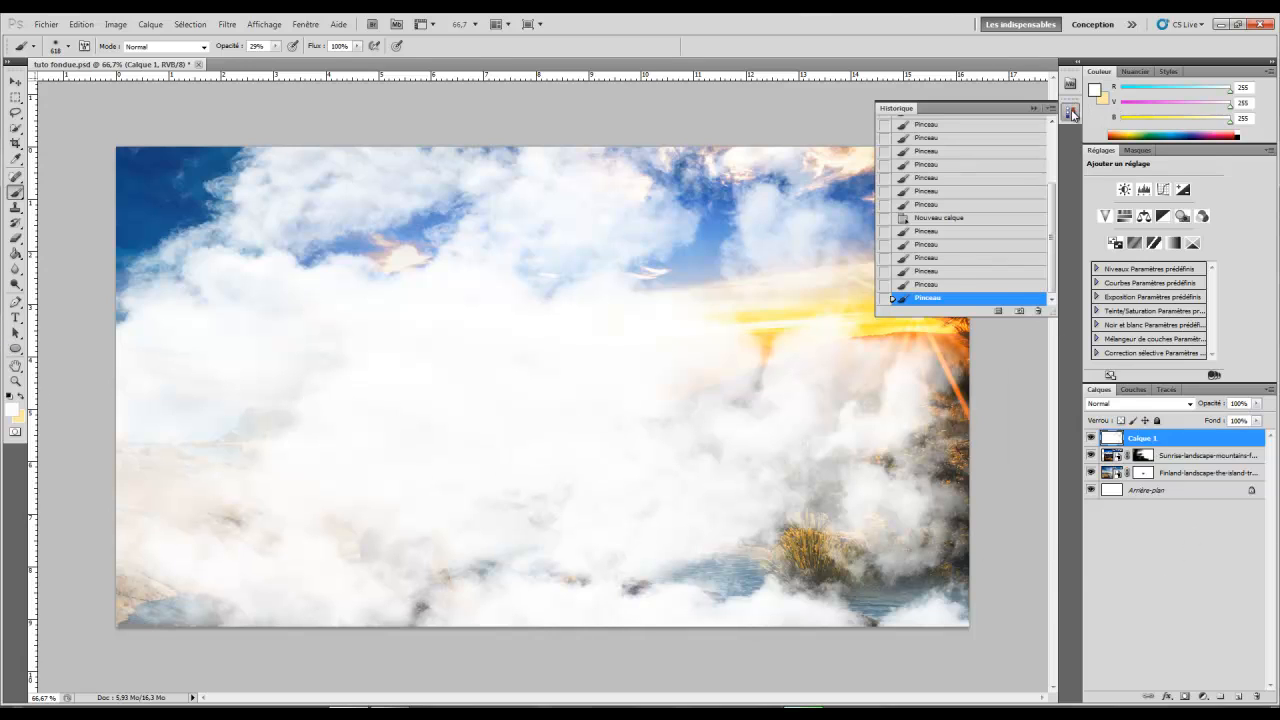
{"action": "left_click", "coordinate": [956, 222]}
{"action": "left_click_drag", "start_coordinate": [960, 270], "coordinate": [950, 297]}
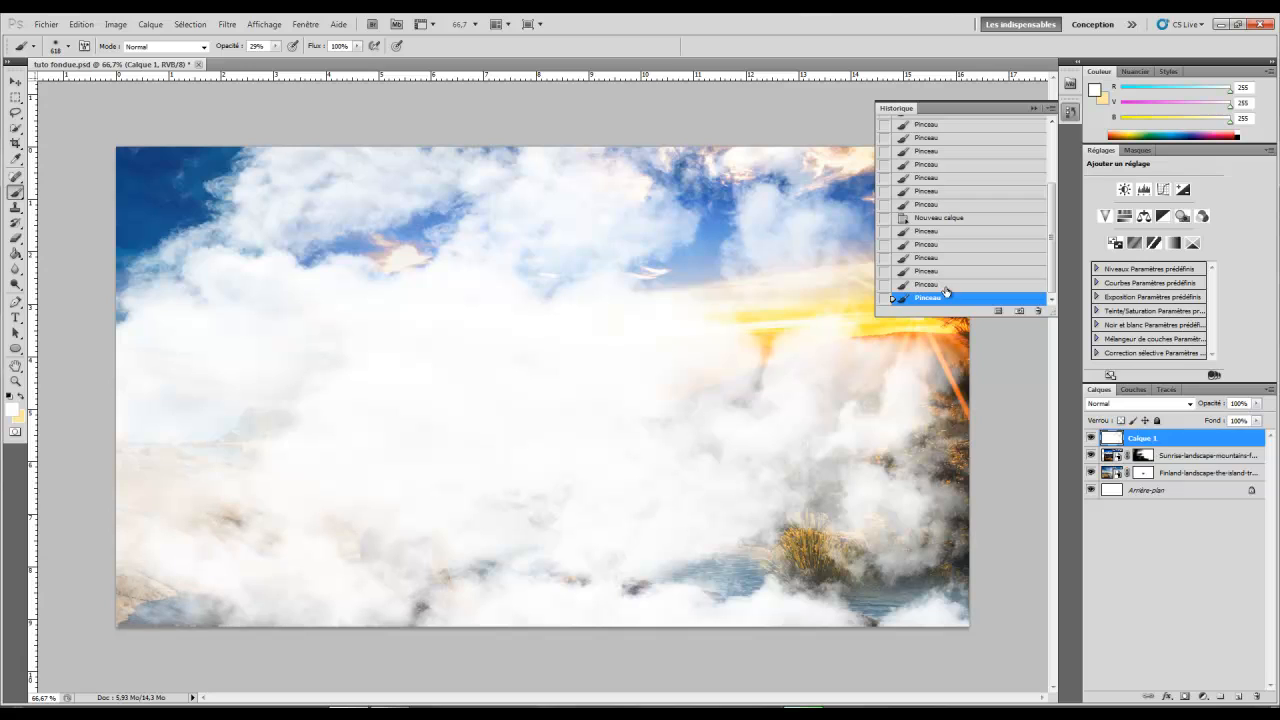
Add a layer mask to the cloud layer and paint black over the sky, rocks and water, keeping a band of fog across the middle.
{"action": "left_click", "coordinate": [1182, 697]}
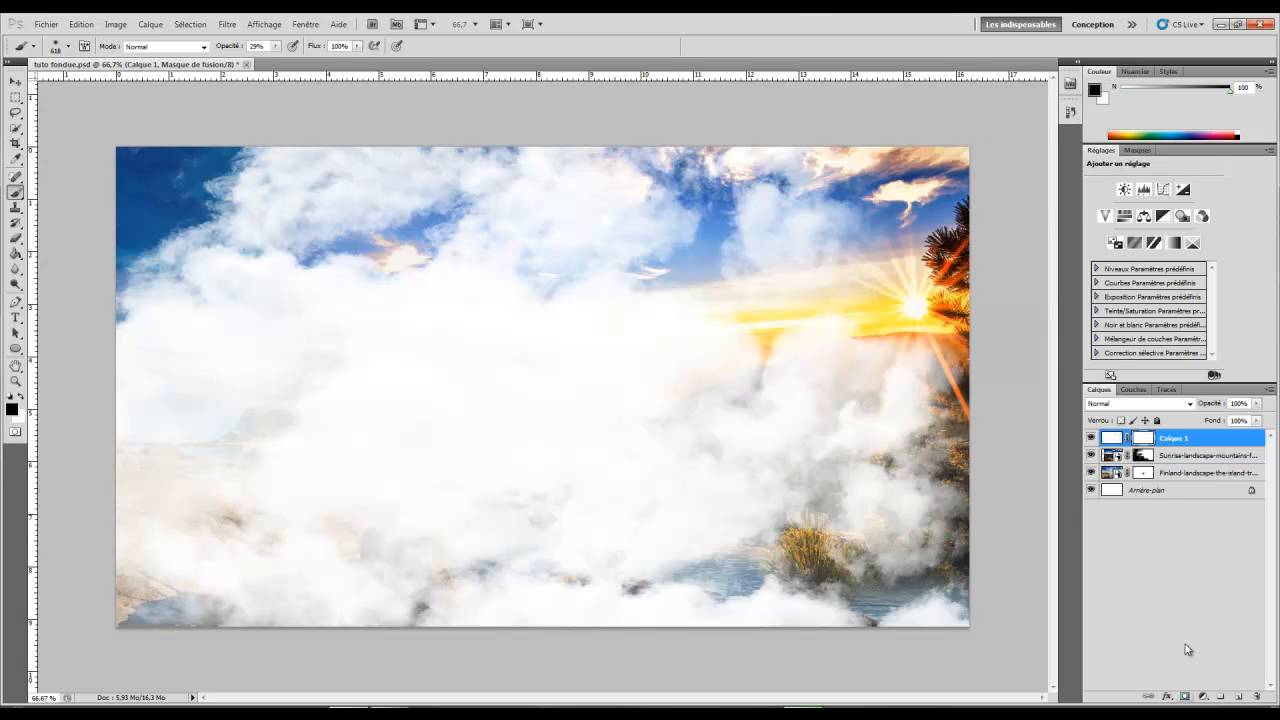
{"action": "mouse_move", "coordinate": [330, 570]}
{"action": "left_mouse_down"}
{"action": "mouse_move", "coordinate": [234, 586]}
{"action": "mouse_move", "coordinate": [214, 557]}
{"action": "mouse_move", "coordinate": [88, 555]}
{"action": "left_mouse_up"}
{"action": "mouse_move", "coordinate": [294, 163]}
{"action": "left_mouse_down"}
{"action": "mouse_move", "coordinate": [900, 171]}
{"action": "mouse_move", "coordinate": [200, 194]}
{"action": "mouse_move", "coordinate": [208, 210]}
{"action": "mouse_move", "coordinate": [357, 229]}
{"action": "mouse_move", "coordinate": [371, 277]}
{"action": "mouse_move", "coordinate": [940, 232]}
{"action": "mouse_move", "coordinate": [143, 214]}
{"action": "mouse_move", "coordinate": [166, 337]}
{"action": "mouse_move", "coordinate": [586, 614]}
{"action": "mouse_move", "coordinate": [493, 637]}
{"action": "mouse_move", "coordinate": [651, 590]}
{"action": "mouse_move", "coordinate": [880, 651]}
{"action": "mouse_move", "coordinate": [717, 634]}
{"action": "mouse_move", "coordinate": [521, 584]}
{"action": "mouse_move", "coordinate": [929, 471]}
{"action": "mouse_move", "coordinate": [1000, 471]}
{"action": "mouse_move", "coordinate": [940, 480]}
{"action": "left_mouse_up"}
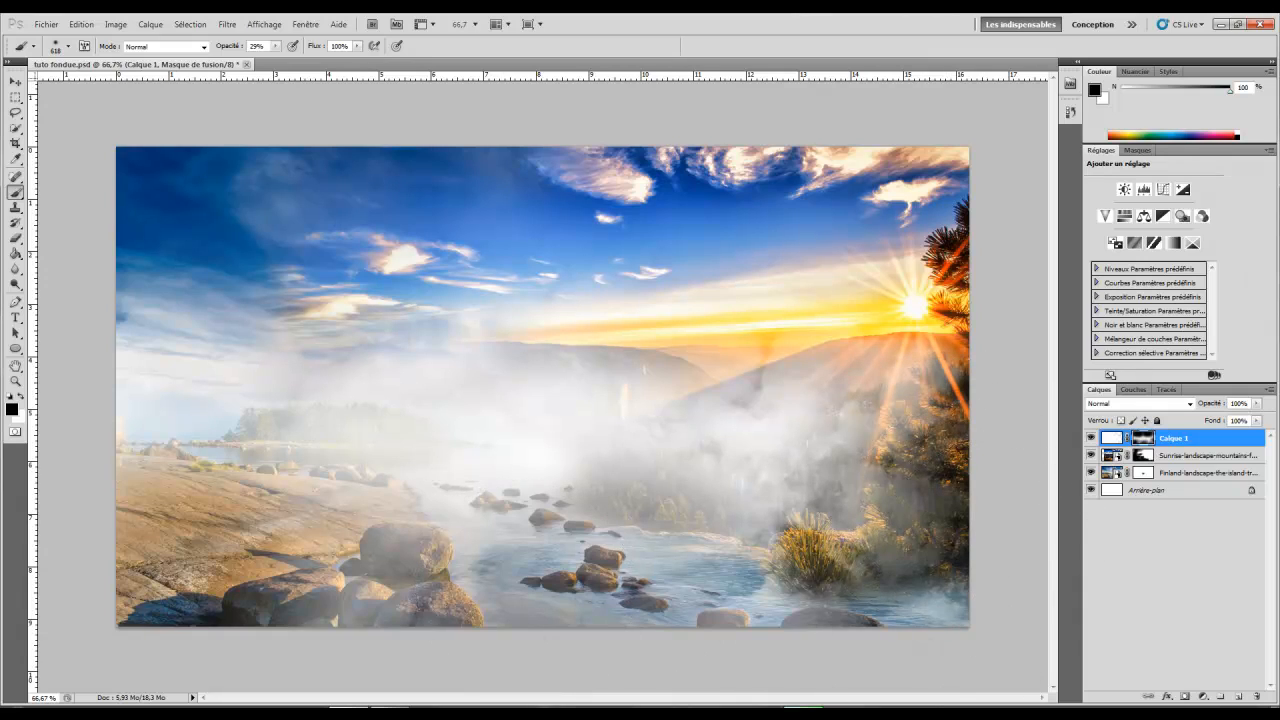
{"action": "mouse_move", "coordinate": [508, 480]}
{"action": "left_mouse_down"}
{"action": "mouse_move", "coordinate": [514, 686]}
{"action": "mouse_move", "coordinate": [586, 600]}
{"action": "left_mouse_up"}
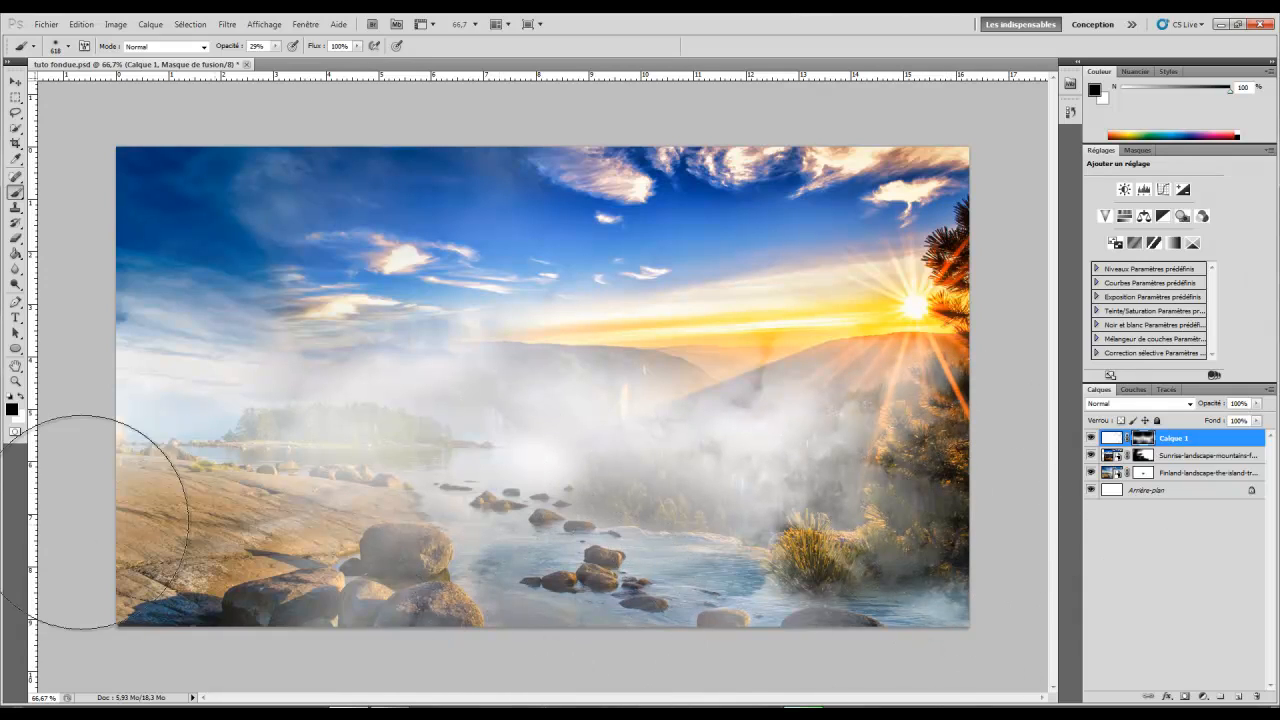
Paint white on the cloud layer's mask with a 473 px brush to thicken the fog over the island and valley, and save the document.
{"action": "left_click", "coordinate": [21, 397]}
{"action": "right_click", "coordinate": [627, 485]}
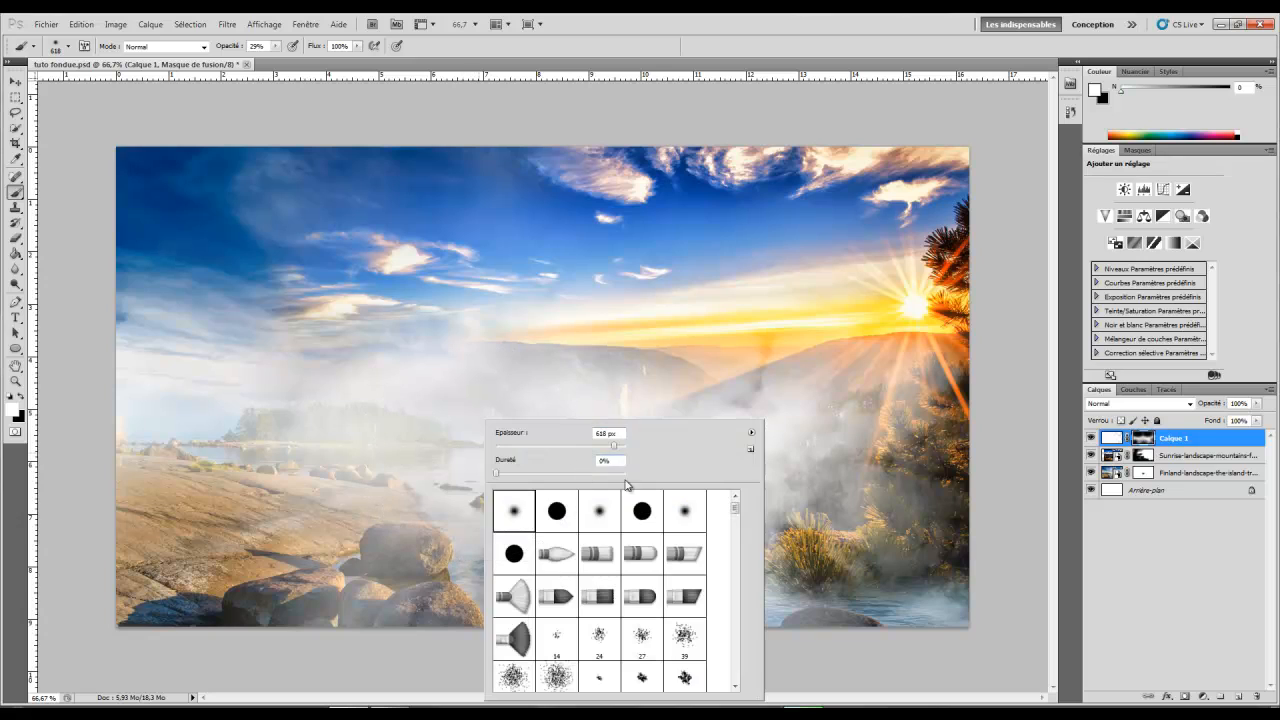
{"action": "mouse_move", "coordinate": [442, 410]}
{"action": "left_mouse_down"}
{"action": "mouse_move", "coordinate": [425, 443]}
{"action": "mouse_move", "coordinate": [510, 433]}
{"action": "mouse_move", "coordinate": [427, 450]}
{"action": "left_mouse_up"}
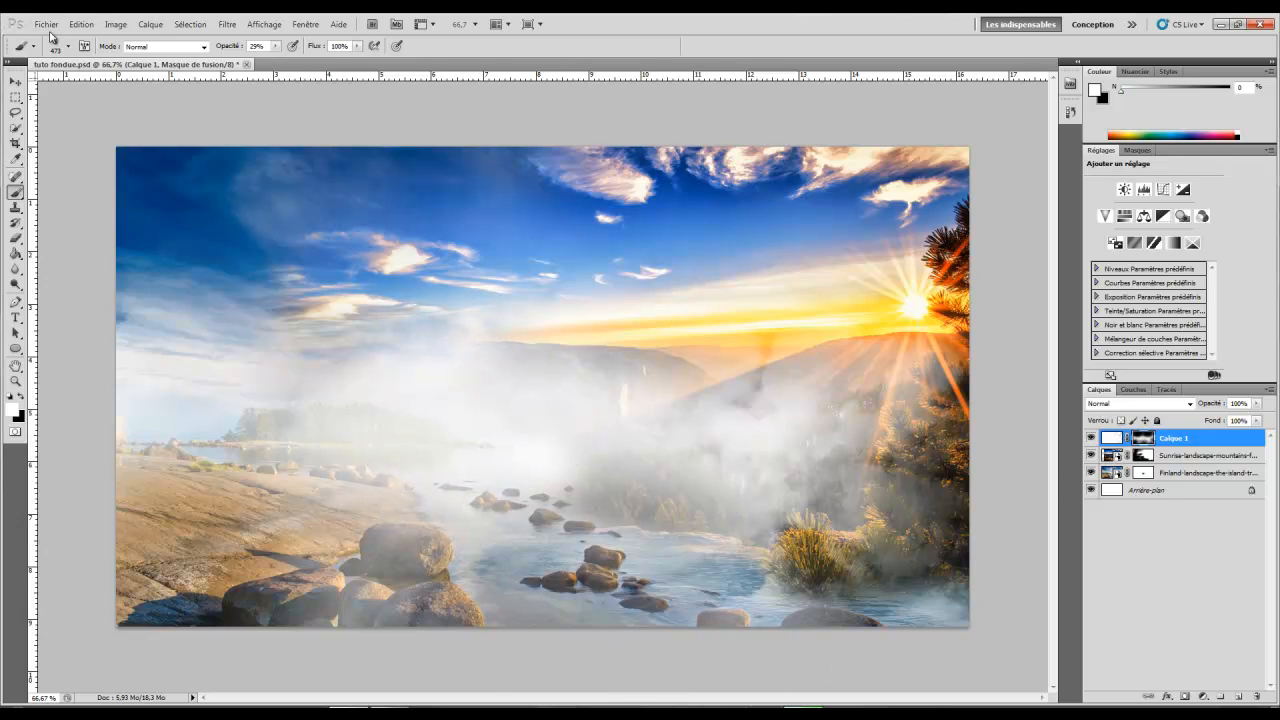
{"action": "left_click", "coordinate": [47, 25]}
{"action": "left_click", "coordinate": [100, 215]}
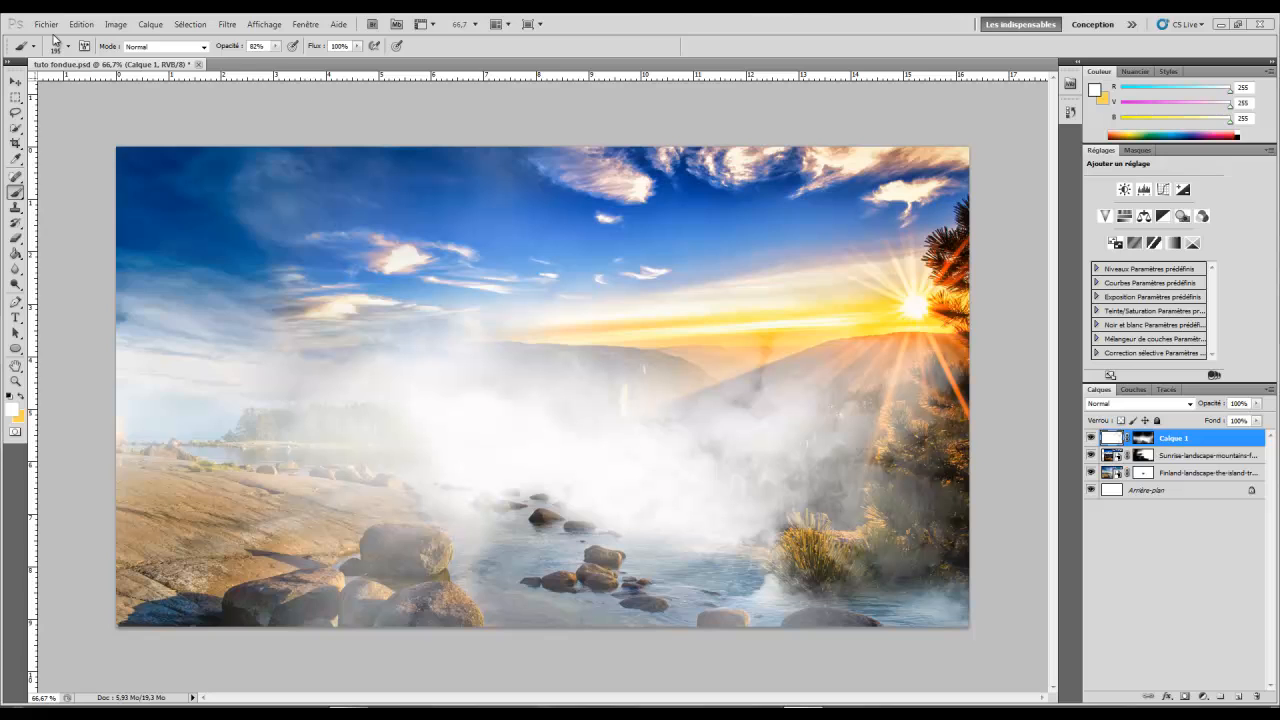
Place the Dodge Challenger desert image, scale it down and position it over the river in the lower middle of the scene.
{"action": "left_click", "coordinate": [47, 24]}
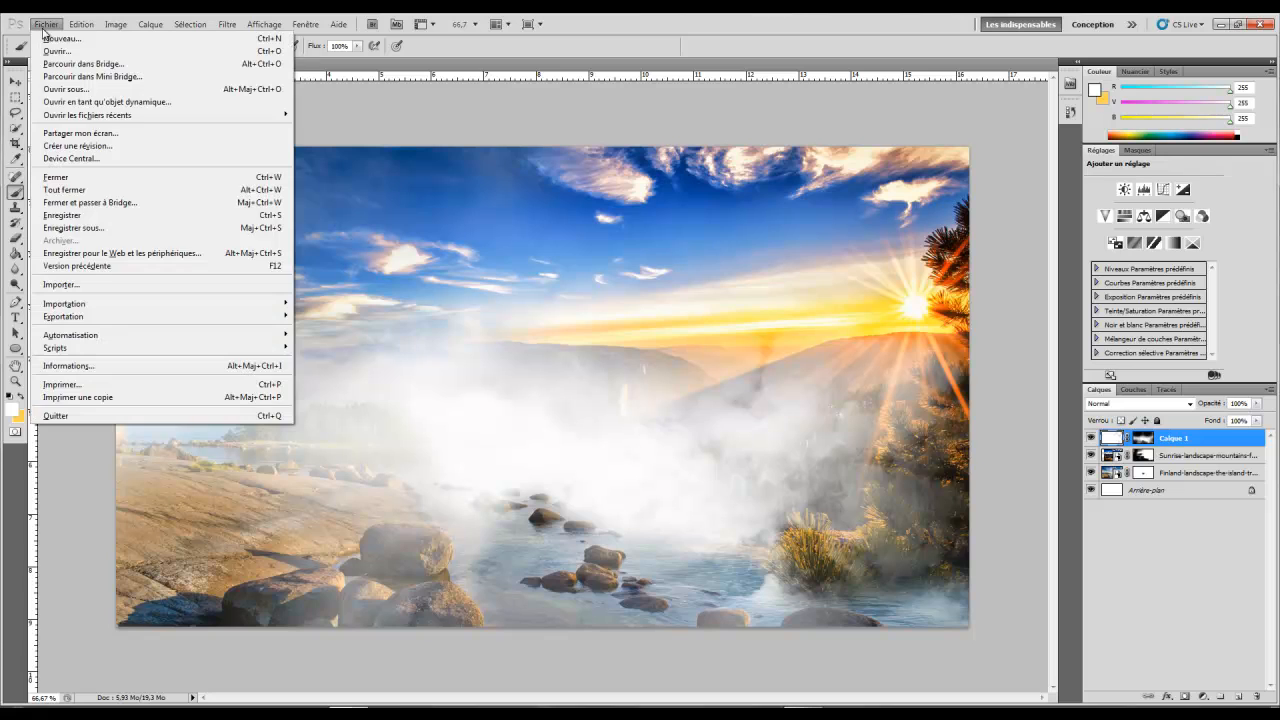
{"action": "left_click", "coordinate": [100, 284]}
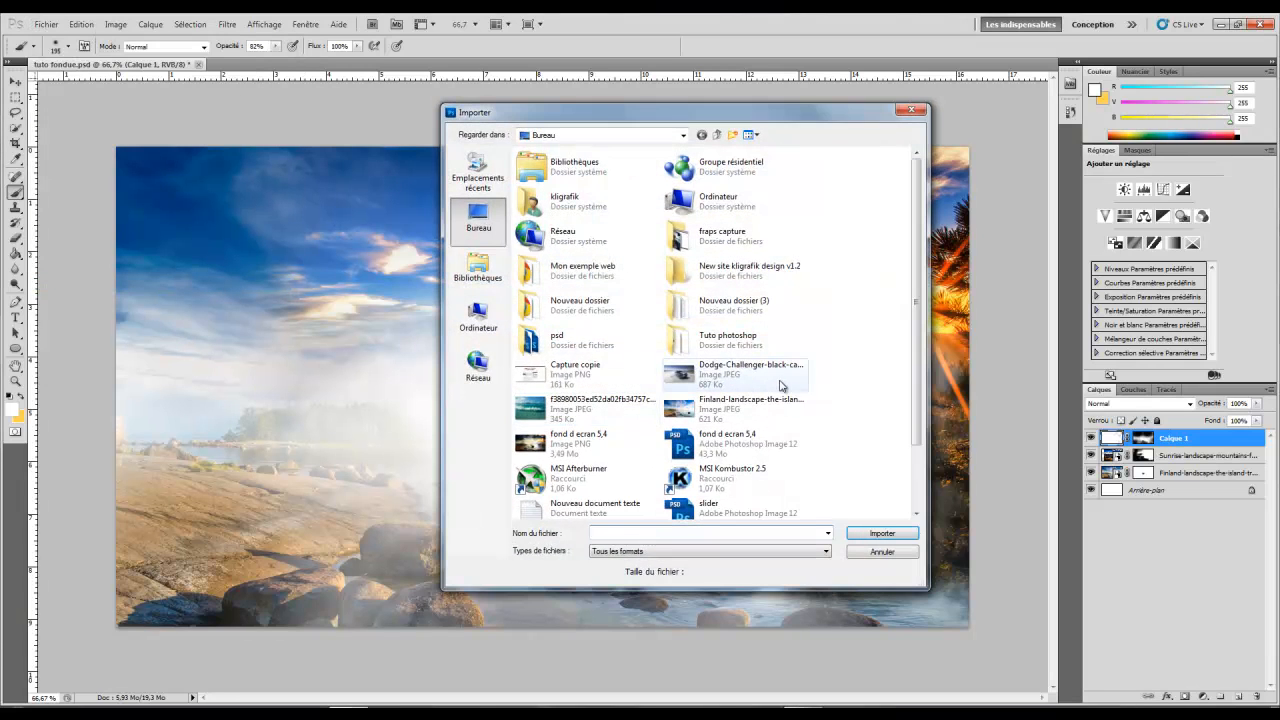
{"action": "double_click", "coordinate": [758, 375]}
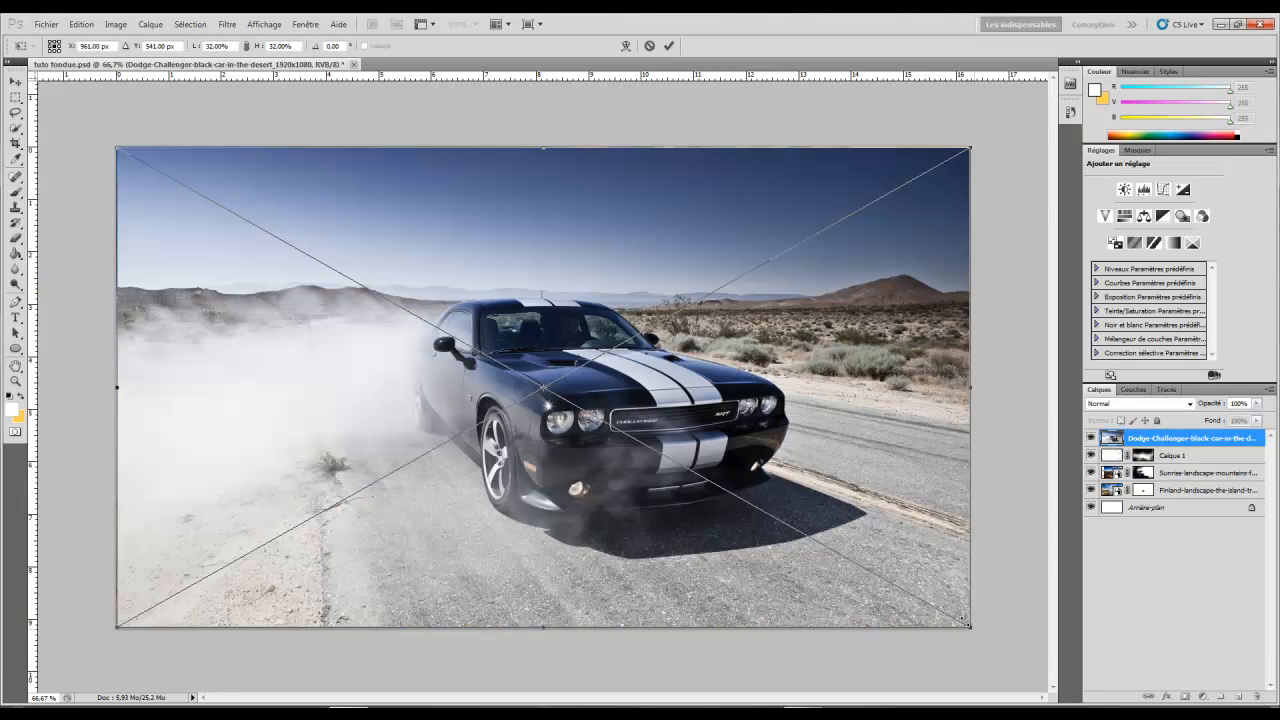
{"action": "left_click_drag", "start_coordinate": [965, 621], "coordinate": [609, 423]}
{"action": "mouse_move", "coordinate": [417, 283]}
{"action": "left_mouse_down"}
{"action": "mouse_move", "coordinate": [622, 432]}
{"action": "mouse_move", "coordinate": [627, 466]}
{"action": "mouse_move", "coordinate": [613, 475]}
{"action": "left_mouse_up"}
{"action": "key", "text": "Return"}
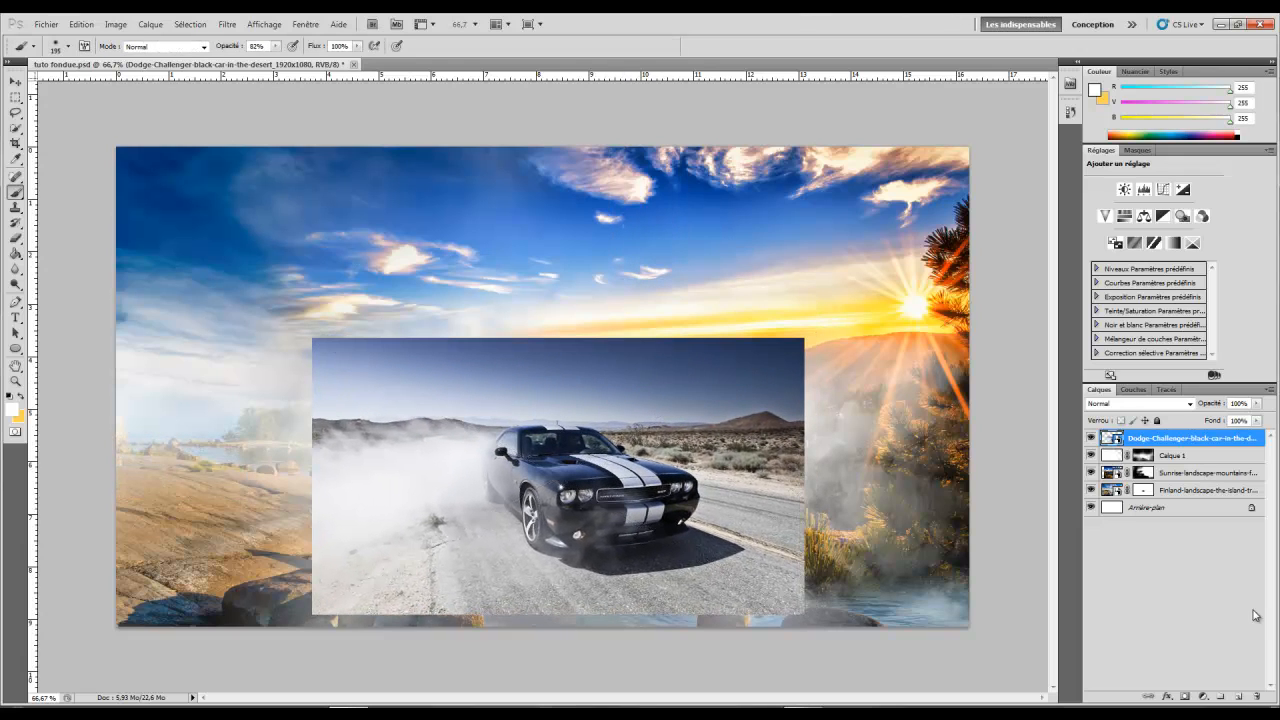
Add a layer mask to the car layer and paint black at 36% opacity to blend away the photo's left edge.
{"action": "left_click", "coordinate": [1186, 695]}
{"action": "mouse_move", "coordinate": [1192, 444]}
{"action": "left_mouse_down"}
{"action": "mouse_move", "coordinate": [1094, 474]}
{"action": "mouse_move", "coordinate": [1145, 446]}
{"action": "mouse_move", "coordinate": [1140, 434]}
{"action": "left_mouse_up"}
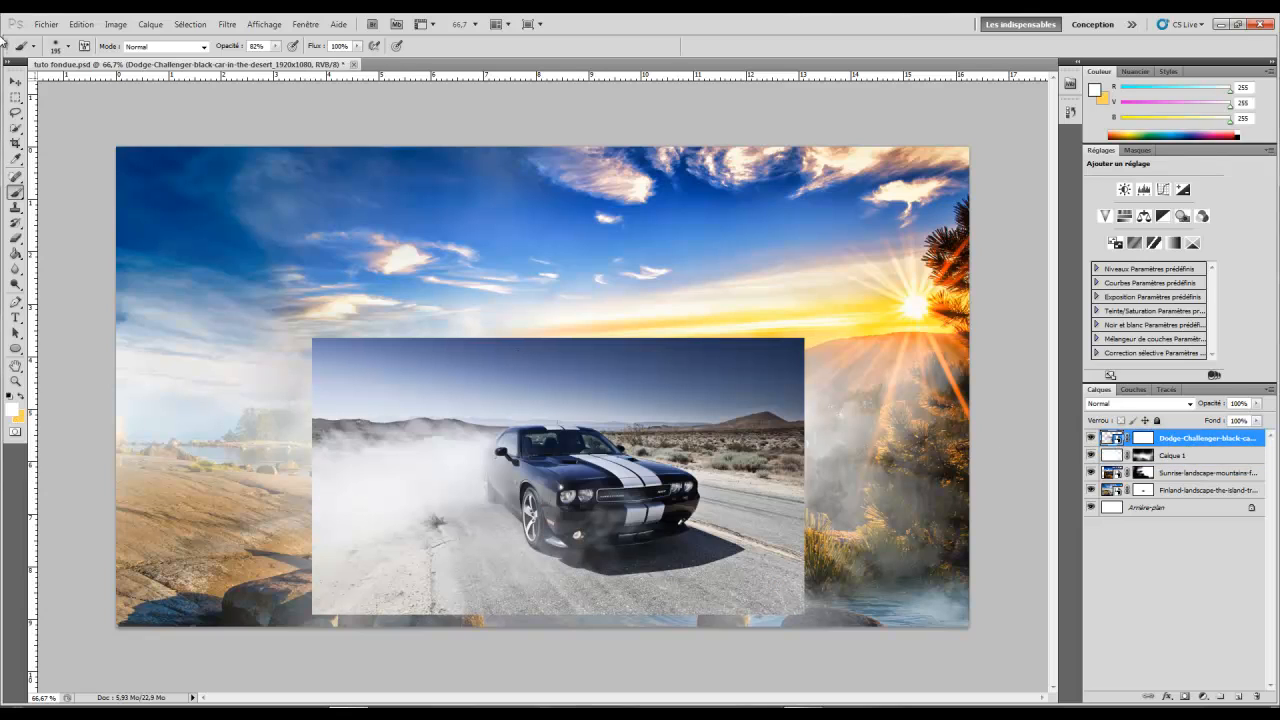
{"action": "left_click", "coordinate": [1141, 437]}
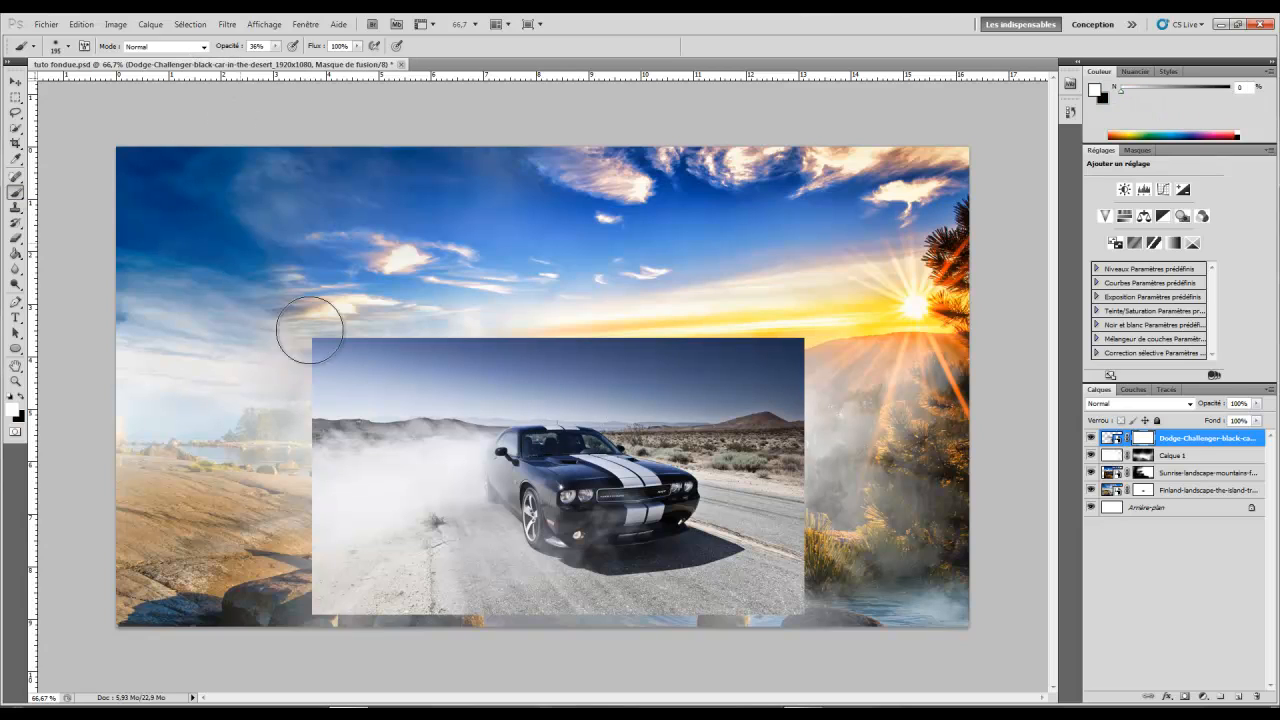
{"action": "right_click", "coordinate": [352, 360]}
{"action": "left_click", "coordinate": [302, 342]}
{"action": "mouse_move", "coordinate": [303, 340]}
{"action": "left_mouse_down"}
{"action": "mouse_move", "coordinate": [320, 389]}
{"action": "mouse_move", "coordinate": [266, 474]}
{"action": "mouse_move", "coordinate": [320, 487]}
{"action": "mouse_move", "coordinate": [357, 623]}
{"action": "mouse_move", "coordinate": [409, 629]}
{"action": "mouse_move", "coordinate": [440, 595]}
{"action": "left_mouse_up"}
Paint black on the car layer's mask with a 156 px brush, raising opacity to 53%, to erase the desert, sky and road around the car.
{"action": "right_click", "coordinate": [440, 595]}
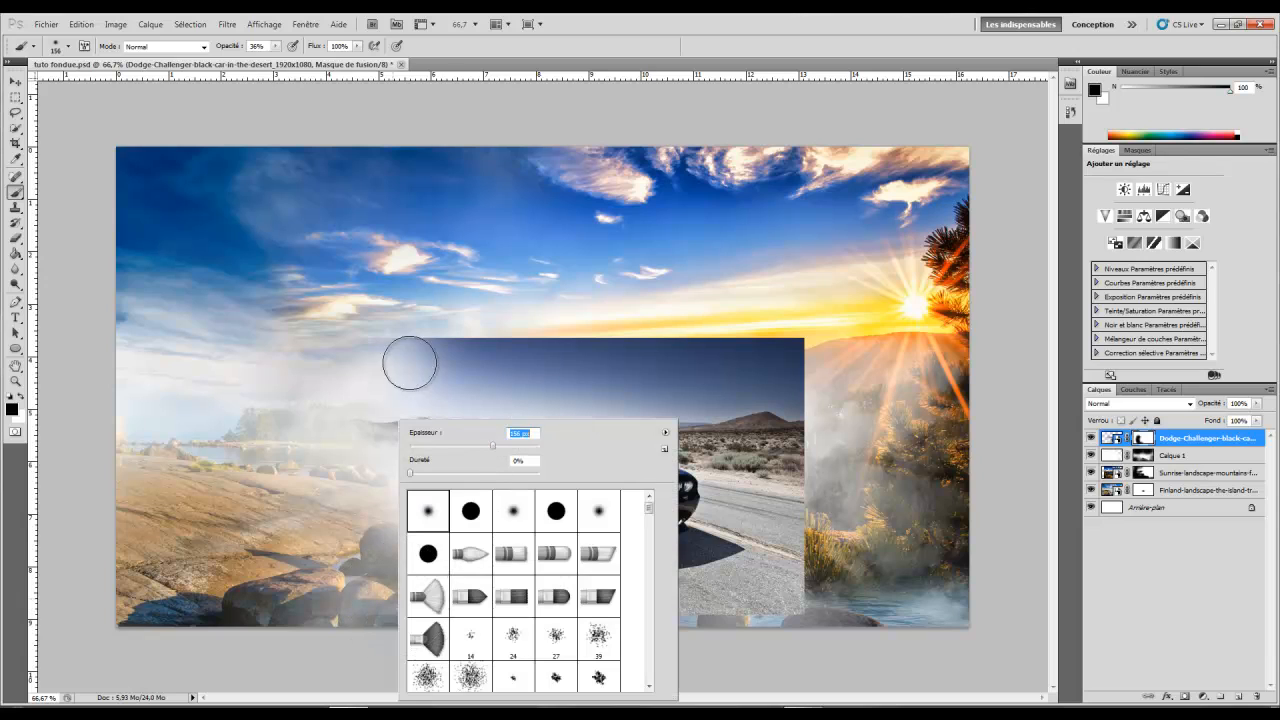
{"action": "mouse_move", "coordinate": [410, 363]}
{"action": "left_mouse_down"}
{"action": "mouse_move", "coordinate": [533, 317]}
{"action": "mouse_move", "coordinate": [368, 345]}
{"action": "mouse_move", "coordinate": [419, 357]}
{"action": "mouse_move", "coordinate": [358, 348]}
{"action": "mouse_move", "coordinate": [328, 366]}
{"action": "mouse_move", "coordinate": [667, 331]}
{"action": "mouse_move", "coordinate": [411, 338]}
{"action": "mouse_move", "coordinate": [552, 367]}
{"action": "mouse_move", "coordinate": [578, 350]}
{"action": "mouse_move", "coordinate": [477, 361]}
{"action": "mouse_move", "coordinate": [681, 329]}
{"action": "mouse_move", "coordinate": [533, 353]}
{"action": "left_mouse_up"}
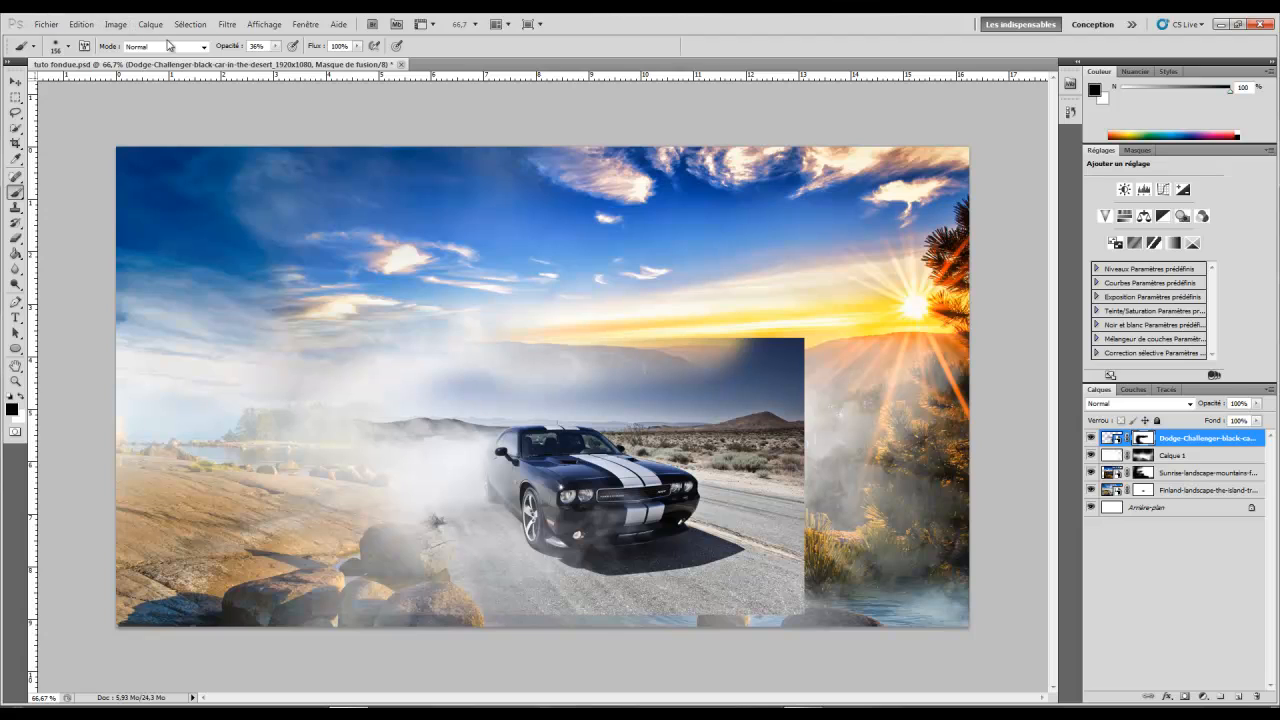
{"action": "mouse_move", "coordinate": [920, 448]}
{"action": "left_mouse_down"}
{"action": "mouse_move", "coordinate": [818, 398]}
{"action": "mouse_move", "coordinate": [653, 369]}
{"action": "mouse_move", "coordinate": [647, 351]}
{"action": "mouse_move", "coordinate": [841, 343]}
{"action": "mouse_move", "coordinate": [665, 349]}
{"action": "mouse_move", "coordinate": [409, 322]}
{"action": "mouse_move", "coordinate": [535, 329]}
{"action": "mouse_move", "coordinate": [552, 364]}
{"action": "mouse_move", "coordinate": [451, 377]}
{"action": "mouse_move", "coordinate": [813, 370]}
{"action": "mouse_move", "coordinate": [803, 325]}
{"action": "mouse_move", "coordinate": [775, 355]}
{"action": "mouse_move", "coordinate": [829, 490]}
{"action": "mouse_move", "coordinate": [824, 542]}
{"action": "mouse_move", "coordinate": [786, 601]}
{"action": "mouse_move", "coordinate": [807, 627]}
{"action": "mouse_move", "coordinate": [766, 604]}
{"action": "mouse_move", "coordinate": [437, 629]}
{"action": "mouse_move", "coordinate": [576, 627]}
{"action": "mouse_move", "coordinate": [478, 564]}
{"action": "mouse_move", "coordinate": [838, 600]}
{"action": "left_mouse_up"}
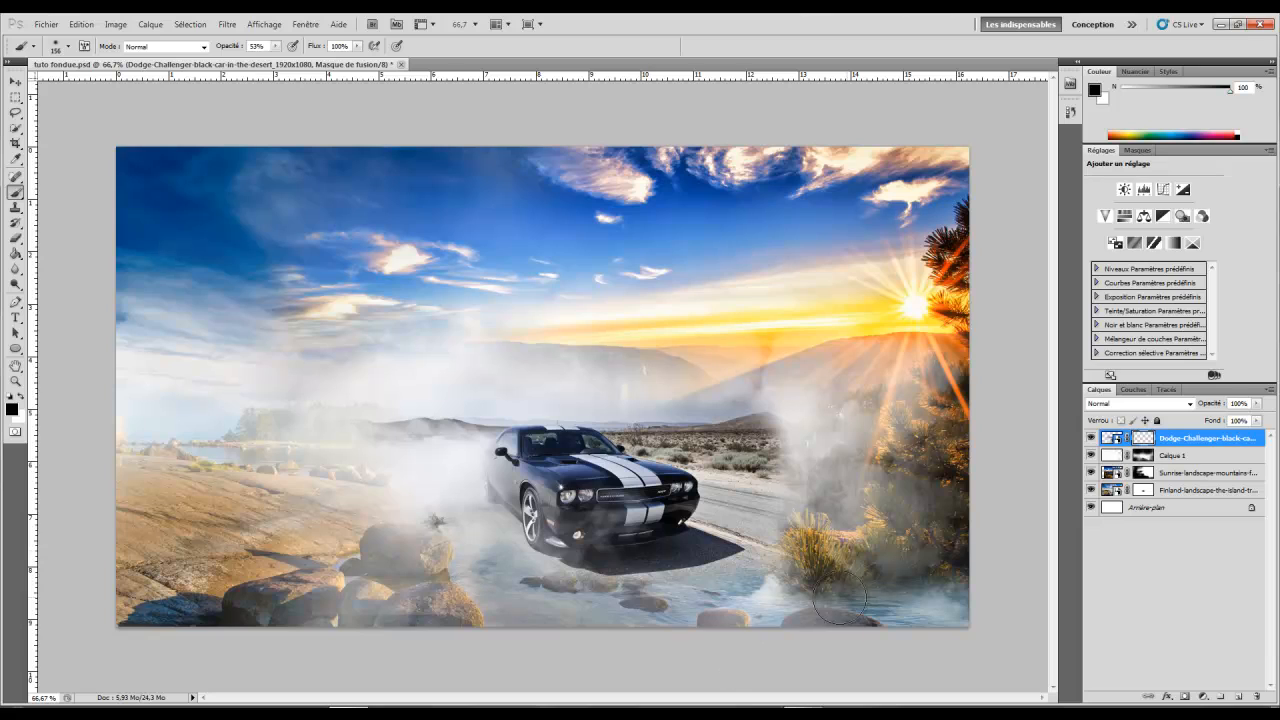
{"action": "mouse_move", "coordinate": [808, 489]}
{"action": "left_mouse_down"}
{"action": "mouse_move", "coordinate": [771, 523]}
{"action": "mouse_move", "coordinate": [747, 516]}
{"action": "mouse_move", "coordinate": [749, 566]}
{"action": "mouse_move", "coordinate": [654, 586]}
{"action": "mouse_move", "coordinate": [771, 411]}
{"action": "mouse_move", "coordinate": [828, 356]}
{"action": "mouse_move", "coordinate": [646, 391]}
{"action": "mouse_move", "coordinate": [694, 437]}
{"action": "mouse_move", "coordinate": [551, 386]}
{"action": "mouse_move", "coordinate": [457, 394]}
{"action": "mouse_move", "coordinate": [397, 437]}
{"action": "mouse_move", "coordinate": [457, 403]}
{"action": "mouse_move", "coordinate": [431, 429]}
{"action": "mouse_move", "coordinate": [517, 394]}
{"action": "mouse_move", "coordinate": [714, 406]}
{"action": "mouse_move", "coordinate": [603, 400]}
{"action": "mouse_move", "coordinate": [632, 465]}
{"action": "left_mouse_up"}
{"action": "mouse_move", "coordinate": [446, 565]}
{"action": "left_mouse_down"}
{"action": "mouse_move", "coordinate": [671, 621]}
{"action": "mouse_move", "coordinate": [625, 591]}
{"action": "mouse_move", "coordinate": [594, 594]}
{"action": "mouse_move", "coordinate": [633, 583]}
{"action": "mouse_move", "coordinate": [567, 591]}
{"action": "mouse_move", "coordinate": [712, 576]}
{"action": "mouse_move", "coordinate": [691, 563]}
{"action": "mouse_move", "coordinate": [710, 559]}
{"action": "mouse_move", "coordinate": [579, 610]}
{"action": "left_mouse_up"}
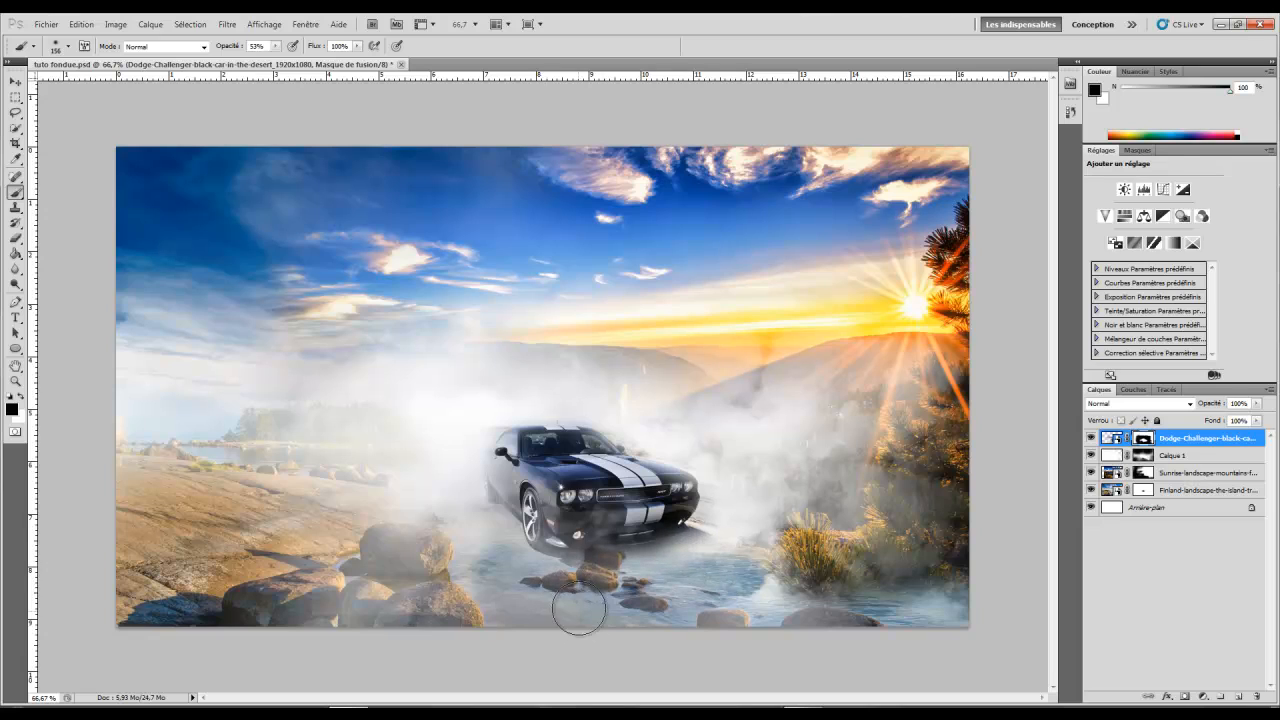
{"action": "left_click_drag", "start_coordinate": [735, 505], "coordinate": [725, 523]}
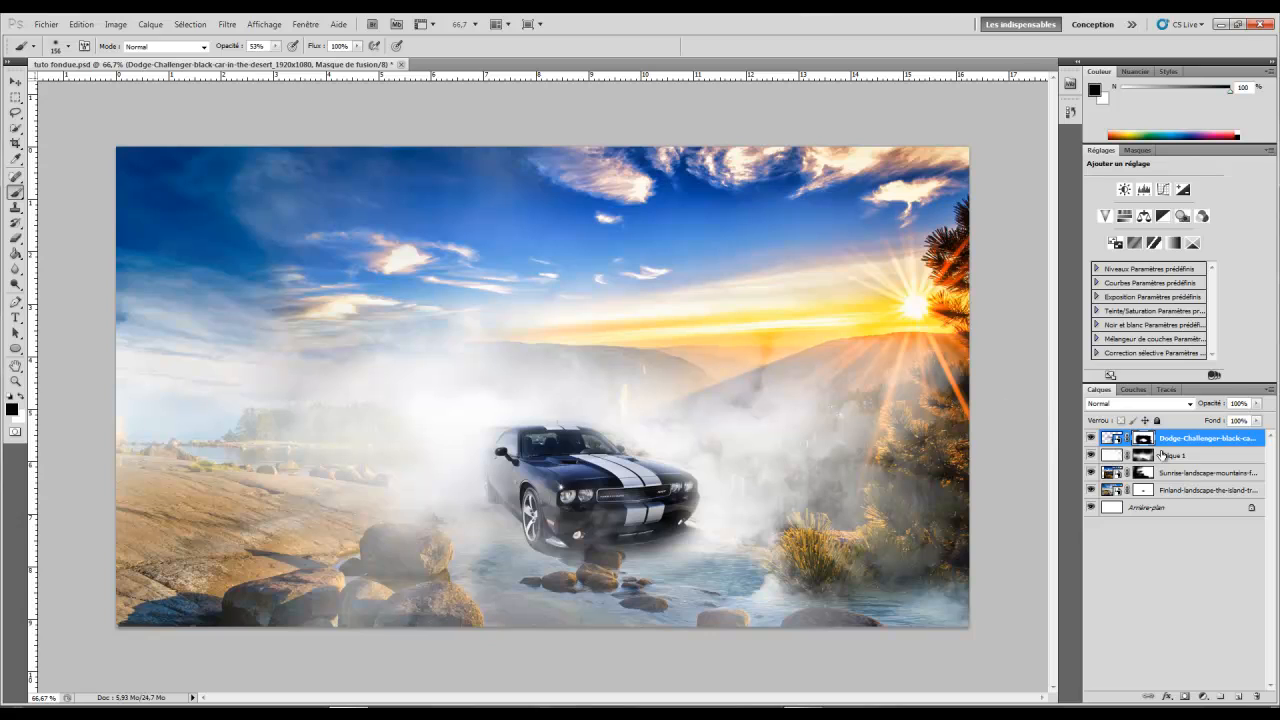
Move the cloud layer Calque 1 above the car layer and paint black on its mask to bring the car out of the fog.
{"action": "left_click_drag", "start_coordinate": [1168, 456], "coordinate": [1174, 438]}
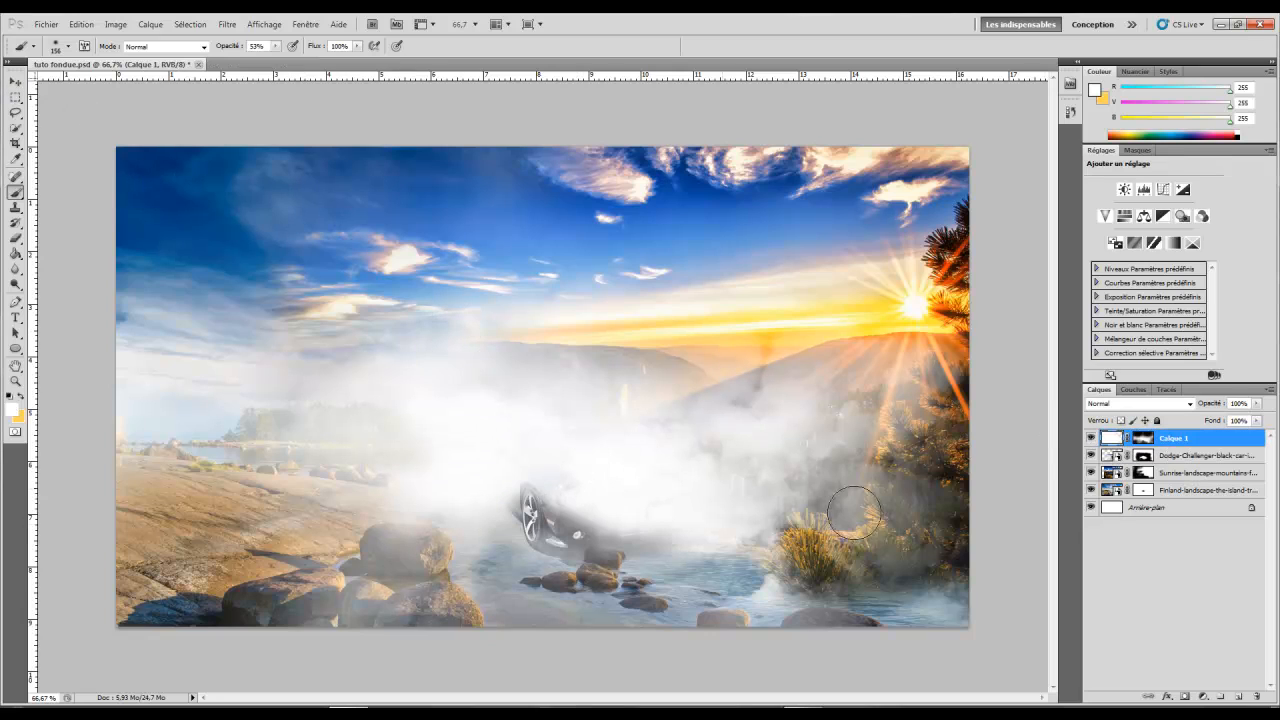
{"action": "left_click", "coordinate": [1147, 440]}
{"action": "mouse_move", "coordinate": [543, 446]}
{"action": "left_mouse_down"}
{"action": "mouse_move", "coordinate": [597, 504]}
{"action": "mouse_move", "coordinate": [544, 453]}
{"action": "mouse_move", "coordinate": [569, 439]}
{"action": "mouse_move", "coordinate": [616, 477]}
{"action": "mouse_move", "coordinate": [651, 518]}
{"action": "mouse_move", "coordinate": [648, 536]}
{"action": "mouse_move", "coordinate": [637, 506]}
{"action": "mouse_move", "coordinate": [648, 511]}
{"action": "mouse_move", "coordinate": [651, 540]}
{"action": "mouse_move", "coordinate": [574, 447]}
{"action": "mouse_move", "coordinate": [674, 565]}
{"action": "mouse_move", "coordinate": [647, 522]}
{"action": "left_mouse_up"}
{"action": "mouse_move", "coordinate": [567, 446]}
{"action": "left_mouse_down"}
{"action": "mouse_move", "coordinate": [590, 506]}
{"action": "mouse_move", "coordinate": [548, 524]}
{"action": "left_mouse_up"}
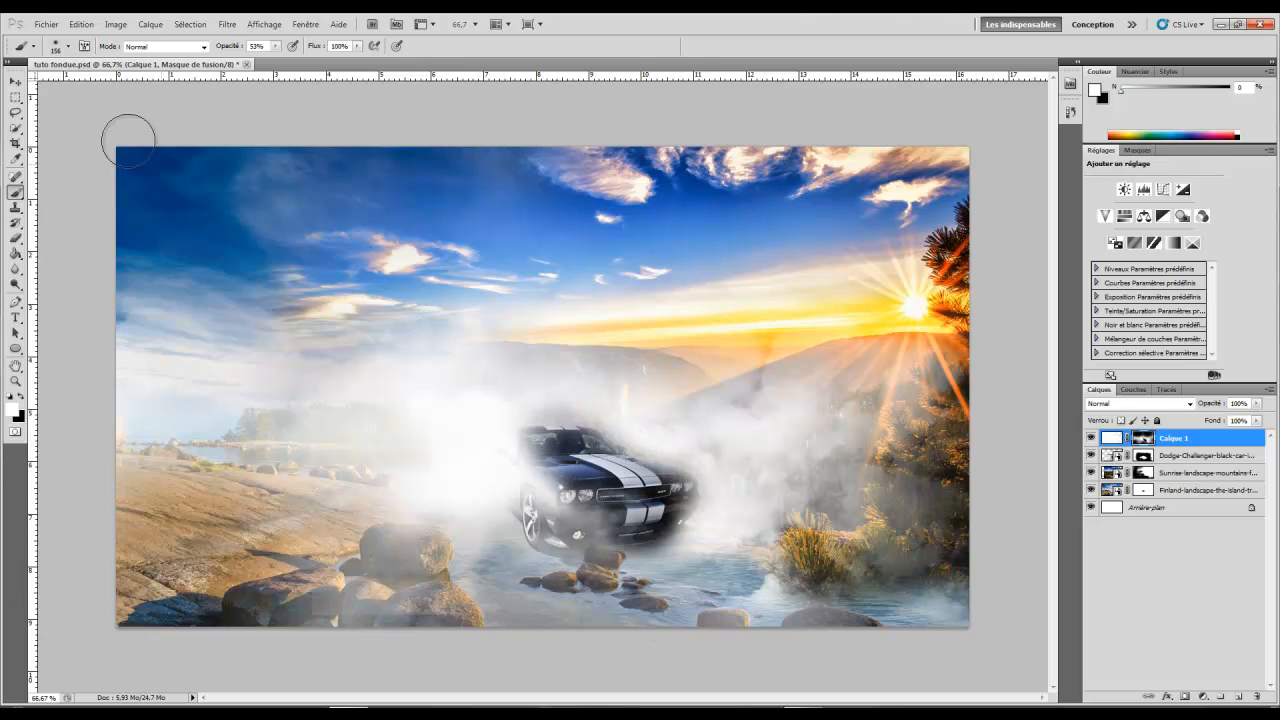
Place the Vague wave image from the Images library into the document.
{"action": "left_click", "coordinate": [46, 25]}
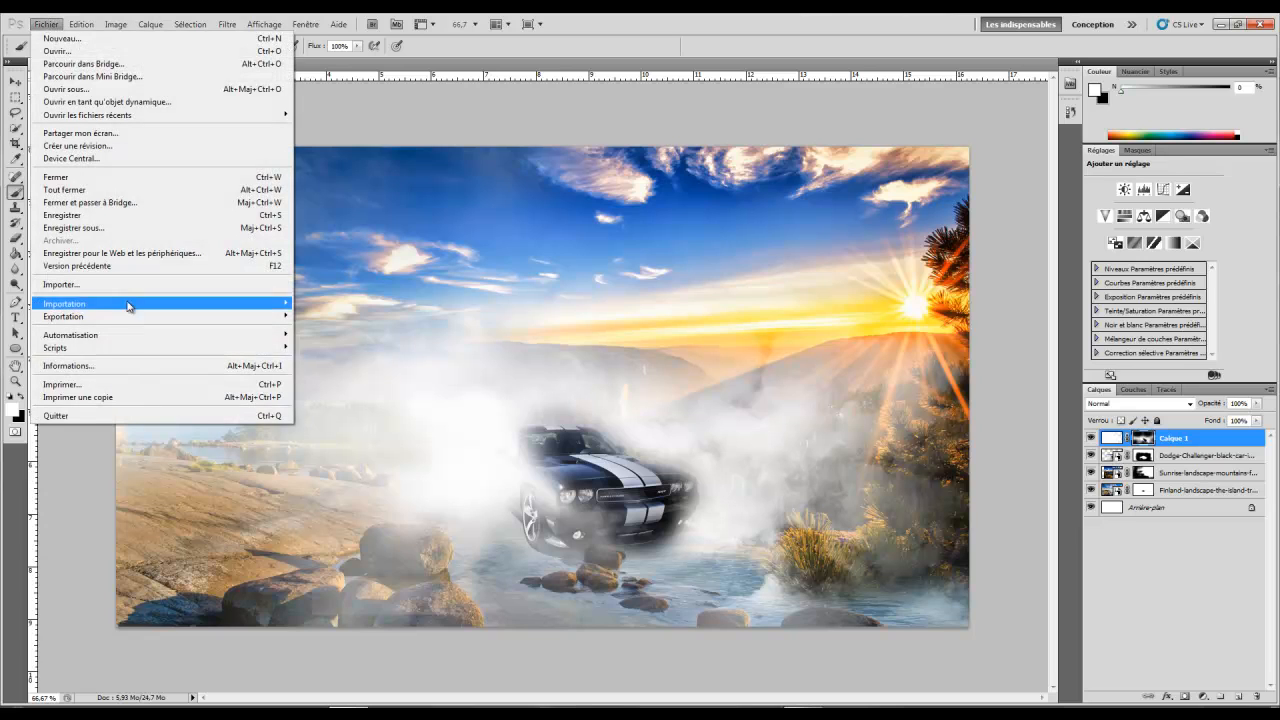
{"action": "left_click", "coordinate": [70, 286]}
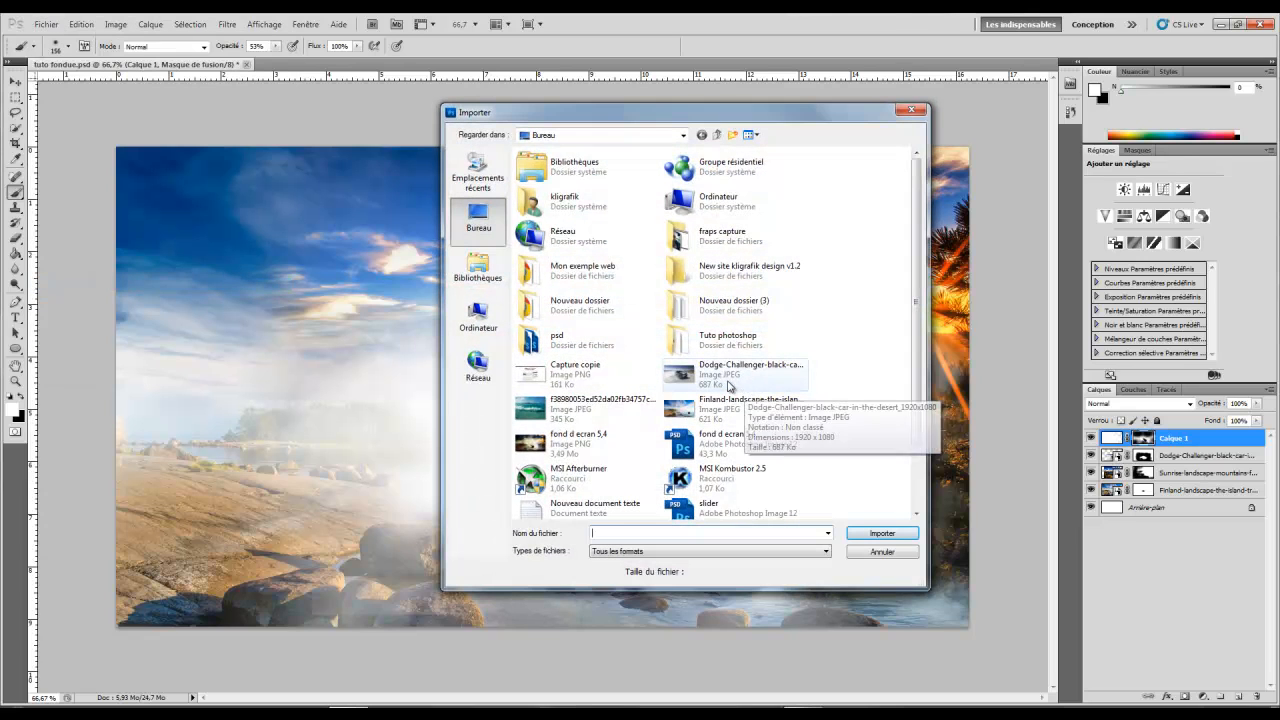
{"action": "left_click", "coordinate": [490, 263]}
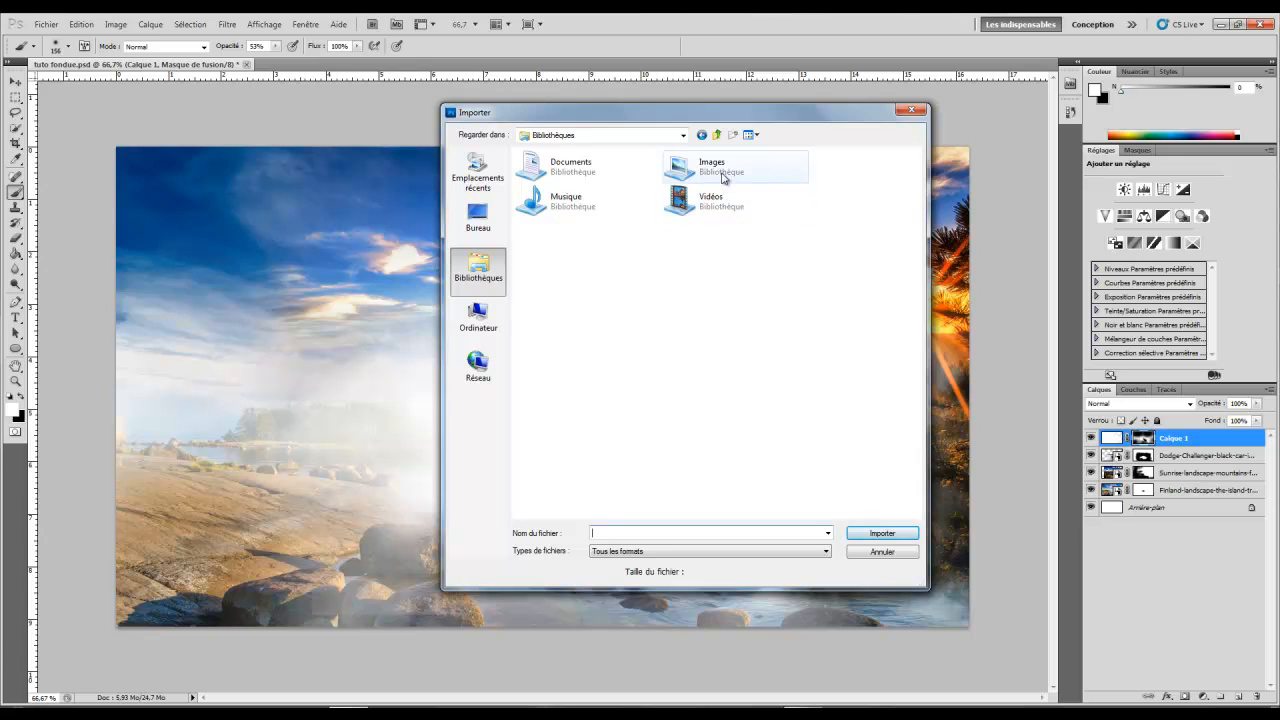
{"action": "double_click", "coordinate": [700, 168]}
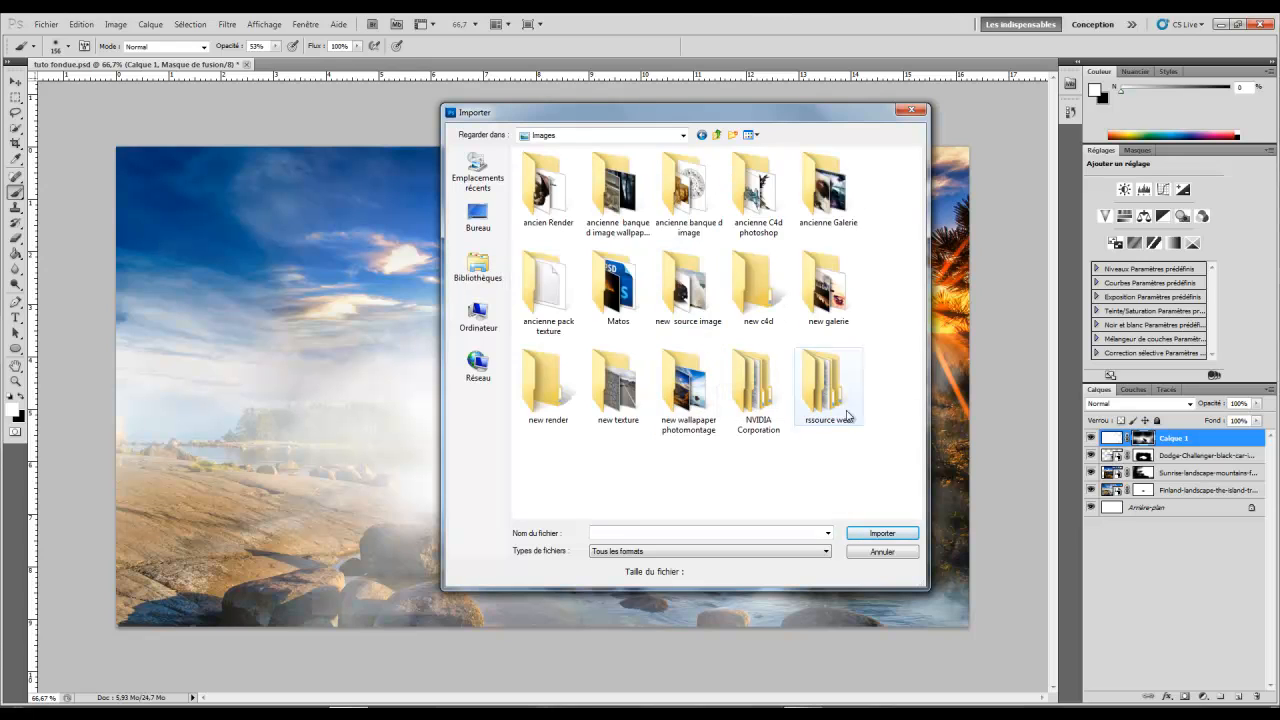
{"action": "double_click", "coordinate": [658, 258]}
{"action": "double_click", "coordinate": [626, 199]}
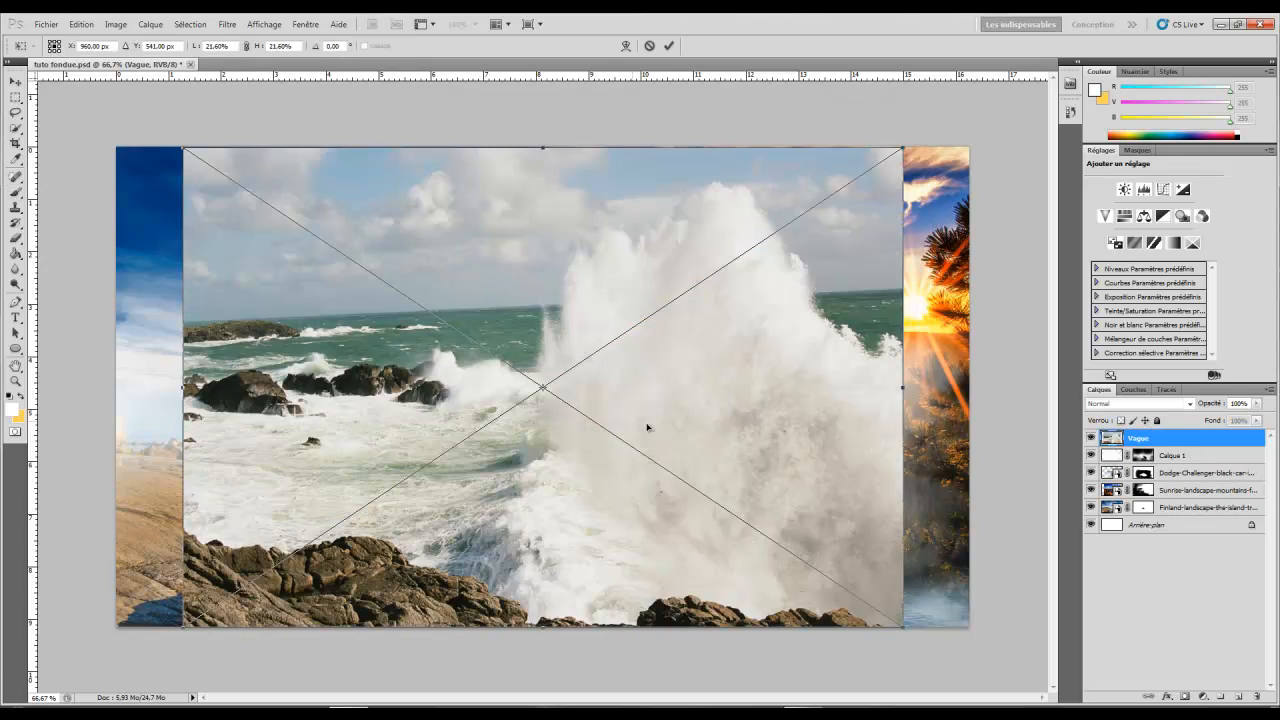
Scale the Vague image down to about 9.3% and position it over the rear of the car.
{"action": "left_click_drag", "start_coordinate": [910, 631], "coordinate": [617, 435]}
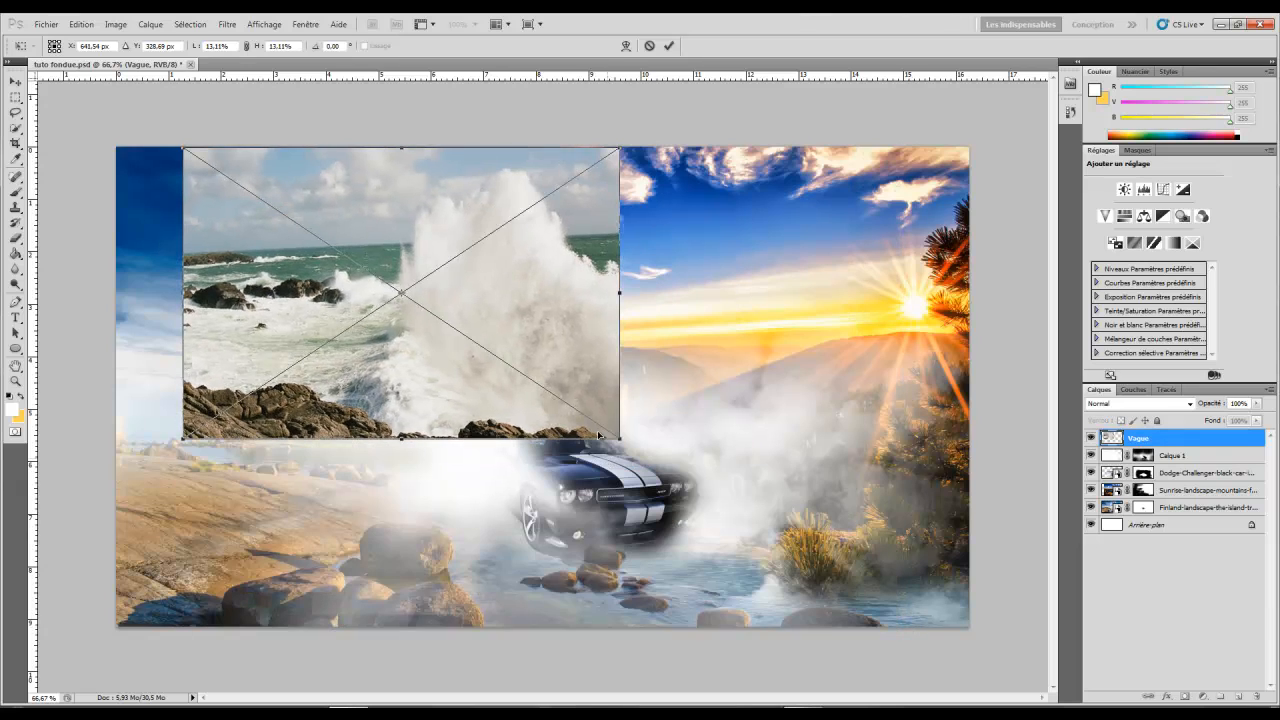
{"action": "left_click_drag", "start_coordinate": [552, 359], "coordinate": [486, 486]}
{"action": "key", "text": "Right"}
{"action": "key", "text": "Right"}
{"action": "key", "text": "Right"}
{"action": "key", "text": "Right"}
{"action": "key", "text": "Right"}
{"action": "key", "text": "Right"}
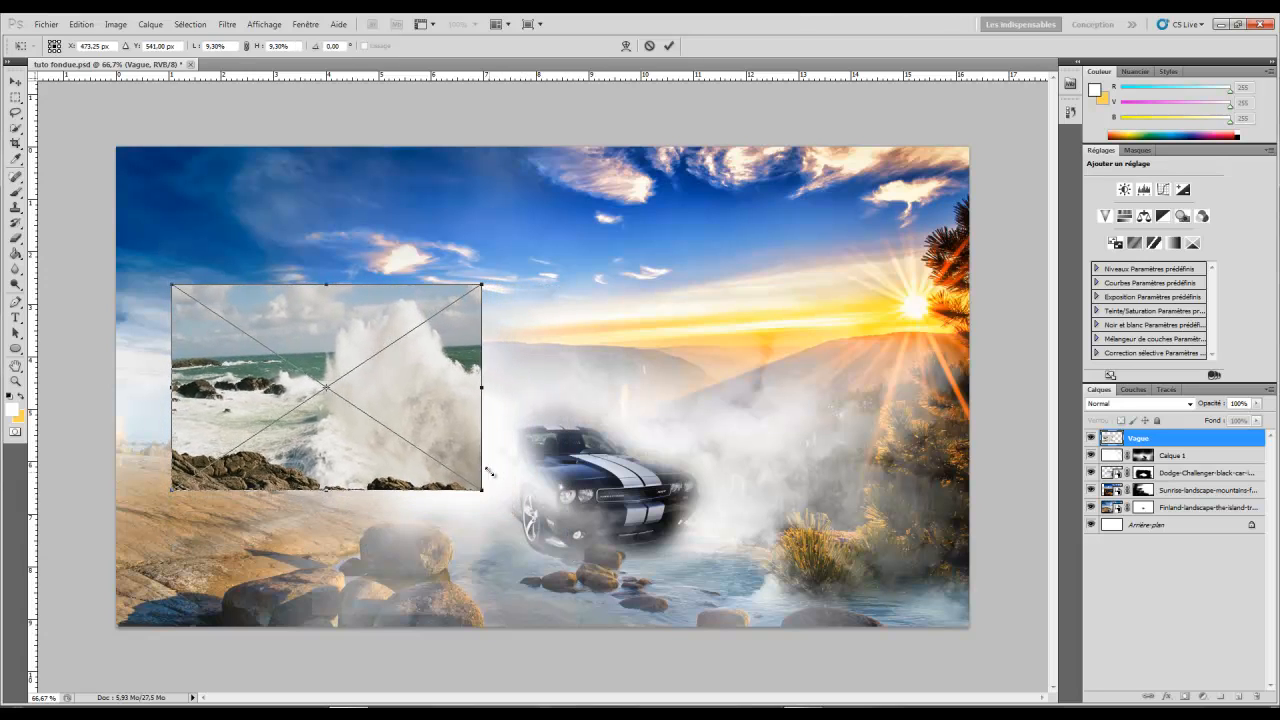
{"action": "mouse_move", "coordinate": [450, 440]}
{"action": "left_mouse_down"}
{"action": "mouse_move", "coordinate": [493, 492]}
{"action": "mouse_move", "coordinate": [539, 512]}
{"action": "left_mouse_up"}
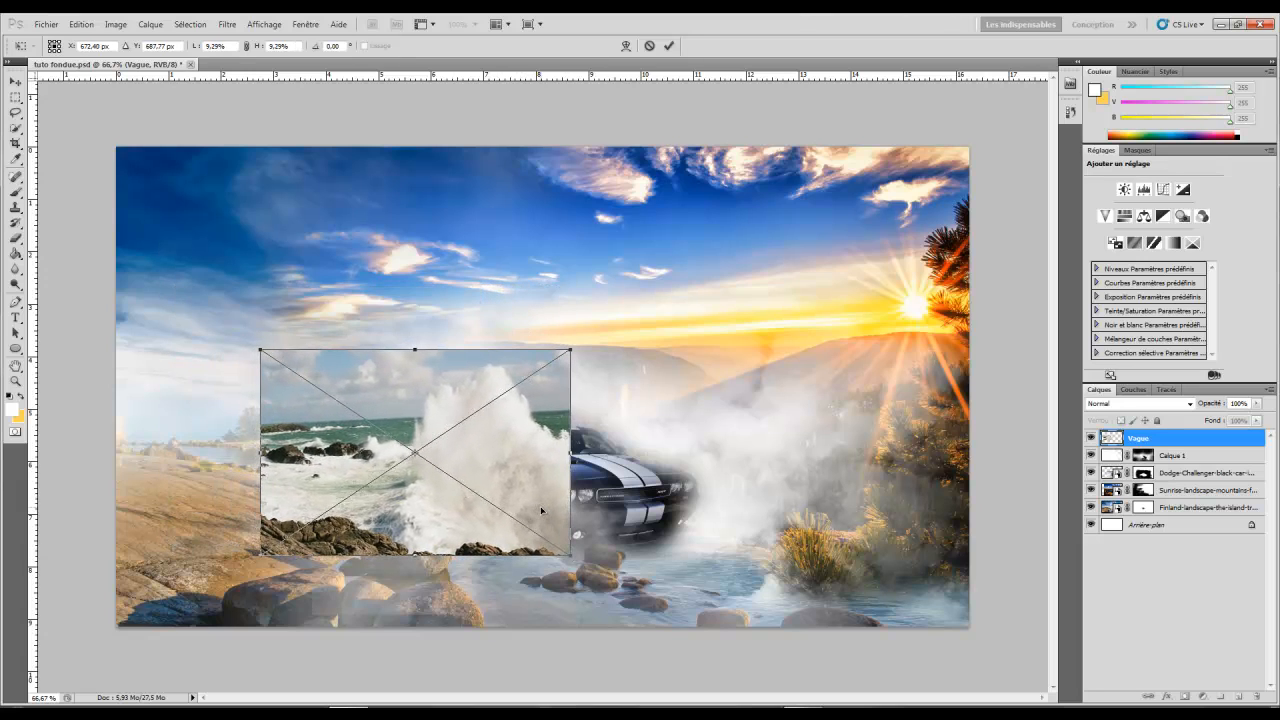
{"action": "key", "text": "Return"}
Add a layer mask to the Vague layer and paint black at 53% opacity, keeping only the spray around the car's rear.
{"action": "key", "text": "b"}
{"action": "left_click", "coordinate": [1184, 696]}
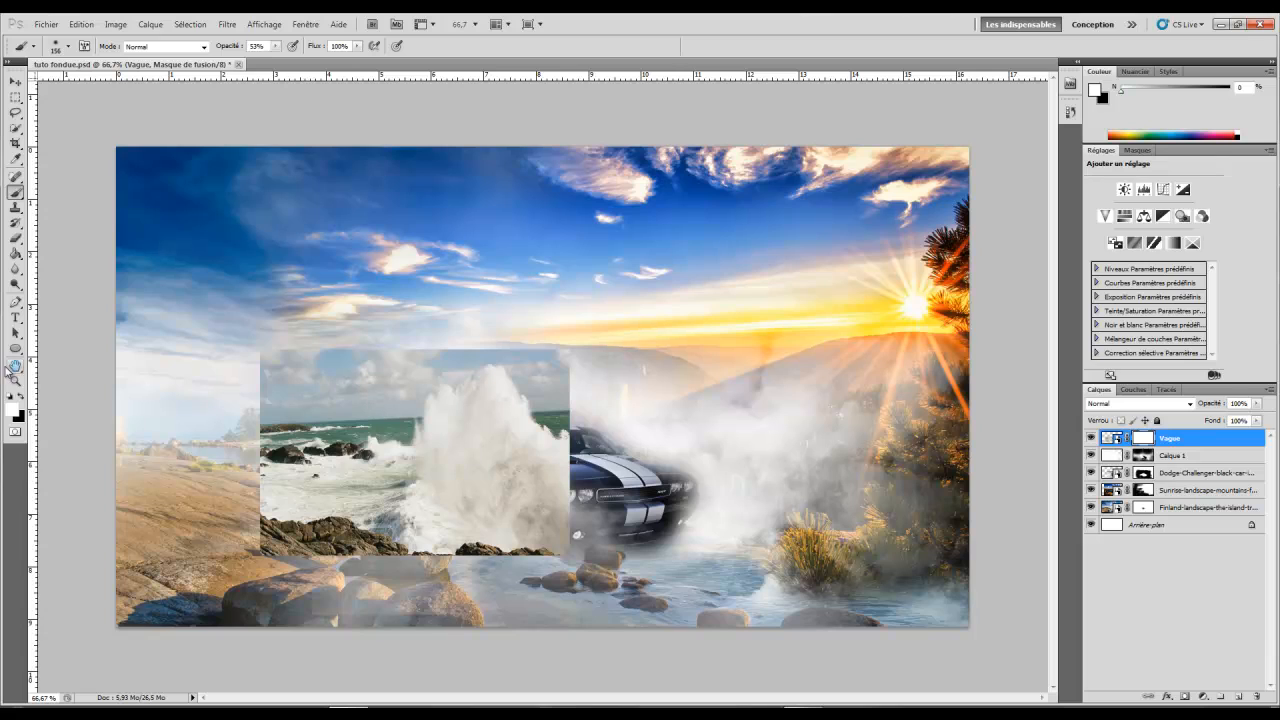
{"action": "mouse_move", "coordinate": [557, 393]}
{"action": "left_mouse_down"}
{"action": "mouse_move", "coordinate": [507, 359]}
{"action": "mouse_move", "coordinate": [610, 357]}
{"action": "mouse_move", "coordinate": [459, 355]}
{"action": "mouse_move", "coordinate": [541, 370]}
{"action": "mouse_move", "coordinate": [250, 356]}
{"action": "mouse_move", "coordinate": [304, 354]}
{"action": "mouse_move", "coordinate": [246, 377]}
{"action": "mouse_move", "coordinate": [280, 391]}
{"action": "mouse_move", "coordinate": [262, 432]}
{"action": "mouse_move", "coordinate": [289, 568]}
{"action": "mouse_move", "coordinate": [391, 613]}
{"action": "mouse_move", "coordinate": [332, 582]}
{"action": "mouse_move", "coordinate": [378, 576]}
{"action": "mouse_move", "coordinate": [321, 563]}
{"action": "mouse_move", "coordinate": [581, 568]}
{"action": "mouse_move", "coordinate": [422, 567]}
{"action": "left_mouse_up"}
{"action": "mouse_move", "coordinate": [596, 490]}
{"action": "left_mouse_down"}
{"action": "mouse_move", "coordinate": [579, 461]}
{"action": "mouse_move", "coordinate": [582, 523]}
{"action": "mouse_move", "coordinate": [571, 513]}
{"action": "mouse_move", "coordinate": [609, 310]}
{"action": "mouse_move", "coordinate": [577, 346]}
{"action": "mouse_move", "coordinate": [575, 438]}
{"action": "mouse_move", "coordinate": [605, 448]}
{"action": "mouse_move", "coordinate": [598, 419]}
{"action": "mouse_move", "coordinate": [617, 421]}
{"action": "mouse_move", "coordinate": [561, 452]}
{"action": "mouse_move", "coordinate": [581, 477]}
{"action": "mouse_move", "coordinate": [557, 492]}
{"action": "mouse_move", "coordinate": [562, 506]}
{"action": "mouse_move", "coordinate": [543, 498]}
{"action": "mouse_move", "coordinate": [539, 415]}
{"action": "mouse_move", "coordinate": [552, 448]}
{"action": "mouse_move", "coordinate": [530, 446]}
{"action": "mouse_move", "coordinate": [539, 463]}
{"action": "mouse_move", "coordinate": [505, 450]}
{"action": "left_mouse_up"}
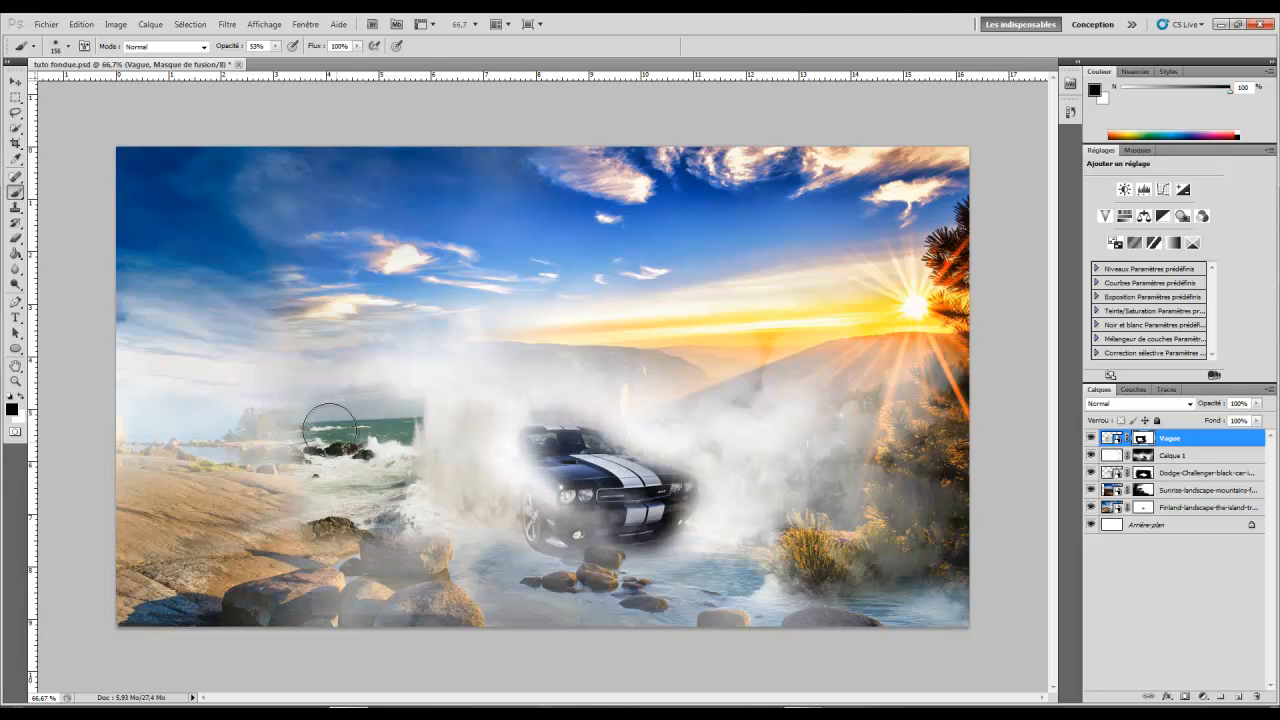
{"action": "mouse_move", "coordinate": [236, 453]}
{"action": "left_mouse_down"}
{"action": "mouse_move", "coordinate": [357, 443]}
{"action": "mouse_move", "coordinate": [343, 414]}
{"action": "mouse_move", "coordinate": [366, 491]}
{"action": "mouse_move", "coordinate": [392, 436]}
{"action": "mouse_move", "coordinate": [391, 383]}
{"action": "mouse_move", "coordinate": [365, 528]}
{"action": "mouse_move", "coordinate": [452, 567]}
{"action": "mouse_move", "coordinate": [516, 543]}
{"action": "mouse_move", "coordinate": [535, 555]}
{"action": "left_mouse_up"}
Refine the Vague layer's mask with black to soften the remaining spray beside the car and over the rocks.
{"action": "left_click", "coordinate": [22, 88]}
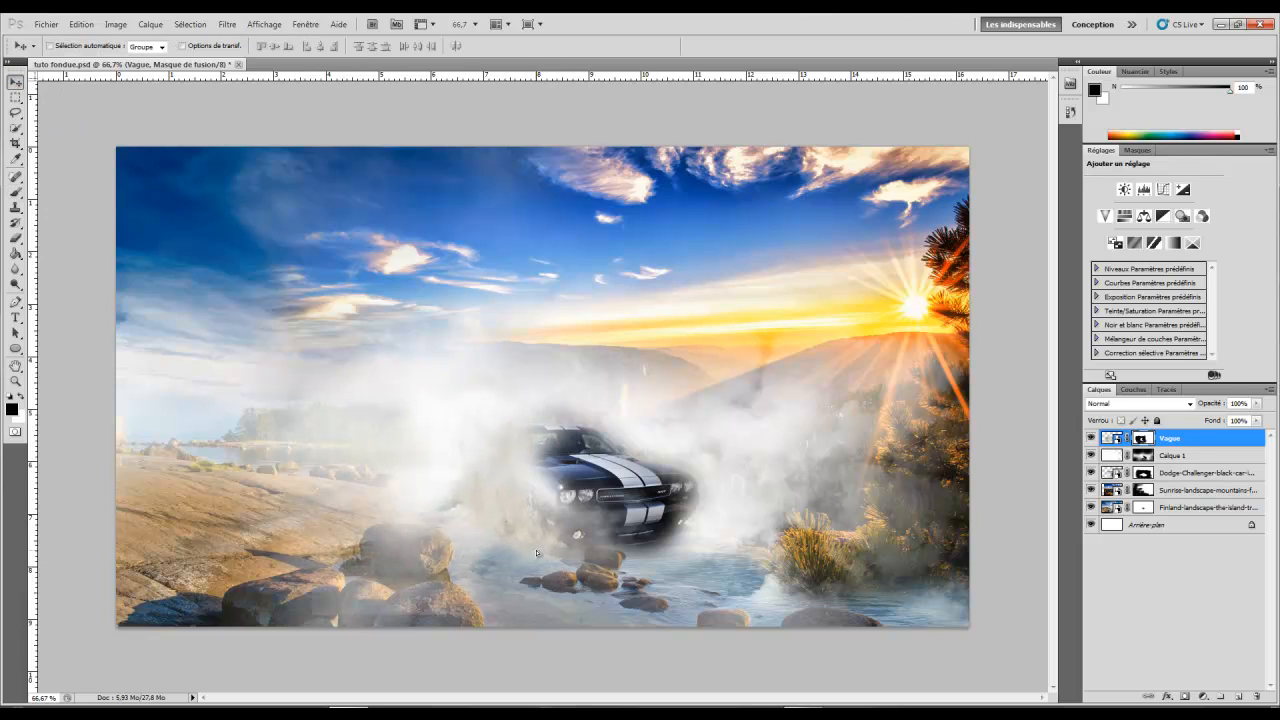
{"action": "left_click", "coordinate": [17, 193]}
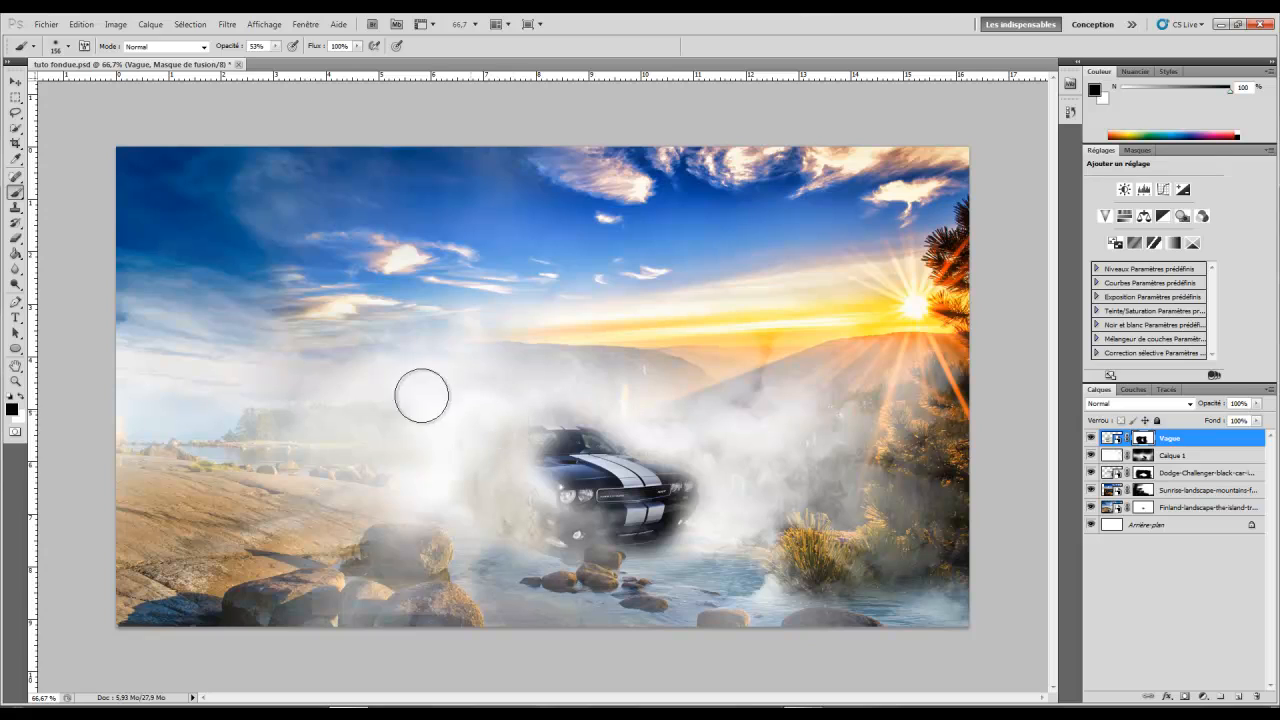
{"action": "left_click", "coordinate": [17, 84]}
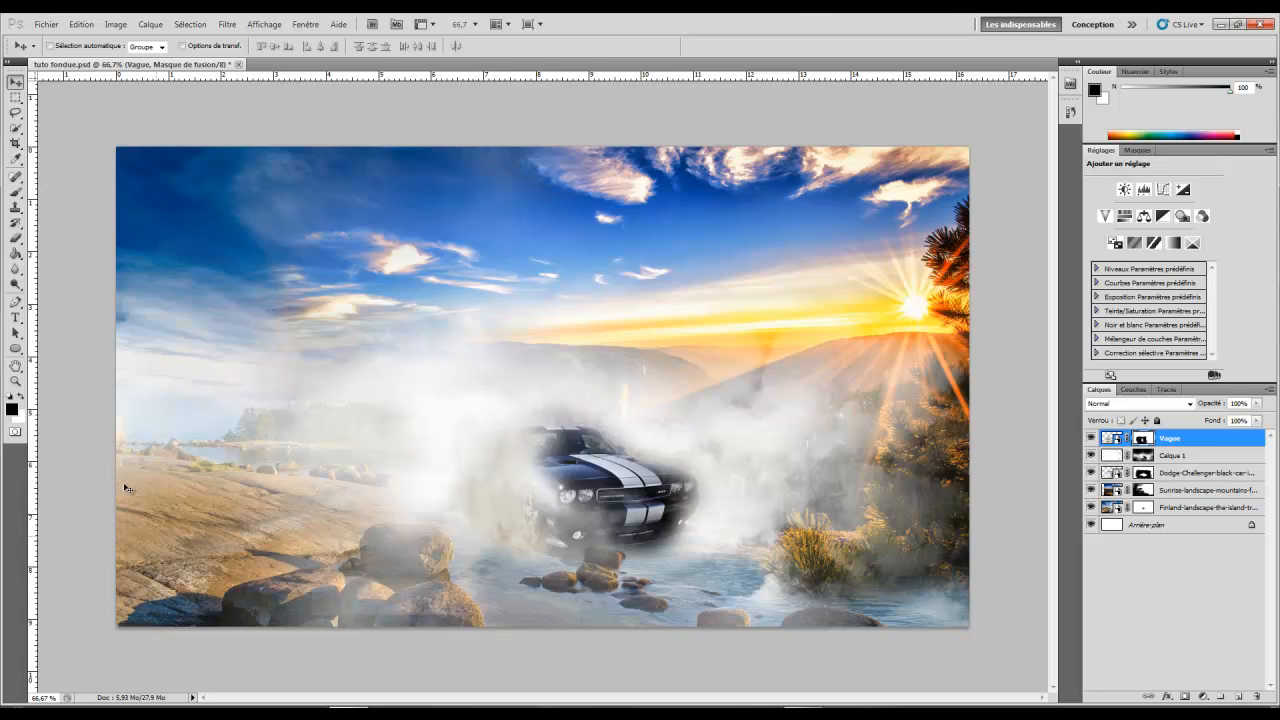
{"action": "left_click", "coordinate": [15, 196]}
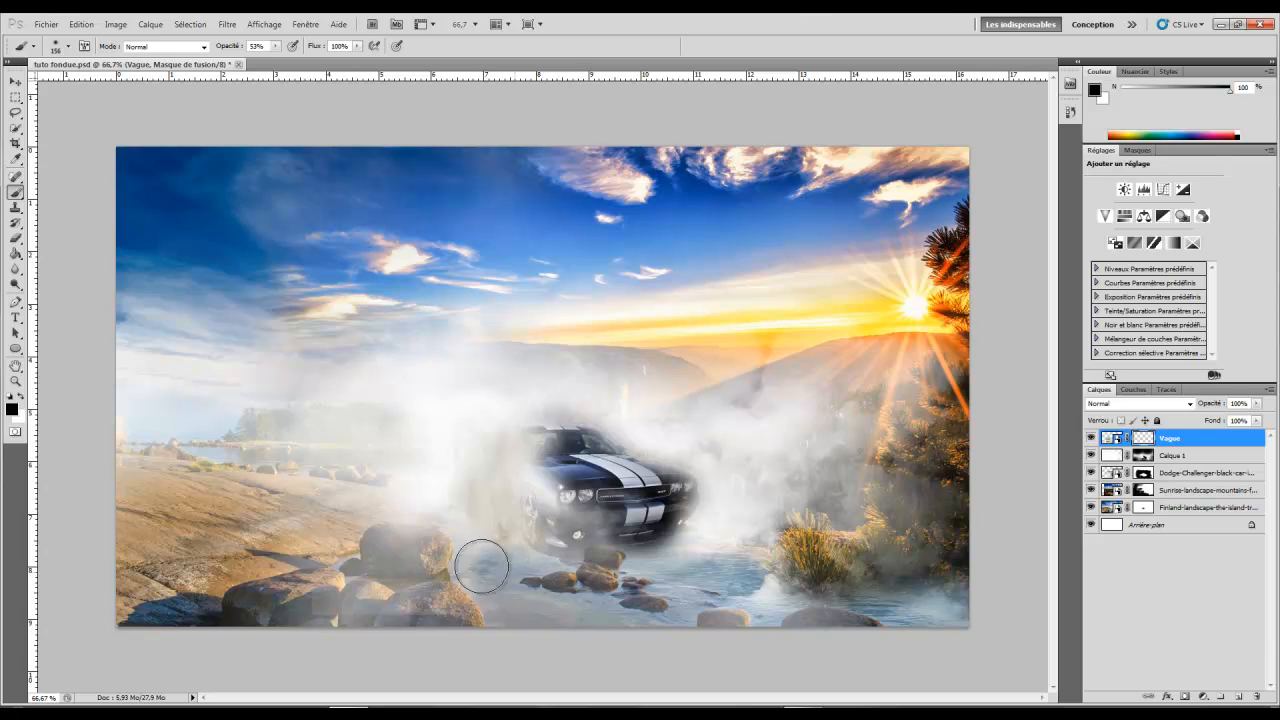
{"action": "left_click_drag", "start_coordinate": [481, 566], "coordinate": [356, 513]}
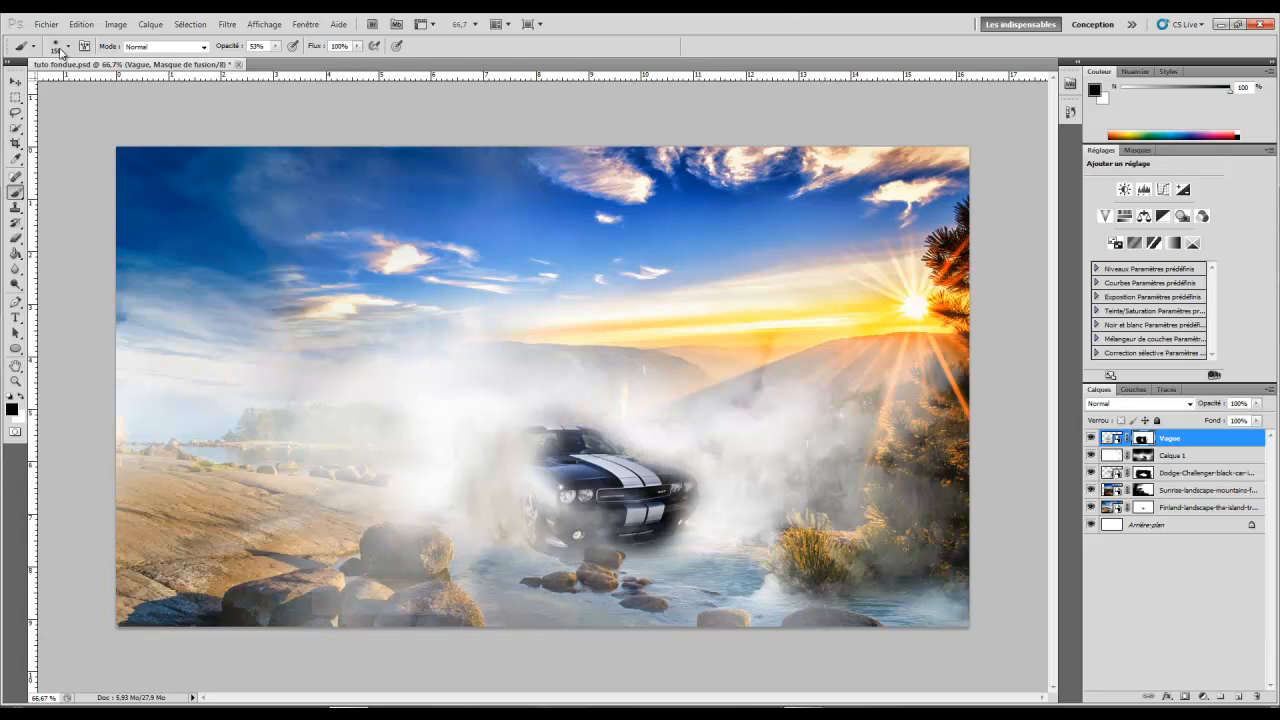
Place the turquoise sea wave JPEG from the desktop above the Vague layer.
{"action": "left_click", "coordinate": [46, 24]}
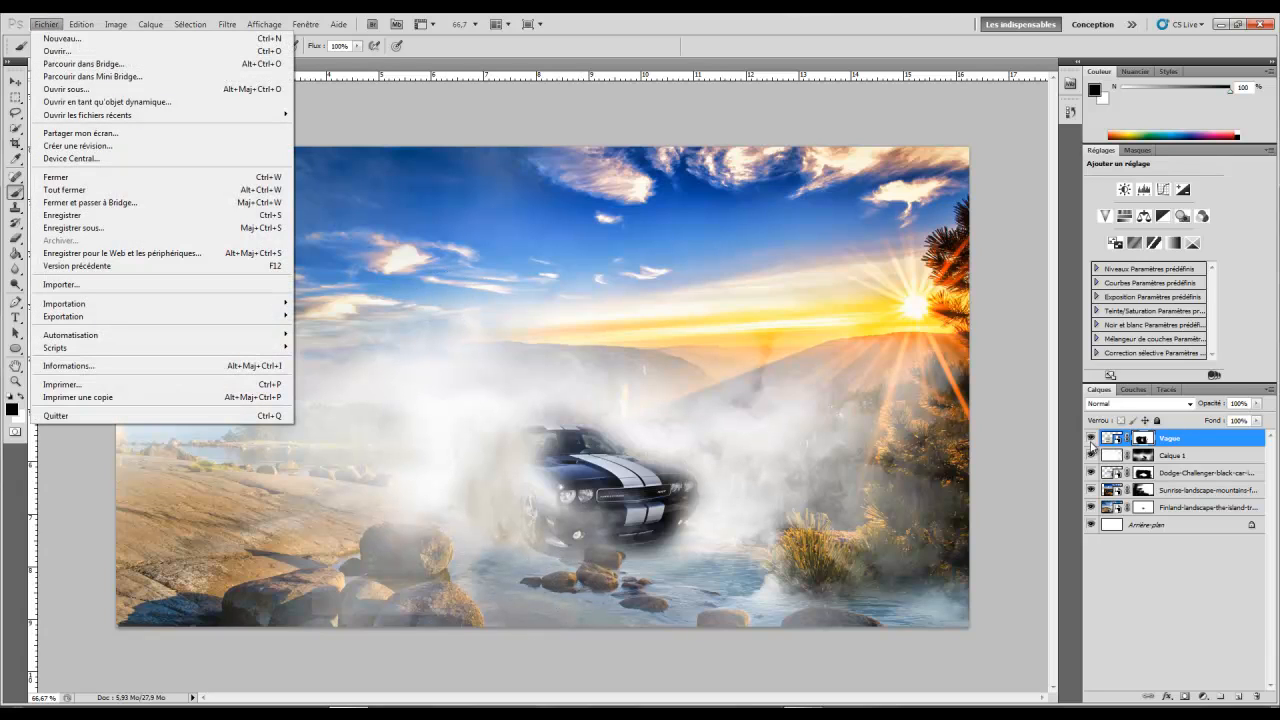
{"action": "left_click", "coordinate": [1170, 458]}
{"action": "mouse_move", "coordinate": [1172, 438]}
{"action": "left_mouse_down"}
{"action": "mouse_move", "coordinate": [1172, 459]}
{"action": "mouse_move", "coordinate": [1176, 438]}
{"action": "left_mouse_up"}
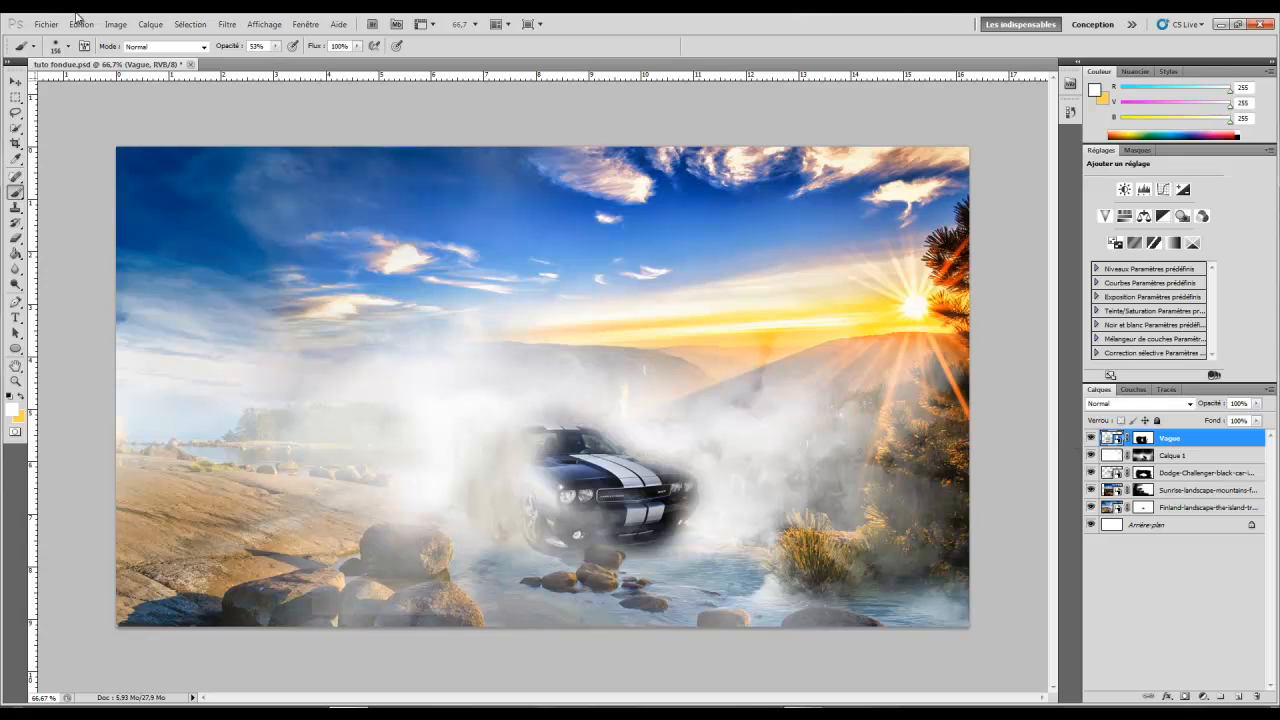
{"action": "left_click", "coordinate": [46, 24]}
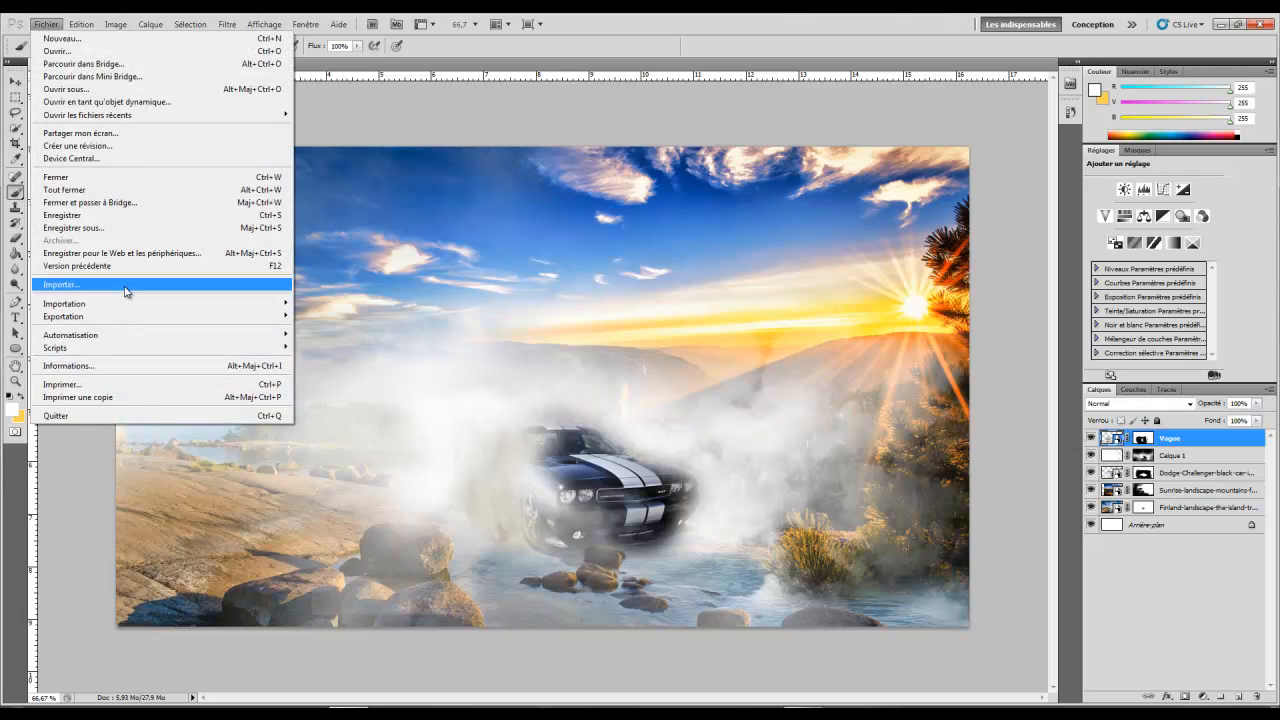
{"action": "left_click", "coordinate": [128, 286]}
{"action": "left_click", "coordinate": [478, 215]}
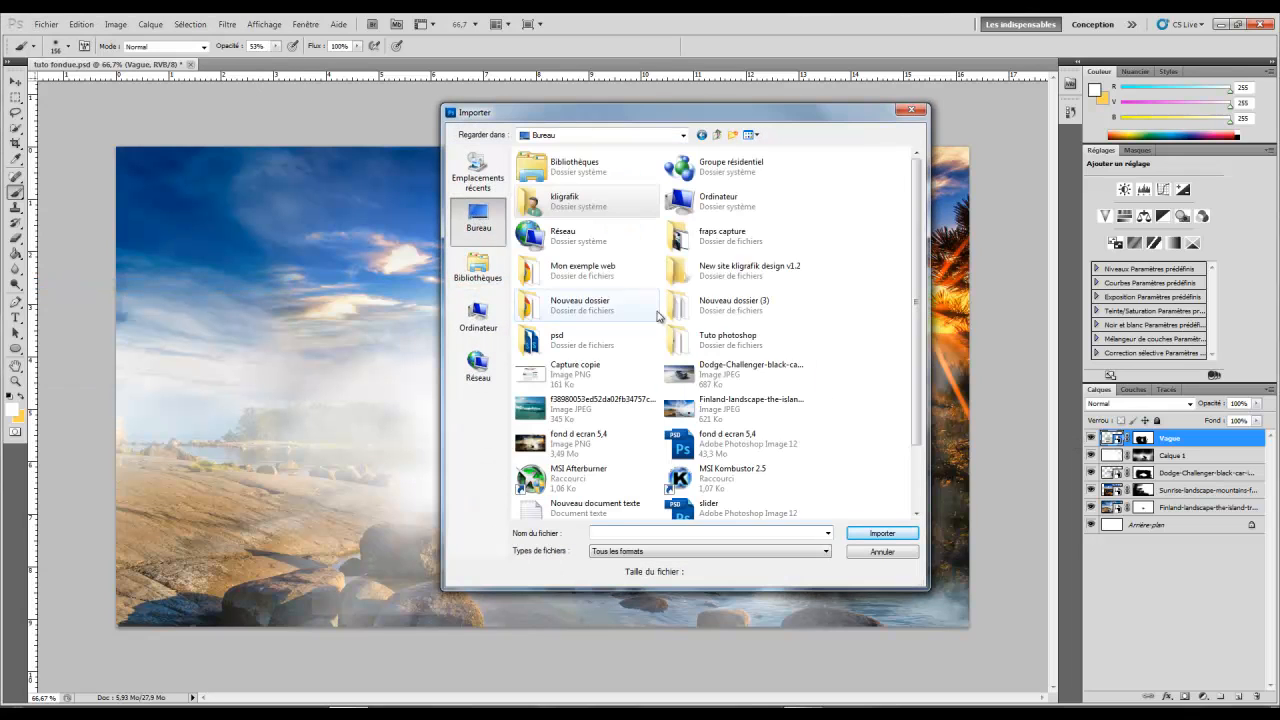
{"action": "double_click", "coordinate": [560, 410]}
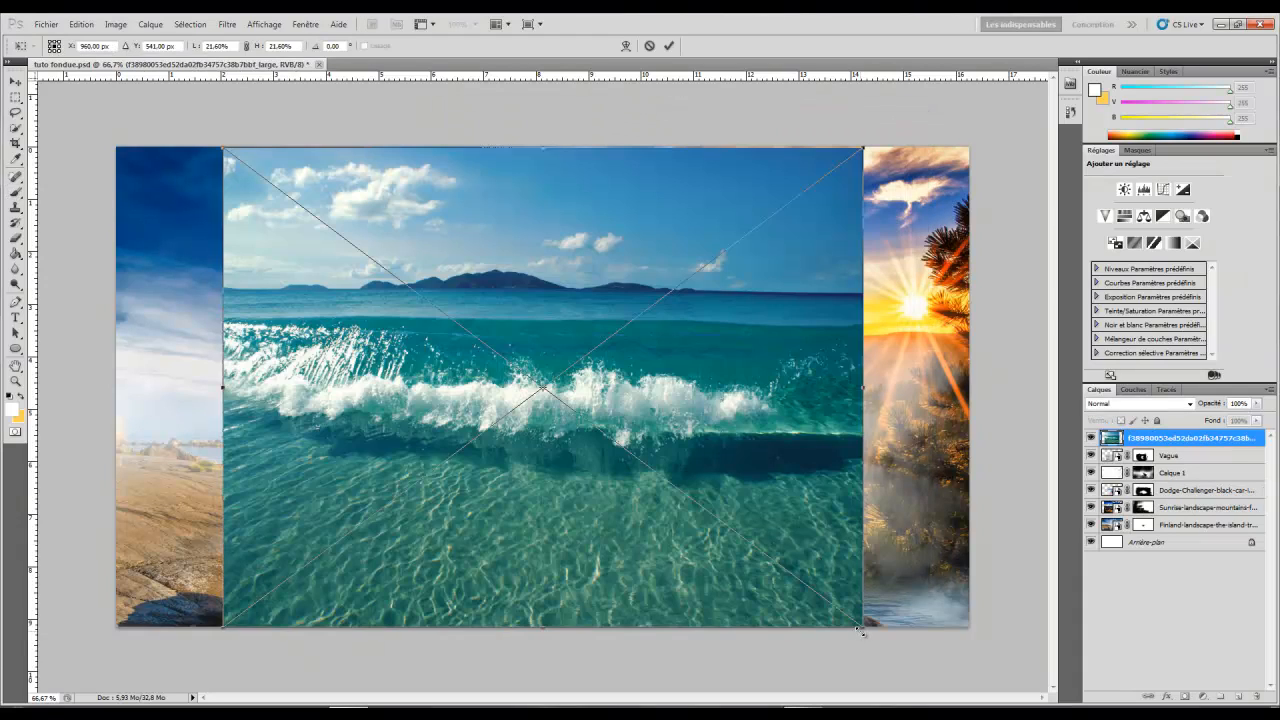
Scale the turquoise wave image to about 10.7% and position it over the car and river in the lower middle of the scene.
{"action": "left_click_drag", "start_coordinate": [862, 630], "coordinate": [540, 384]}
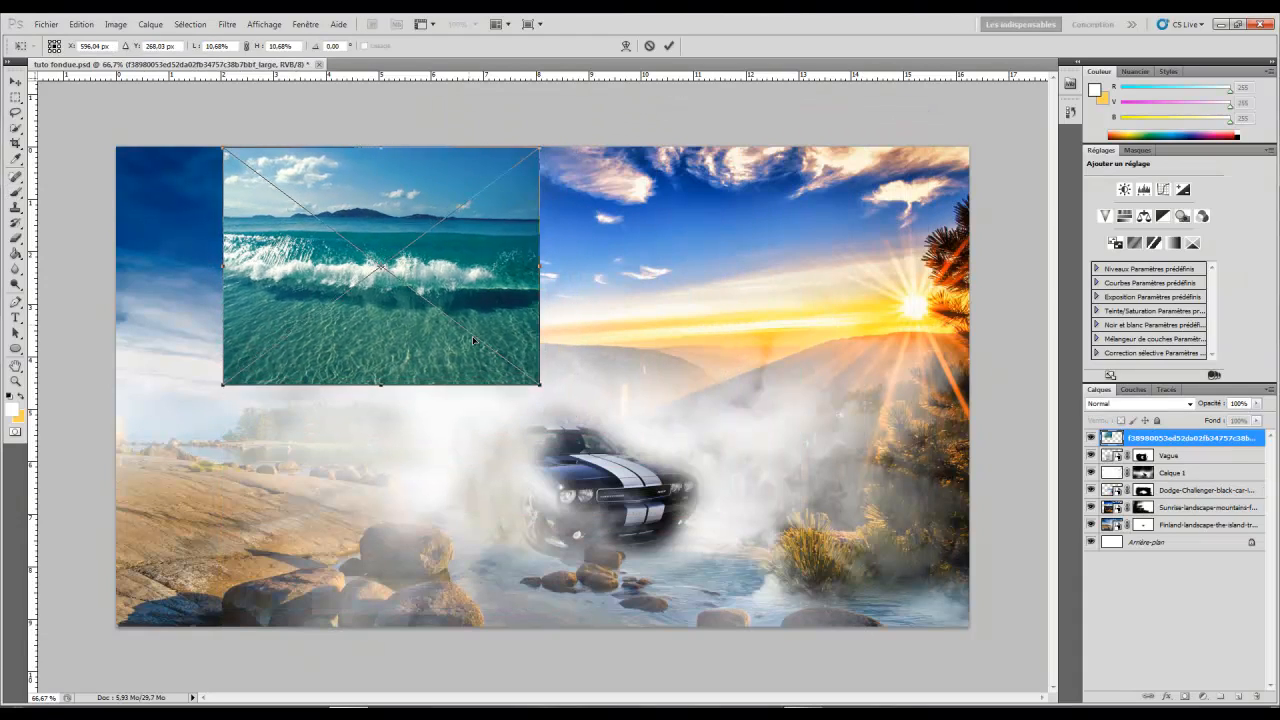
{"action": "left_click_drag", "start_coordinate": [473, 340], "coordinate": [622, 591]}
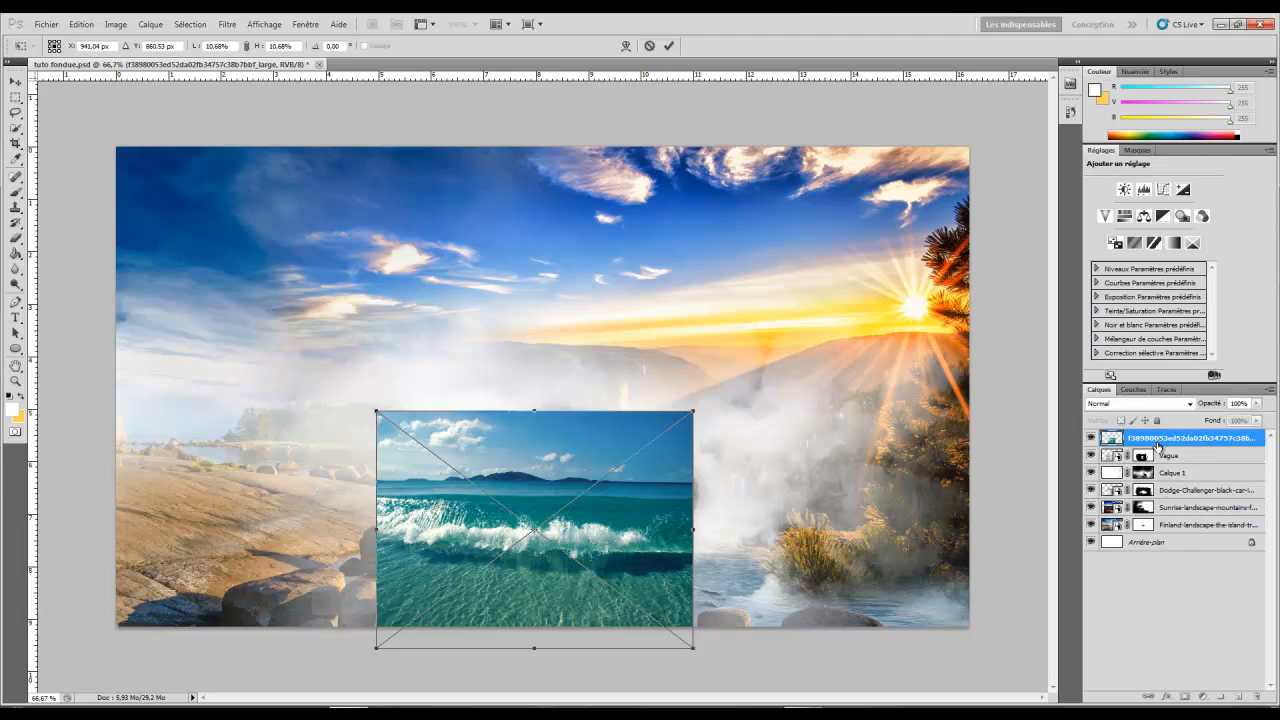
{"action": "key", "text": "Return"}
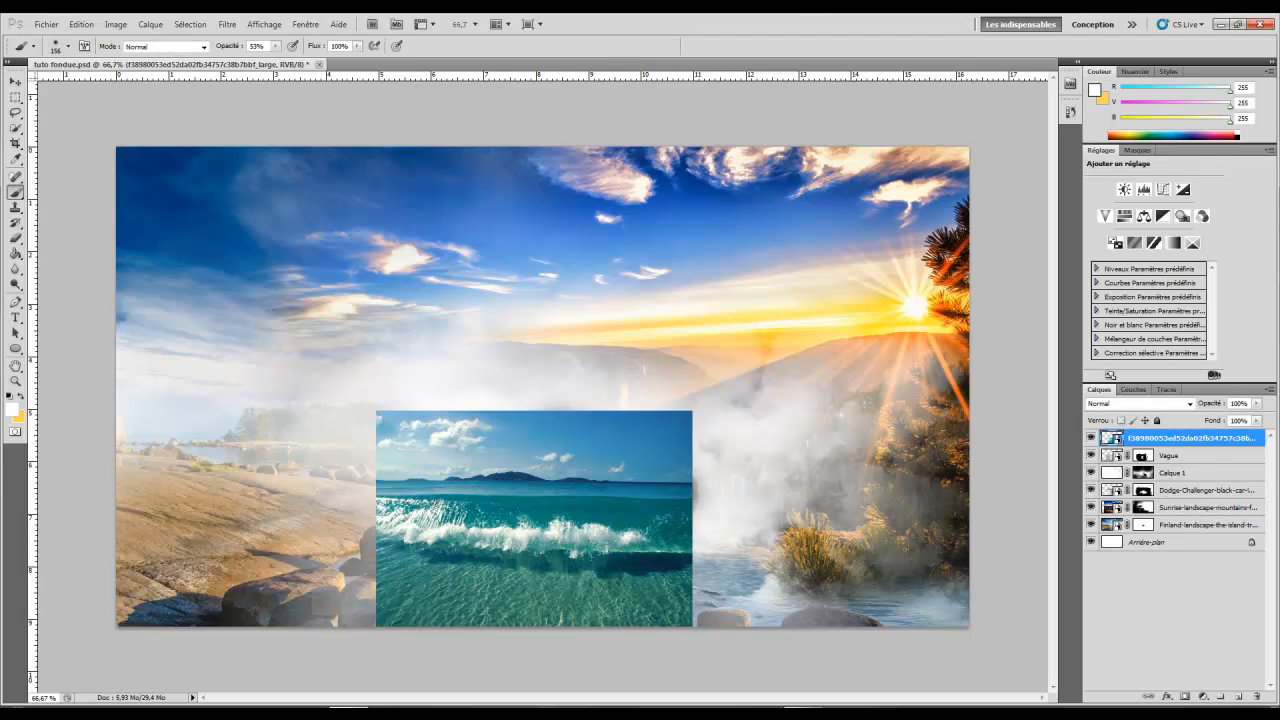
Add a layer mask to the turquoise wave layer and paint black at 53% then 61% opacity over its edges and sky, revealing the car.
{"action": "left_click", "coordinate": [1182, 697]}
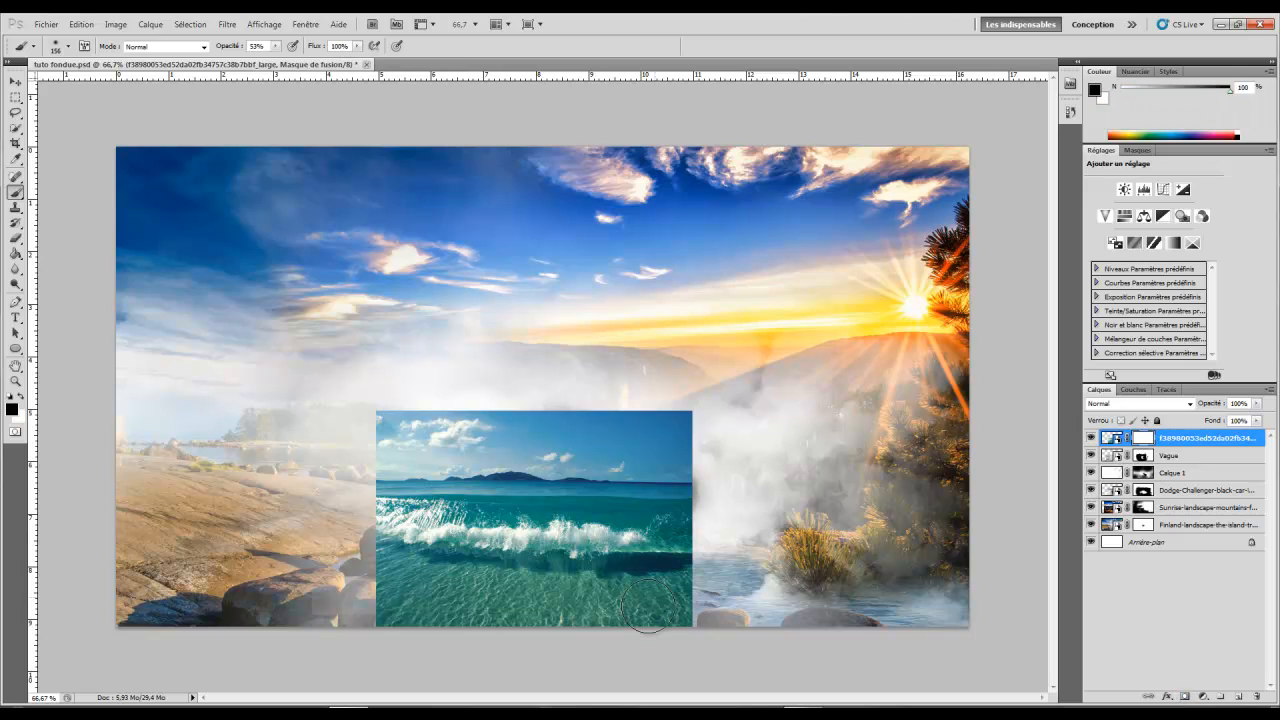
{"action": "mouse_move", "coordinate": [684, 404]}
{"action": "left_mouse_down"}
{"action": "mouse_move", "coordinate": [713, 414]}
{"action": "mouse_move", "coordinate": [565, 412]}
{"action": "mouse_move", "coordinate": [608, 404]}
{"action": "mouse_move", "coordinate": [699, 408]}
{"action": "mouse_move", "coordinate": [488, 411]}
{"action": "mouse_move", "coordinate": [573, 407]}
{"action": "mouse_move", "coordinate": [337, 433]}
{"action": "mouse_move", "coordinate": [413, 411]}
{"action": "mouse_move", "coordinate": [327, 486]}
{"action": "mouse_move", "coordinate": [384, 517]}
{"action": "mouse_move", "coordinate": [374, 579]}
{"action": "mouse_move", "coordinate": [429, 663]}
{"action": "mouse_move", "coordinate": [475, 666]}
{"action": "mouse_move", "coordinate": [408, 641]}
{"action": "mouse_move", "coordinate": [492, 633]}
{"action": "mouse_move", "coordinate": [387, 625]}
{"action": "mouse_move", "coordinate": [751, 647]}
{"action": "left_mouse_up"}
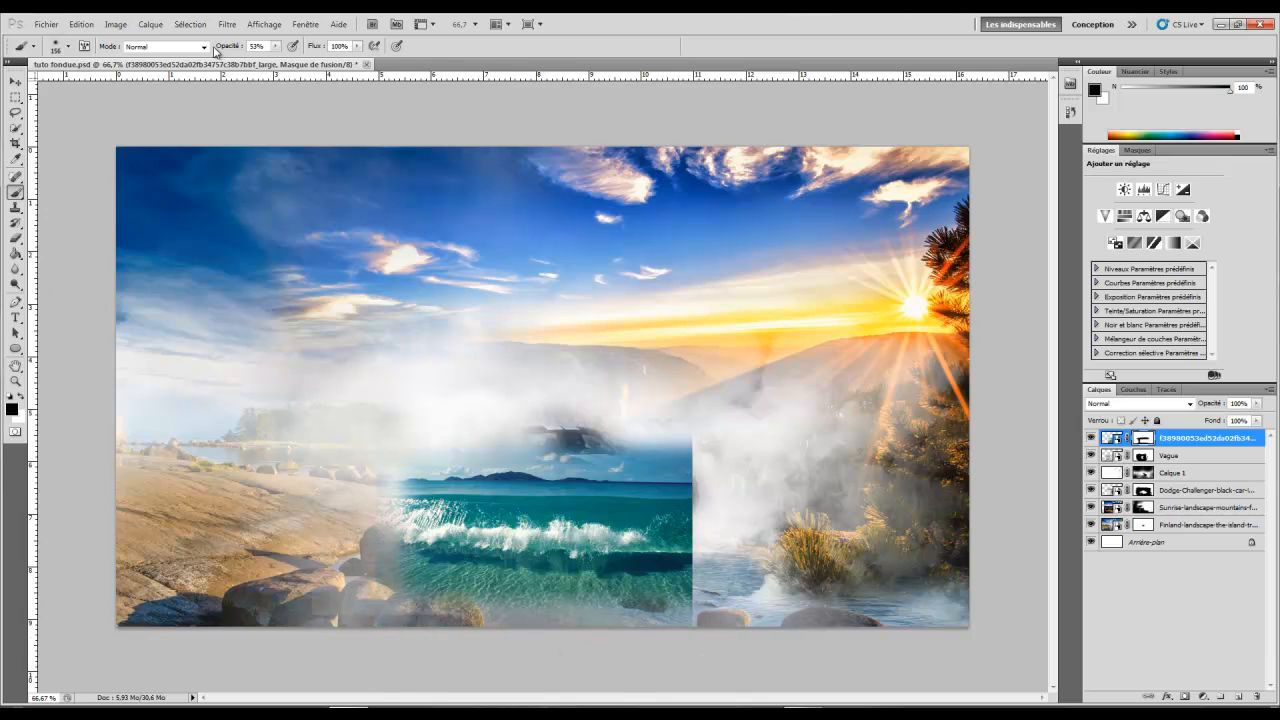
{"action": "right_click", "coordinate": [597, 383]}
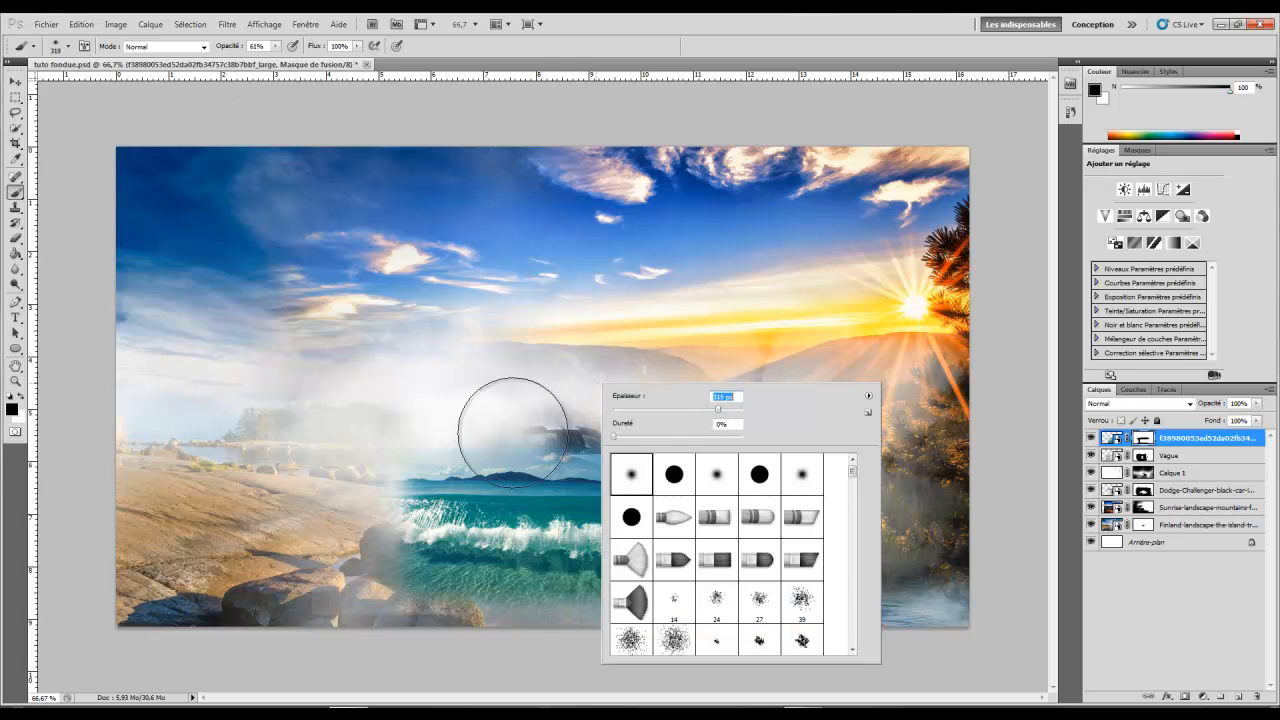
{"action": "key", "text": "Return"}
{"action": "mouse_move", "coordinate": [513, 432]}
{"action": "left_mouse_down"}
{"action": "mouse_move", "coordinate": [655, 430]}
{"action": "mouse_move", "coordinate": [527, 421]}
{"action": "mouse_move", "coordinate": [694, 429]}
{"action": "left_mouse_up"}
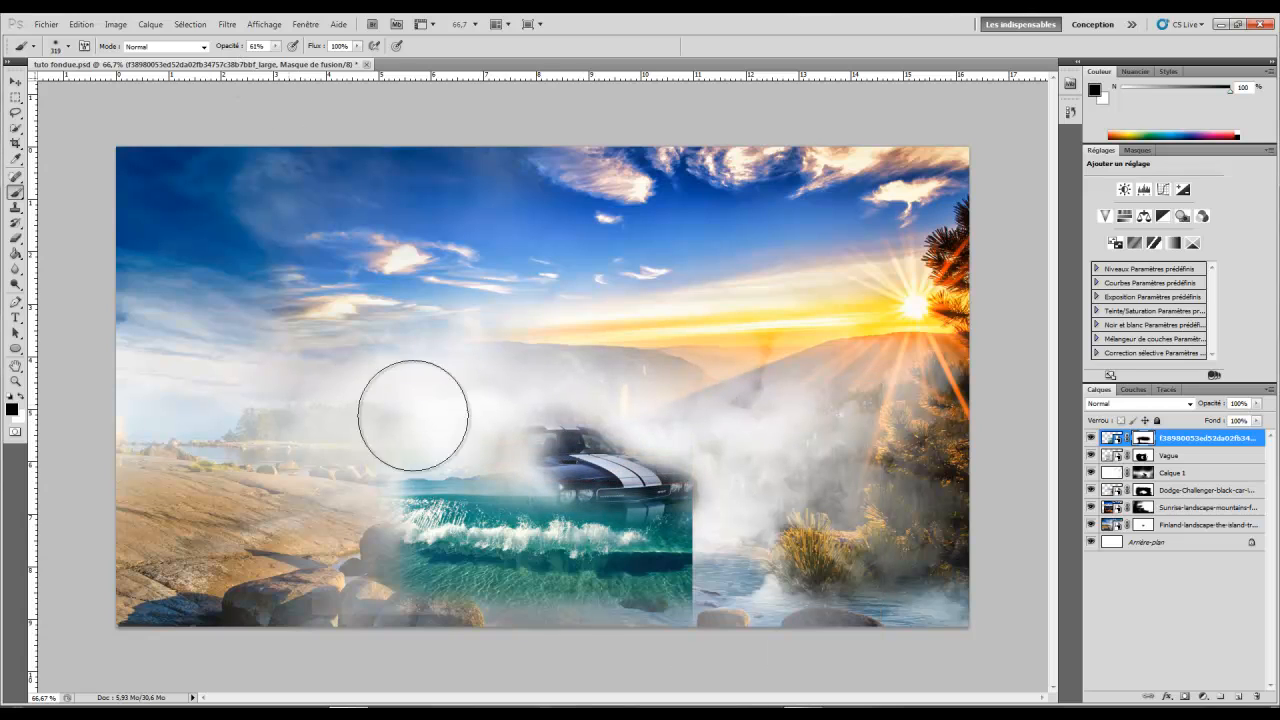
Mask out the wave image's lower water and hard right edge with black at 61% opacity, keeping only the crest in front of the car.
{"action": "mouse_move", "coordinate": [749, 529]}
{"action": "left_mouse_down"}
{"action": "mouse_move", "coordinate": [737, 608]}
{"action": "mouse_move", "coordinate": [549, 666]}
{"action": "mouse_move", "coordinate": [330, 638]}
{"action": "mouse_move", "coordinate": [610, 650]}
{"action": "mouse_move", "coordinate": [385, 645]}
{"action": "mouse_move", "coordinate": [350, 625]}
{"action": "mouse_move", "coordinate": [415, 622]}
{"action": "mouse_move", "coordinate": [672, 644]}
{"action": "mouse_move", "coordinate": [260, 644]}
{"action": "mouse_move", "coordinate": [564, 667]}
{"action": "mouse_move", "coordinate": [742, 650]}
{"action": "mouse_move", "coordinate": [703, 636]}
{"action": "left_mouse_up"}
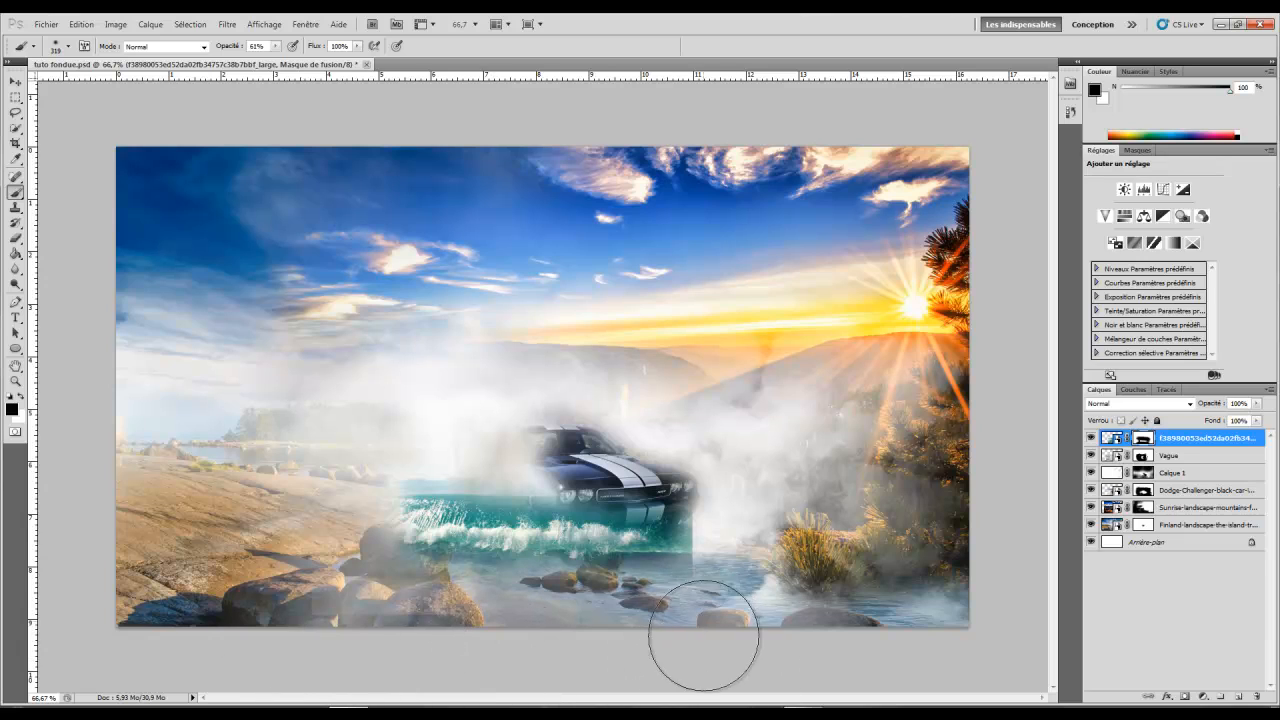
{"action": "right_click", "coordinate": [785, 593]}
{"action": "left_click_drag", "start_coordinate": [883, 448], "coordinate": [878, 449]}
{"action": "left_click", "coordinate": [709, 618]}
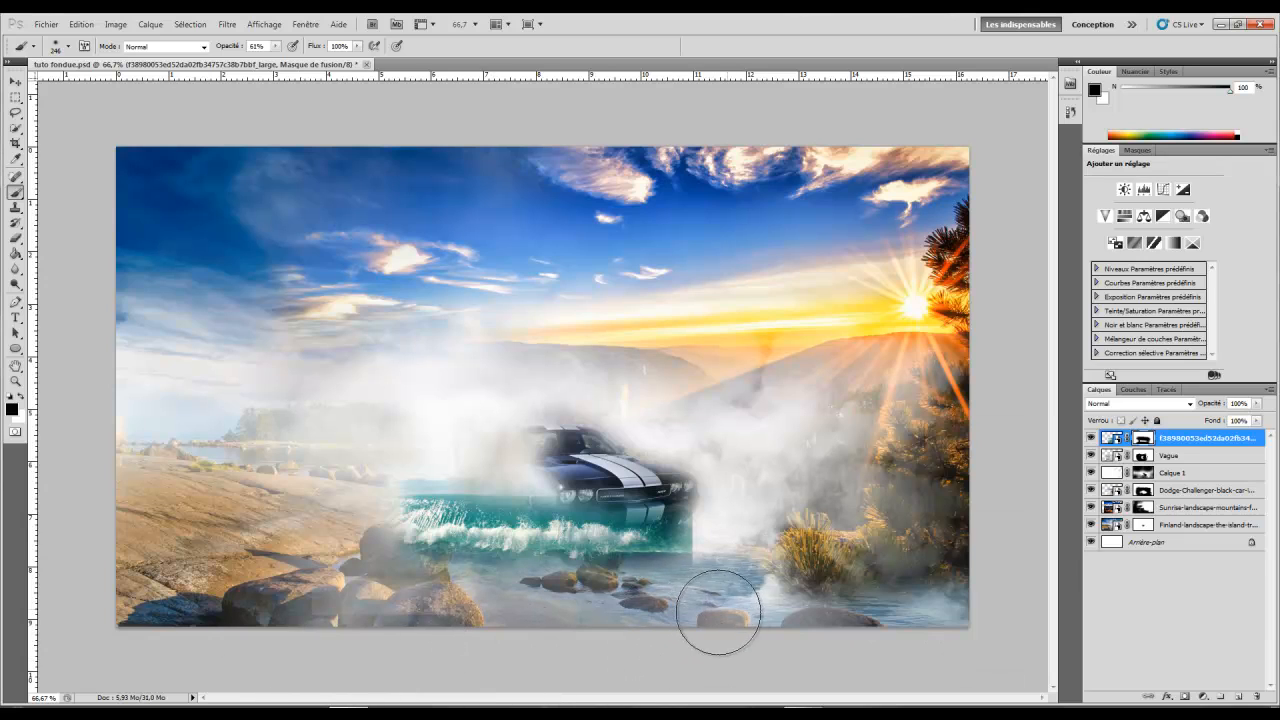
{"action": "mouse_move", "coordinate": [543, 646]}
{"action": "left_mouse_down"}
{"action": "mouse_move", "coordinate": [737, 588]}
{"action": "mouse_move", "coordinate": [709, 595]}
{"action": "mouse_move", "coordinate": [735, 556]}
{"action": "mouse_move", "coordinate": [719, 510]}
{"action": "mouse_move", "coordinate": [742, 489]}
{"action": "mouse_move", "coordinate": [525, 451]}
{"action": "mouse_move", "coordinate": [345, 480]}
{"action": "mouse_move", "coordinate": [363, 486]}
{"action": "mouse_move", "coordinate": [366, 593]}
{"action": "mouse_move", "coordinate": [493, 654]}
{"action": "left_mouse_up"}
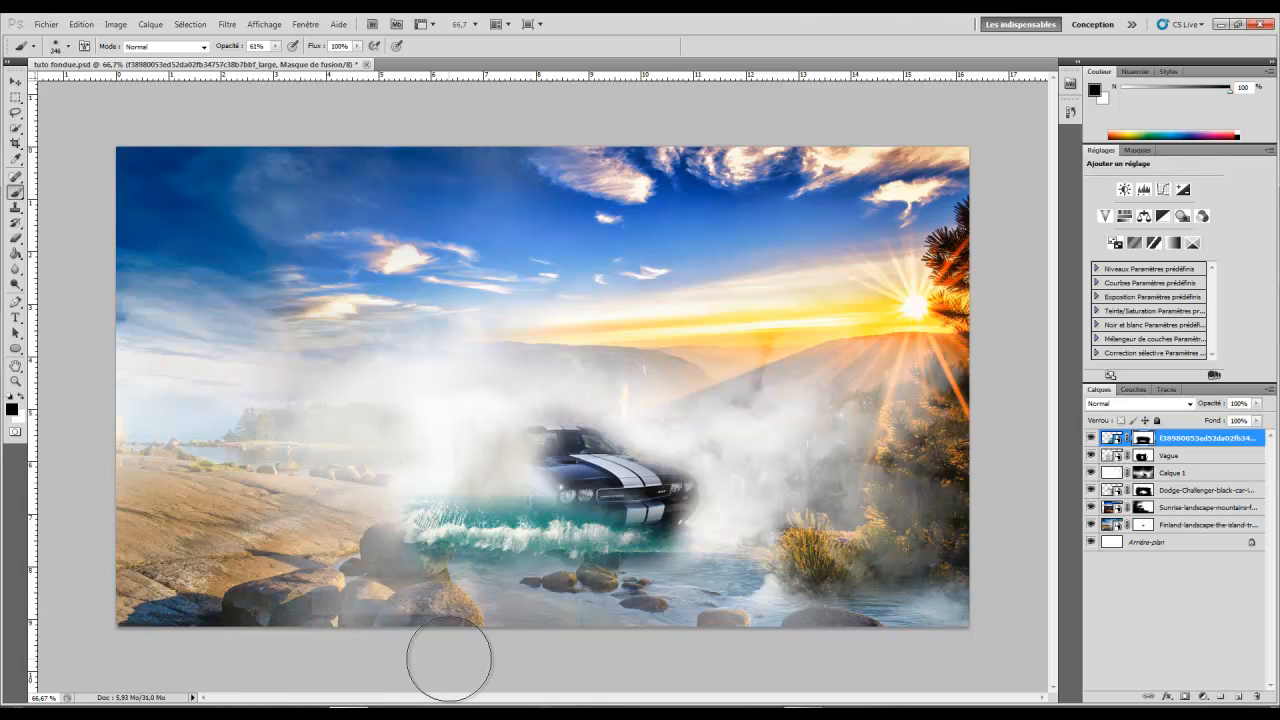
Try rotating the turquoise wave by about 28° beside the car and flipping it with Symétrie axe horizontal.
{"action": "key", "text": "ctrl+t"}
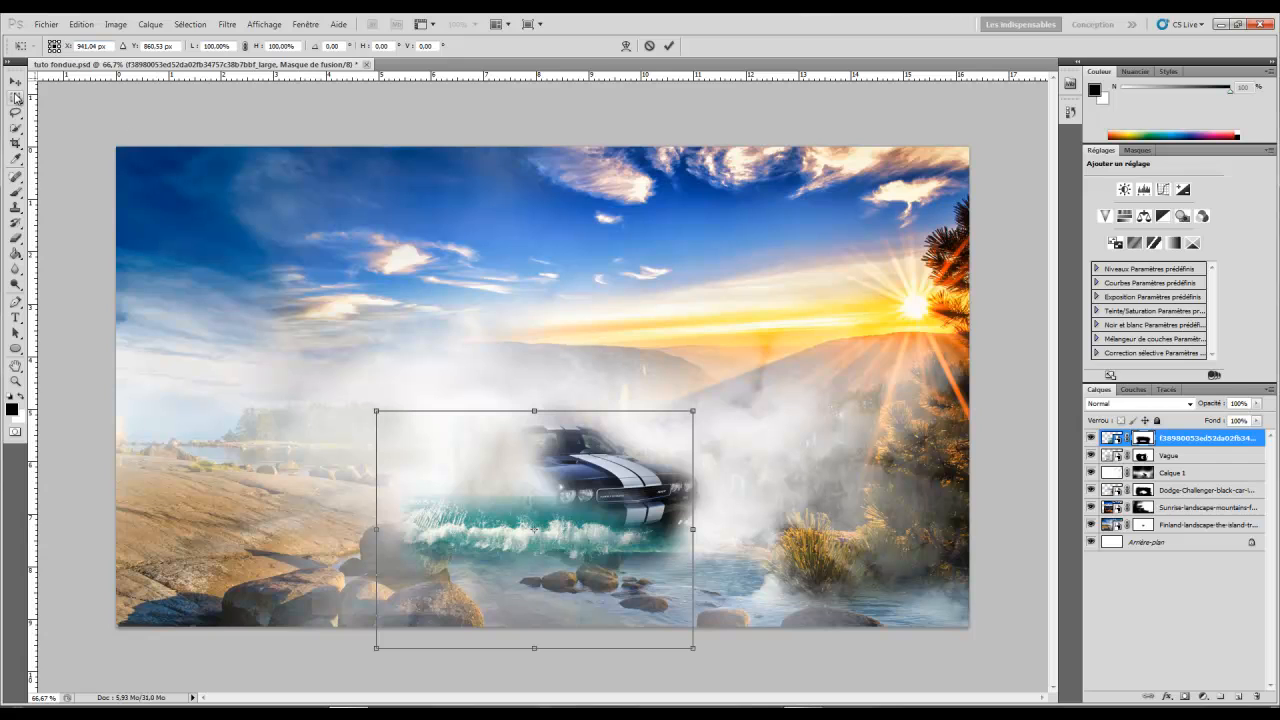
{"action": "left_click", "coordinate": [81, 24]}
{"action": "left_click", "coordinate": [416, 480]}
{"action": "mouse_move", "coordinate": [495, 552]}
{"action": "left_mouse_down"}
{"action": "mouse_move", "coordinate": [479, 522]}
{"action": "mouse_move", "coordinate": [471, 546]}
{"action": "left_mouse_up"}
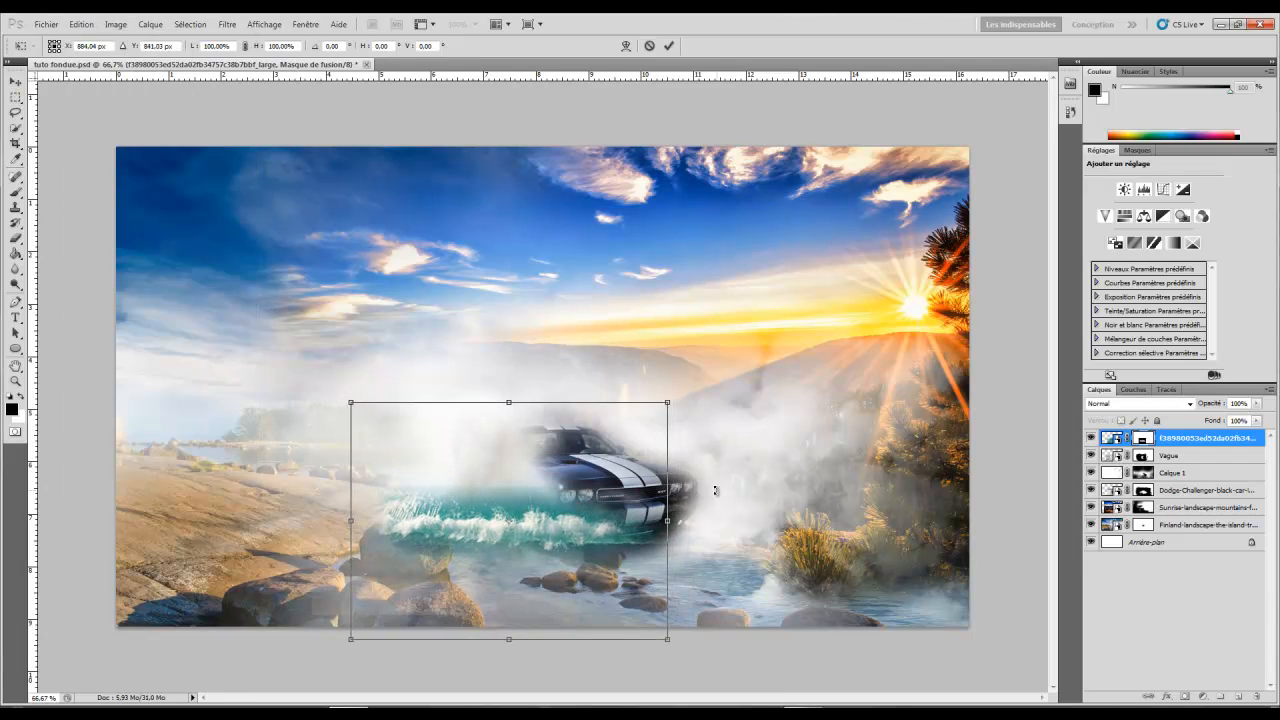
{"action": "left_click_drag", "start_coordinate": [716, 492], "coordinate": [686, 585]}
{"action": "left_click_drag", "start_coordinate": [564, 527], "coordinate": [577, 517]}
{"action": "left_click", "coordinate": [81, 24]}
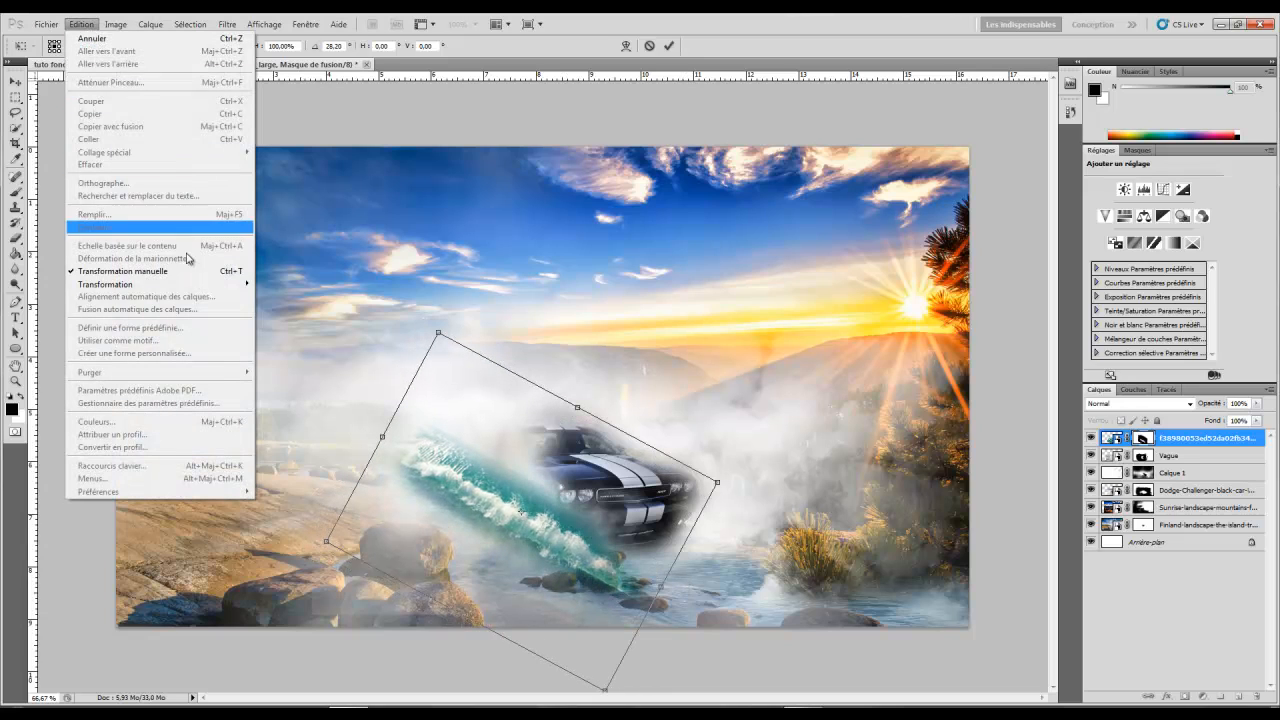
{"action": "mouse_move", "coordinate": [190, 284]}
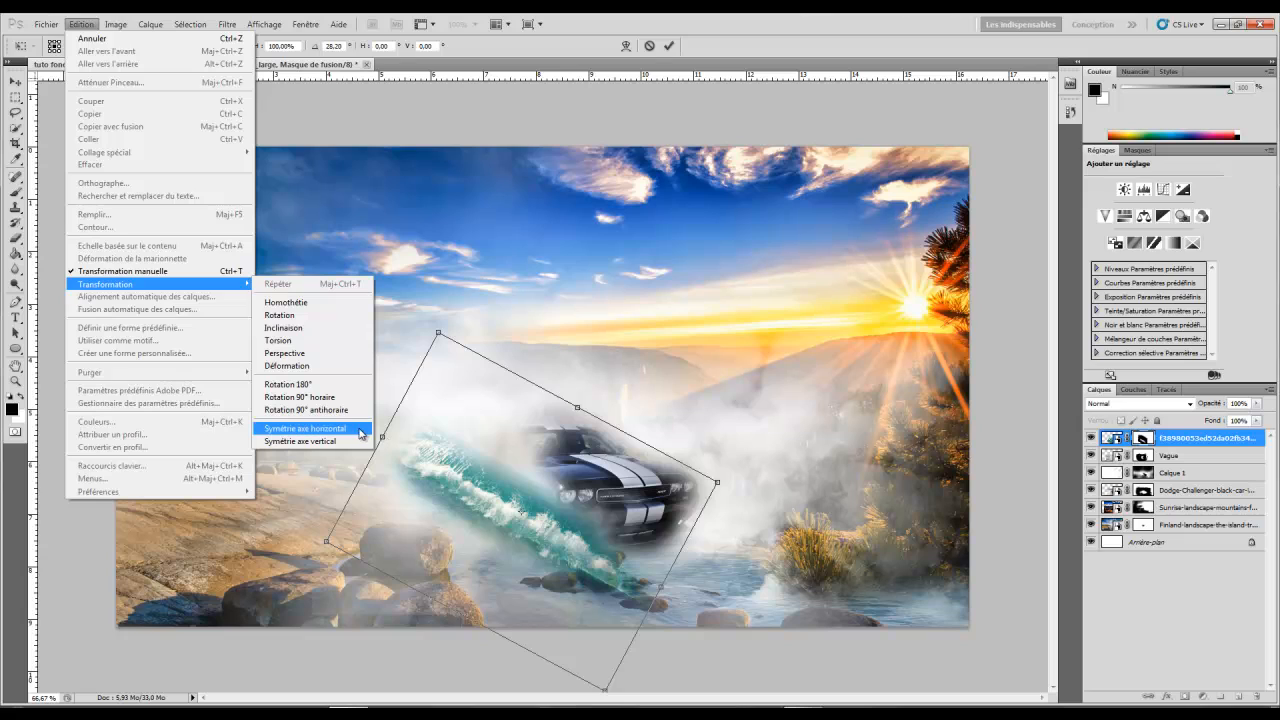
{"action": "left_click", "coordinate": [365, 430]}
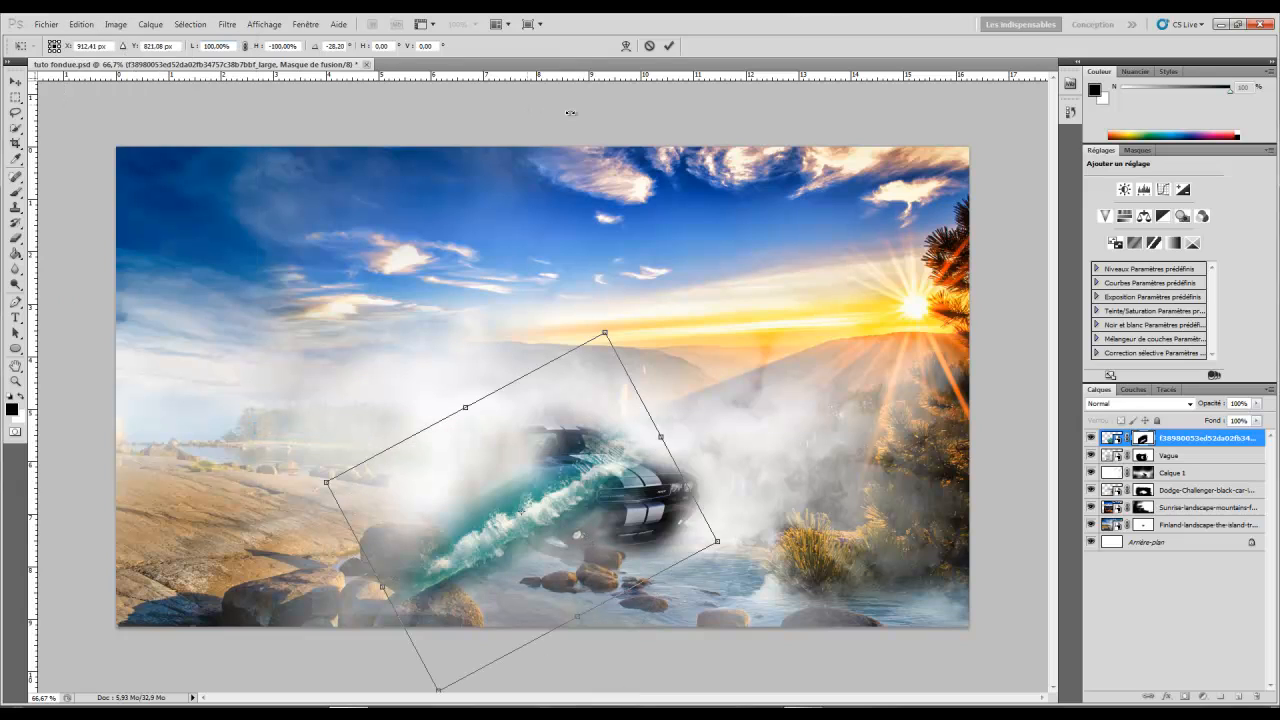
Undo the wave's transformation by returning to the last brush stroke in the document history.
{"action": "left_click", "coordinate": [1070, 112]}
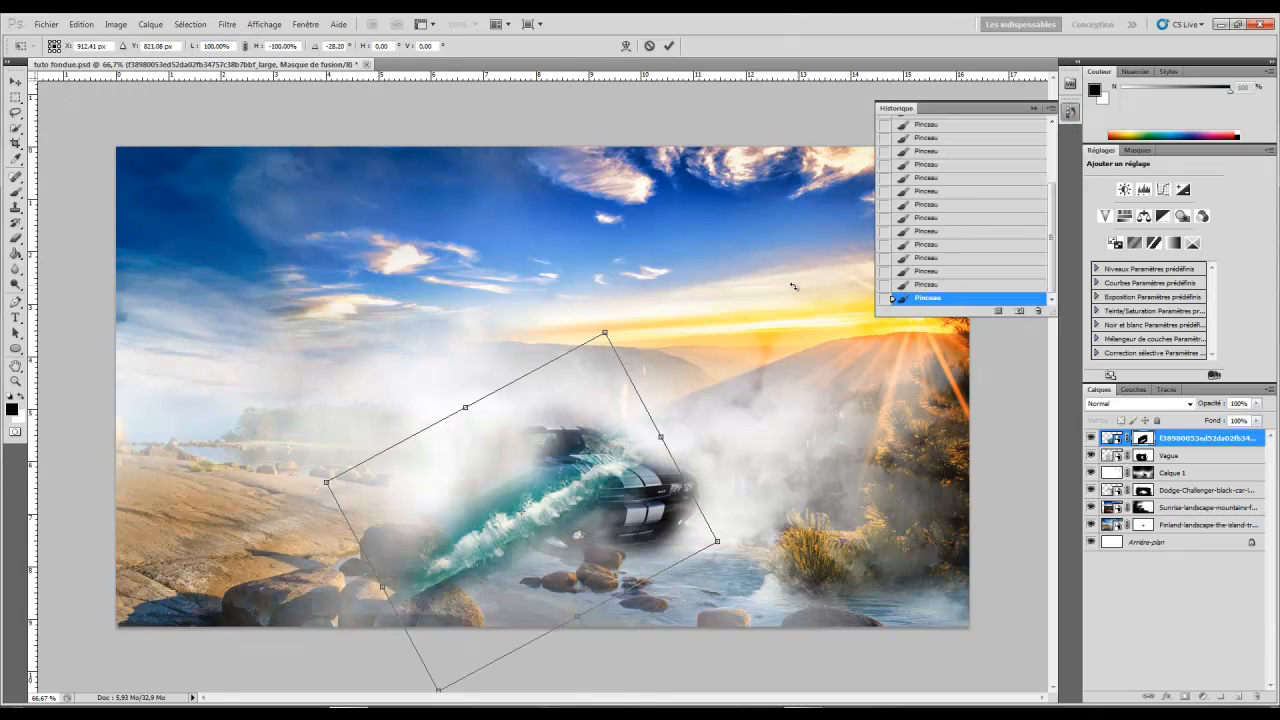
{"action": "key", "text": "Return"}
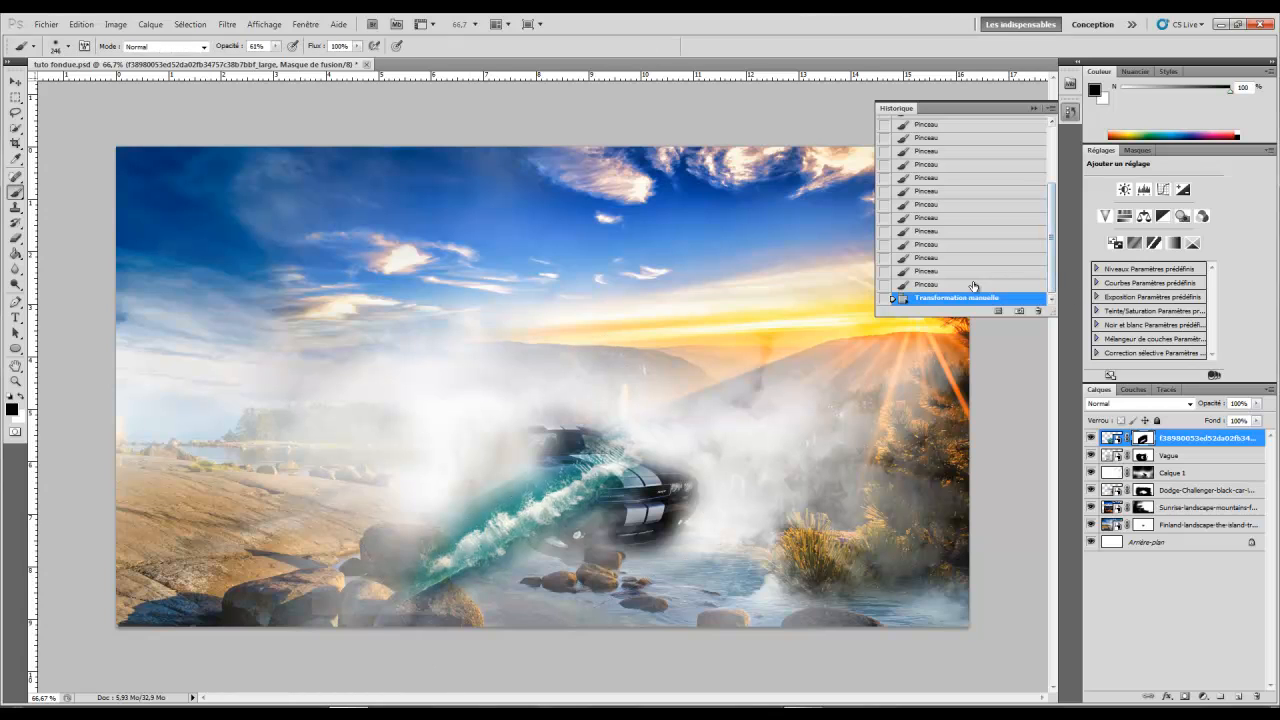
{"action": "left_click", "coordinate": [973, 284]}
{"action": "left_click", "coordinate": [84, 24]}
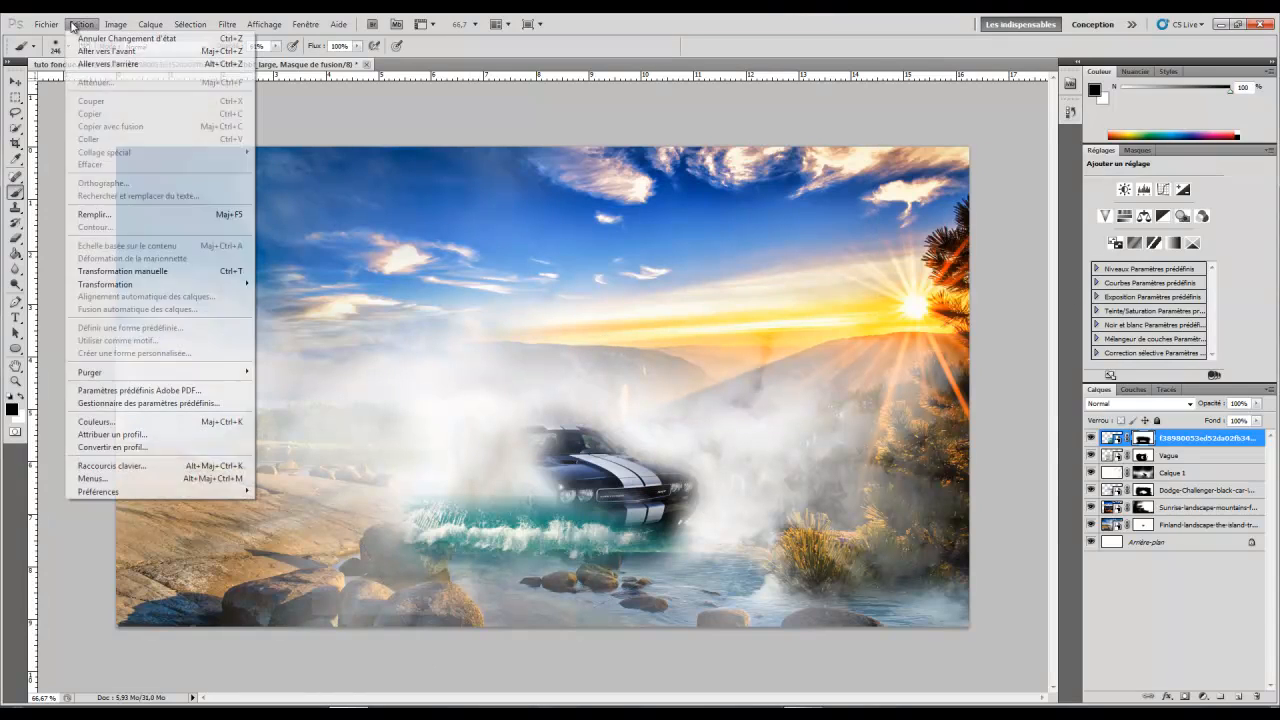
{"action": "left_click", "coordinate": [608, 478]}
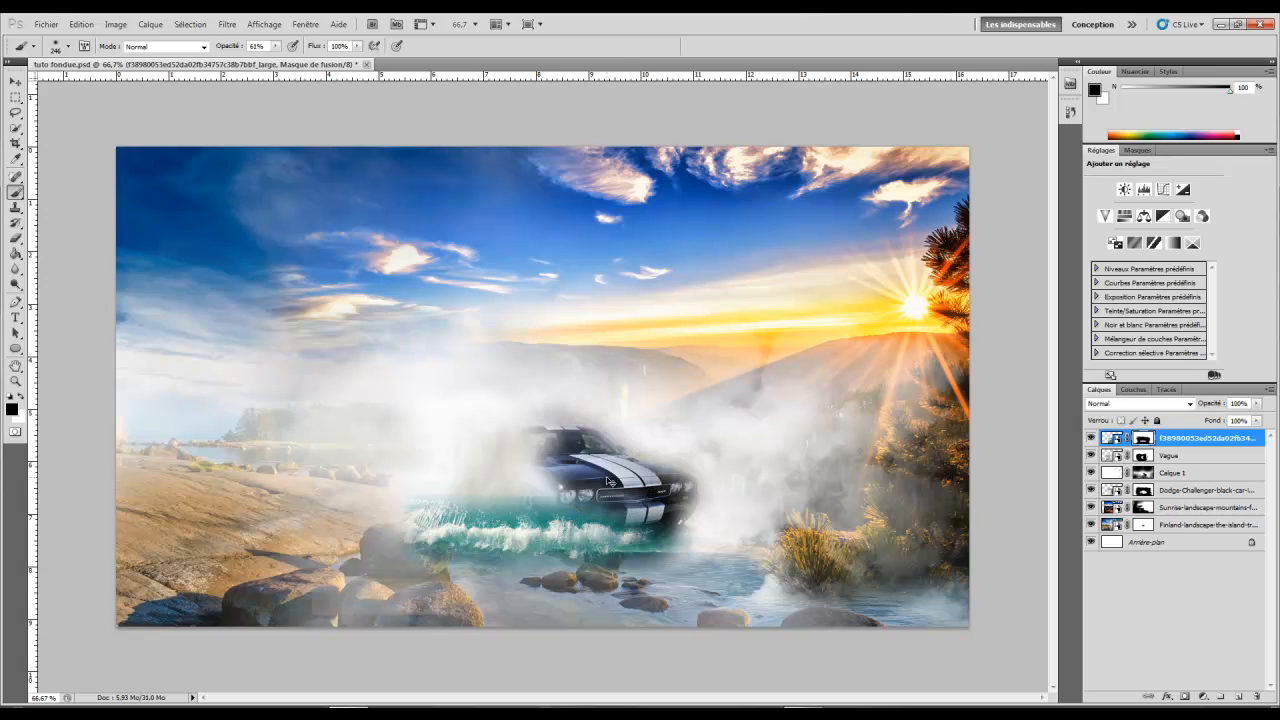
Warp the turquoise wave layer slightly by pulling the upper-left part of its custom warp mesh.
{"action": "key", "text": "ctrl+t"}
{"action": "left_click", "coordinate": [90, 24]}
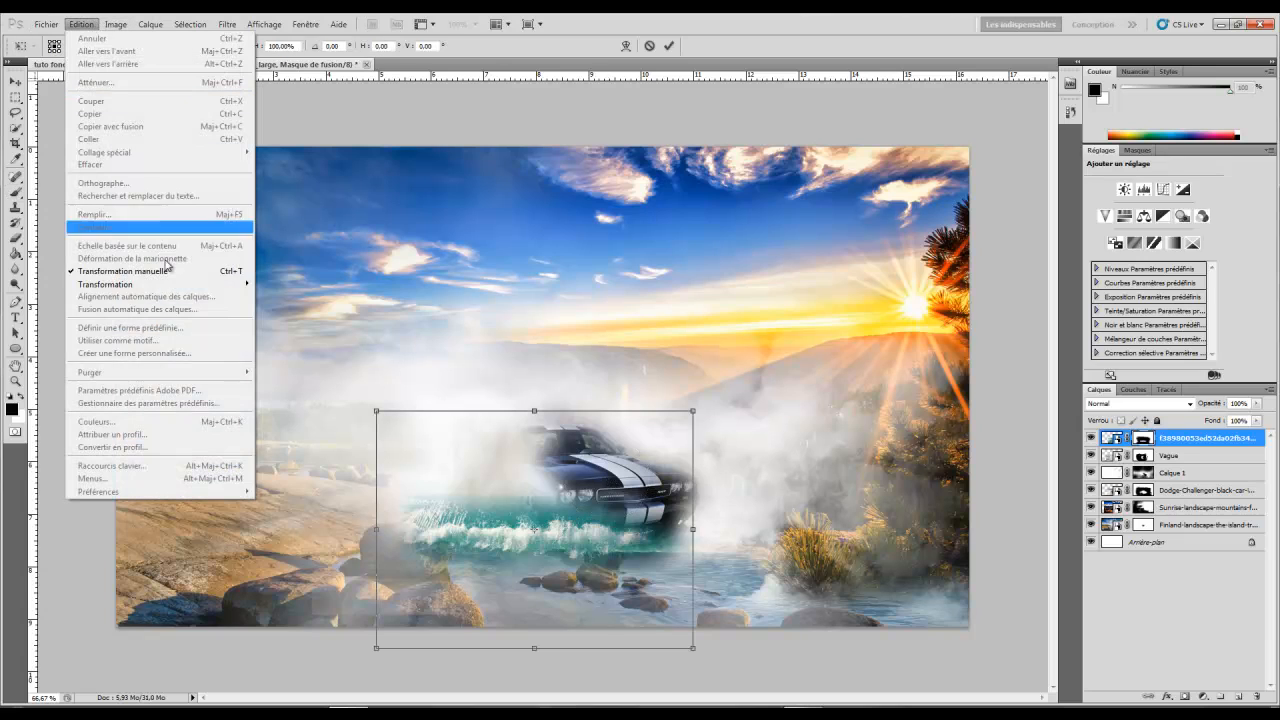
{"action": "mouse_move", "coordinate": [200, 284]}
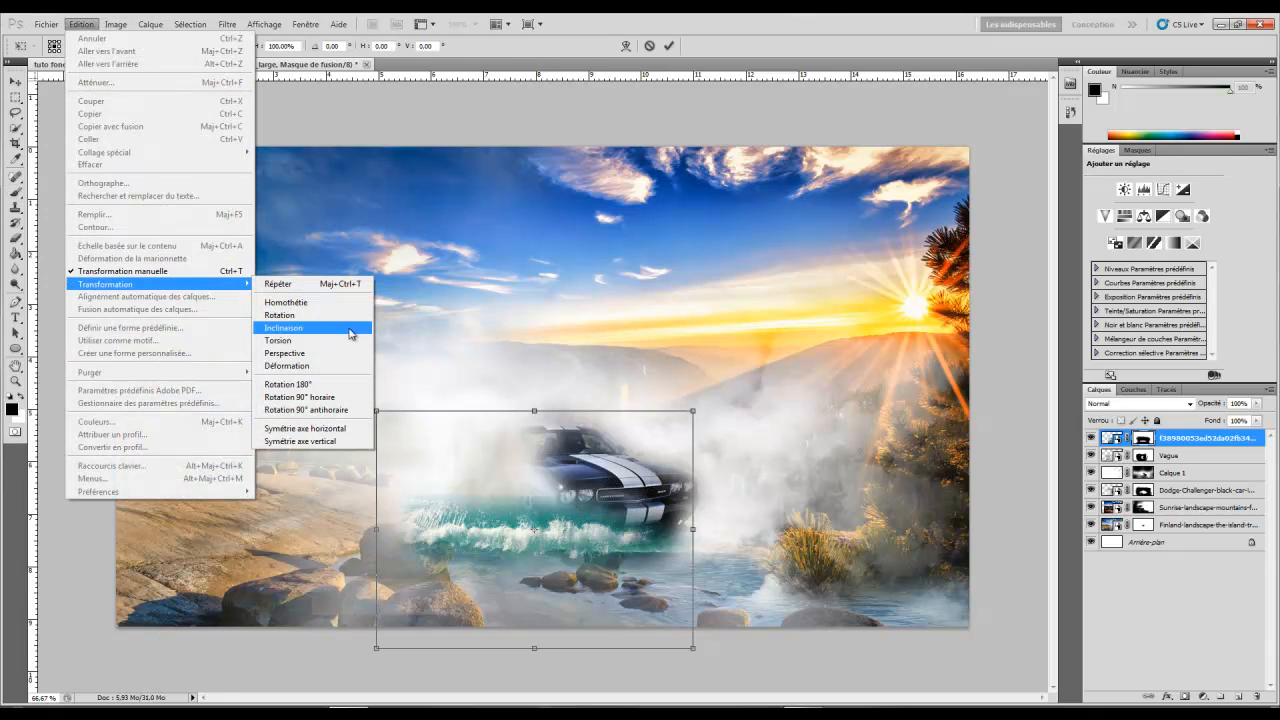
{"action": "left_click", "coordinate": [329, 366]}
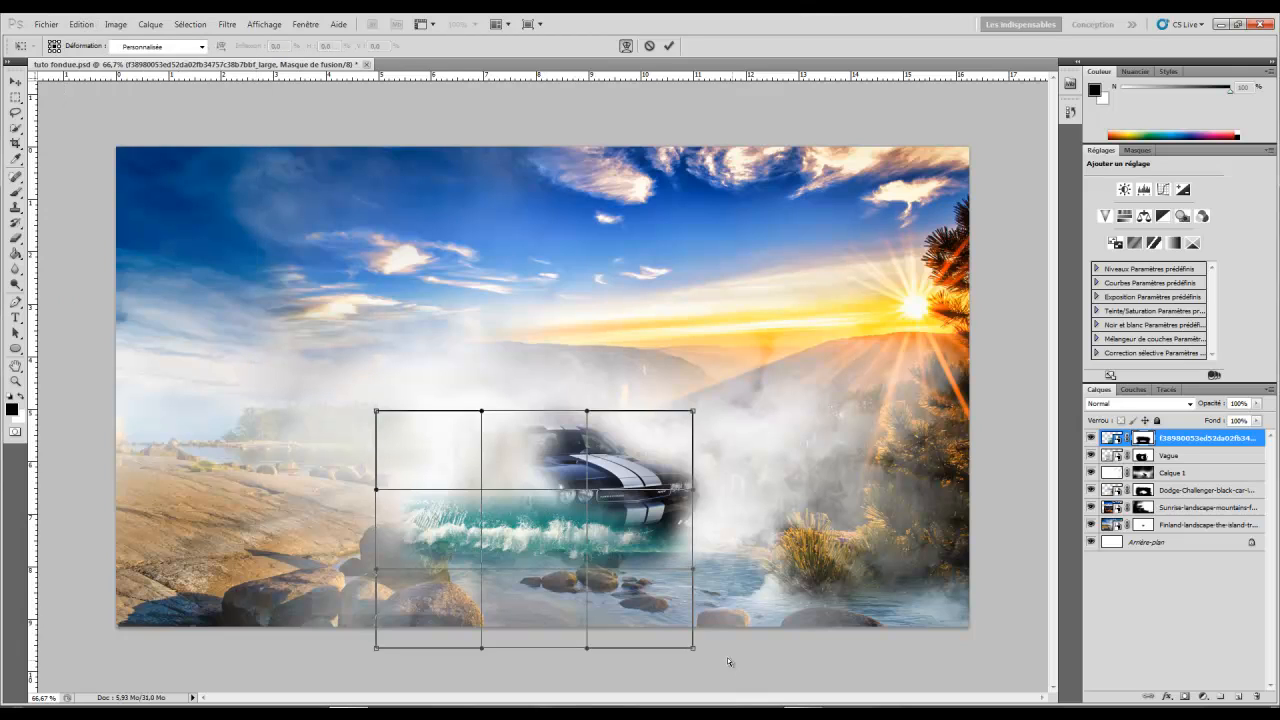
{"action": "mouse_move", "coordinate": [434, 492]}
{"action": "left_mouse_down"}
{"action": "mouse_move", "coordinate": [440, 440]}
{"action": "mouse_move", "coordinate": [446, 494]}
{"action": "left_mouse_up"}
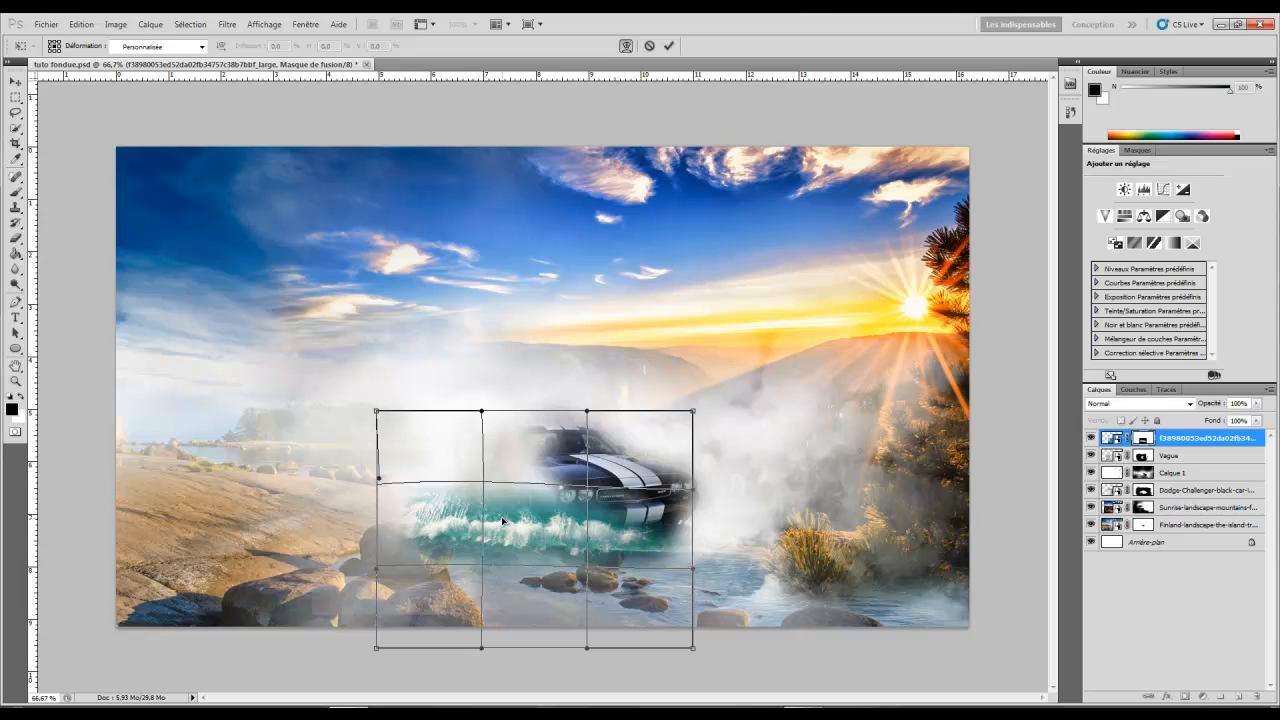
Rotate the turquoise wave by 27.87°, scale it to 84.12% and place it along the car's left side above the river rocks.
{"action": "key", "text": "ctrl+t"}
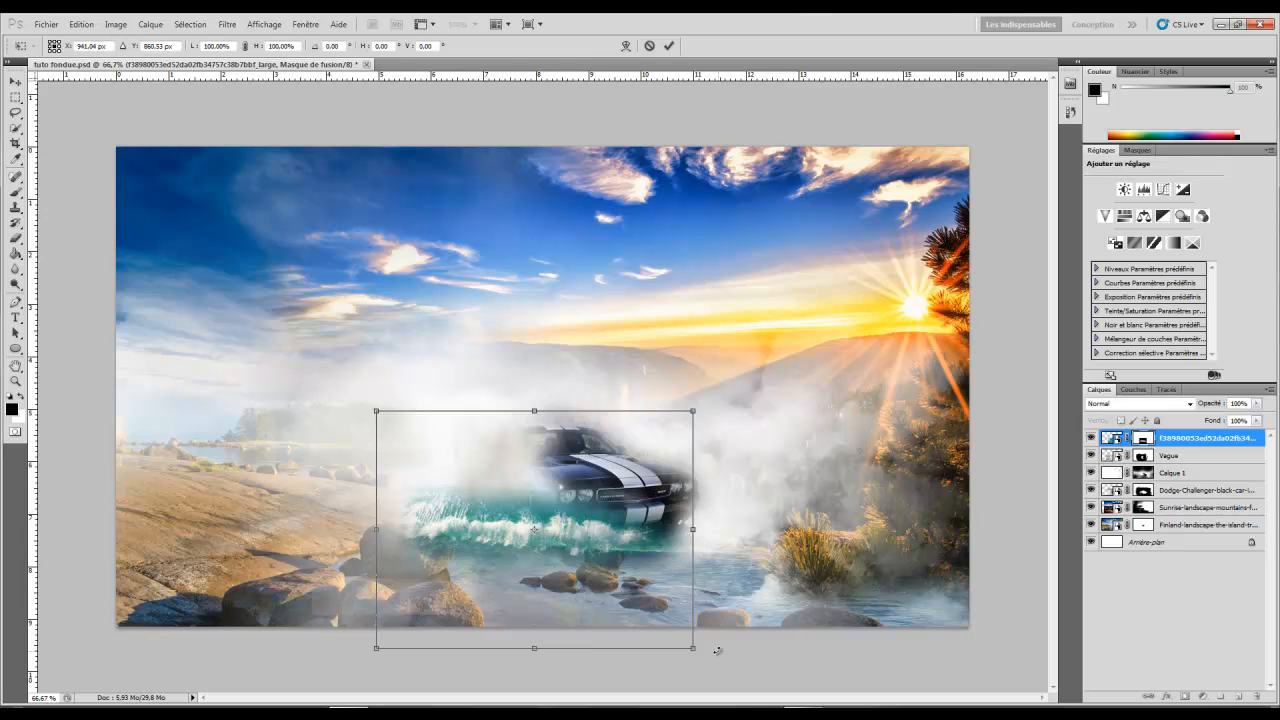
{"action": "left_click_drag", "start_coordinate": [715, 661], "coordinate": [606, 706]}
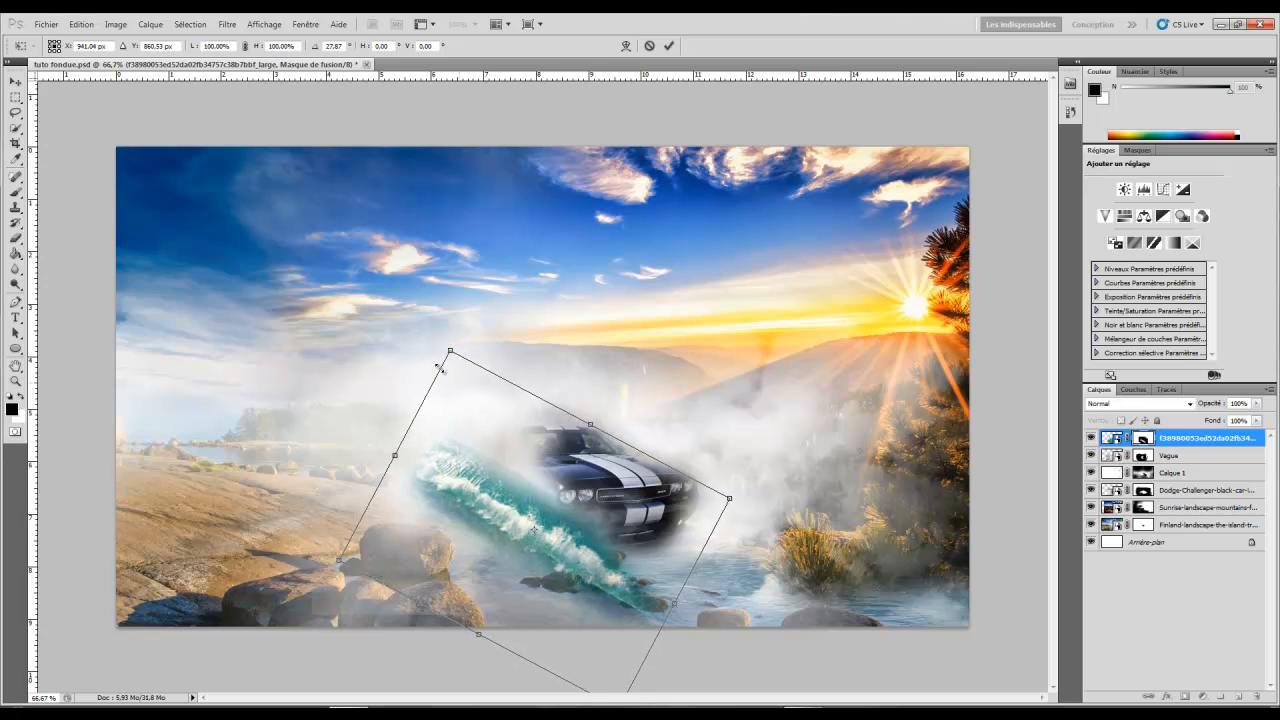
{"action": "left_click_drag", "start_coordinate": [450, 348], "coordinate": [476, 407]}
{"action": "mouse_move", "coordinate": [534, 540]}
{"action": "left_mouse_down"}
{"action": "mouse_move", "coordinate": [490, 468]}
{"action": "mouse_move", "coordinate": [499, 494]}
{"action": "left_mouse_up"}
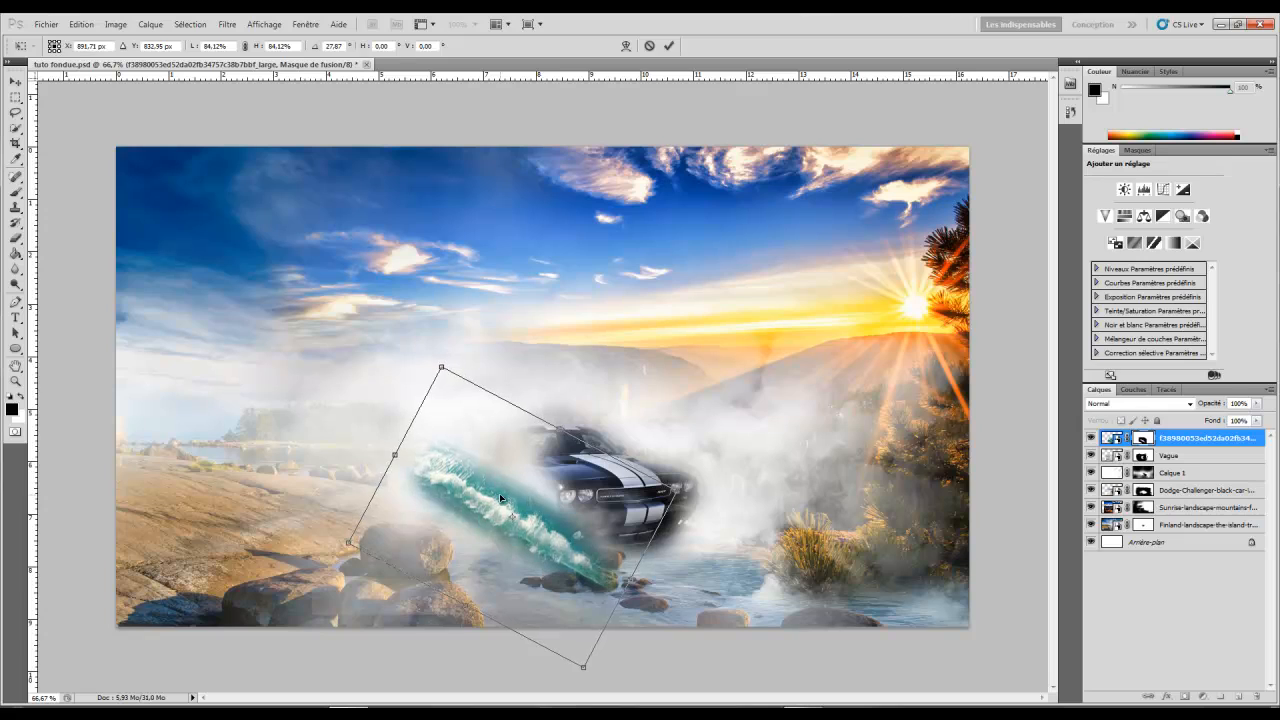
{"action": "key", "text": "b"}
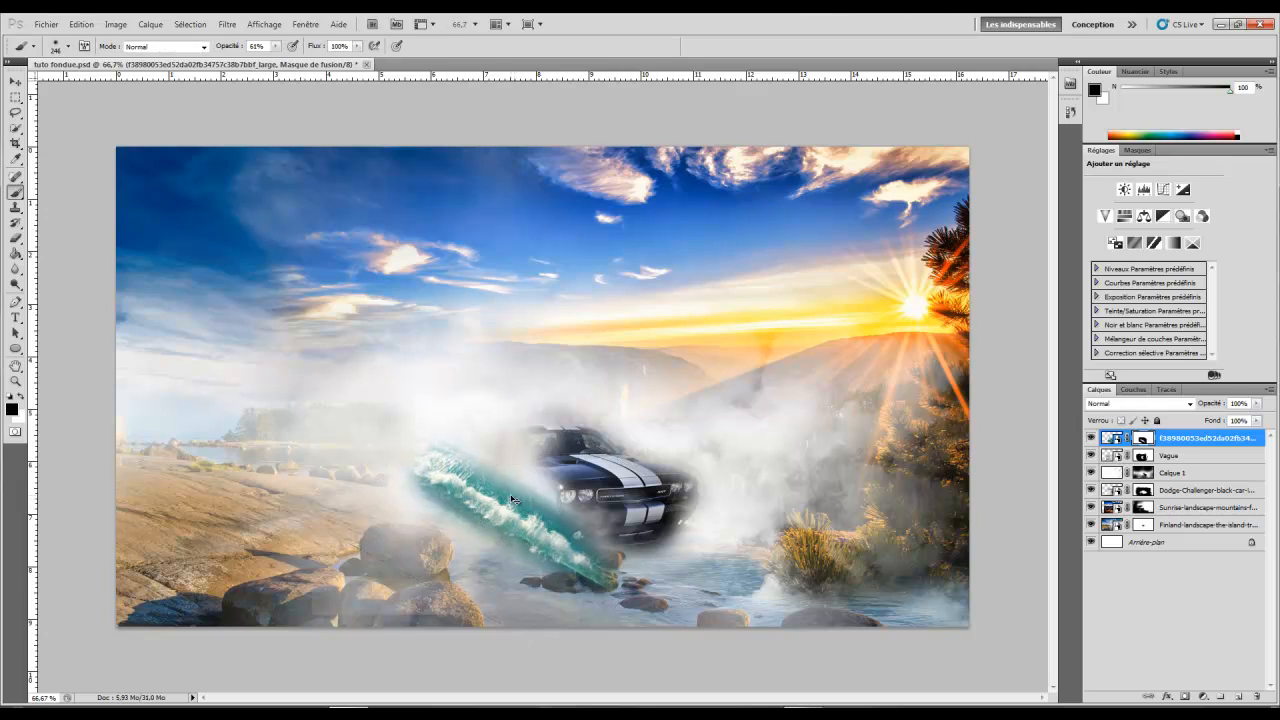
Try to free-transform the turquoise wave layer again, first with its mask and then with its image selected.
{"action": "left_click", "coordinate": [656, 288]}
{"action": "key", "text": "super"}
{"action": "key", "text": "super"}
{"action": "key", "text": "ctrl+t"}
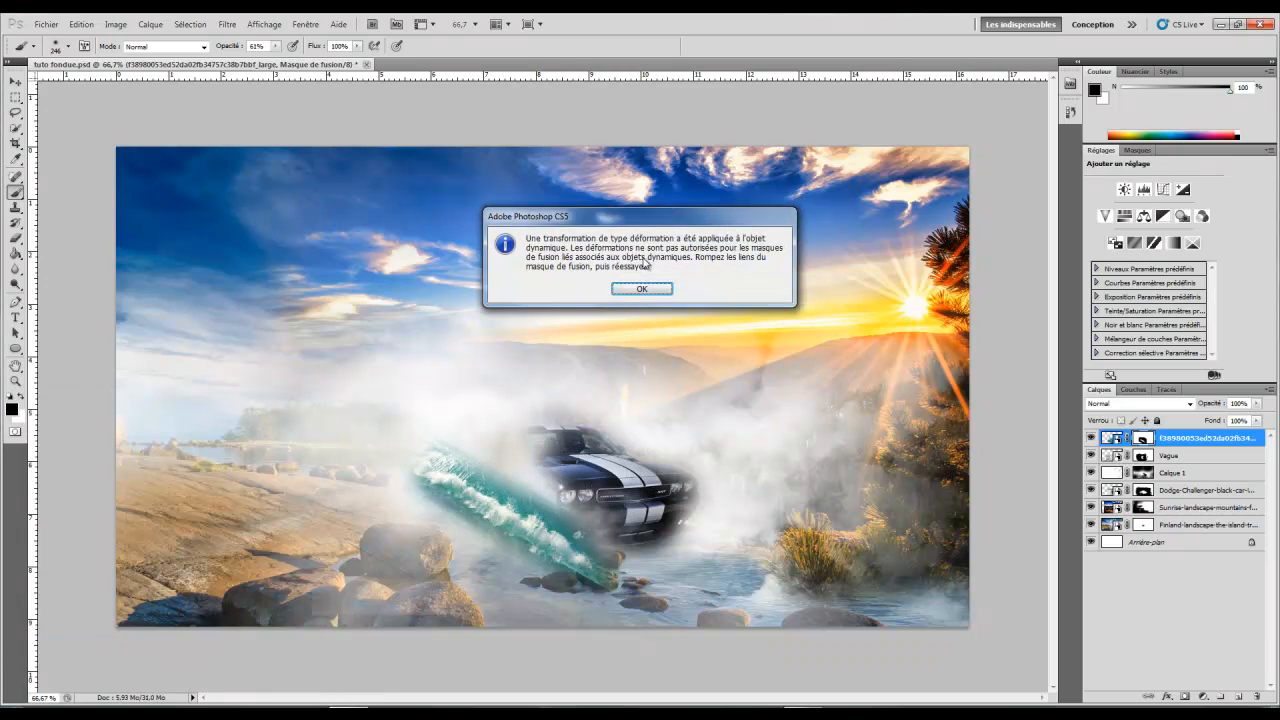
{"action": "left_click", "coordinate": [642, 290]}
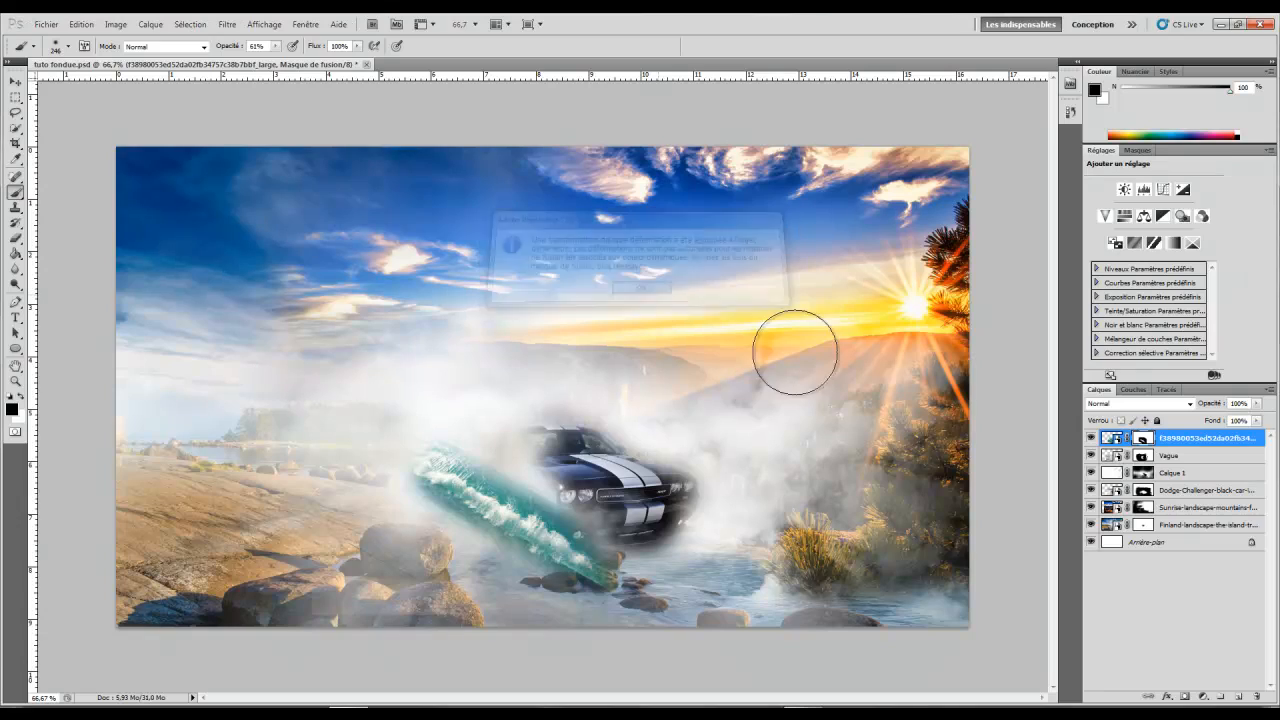
{"action": "left_click", "coordinate": [1172, 446]}
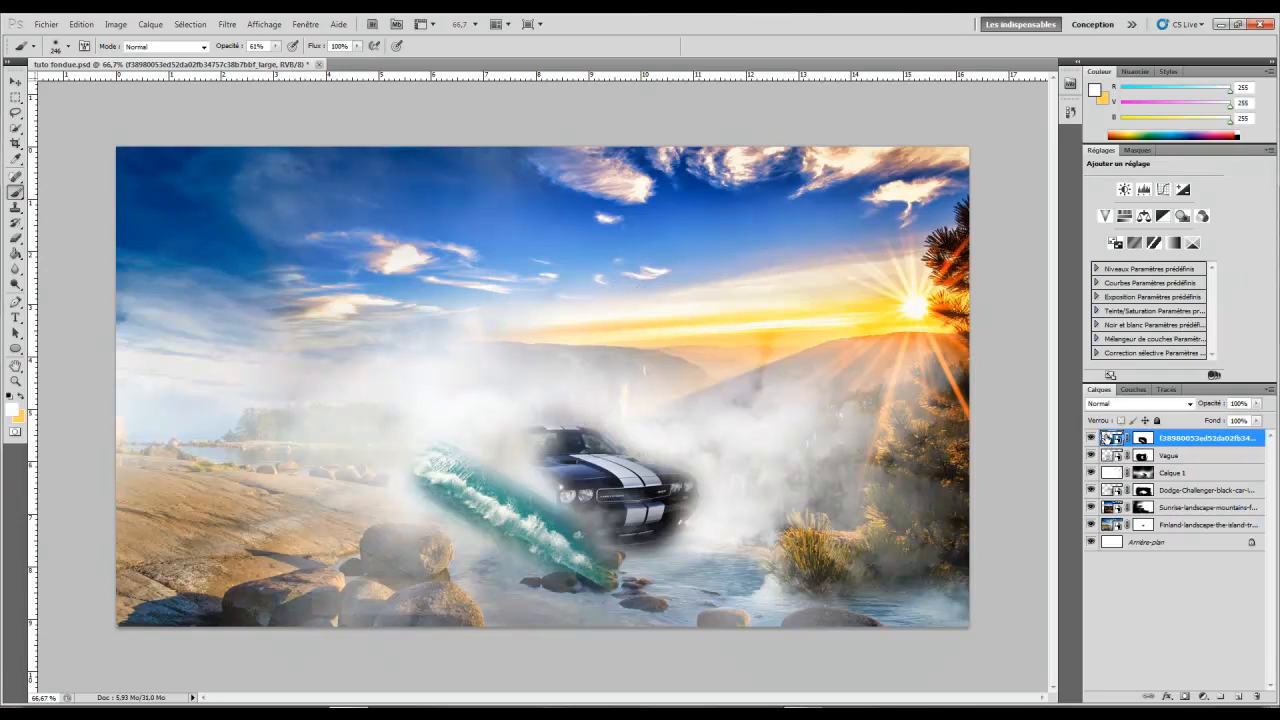
{"action": "key", "text": "ctrl+t"}
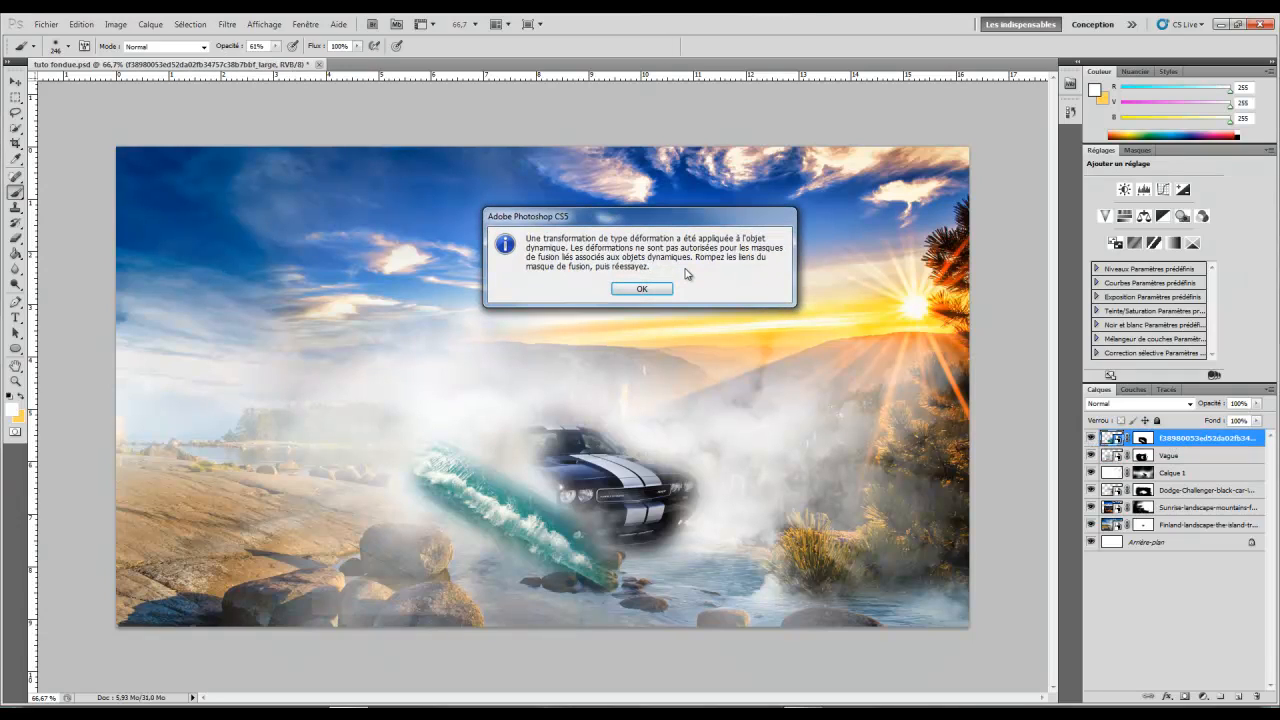
{"action": "left_click", "coordinate": [642, 290]}
Rasterize the turquoise wave layer.
{"action": "right_click", "coordinate": [1160, 441]}
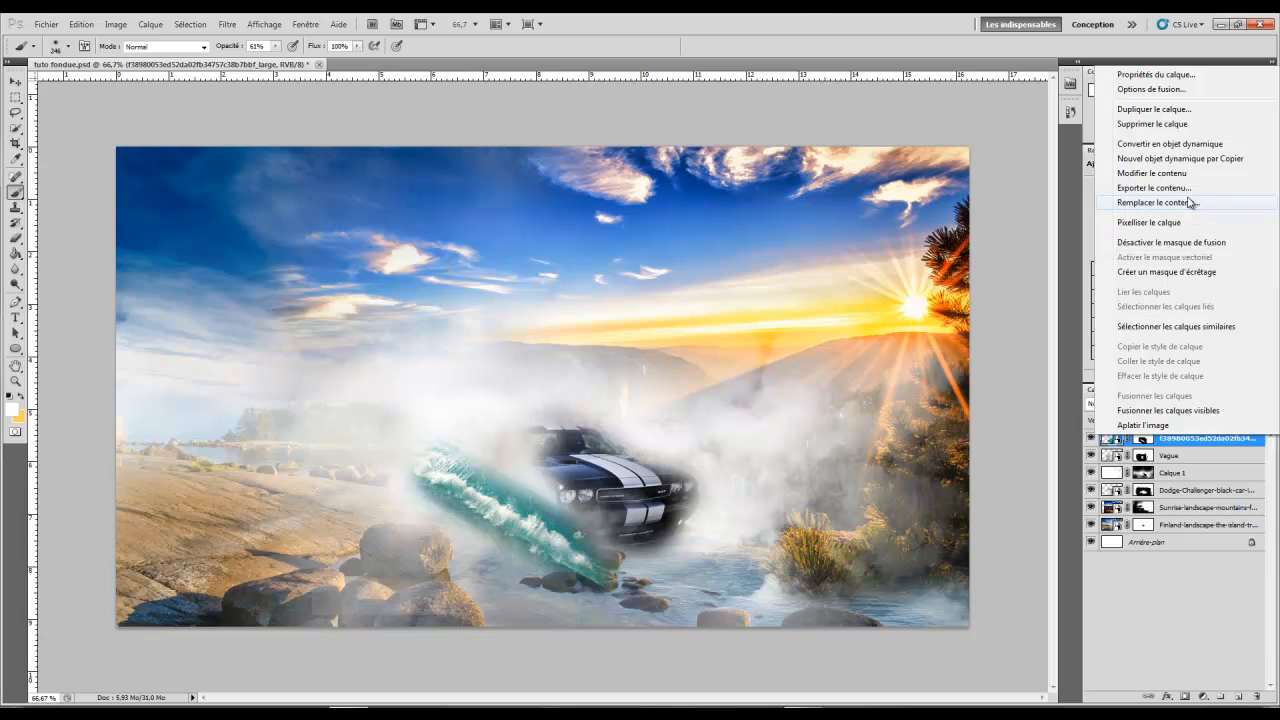
{"action": "left_click", "coordinate": [1160, 222]}
{"action": "left_click", "coordinate": [81, 24]}
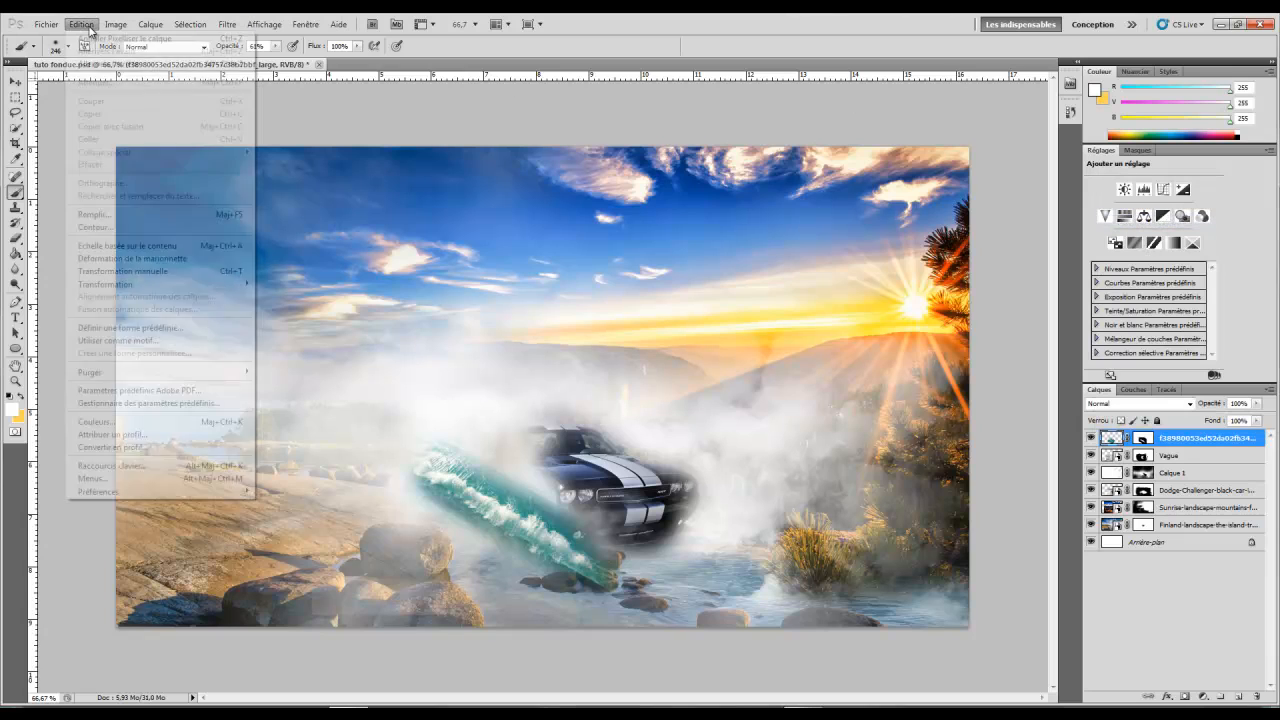
{"action": "left_click", "coordinate": [620, 490]}
Warp the turquoise wave layer with a custom mesh, pulling both ends of the wave inward so it hugs the car's front left side.
{"action": "key", "text": "ctrl+t"}
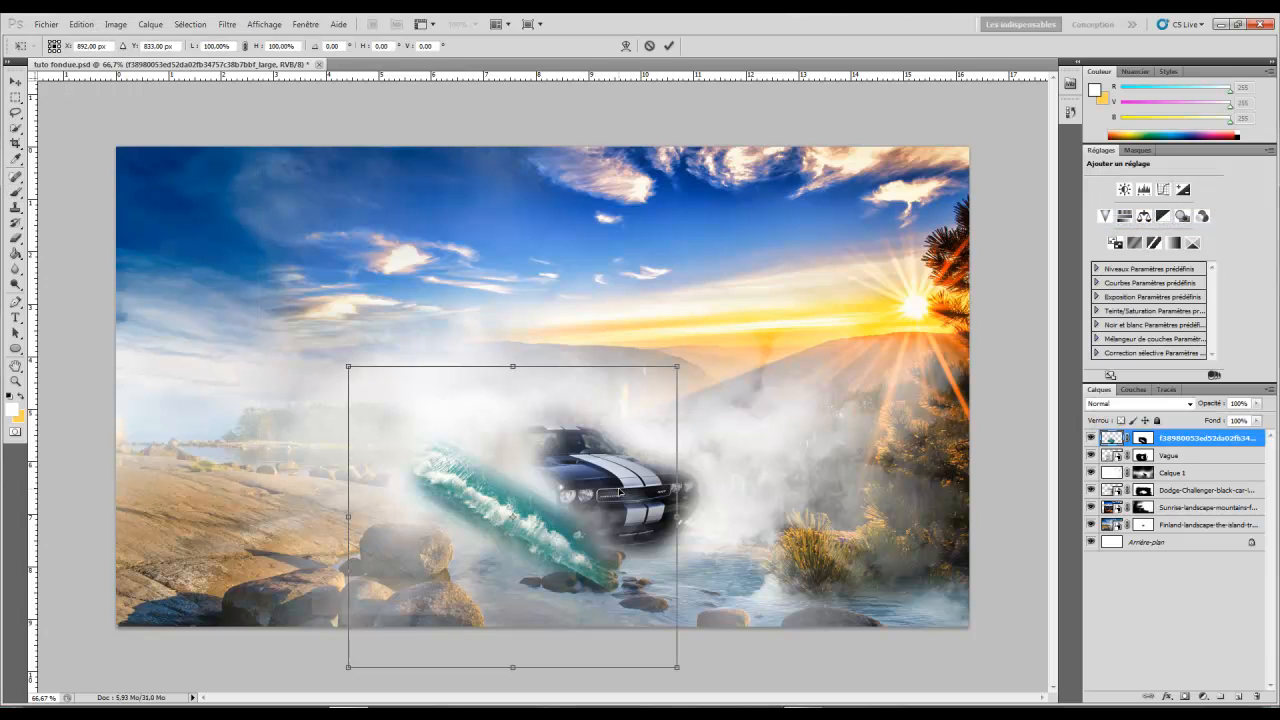
{"action": "left_click", "coordinate": [81, 24]}
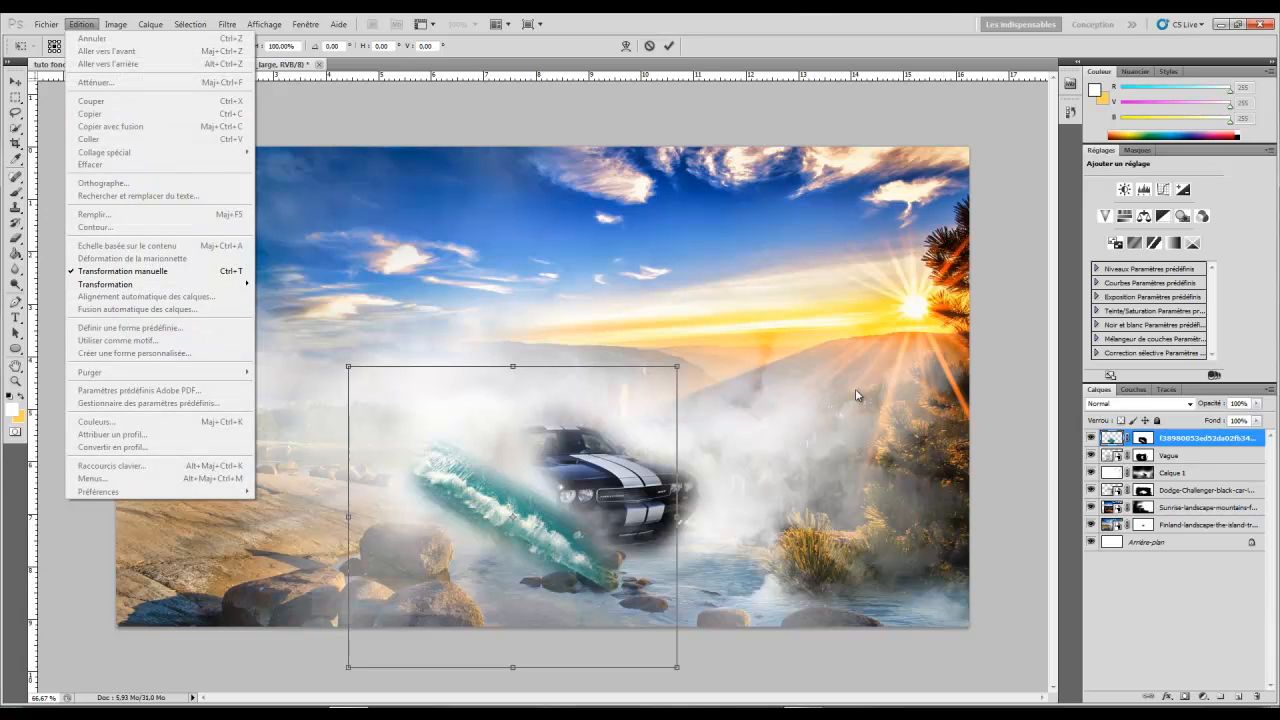
{"action": "mouse_move", "coordinate": [200, 284]}
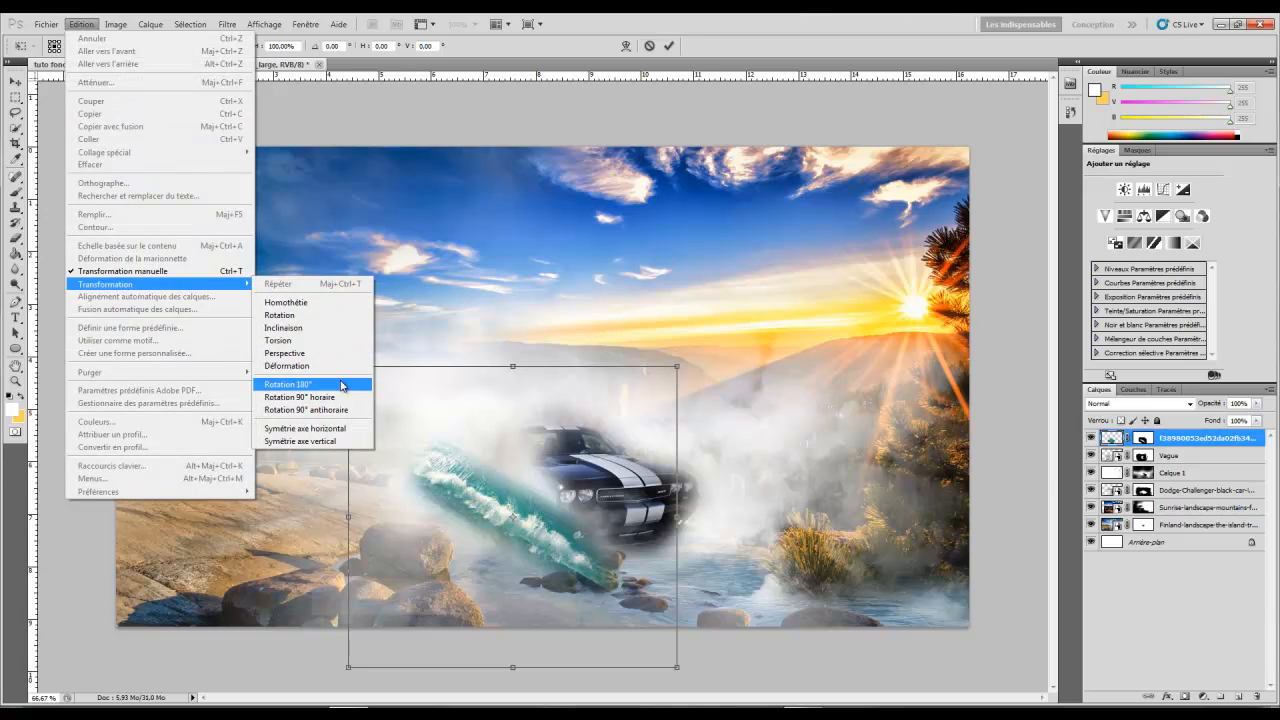
{"action": "left_click", "coordinate": [315, 367]}
{"action": "left_click_drag", "start_coordinate": [478, 470], "coordinate": [507, 500]}
{"action": "left_click_drag", "start_coordinate": [603, 588], "coordinate": [606, 557]}
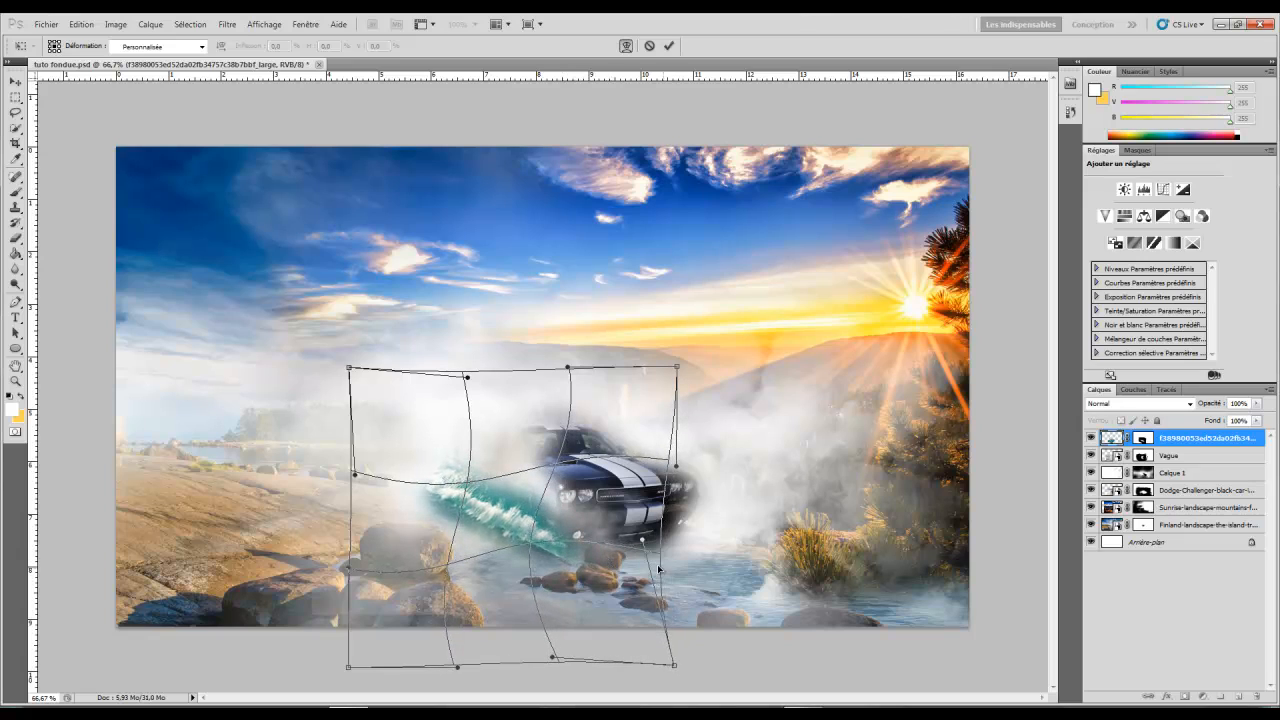
{"action": "mouse_move", "coordinate": [436, 460]}
{"action": "left_mouse_down"}
{"action": "mouse_move", "coordinate": [457, 472]}
{"action": "mouse_move", "coordinate": [445, 464]}
{"action": "left_mouse_up"}
{"action": "left_click_drag", "start_coordinate": [549, 542], "coordinate": [572, 547]}
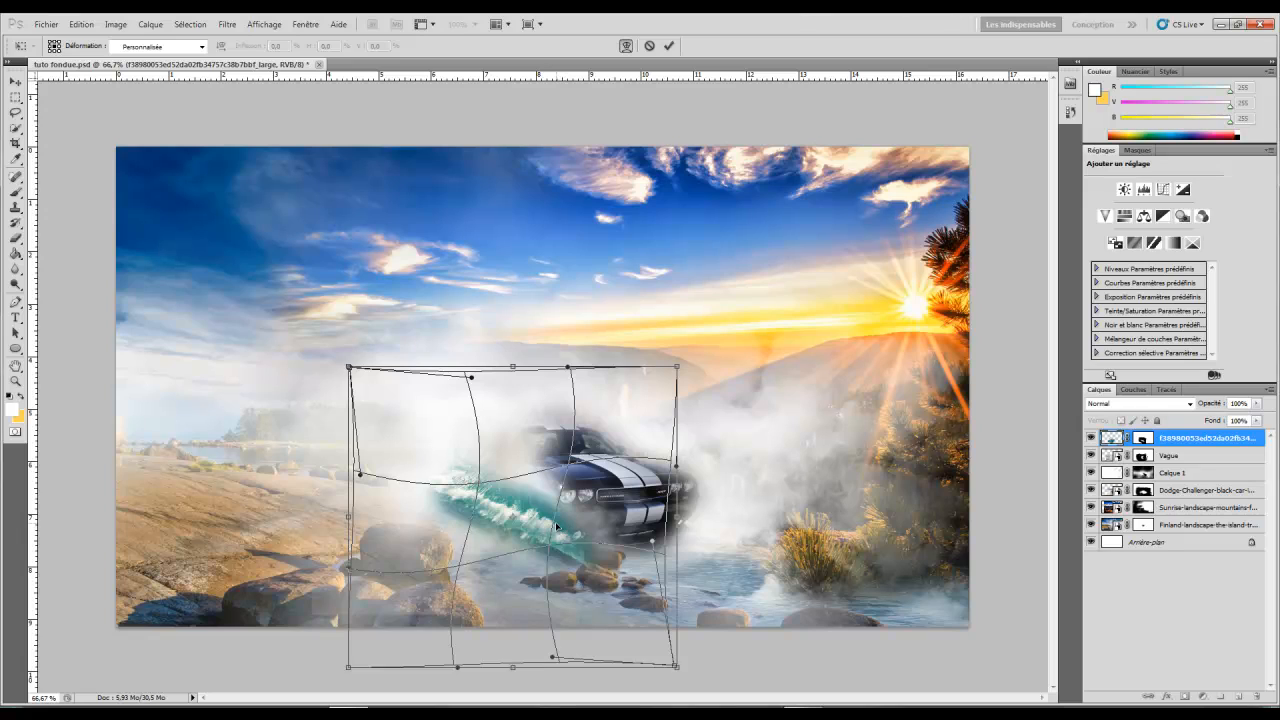
{"action": "key", "text": "Return"}
{"action": "key", "text": "ctrl+t"}
{"action": "key", "text": "Return"}
{"action": "key", "text": "b"}
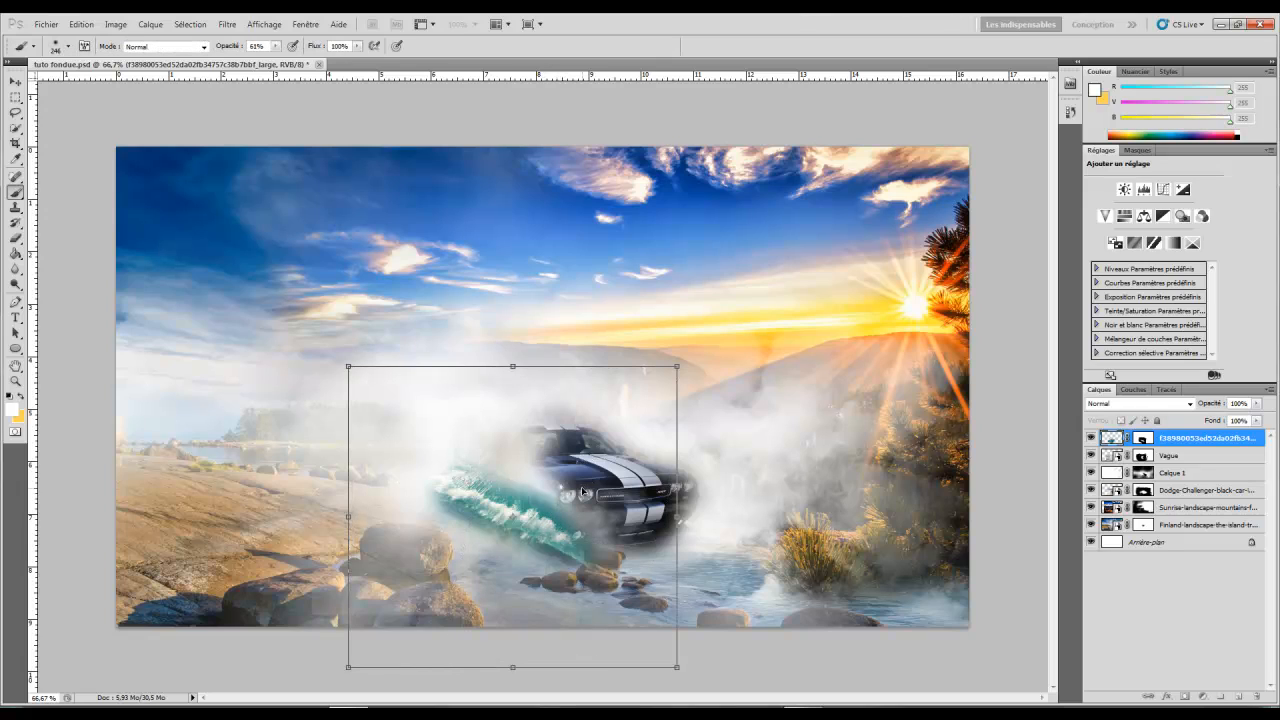
Reorder the turquoise wave and Vague layers beneath the Calque 1 fog, and brush the fog mask clear around the car's front.
{"action": "left_click_drag", "start_coordinate": [1183, 450], "coordinate": [1204, 486]}
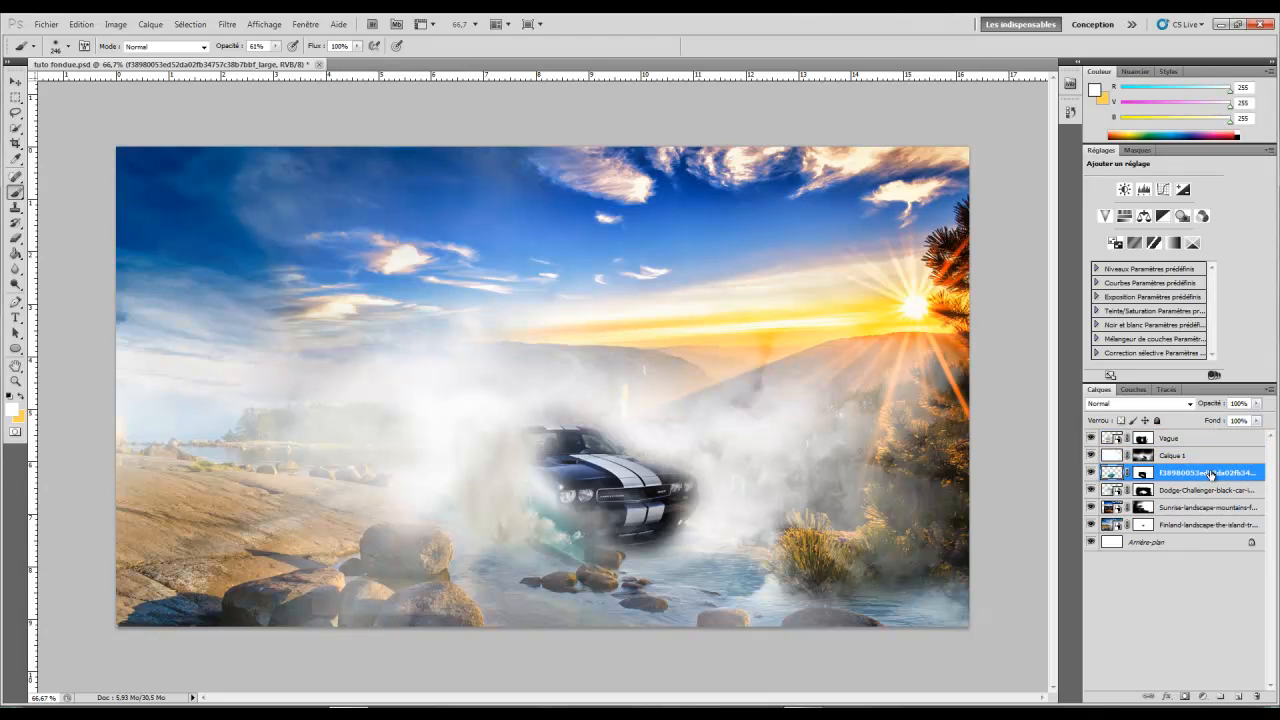
{"action": "left_click", "coordinate": [1142, 455]}
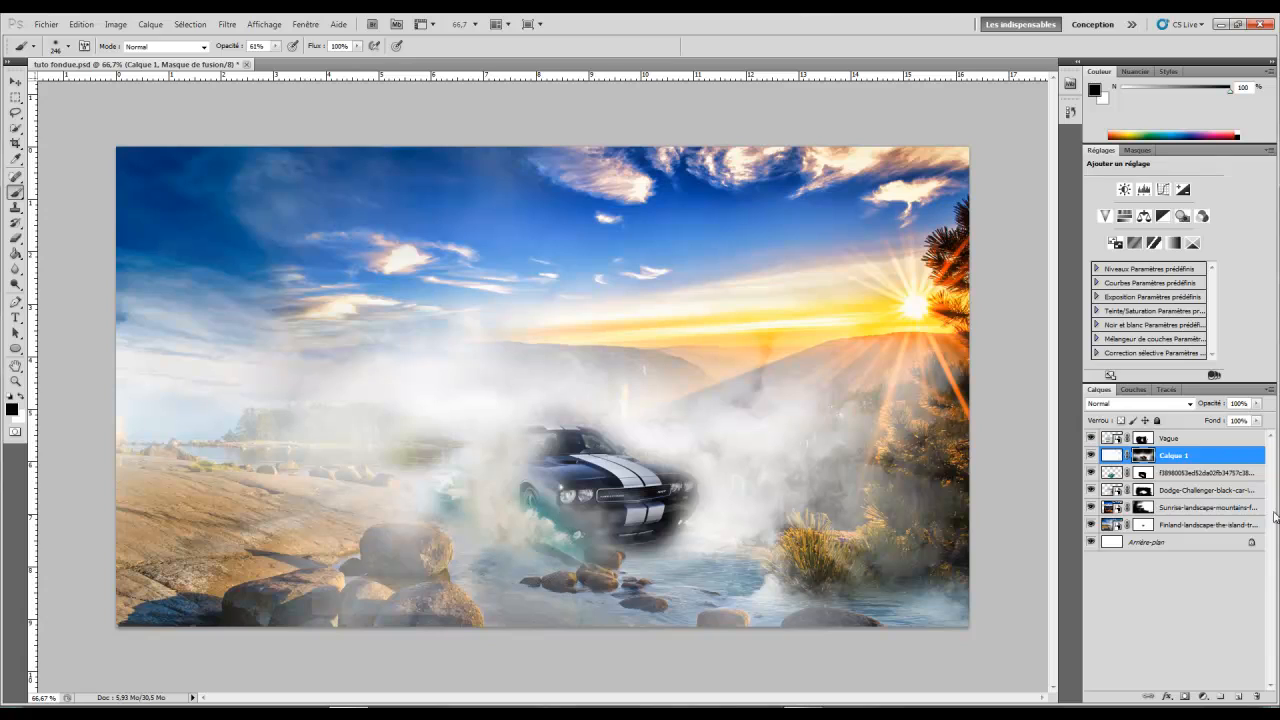
{"action": "mouse_move", "coordinate": [1189, 445]}
{"action": "left_mouse_down"}
{"action": "mouse_move", "coordinate": [1192, 482]}
{"action": "mouse_move", "coordinate": [1188, 450]}
{"action": "left_mouse_up"}
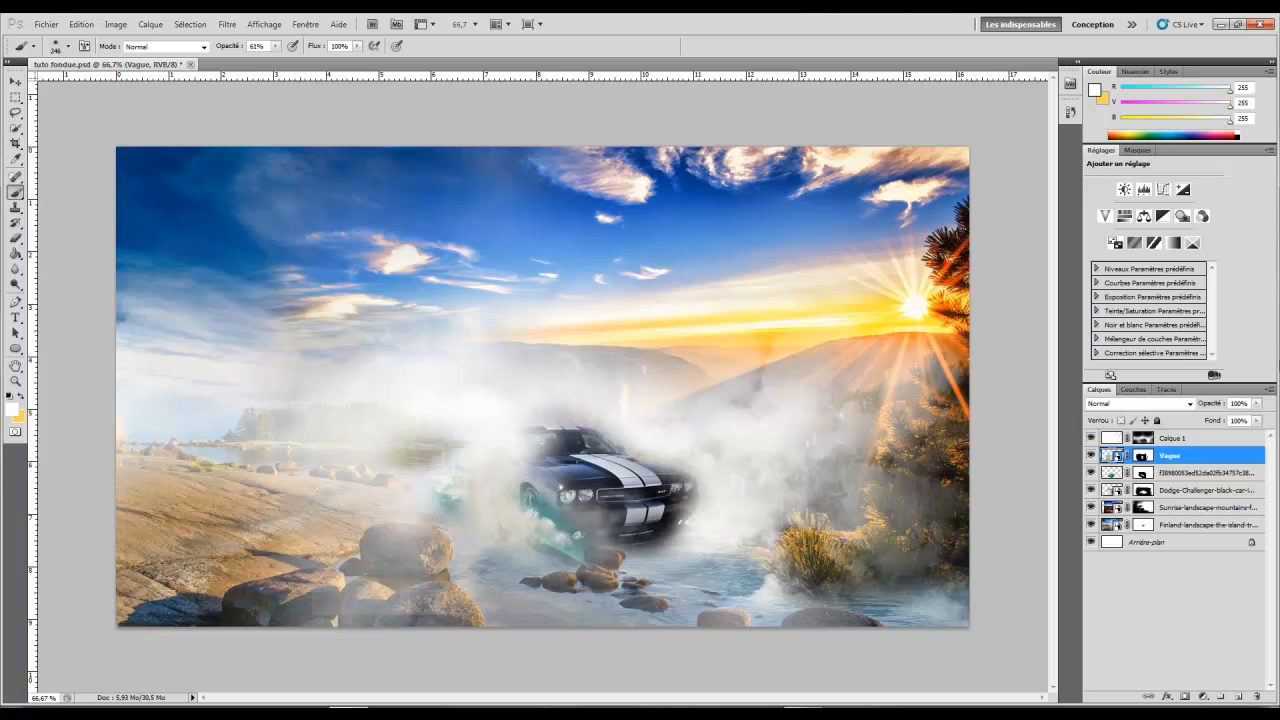
{"action": "left_click", "coordinate": [1146, 437]}
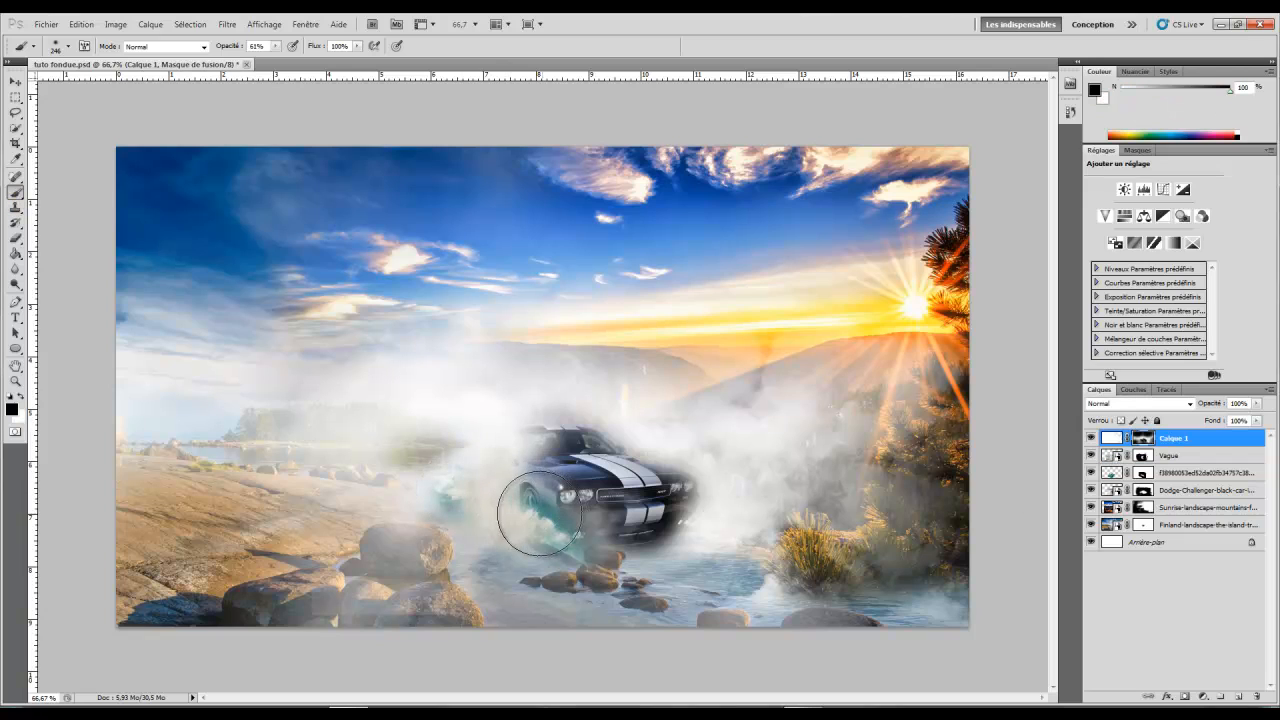
Paint black on the turquoise wave layer's mask to fade the wave's outer left edge into the fog.
{"action": "left_click", "coordinate": [1111, 475]}
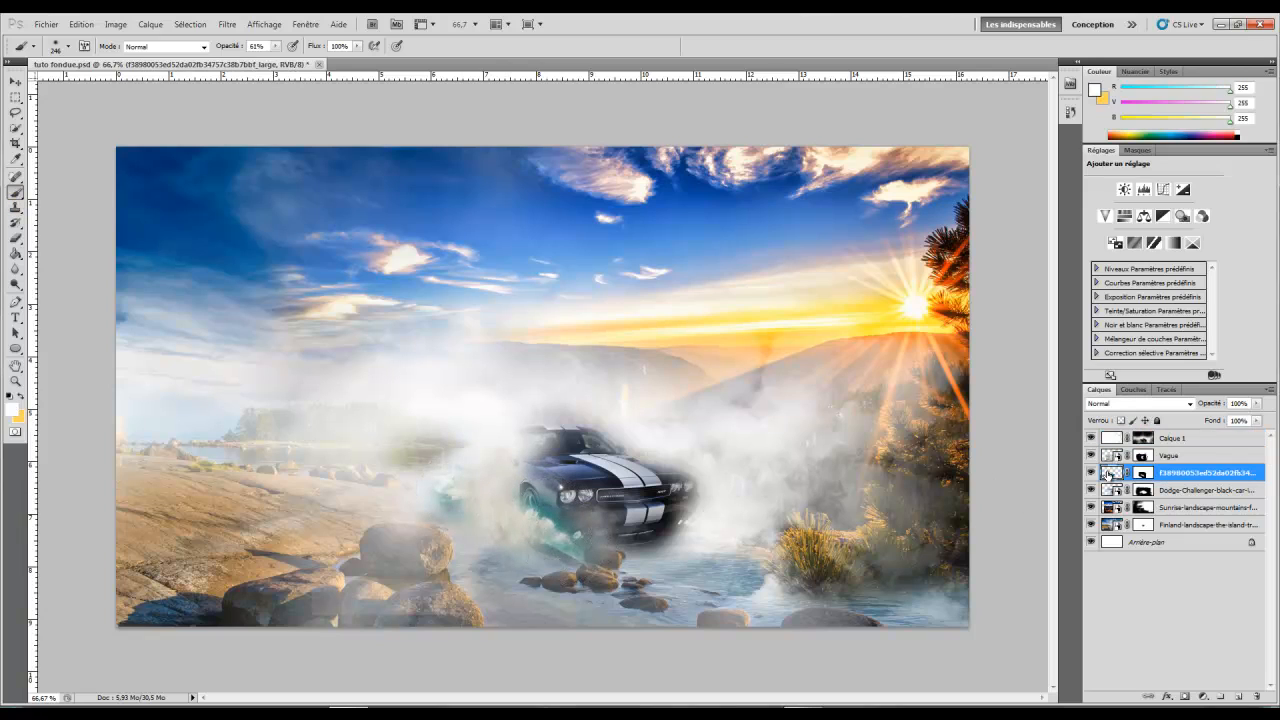
{"action": "left_click", "coordinate": [1141, 473]}
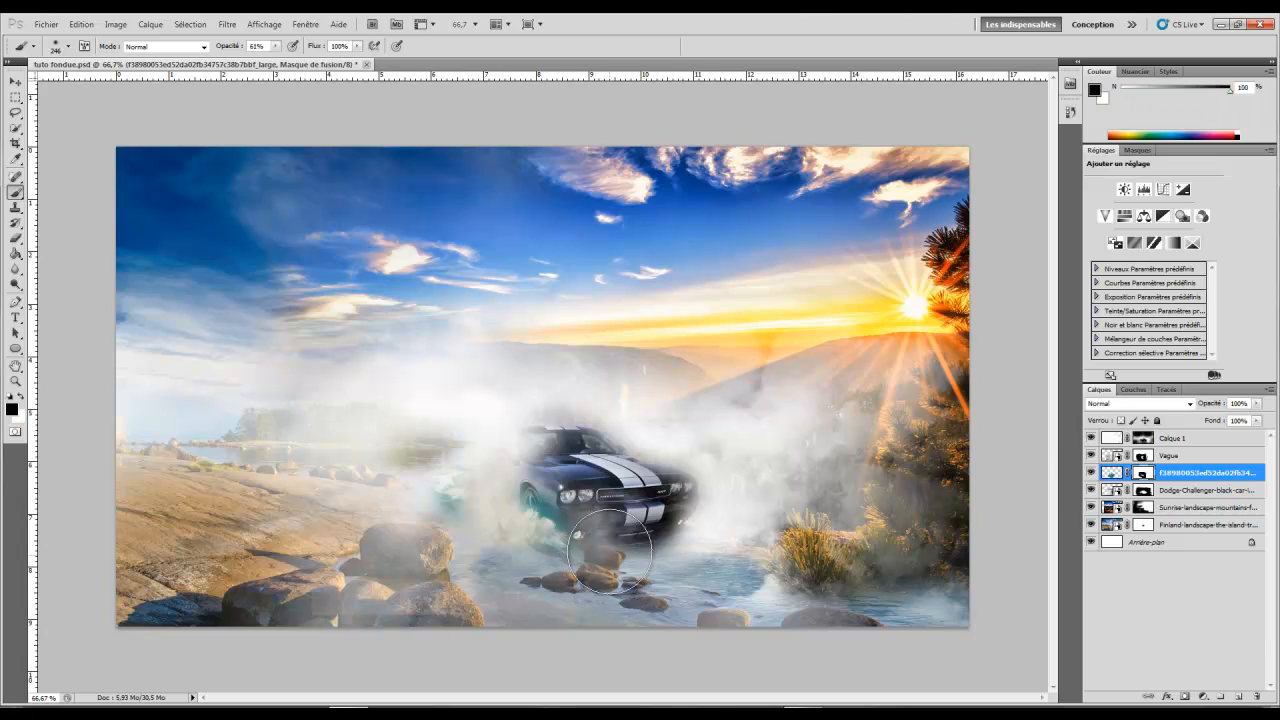
{"action": "mouse_move", "coordinate": [431, 454]}
{"action": "left_mouse_down"}
{"action": "mouse_move", "coordinate": [379, 509]}
{"action": "mouse_move", "coordinate": [455, 557]}
{"action": "mouse_move", "coordinate": [392, 517]}
{"action": "mouse_move", "coordinate": [443, 537]}
{"action": "left_mouse_up"}
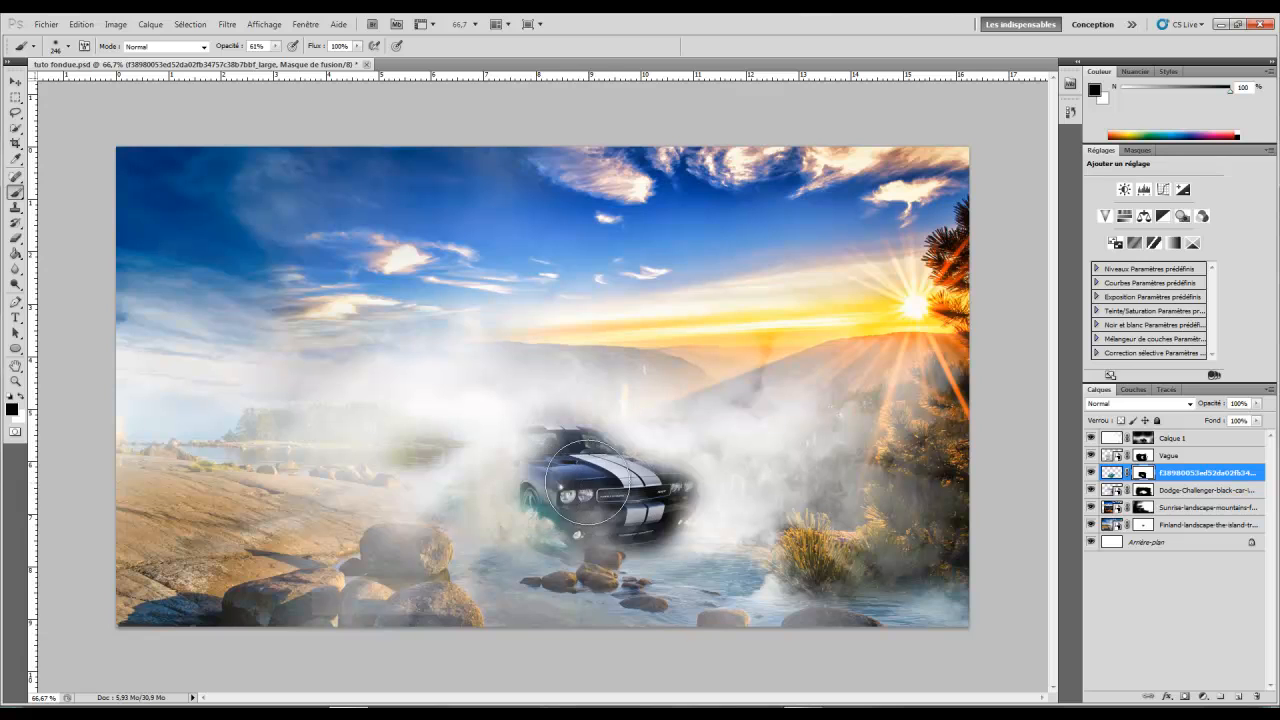
Place the Un_Texte_3D_avec_un_effet_d_eclat_d_eau26 splash image, scale it to 18.40% and move it over the car's front.
{"action": "left_click", "coordinate": [46, 24]}
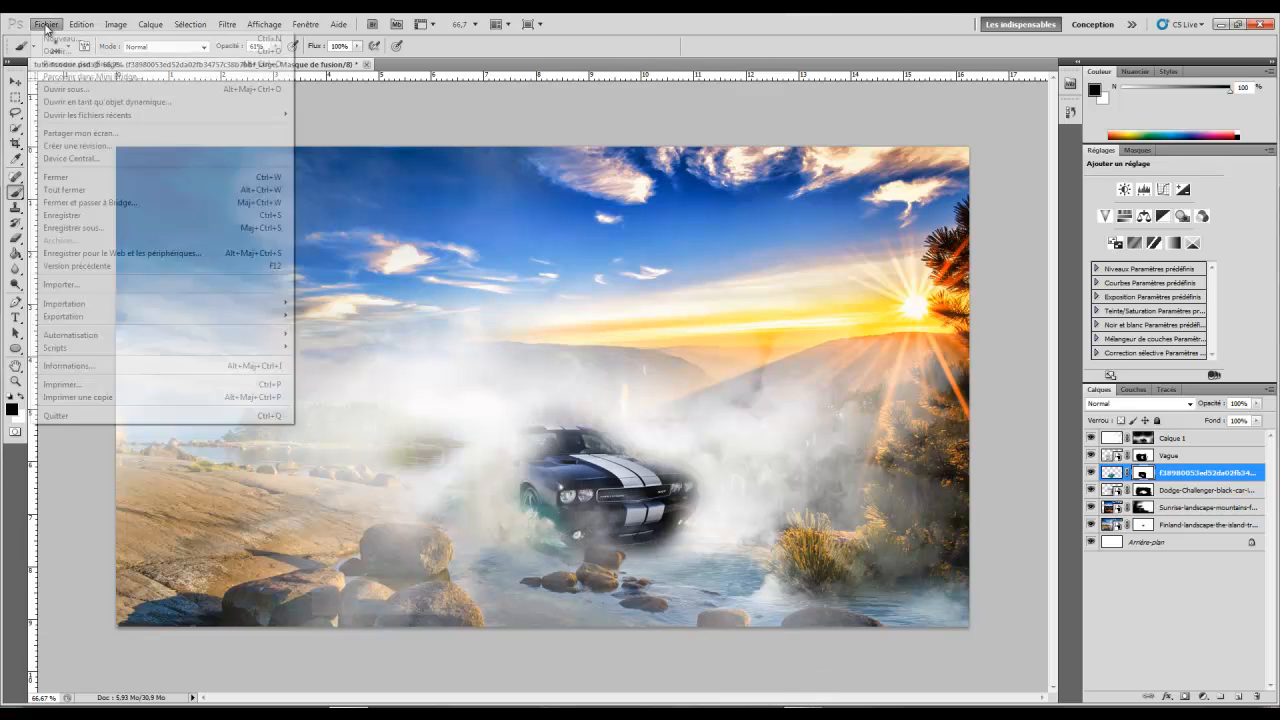
{"action": "left_click", "coordinate": [100, 285]}
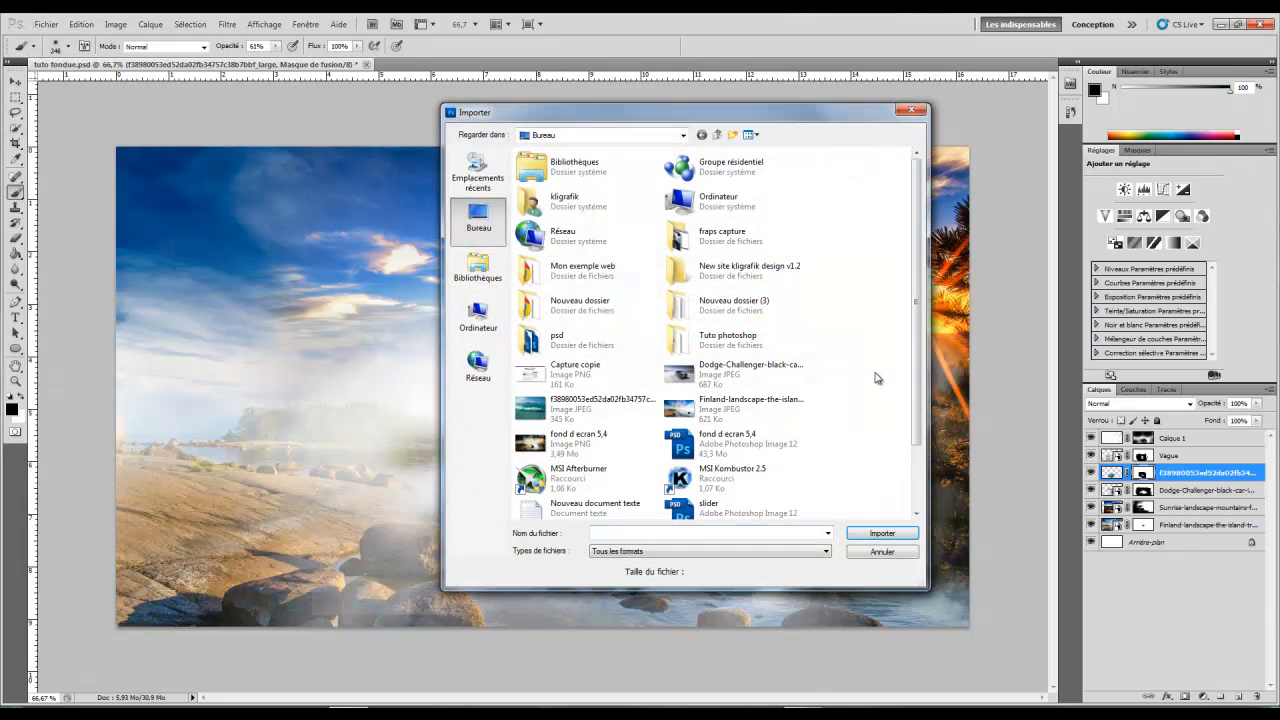
{"action": "scroll", "coordinate": [850, 385], "scroll_direction": "down", "scroll_amount": 2}
{"action": "double_click", "coordinate": [600, 495]}
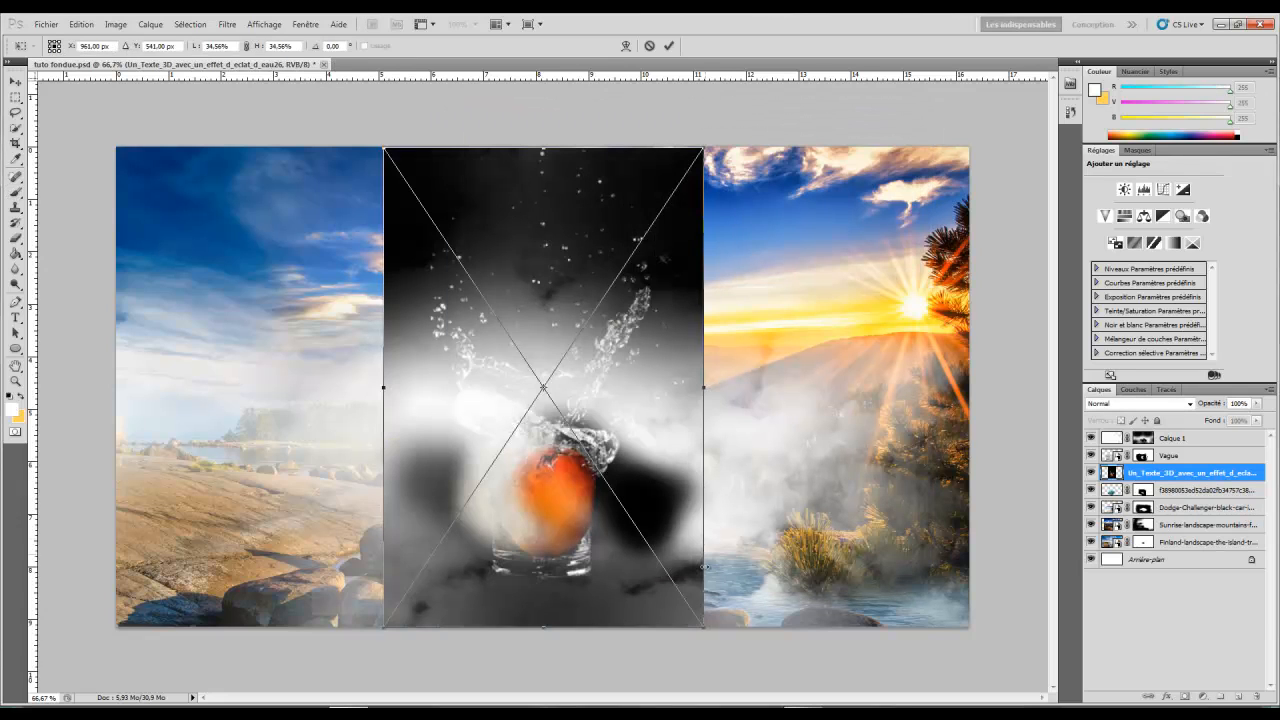
{"action": "left_click_drag", "start_coordinate": [705, 628], "coordinate": [554, 405]}
{"action": "left_click_drag", "start_coordinate": [495, 326], "coordinate": [569, 516]}
Set the splash layer's blend mode to Superposition and lower the image beside the car's front left wheel.
{"action": "left_click", "coordinate": [1140, 404]}
{"action": "left_click", "coordinate": [1120, 166]}
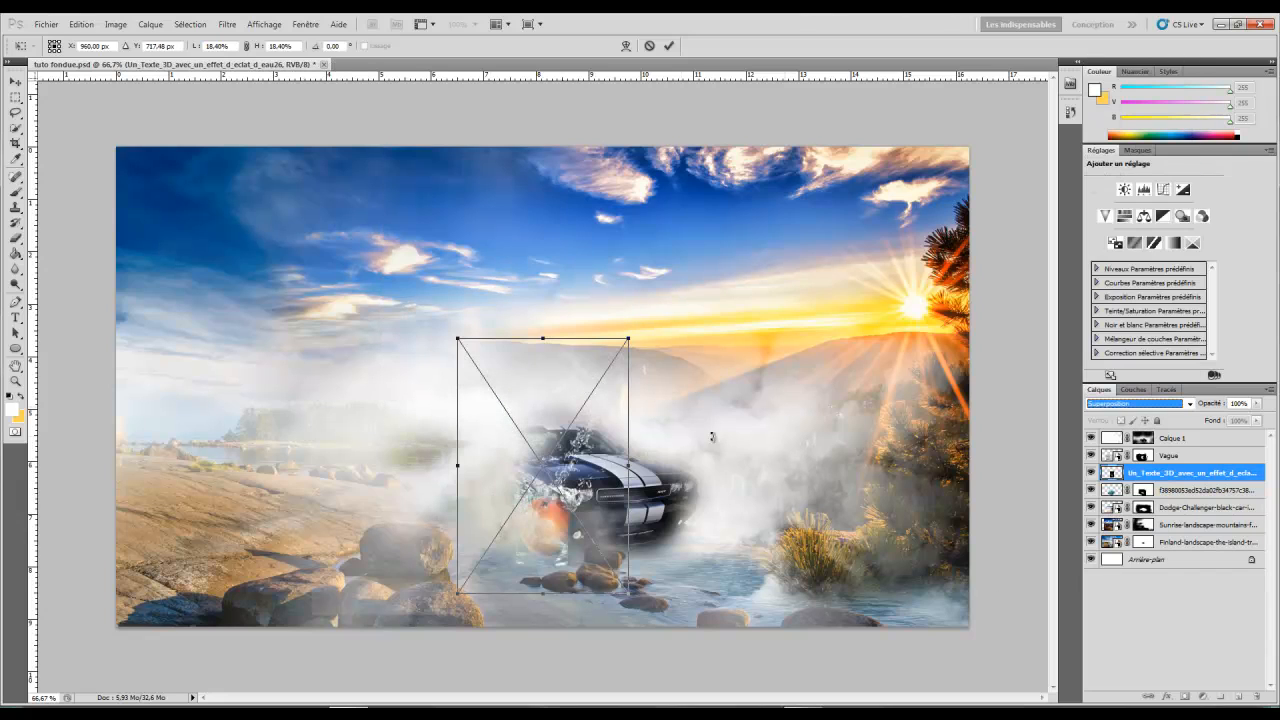
{"action": "left_click_drag", "start_coordinate": [491, 464], "coordinate": [496, 511]}
{"action": "key", "text": "Return"}
Move the splash layer to the top of the layer stack and nudge the image slightly beside the front wheel.
{"action": "left_click_drag", "start_coordinate": [1180, 472], "coordinate": [1180, 436]}
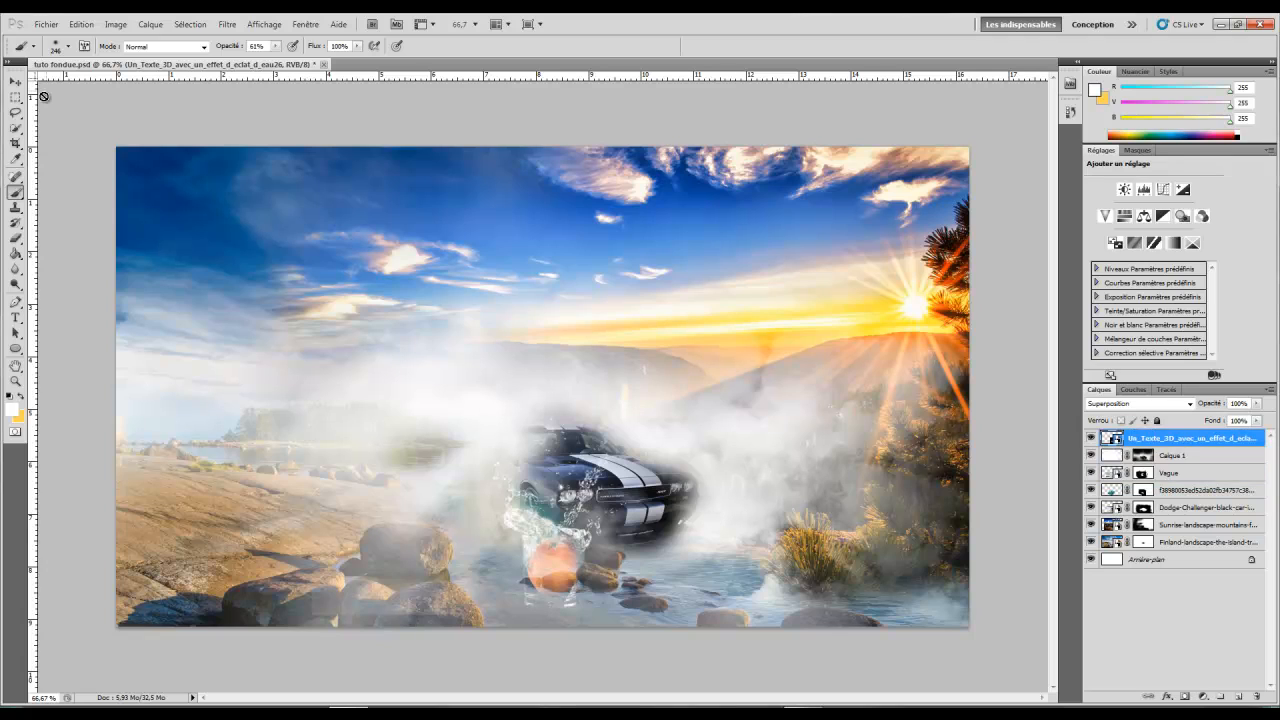
{"action": "left_click", "coordinate": [16, 84]}
{"action": "left_click_drag", "start_coordinate": [511, 492], "coordinate": [515, 494]}
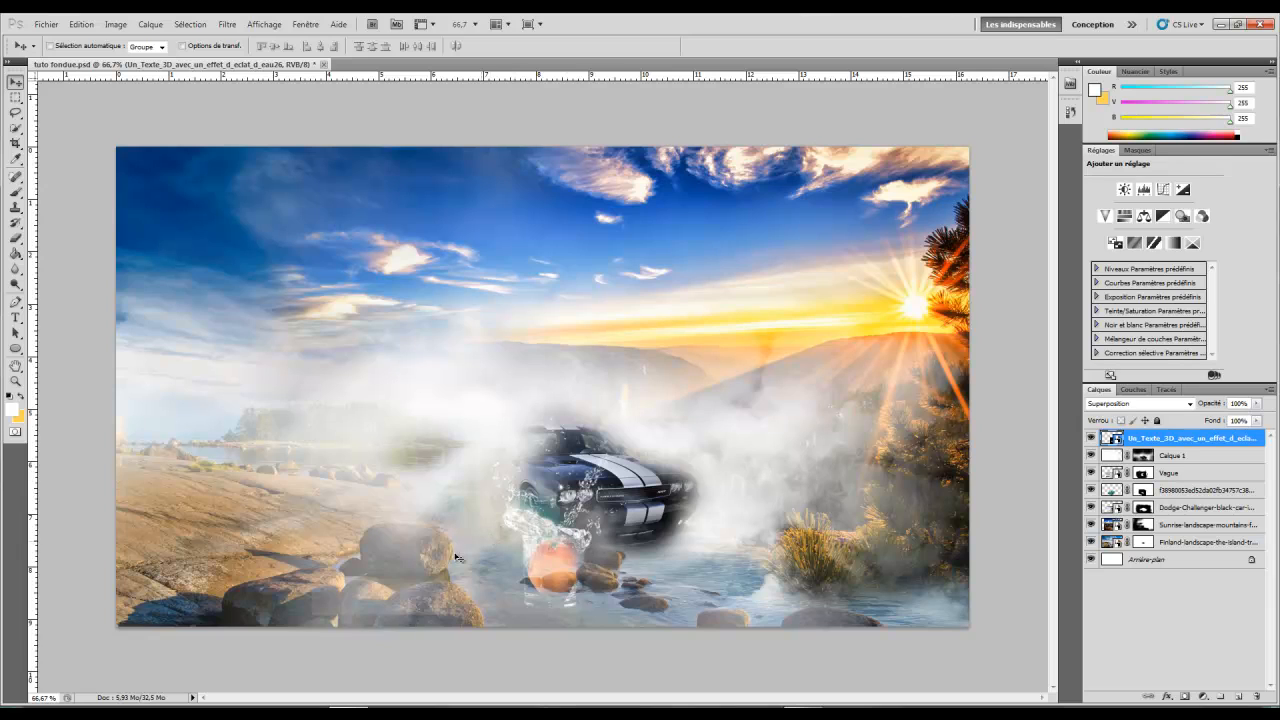
Add a layer mask to the splash layer and brush out the orange and the glass below the splash at 61% opacity.
{"action": "left_click", "coordinate": [17, 194]}
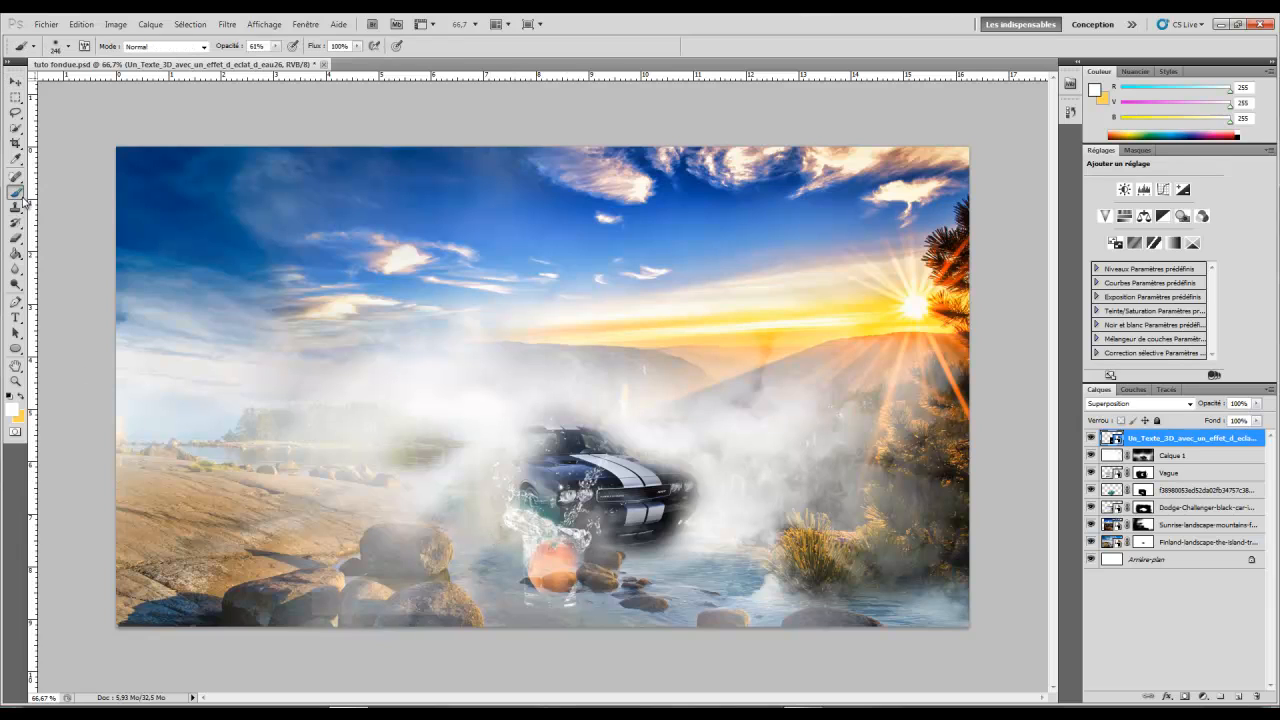
{"action": "left_click", "coordinate": [1201, 697]}
{"action": "mouse_move", "coordinate": [542, 596]}
{"action": "left_mouse_down"}
{"action": "mouse_move", "coordinate": [598, 623]}
{"action": "mouse_move", "coordinate": [485, 623]}
{"action": "mouse_move", "coordinate": [626, 610]}
{"action": "mouse_move", "coordinate": [514, 607]}
{"action": "mouse_move", "coordinate": [576, 587]}
{"action": "mouse_move", "coordinate": [504, 576]}
{"action": "mouse_move", "coordinate": [540, 578]}
{"action": "left_mouse_up"}
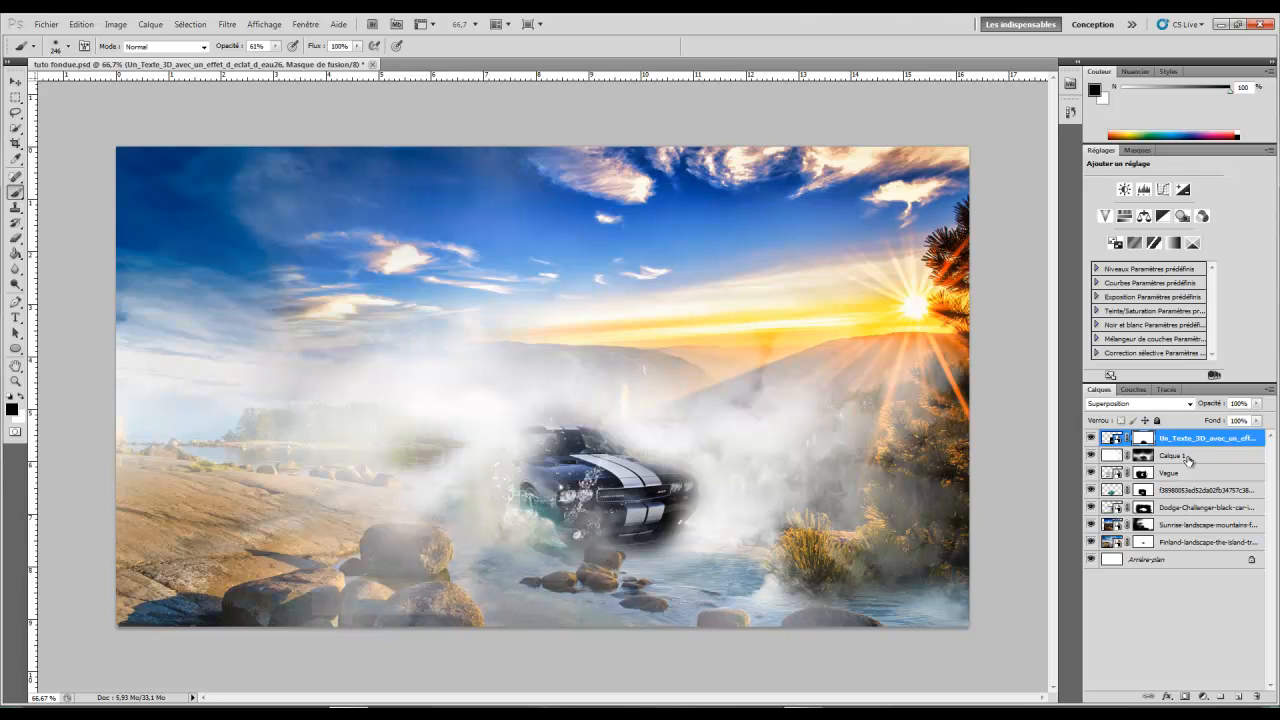
Change the splash layer's blend mode to Densité linéaire - (Ajout) and duplicate the layer twice.
{"action": "left_click", "coordinate": [1140, 403]}
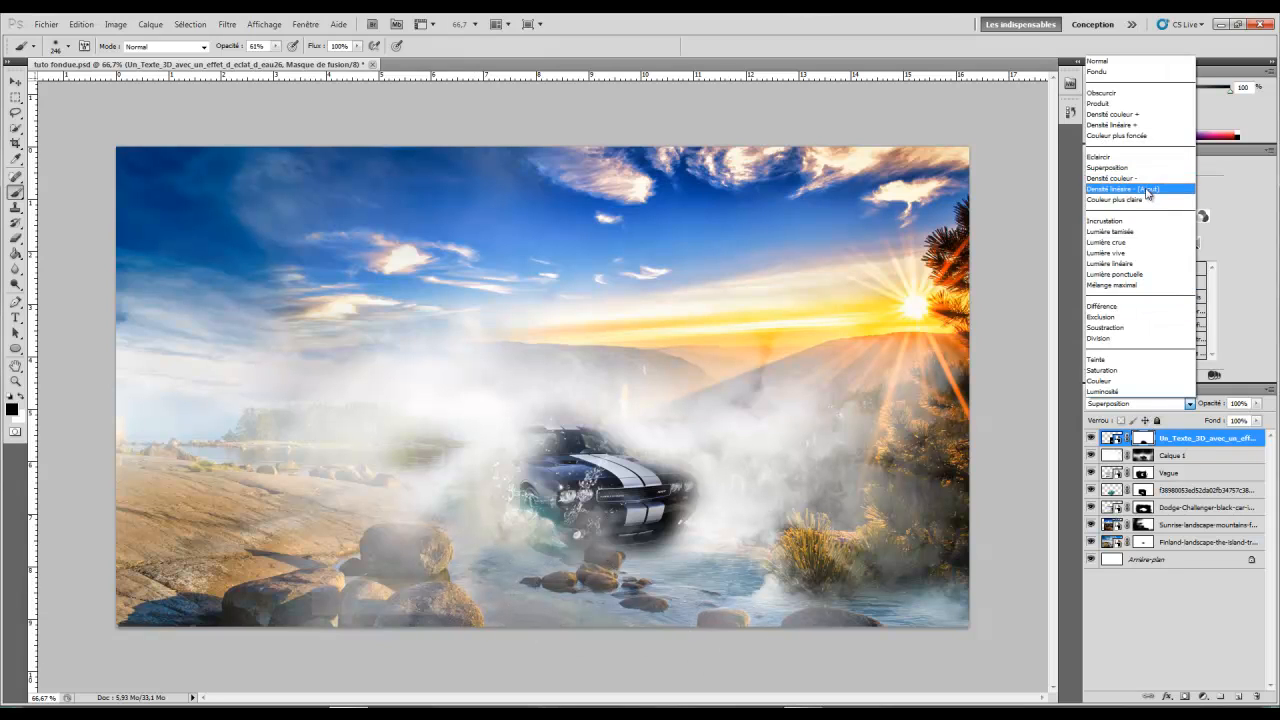
{"action": "left_click", "coordinate": [1148, 189]}
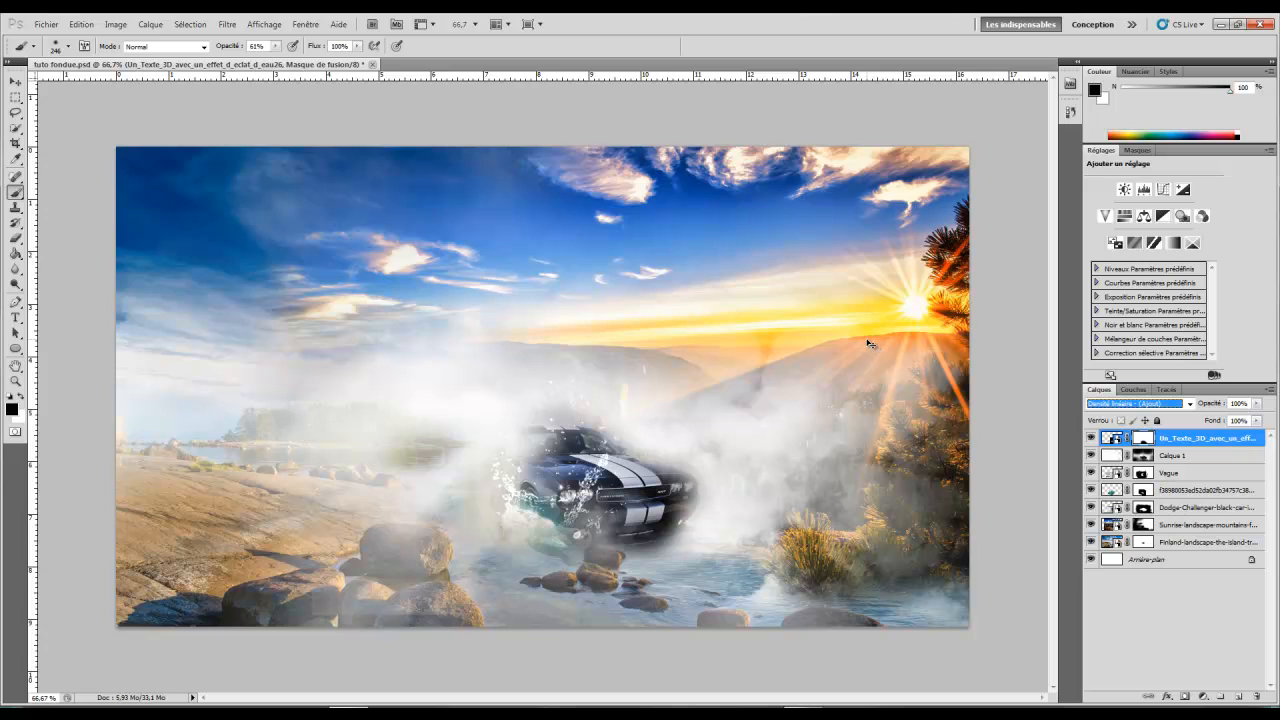
{"action": "key", "text": "ctrl+j"}
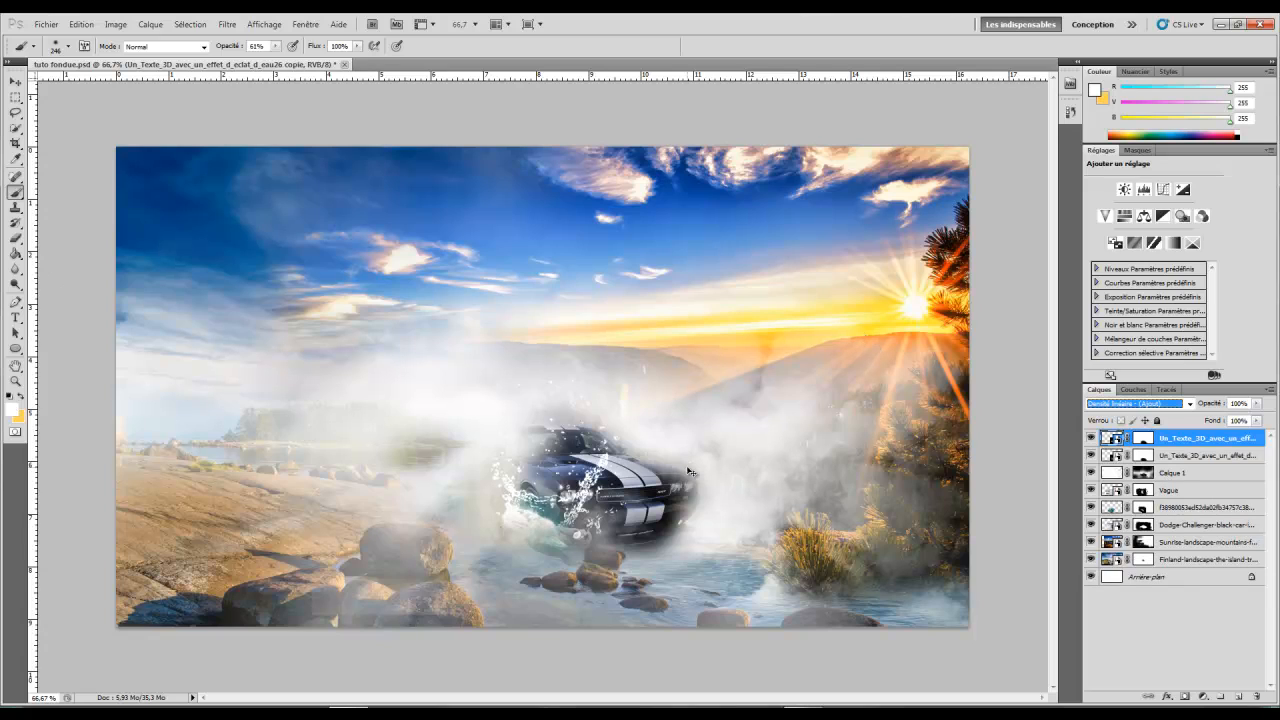
{"action": "key", "text": "ctrl+j"}
Move the top splash copy across to the right end of the car's front and mirror it.
{"action": "left_click", "coordinate": [15, 82]}
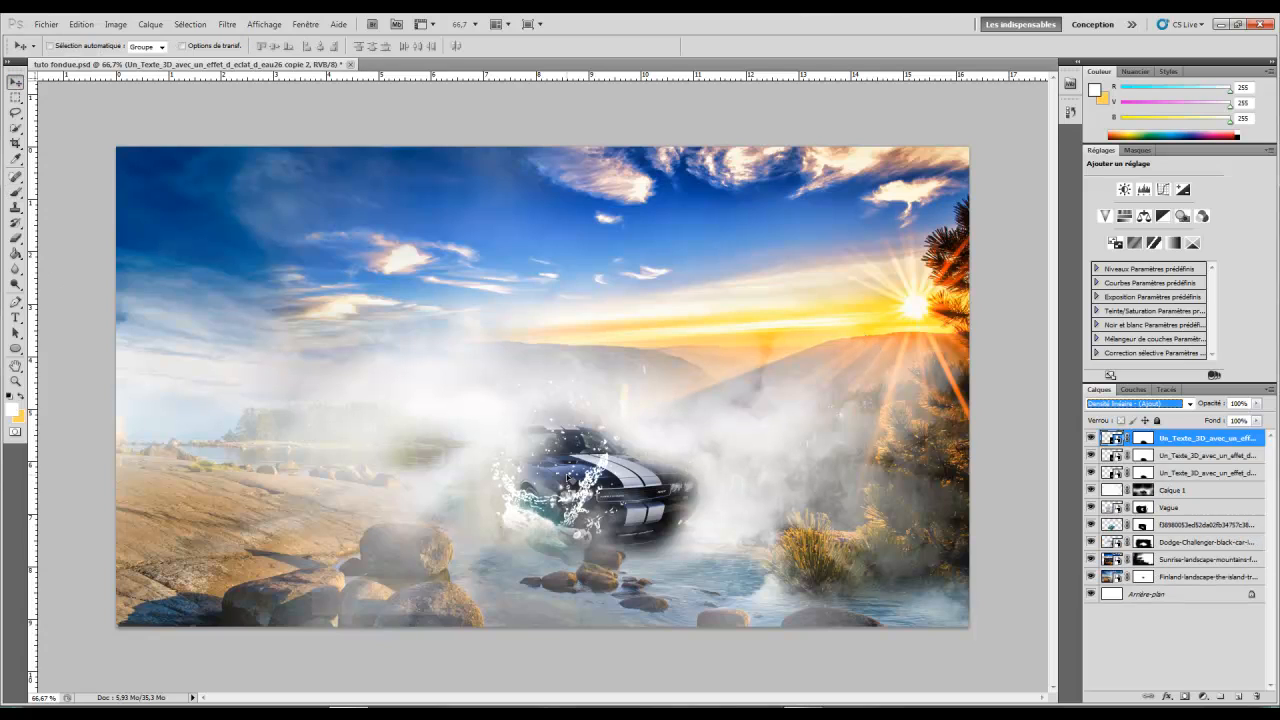
{"action": "left_click_drag", "start_coordinate": [567, 478], "coordinate": [684, 487]}
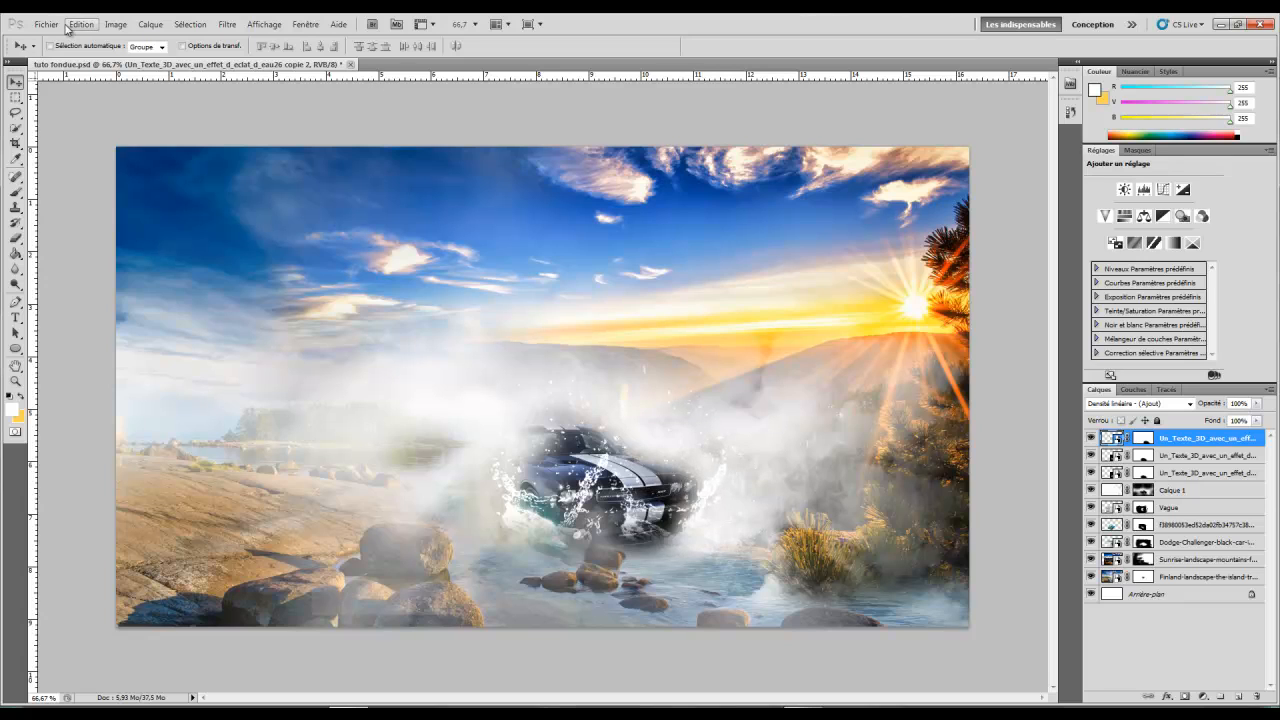
{"action": "left_click", "coordinate": [116, 24]}
{"action": "mouse_move", "coordinate": [98, 22]}
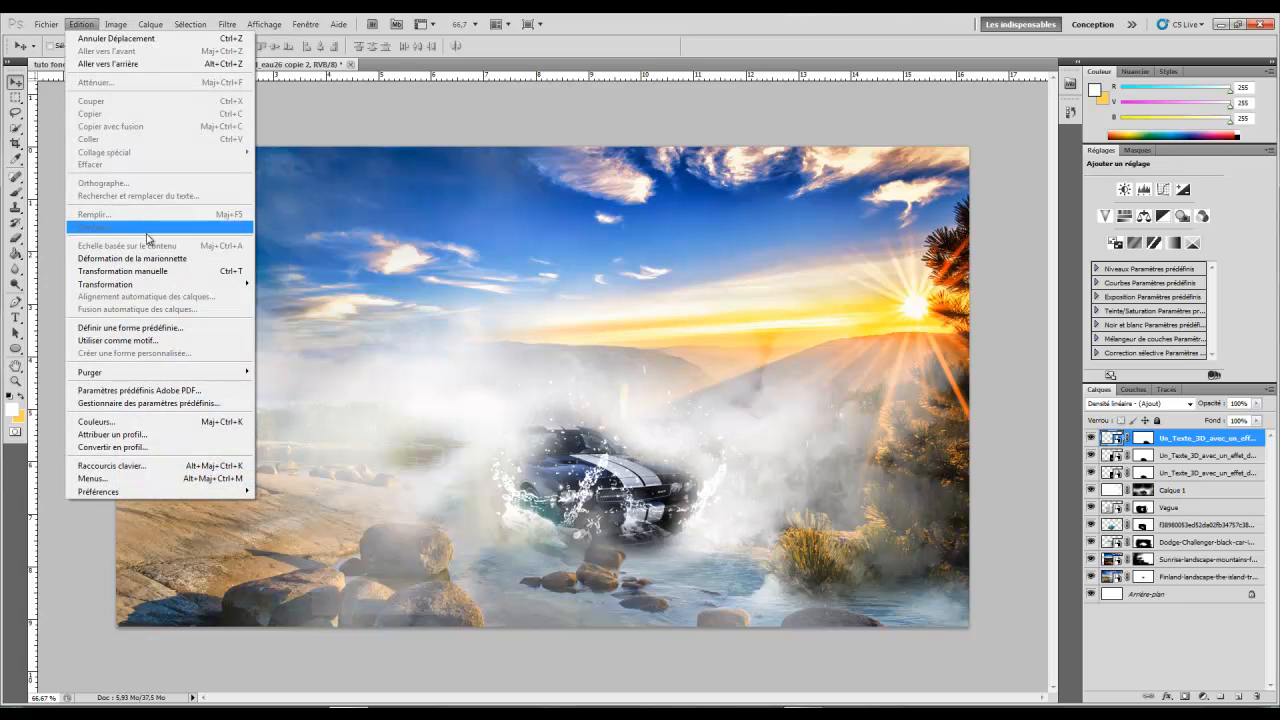
{"action": "mouse_move", "coordinate": [165, 285]}
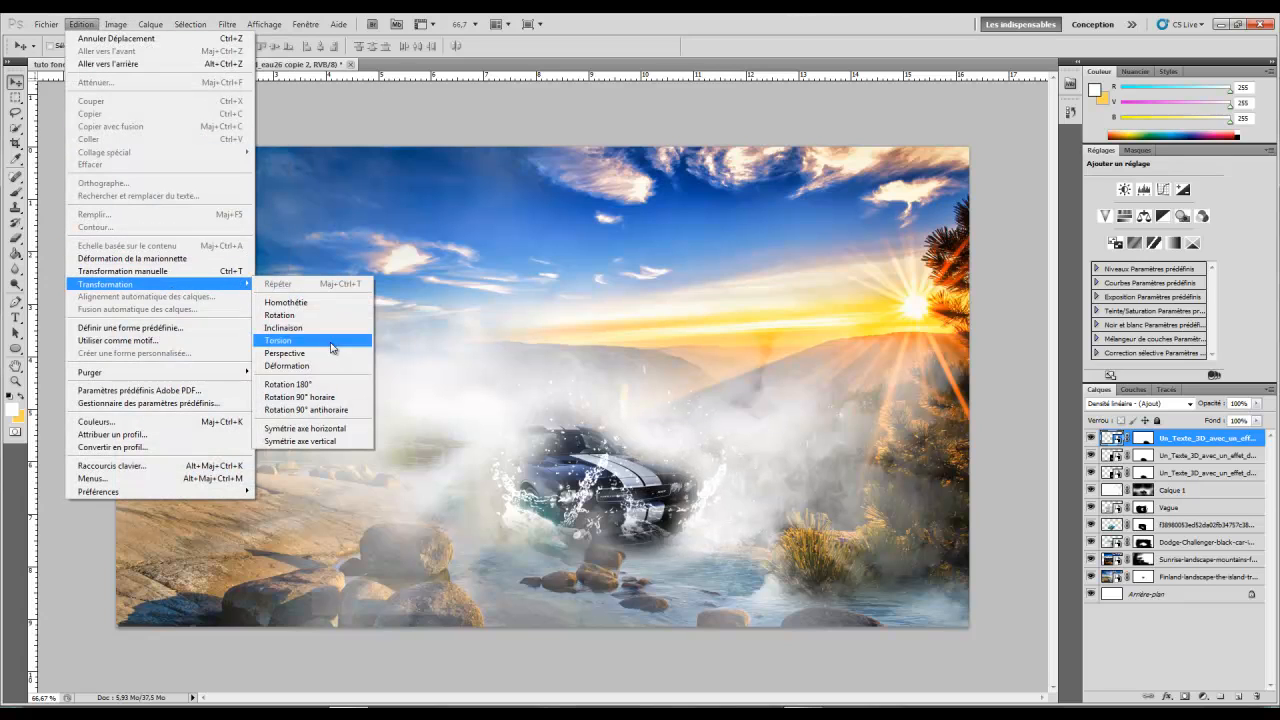
{"action": "left_click", "coordinate": [347, 441]}
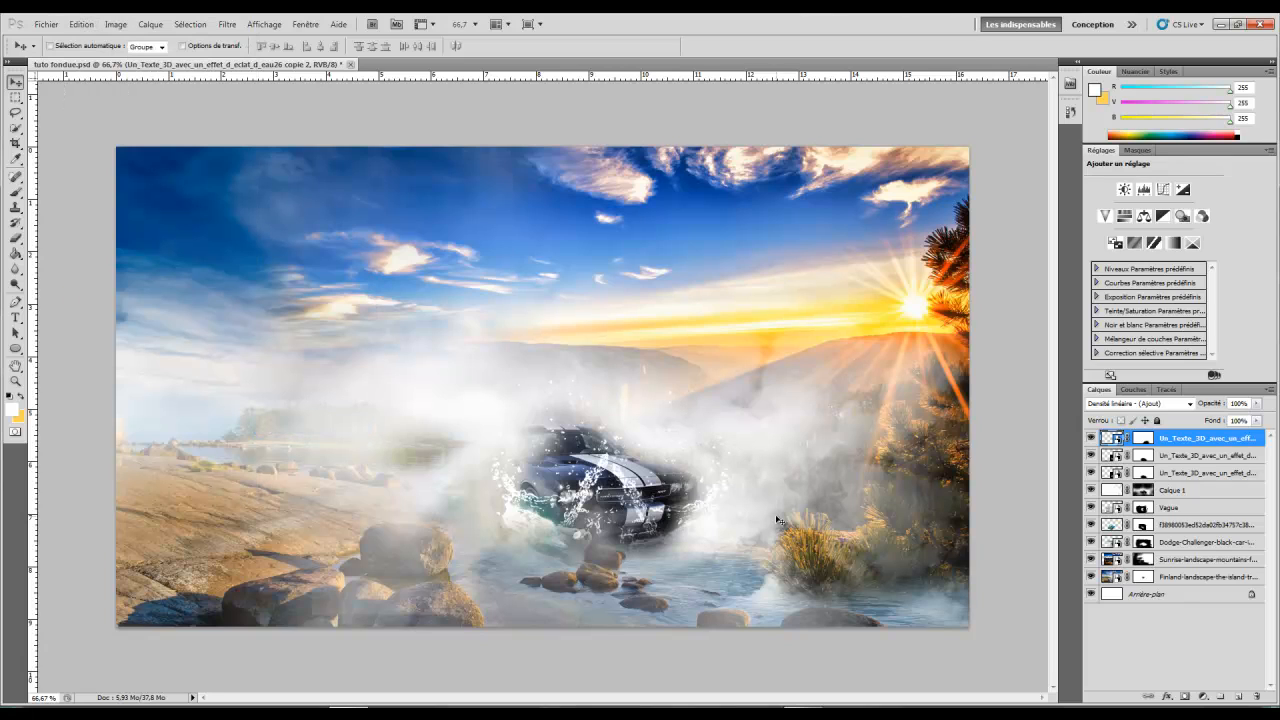
Scale the top splash copy to 72.81%, rotate it to about -48.10° and fit it around the right end of the car's front.
{"action": "key", "text": "ctrl+t"}
{"action": "left_click_drag", "start_coordinate": [760, 649], "coordinate": [783, 528]}
{"action": "left_click_drag", "start_coordinate": [655, 441], "coordinate": [688, 468]}
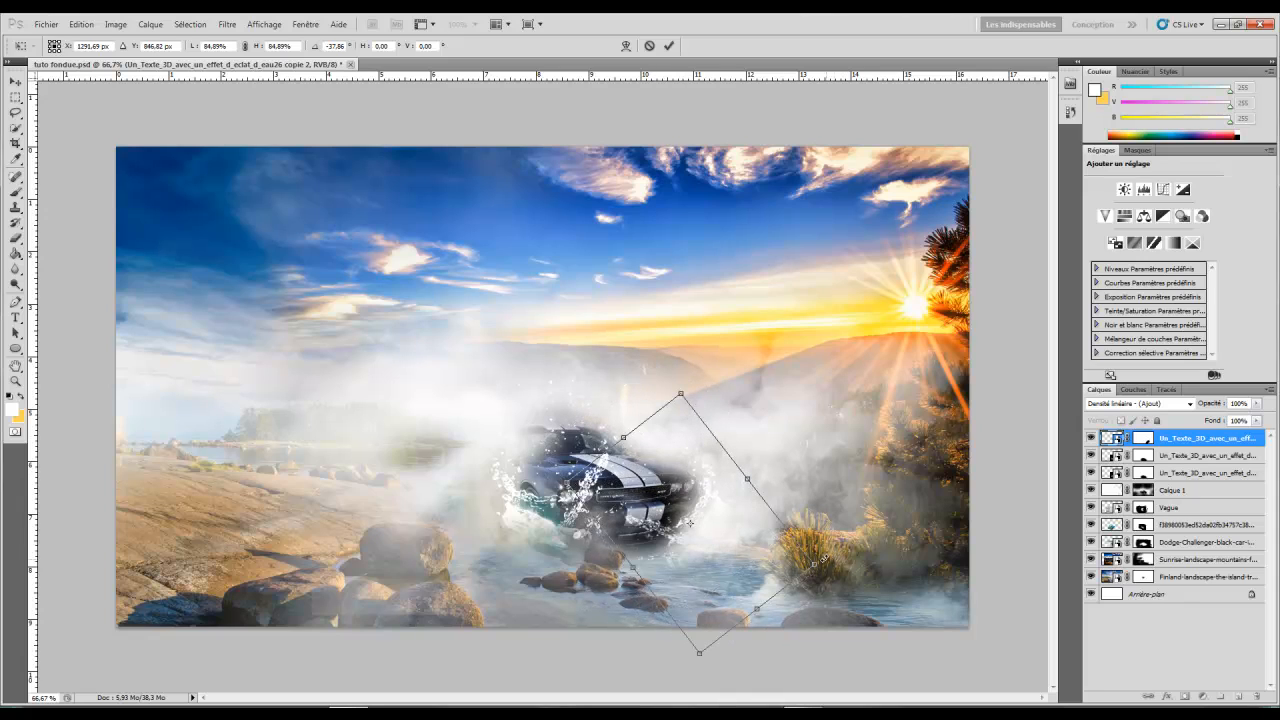
{"action": "left_click_drag", "start_coordinate": [813, 563], "coordinate": [740, 497]}
{"action": "left_click_drag", "start_coordinate": [831, 536], "coordinate": [788, 526]}
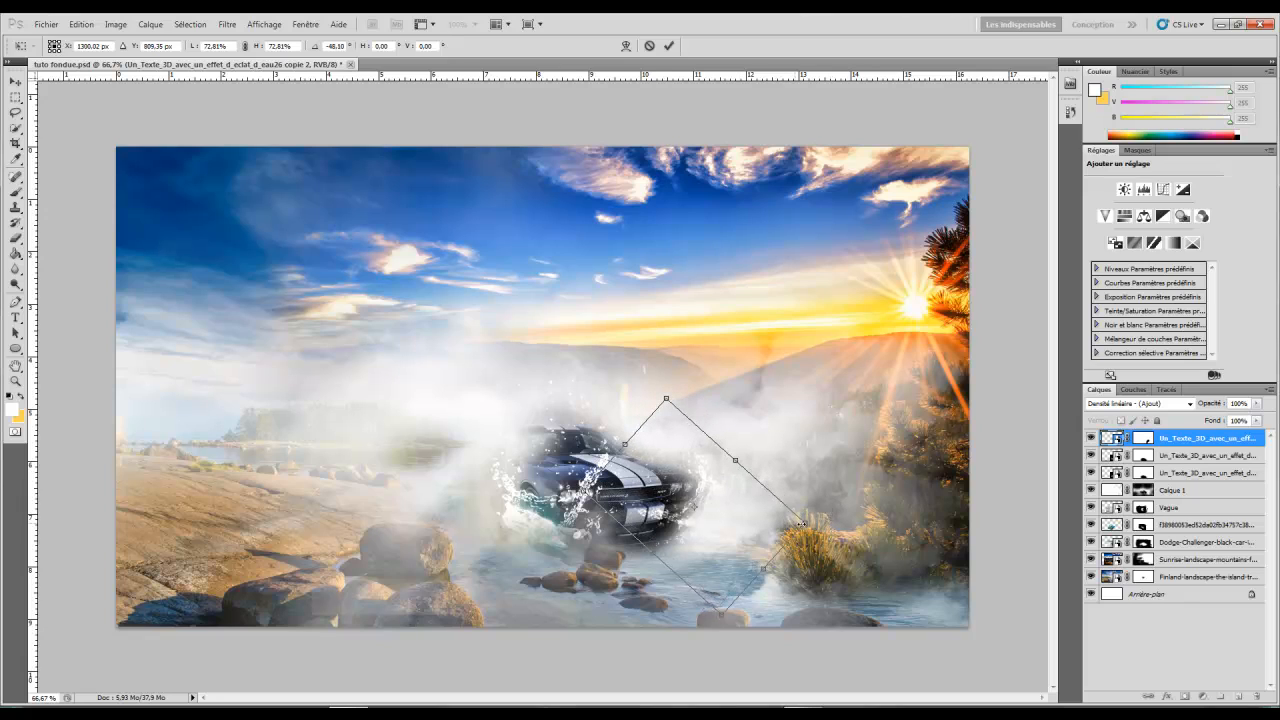
{"action": "key", "text": "Return"}
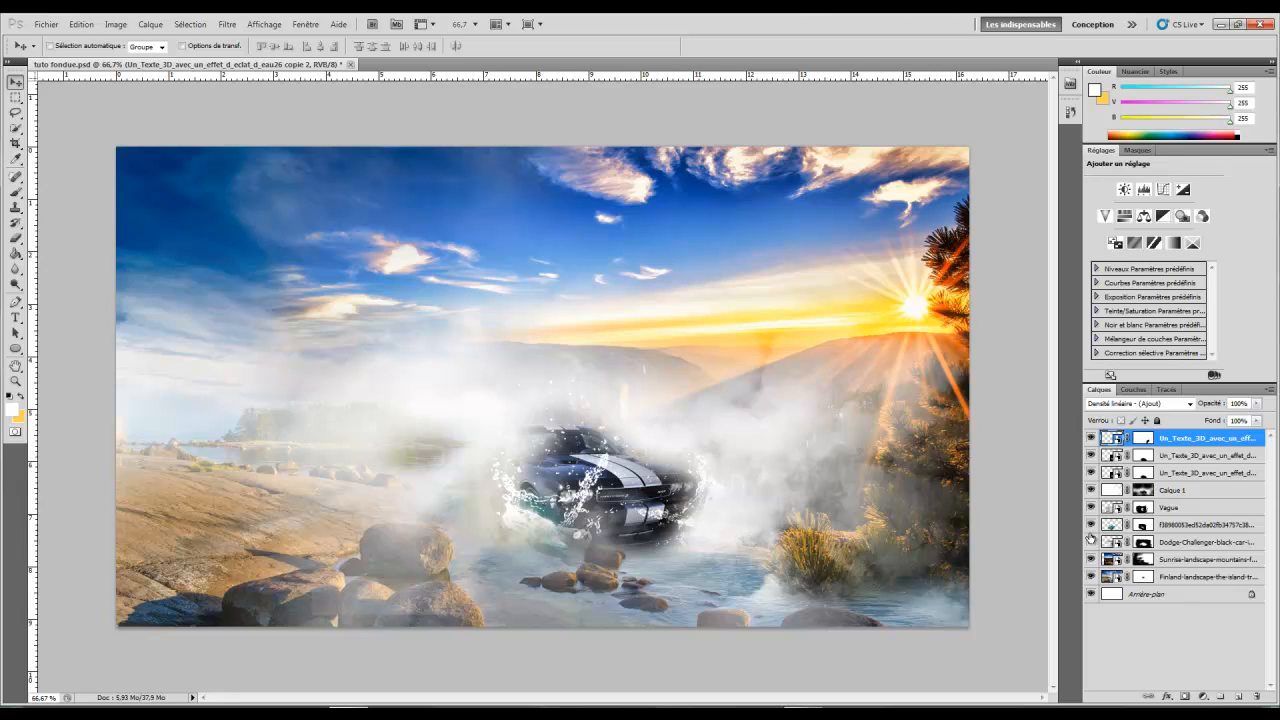
Brush out the splash covering the car's front on the two lower splash layers' masks with an 85 px soft brush at 61% opacity.
{"action": "key", "text": "ctrl+j"}
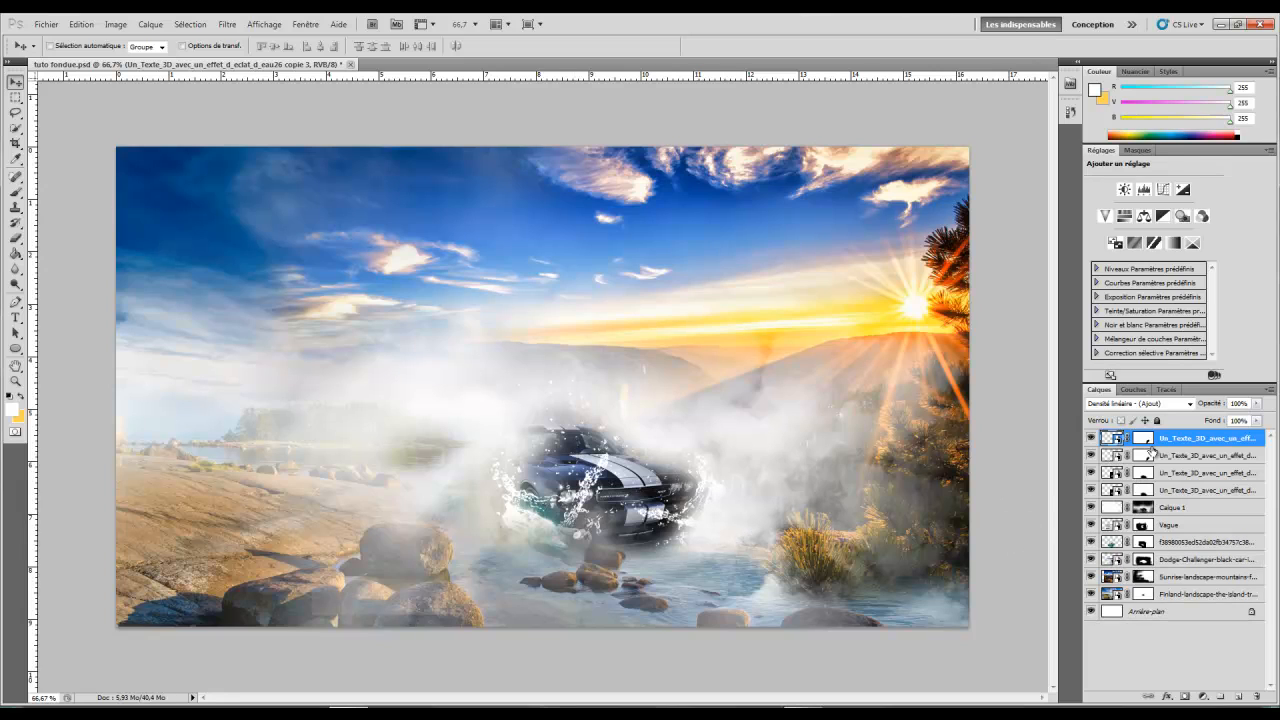
{"action": "key", "text": "ctrl+z"}
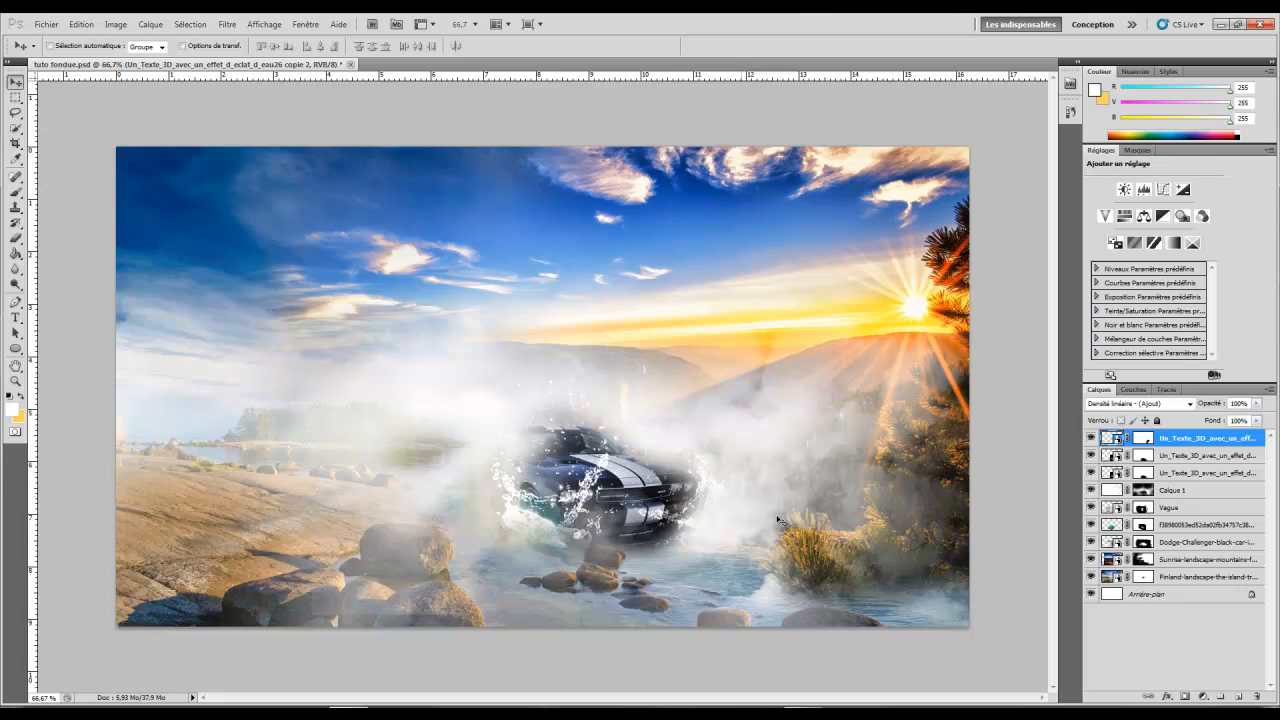
{"action": "left_click", "coordinate": [1144, 461]}
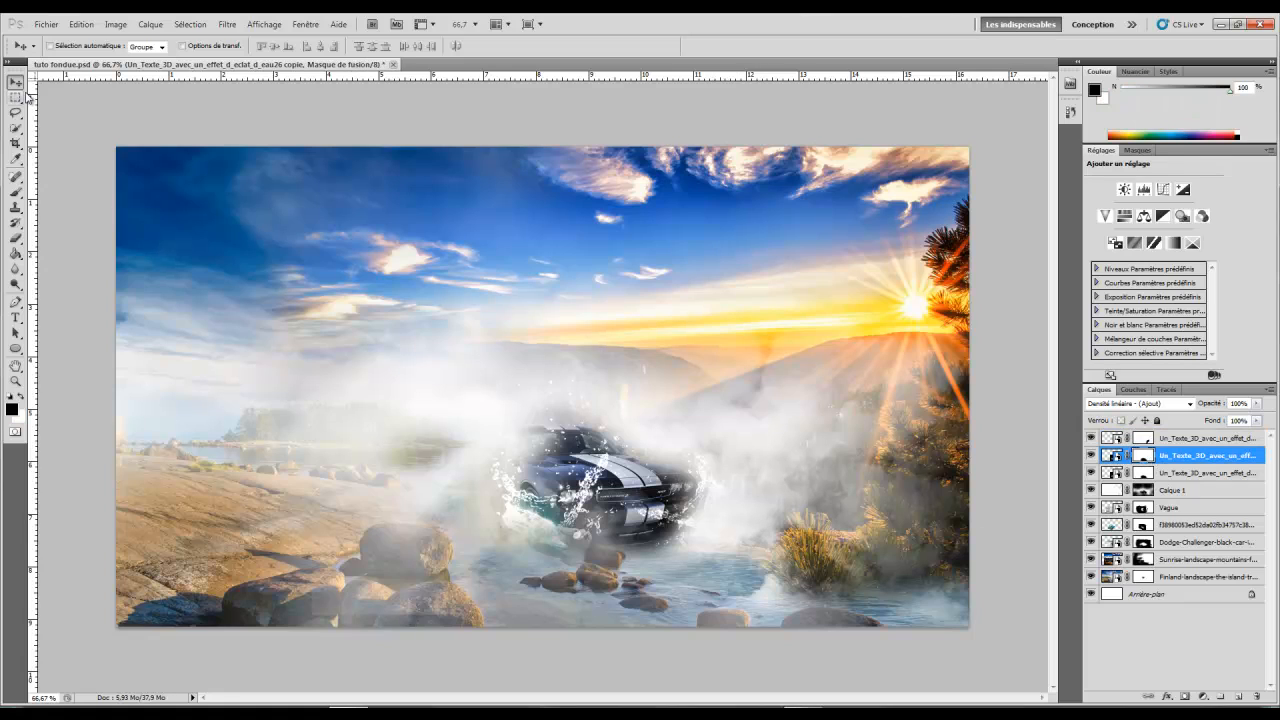
{"action": "left_click", "coordinate": [16, 193]}
{"action": "right_click", "coordinate": [600, 438]}
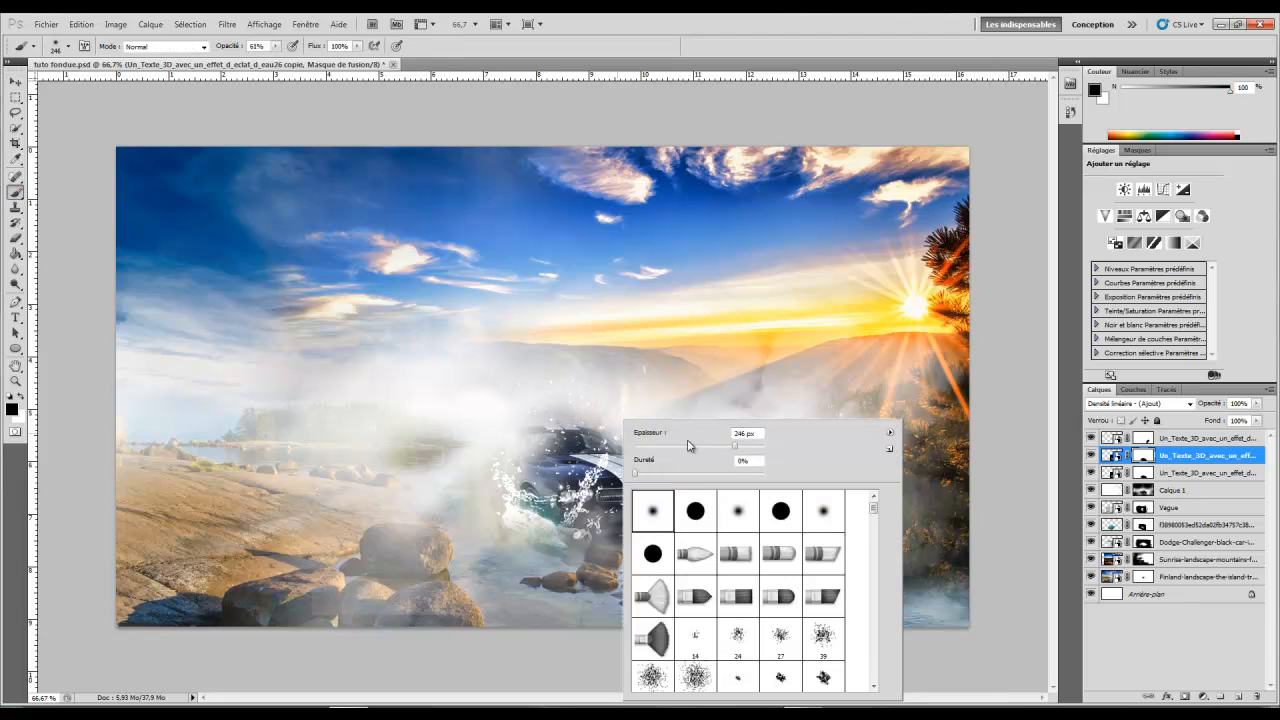
{"action": "left_click_drag", "start_coordinate": [698, 447], "coordinate": [689, 447]}
{"action": "left_click_drag", "start_coordinate": [577, 493], "coordinate": [576, 506]}
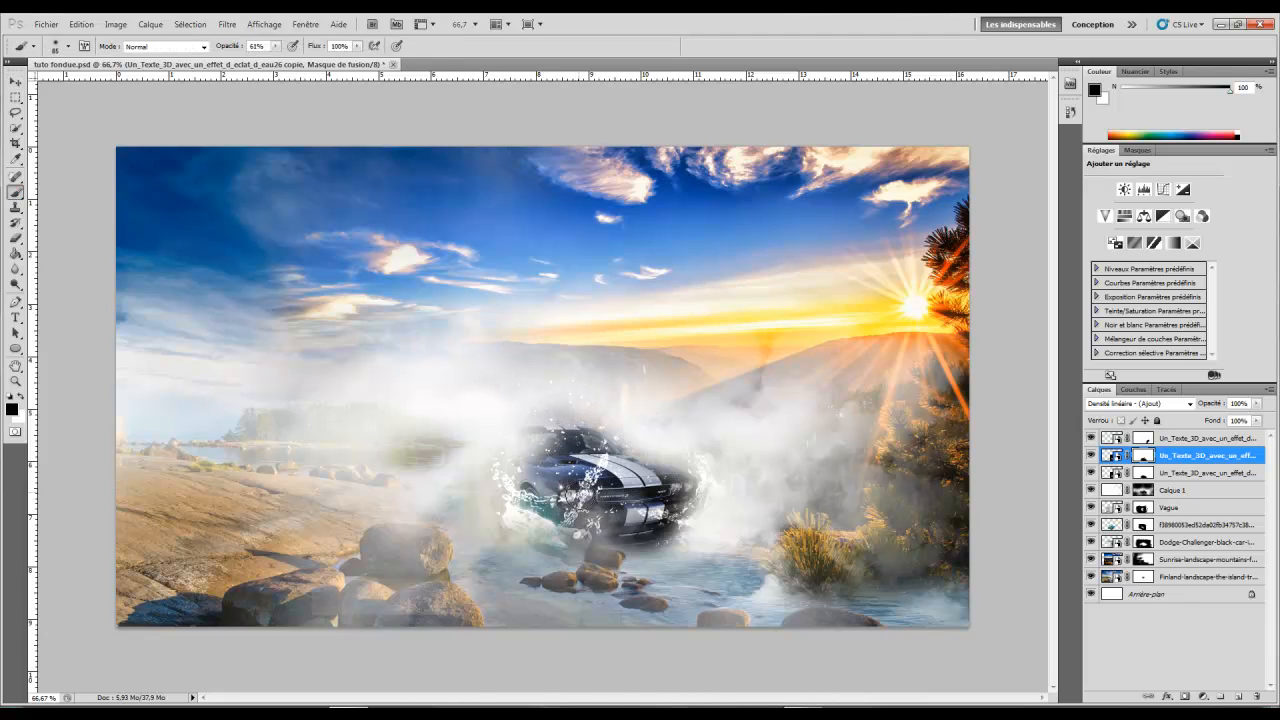
{"action": "left_click", "coordinate": [1136, 476]}
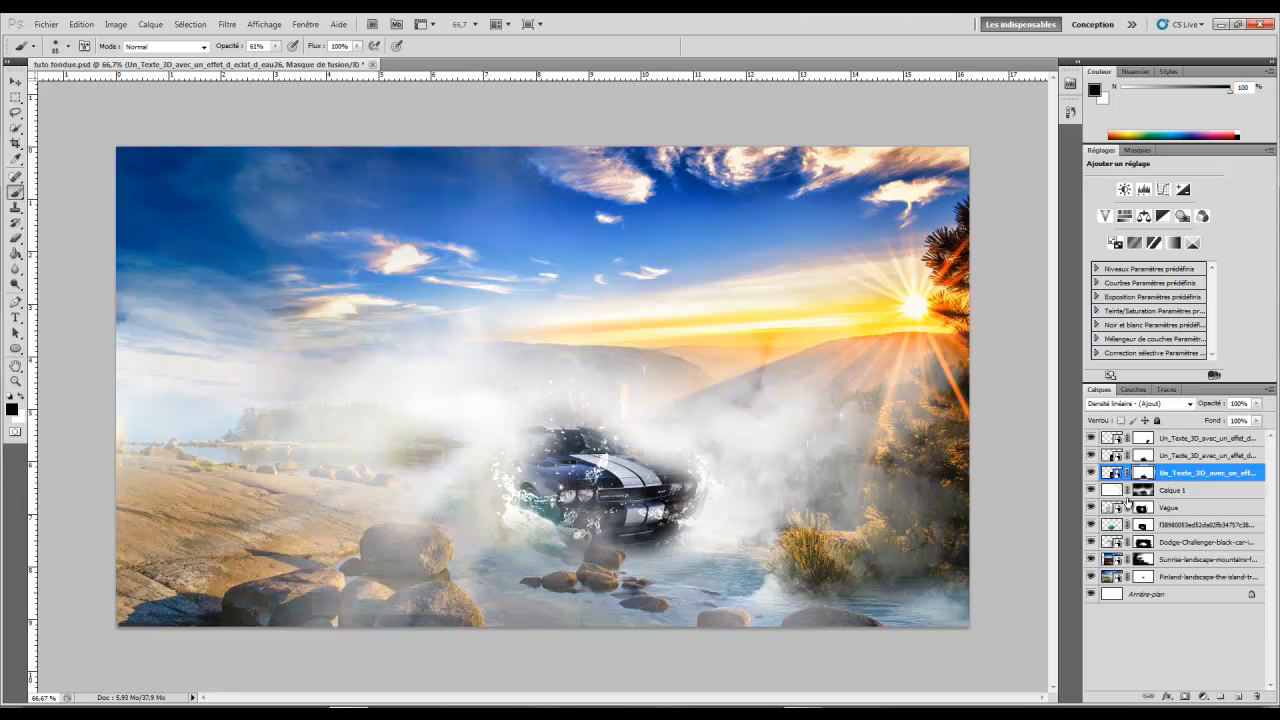
{"action": "left_click", "coordinate": [1144, 457]}
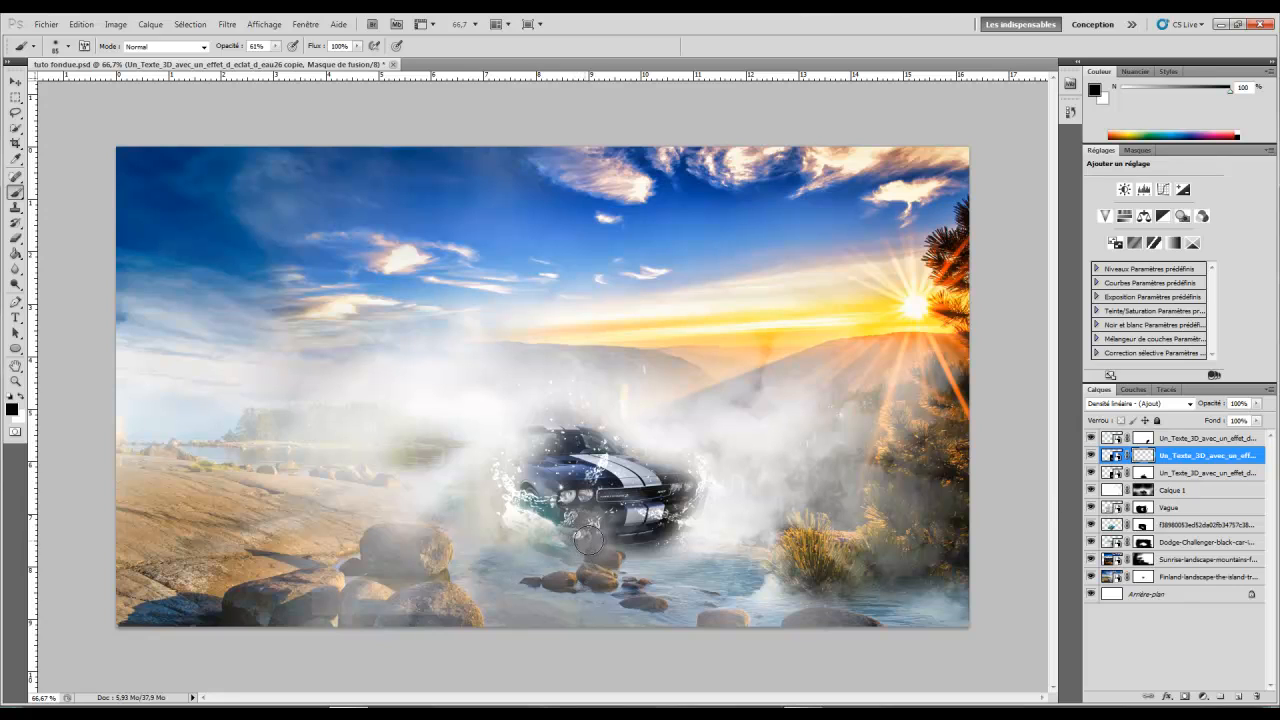
{"action": "left_click", "coordinate": [1138, 472]}
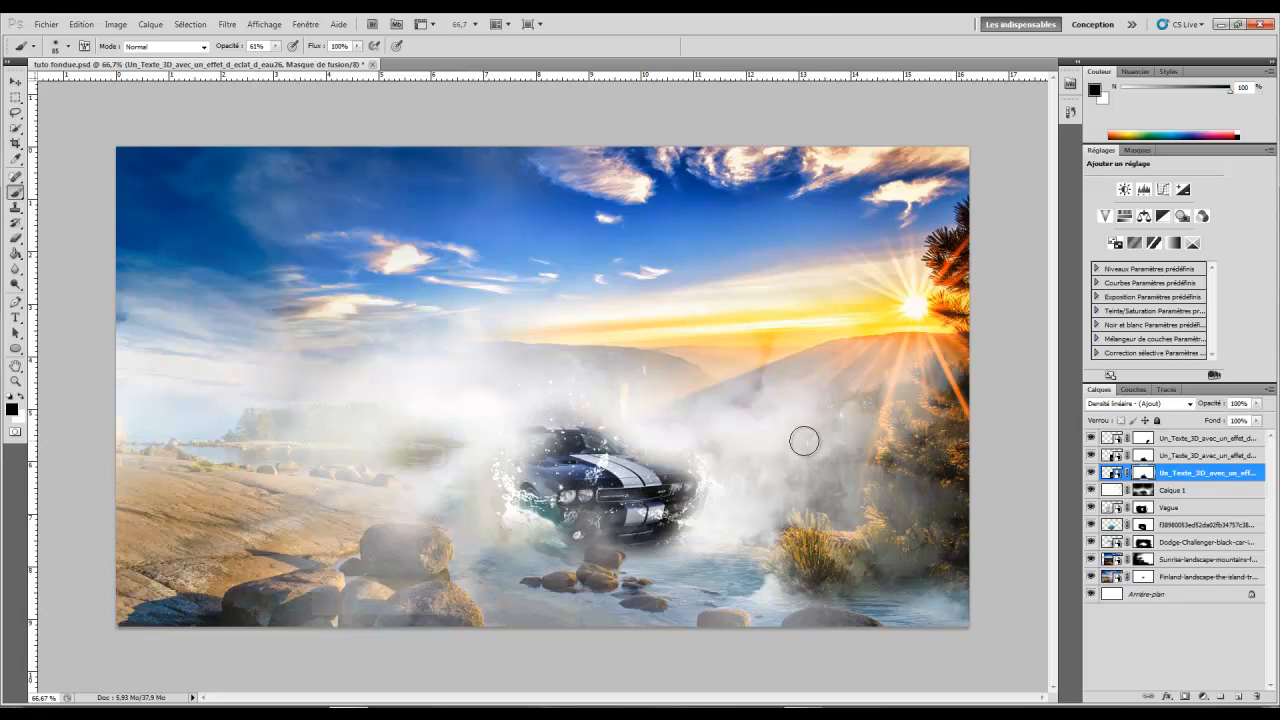
Add a Courbes adjustment layer above all layers, pull down the shadows and set the highlight point to Entrée 210, Sortie 198, then compare before and after.
{"action": "key", "text": "alt+bracketright"}
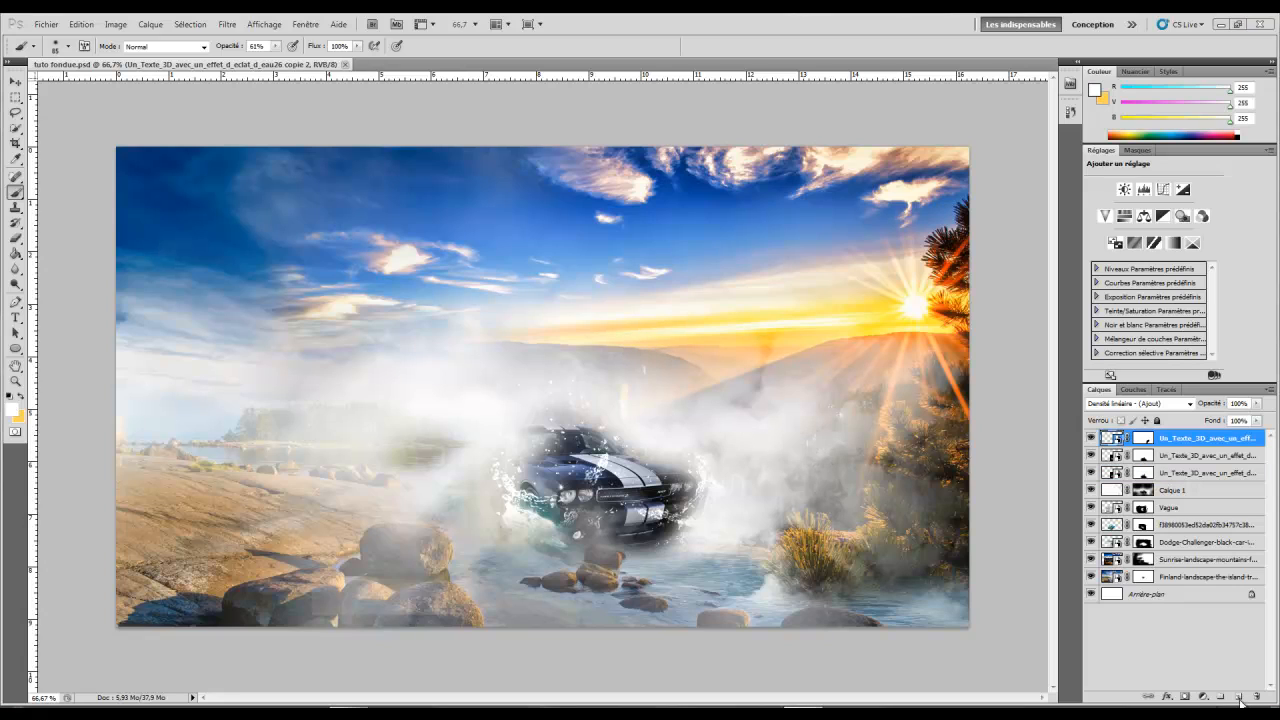
{"action": "left_click", "coordinate": [151, 24]}
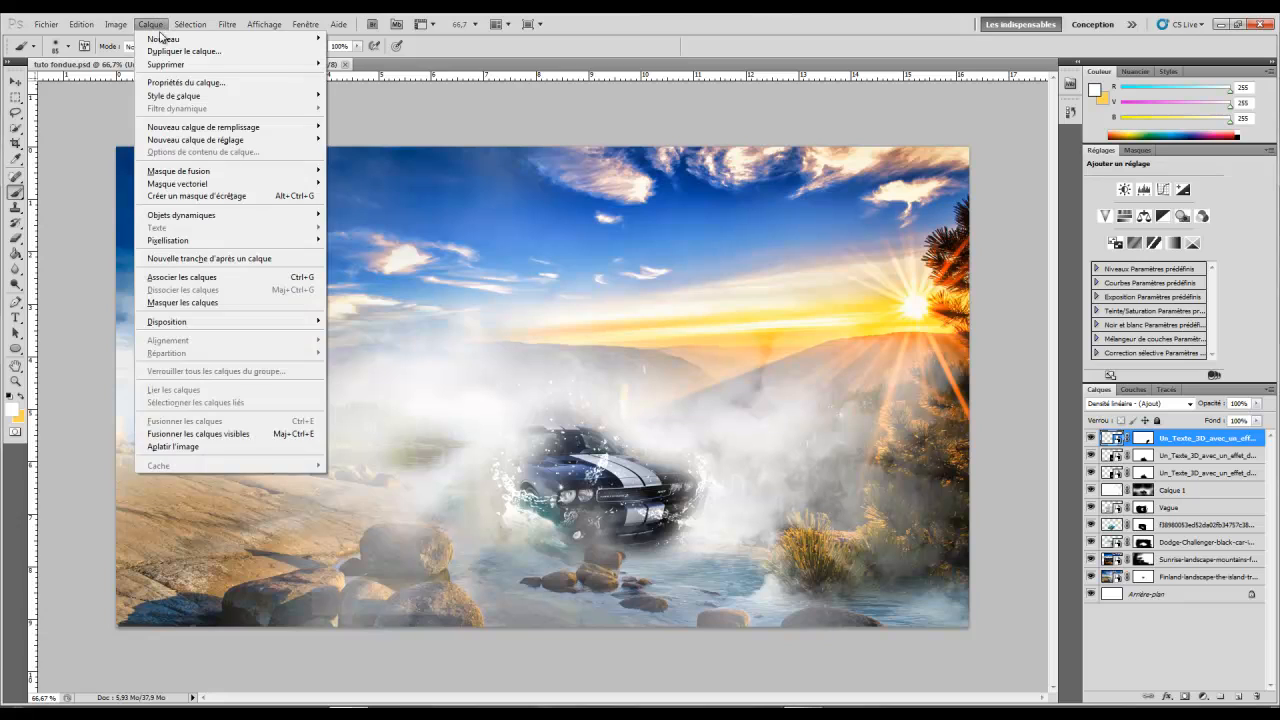
{"action": "mouse_move", "coordinate": [267, 141]}
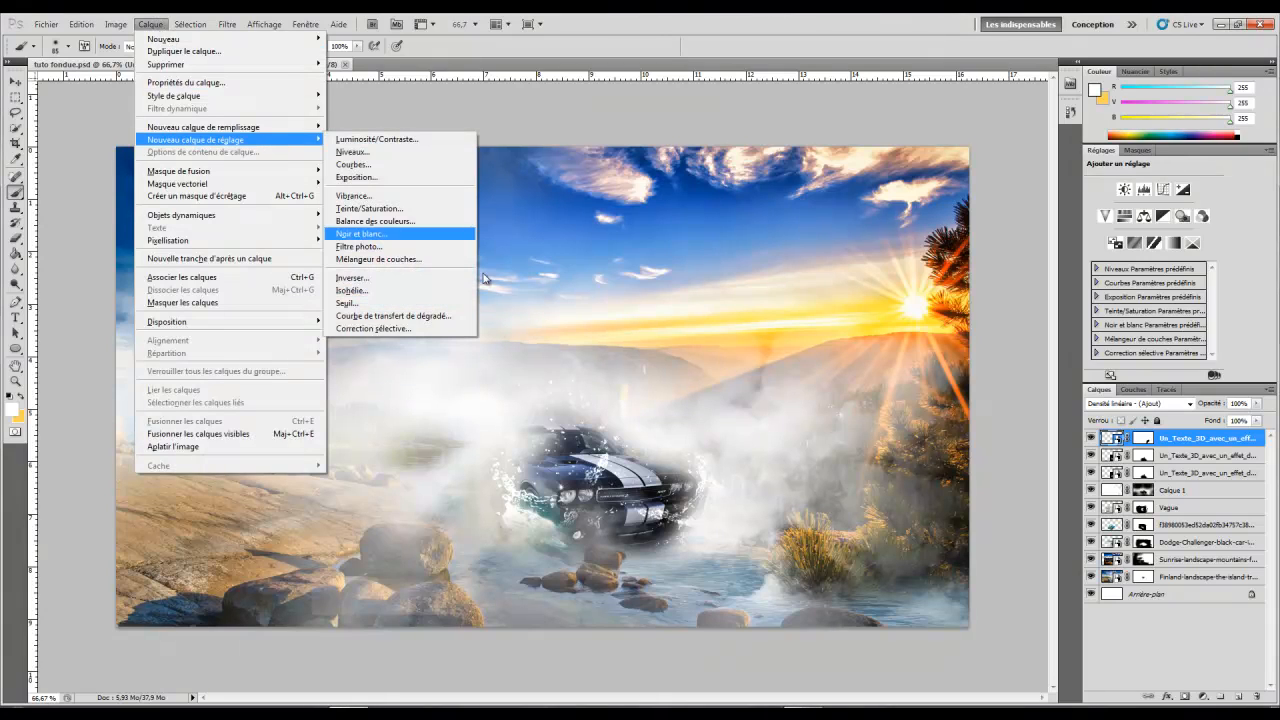
{"action": "left_click", "coordinate": [391, 164]}
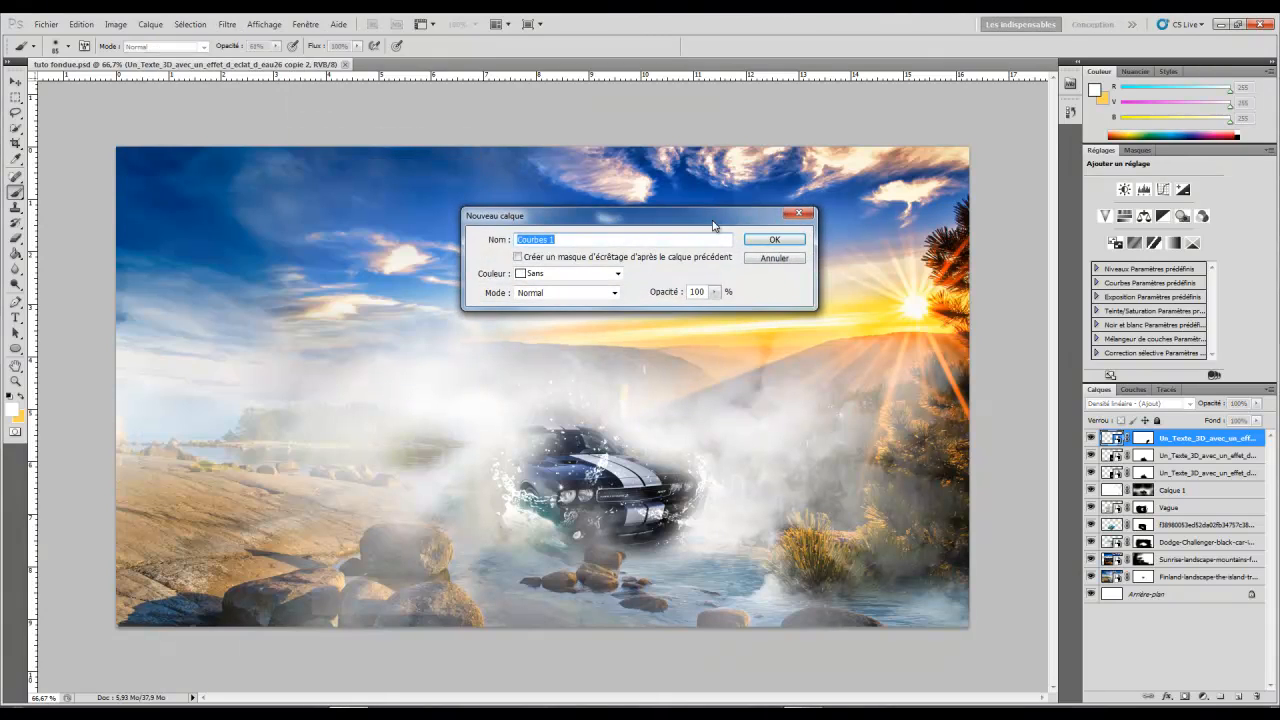
{"action": "left_click", "coordinate": [766, 240]}
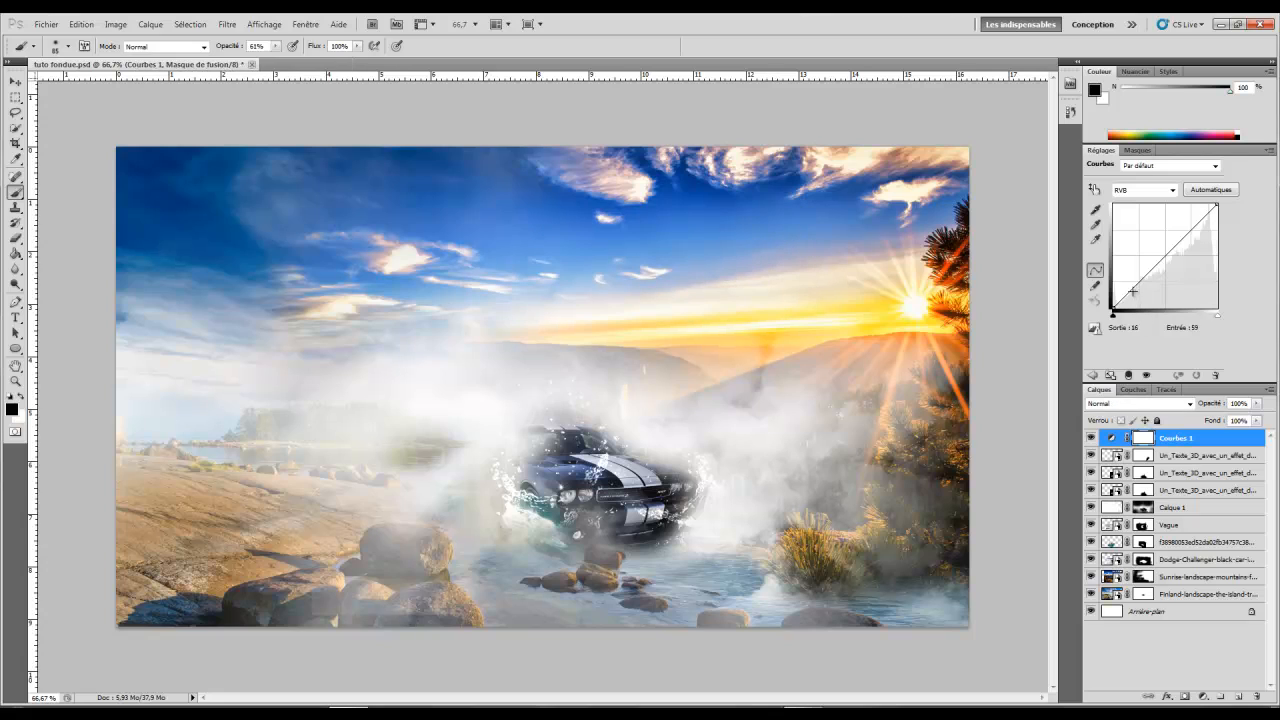
{"action": "mouse_move", "coordinate": [1133, 291]}
{"action": "left_mouse_down"}
{"action": "mouse_move", "coordinate": [1139, 302]}
{"action": "mouse_move", "coordinate": [1140, 282]}
{"action": "mouse_move", "coordinate": [1140, 295]}
{"action": "left_mouse_up"}
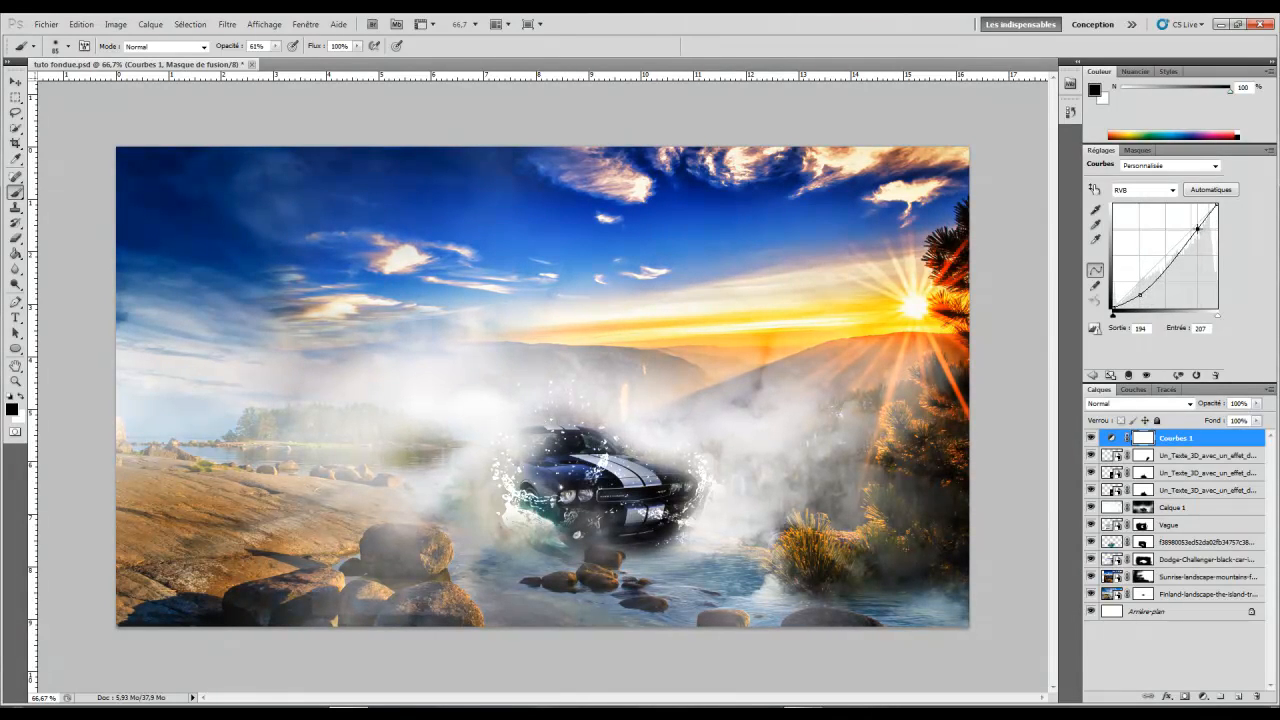
{"action": "left_click", "coordinate": [1199, 228]}
{"action": "left_click", "coordinate": [1090, 438]}
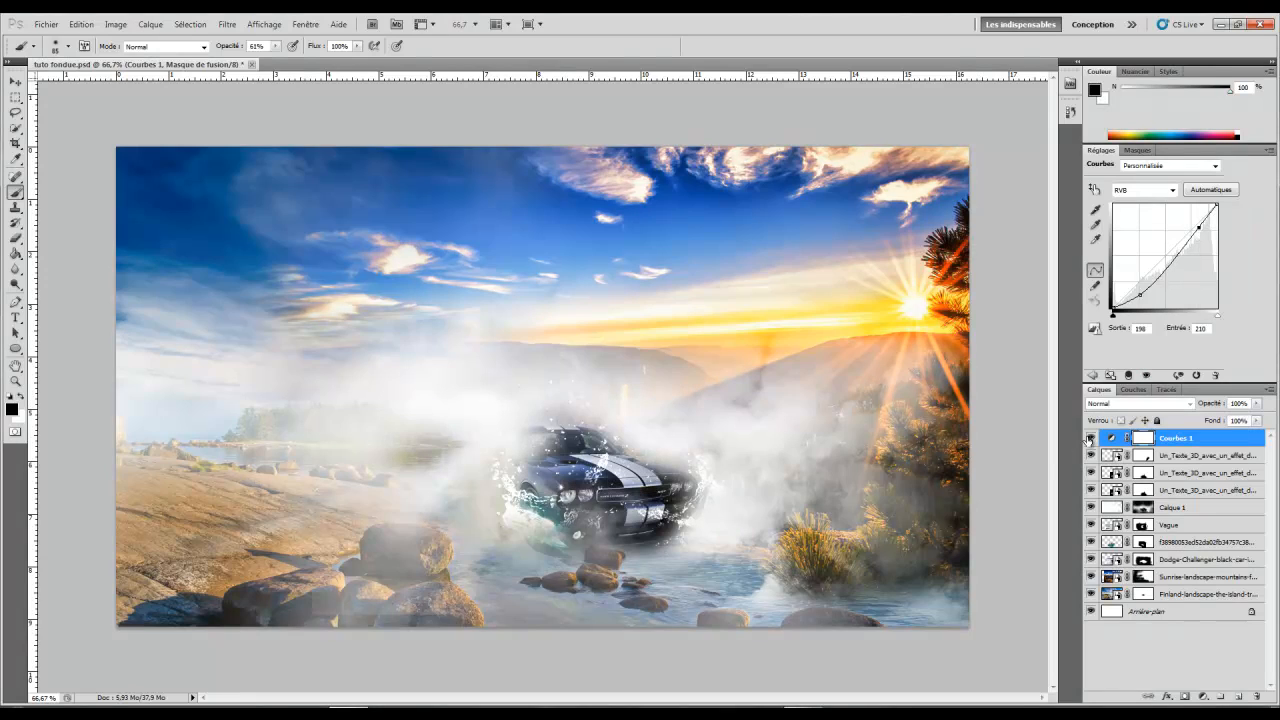
{"action": "left_click", "coordinate": [1090, 438]}
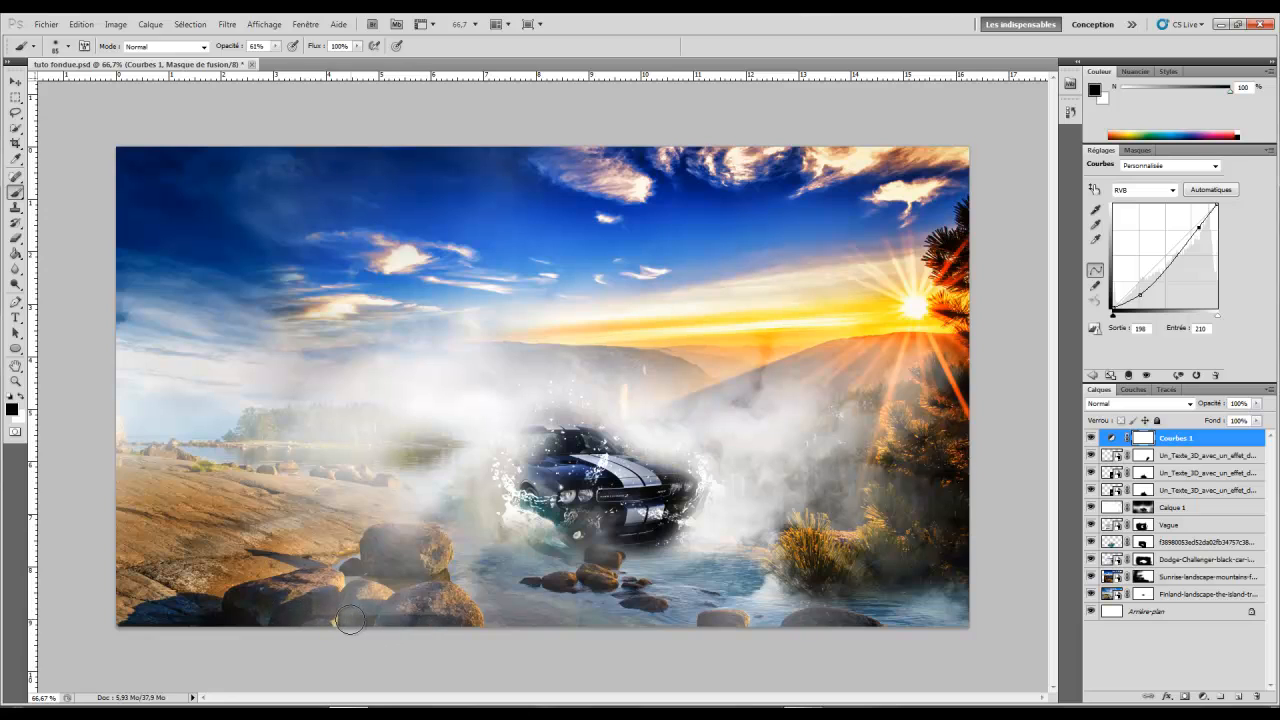
Clean up the car layer's leftovers over the foreground rocks on its mask with a 172 px soft brush at 61% opacity.
{"action": "left_click", "coordinate": [1090, 541]}
{"action": "left_click", "coordinate": [1090, 541]}
{"action": "left_click", "coordinate": [1090, 561]}
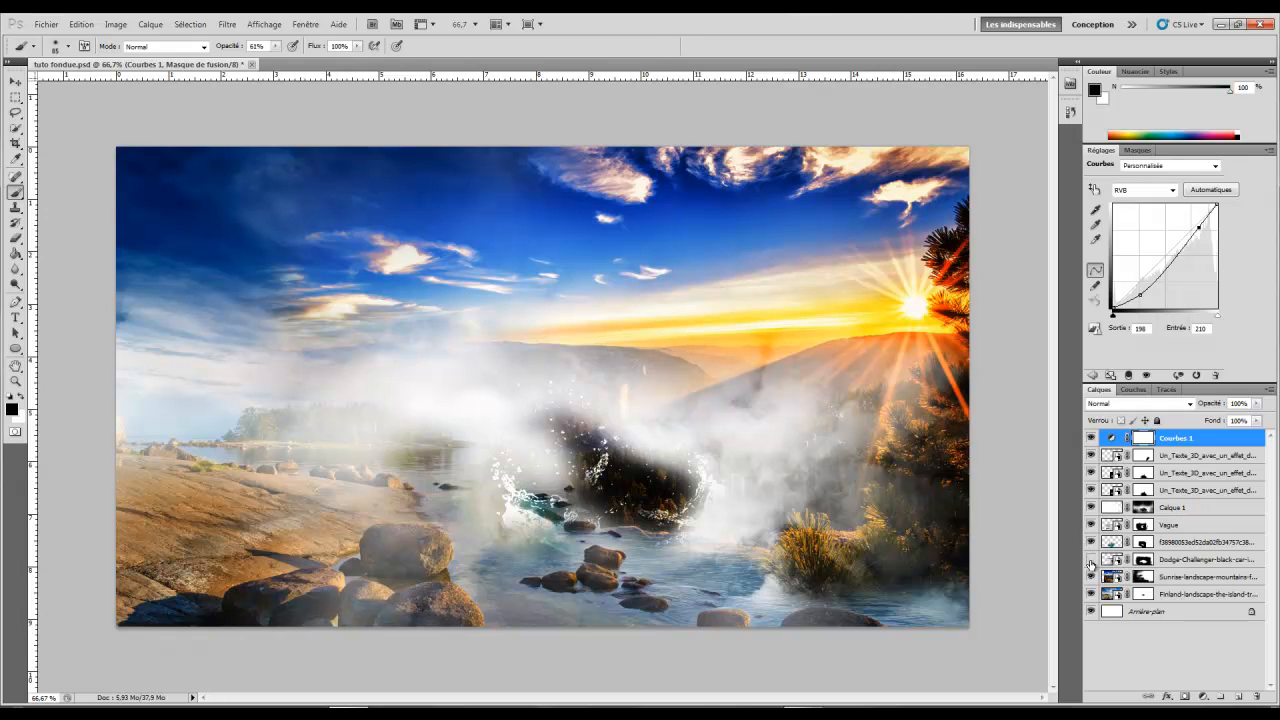
{"action": "left_click", "coordinate": [1090, 561]}
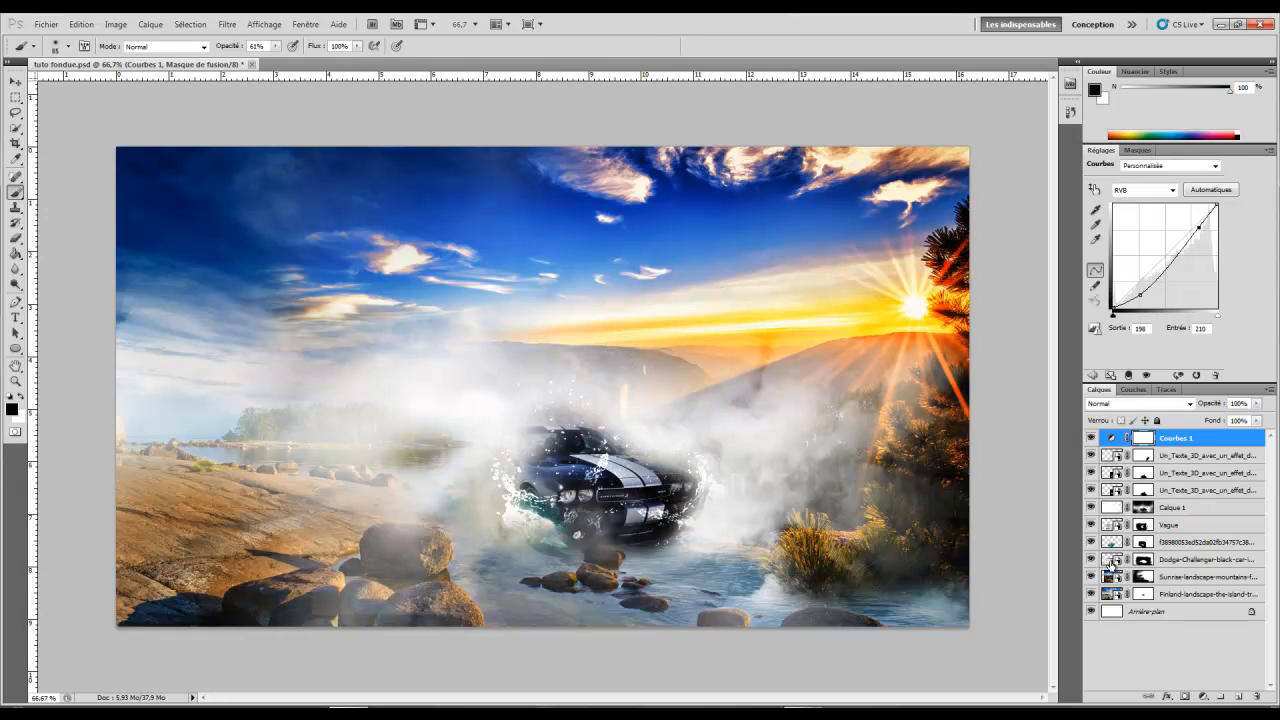
{"action": "left_click", "coordinate": [1143, 560]}
{"action": "right_click", "coordinate": [452, 540]}
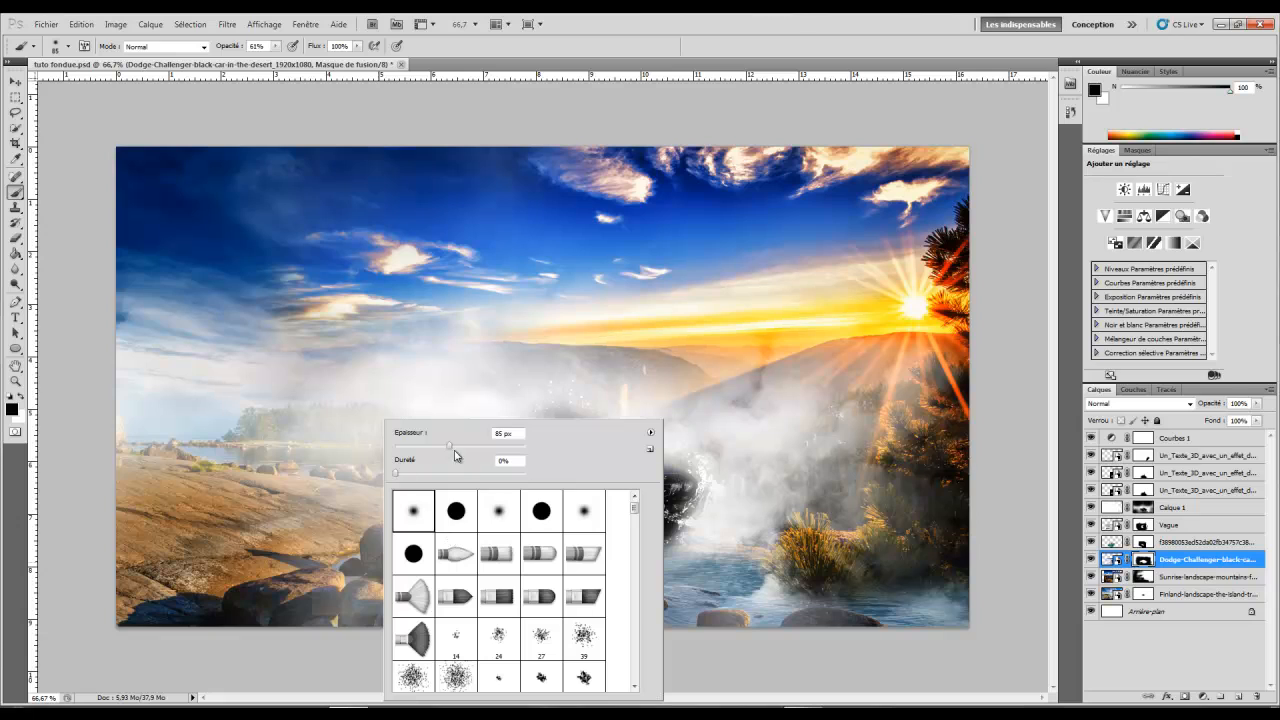
{"action": "left_click_drag", "start_coordinate": [455, 452], "coordinate": [472, 450]}
{"action": "left_click", "coordinate": [335, 612]}
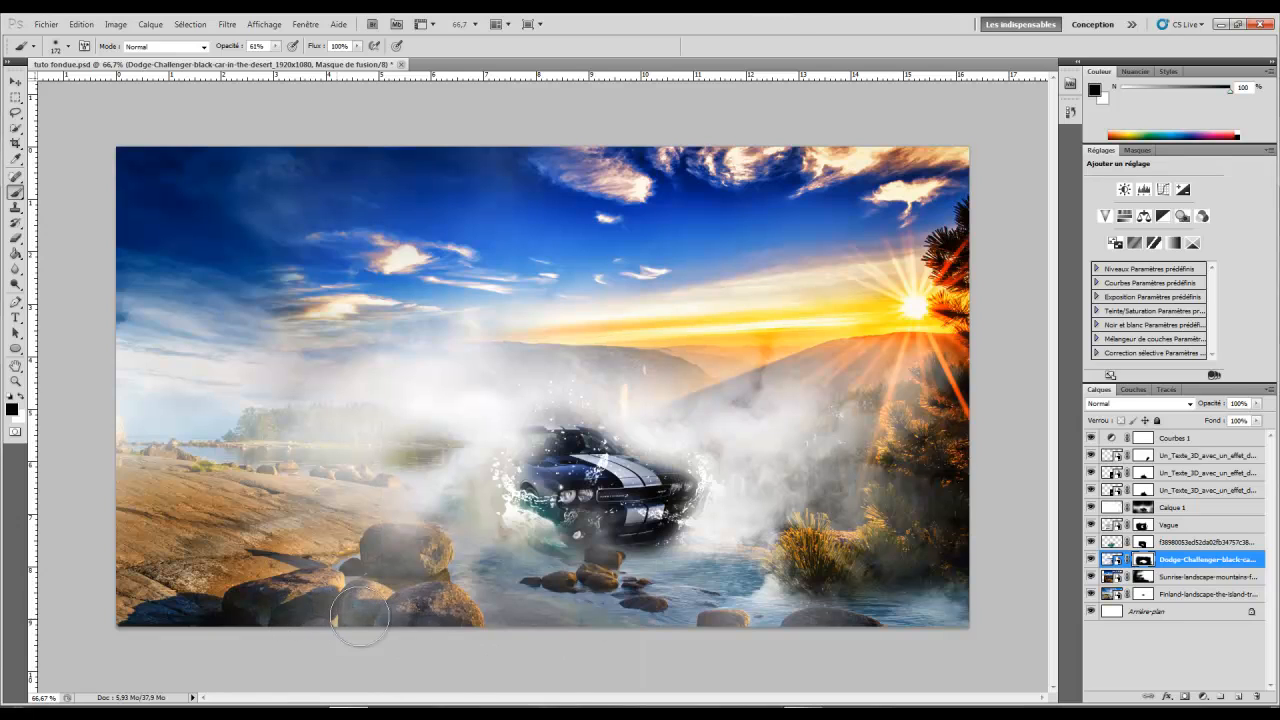
{"action": "mouse_move", "coordinate": [360, 618]}
{"action": "left_mouse_down"}
{"action": "mouse_move", "coordinate": [459, 621]}
{"action": "mouse_move", "coordinate": [450, 614]}
{"action": "left_mouse_up"}
{"action": "left_click_drag", "start_coordinate": [307, 570], "coordinate": [454, 600]}
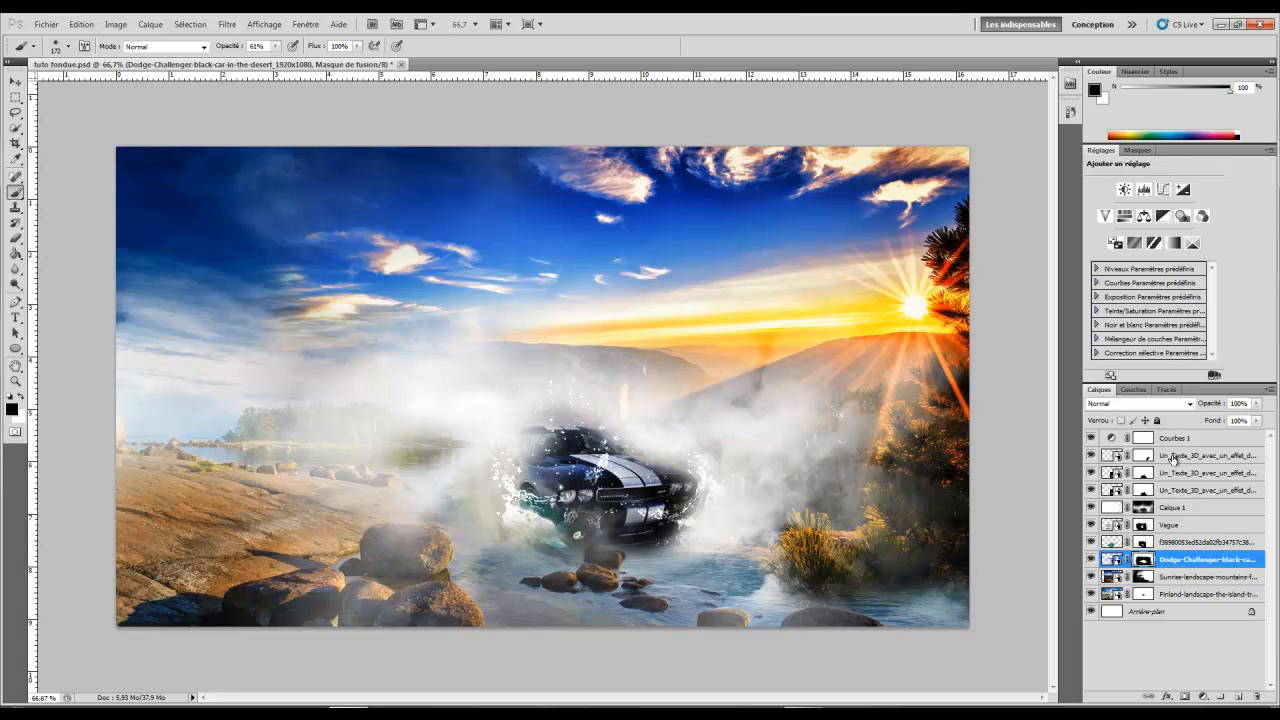
Add a Courbe de transfert de dégradé adjustment layer above the Courbes 1 layer.
{"action": "left_click", "coordinate": [1172, 440]}
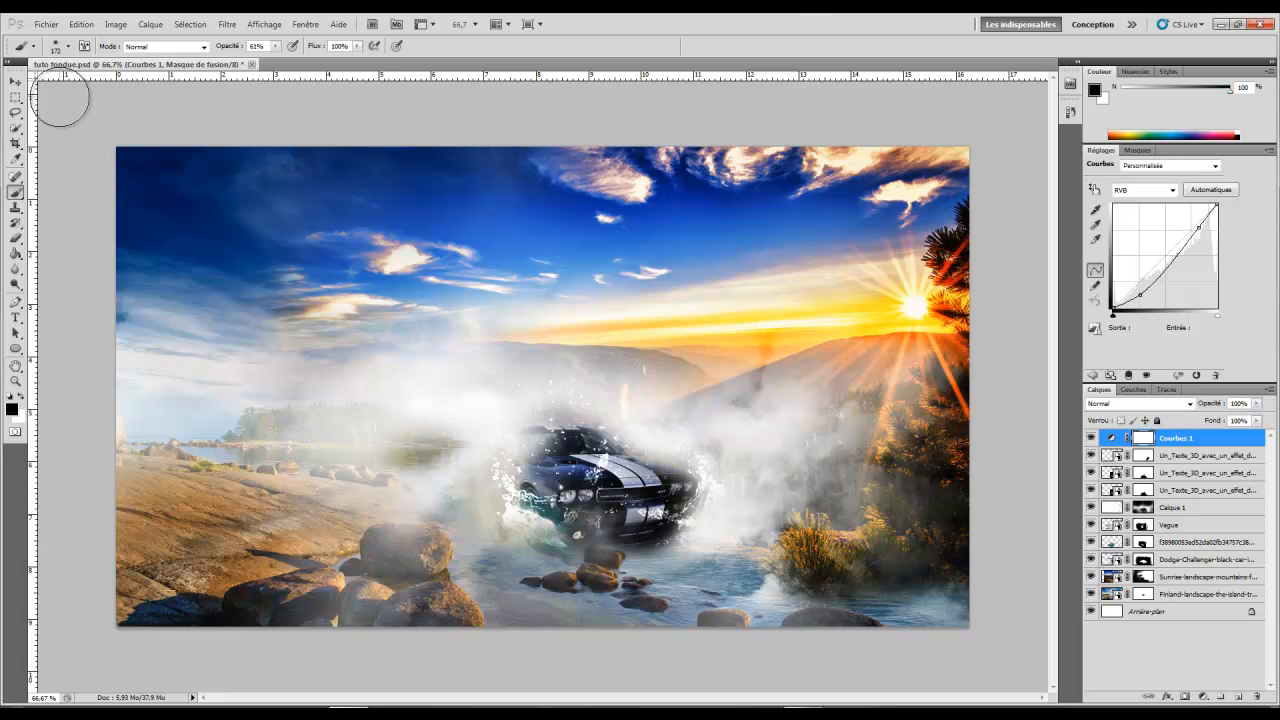
{"action": "left_click", "coordinate": [151, 24]}
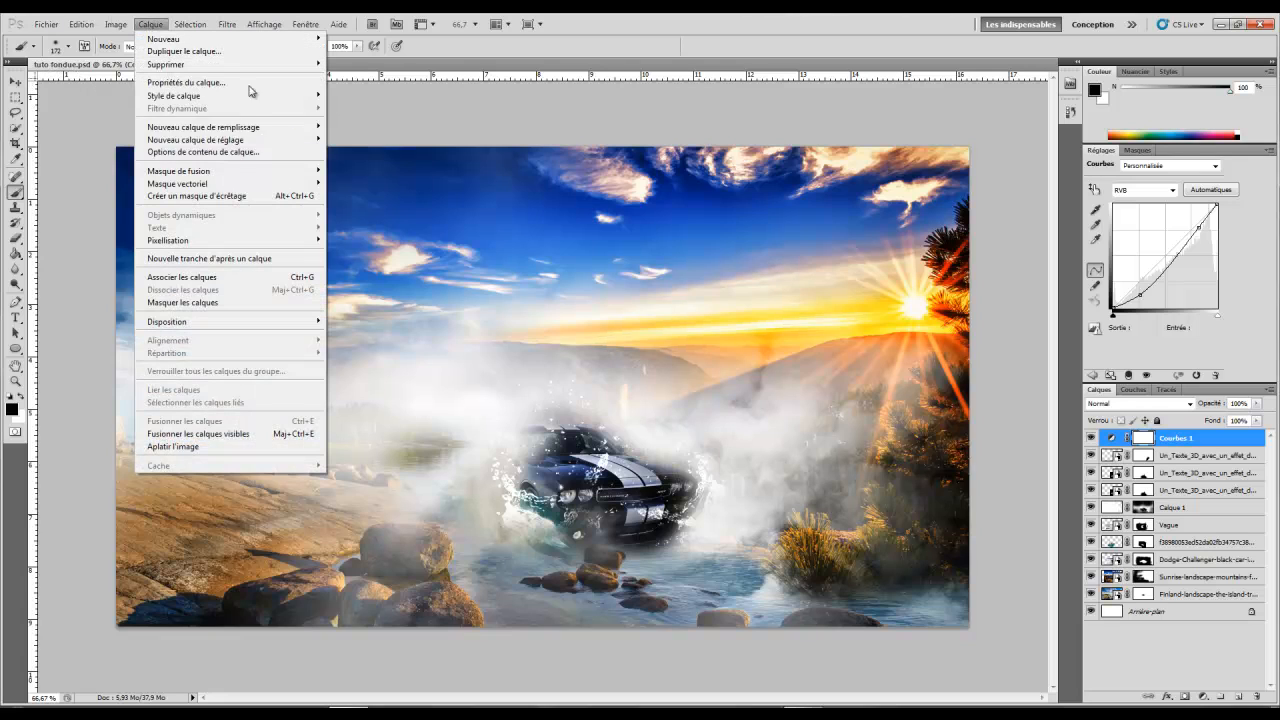
{"action": "mouse_move", "coordinate": [288, 133]}
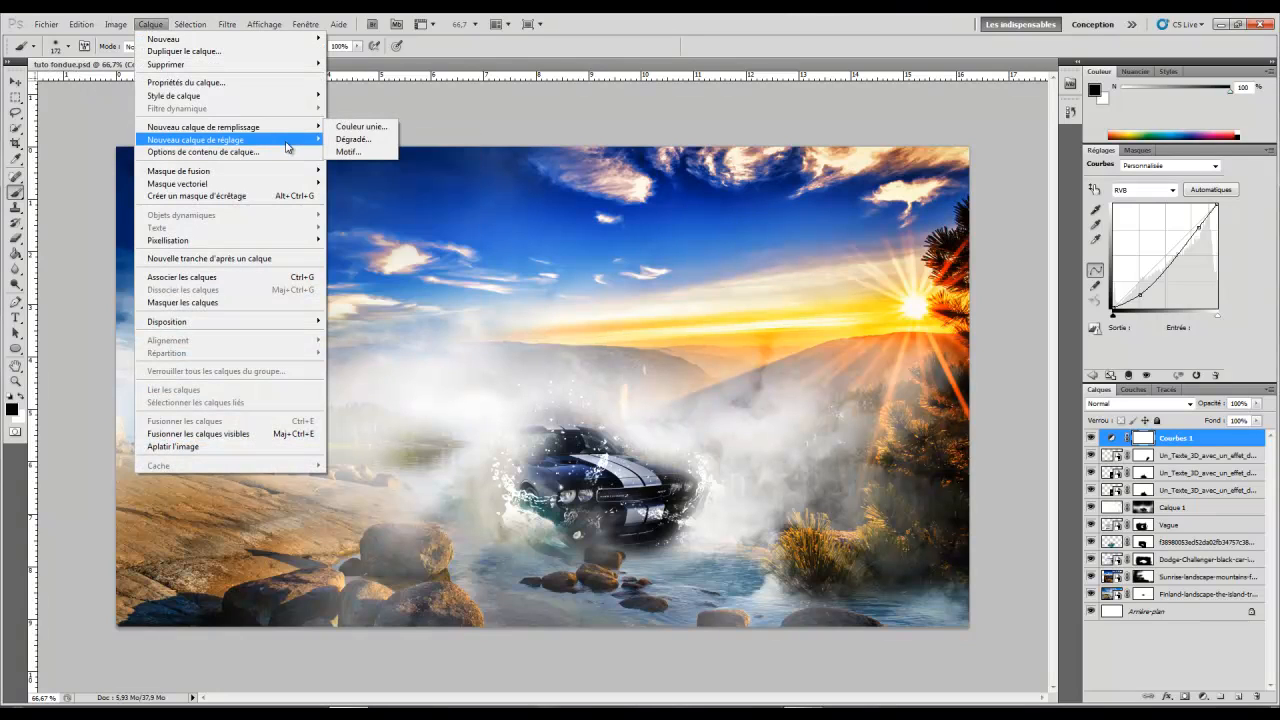
{"action": "left_click", "coordinate": [453, 316]}
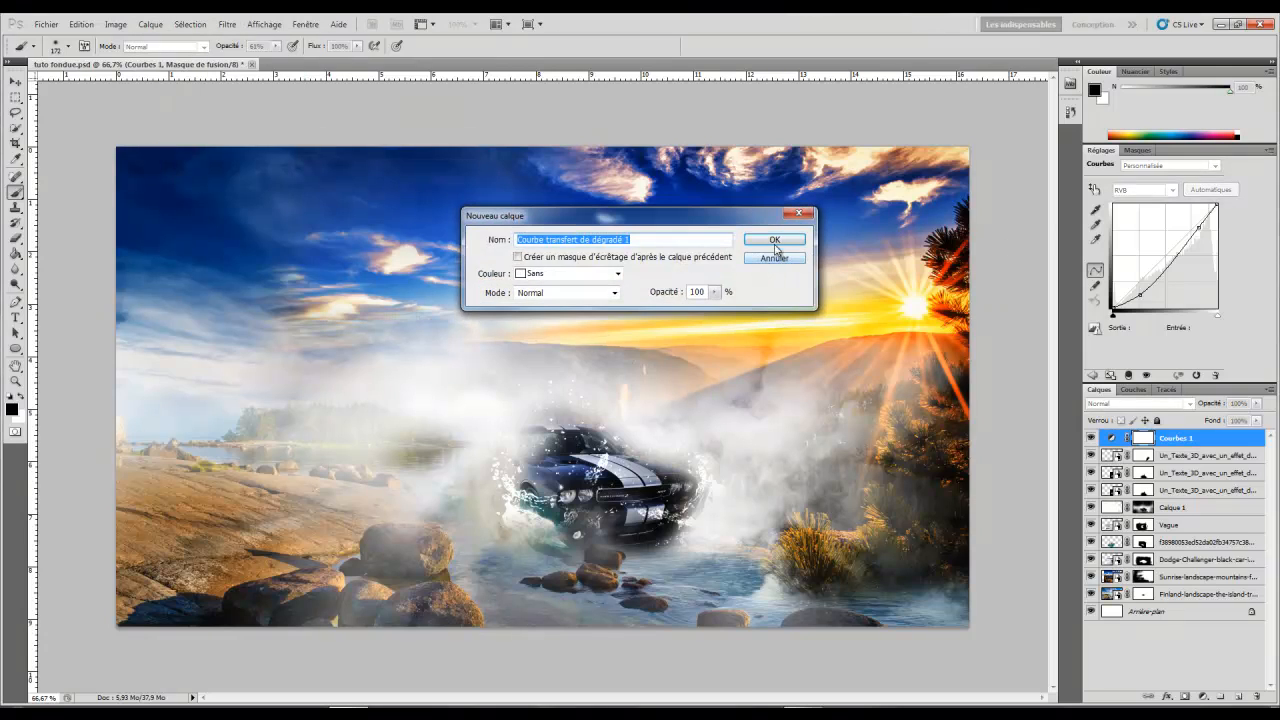
{"action": "left_click", "coordinate": [771, 241]}
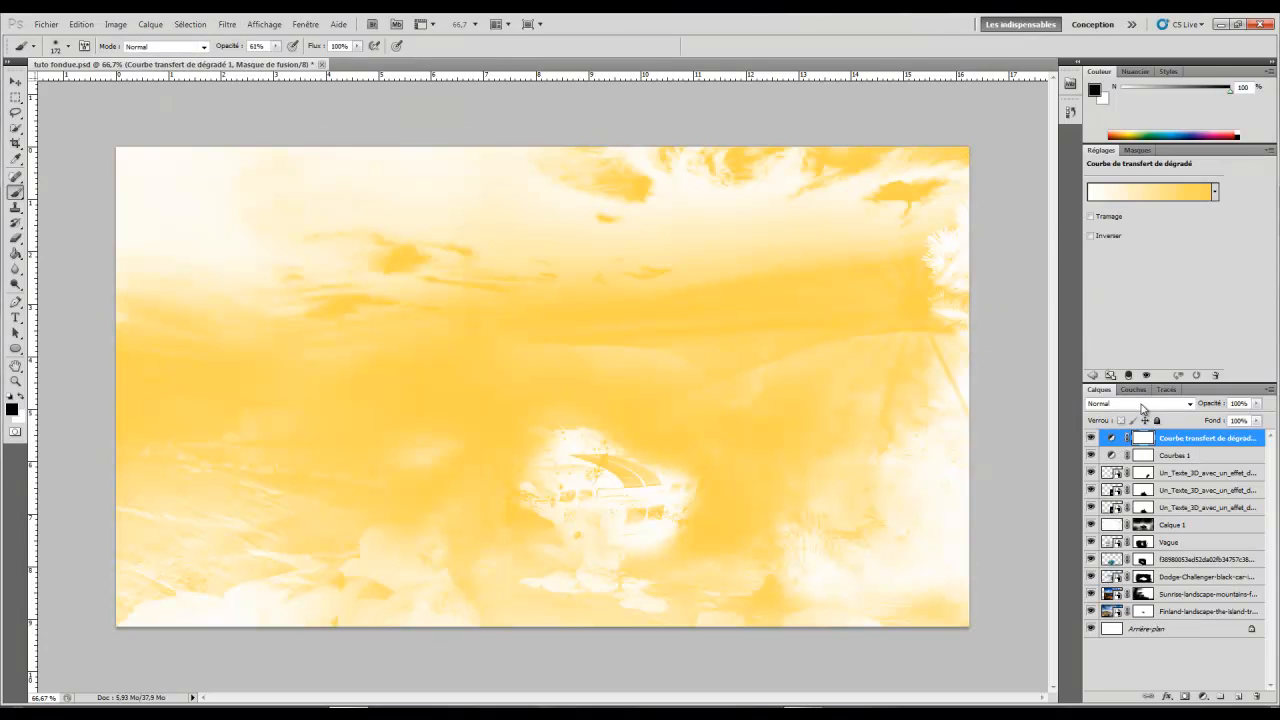
Try the gradient map inverted with blend modes such as Division and Couleur plus claire, and return the mode to Normal.
{"action": "left_click", "coordinate": [1101, 237]}
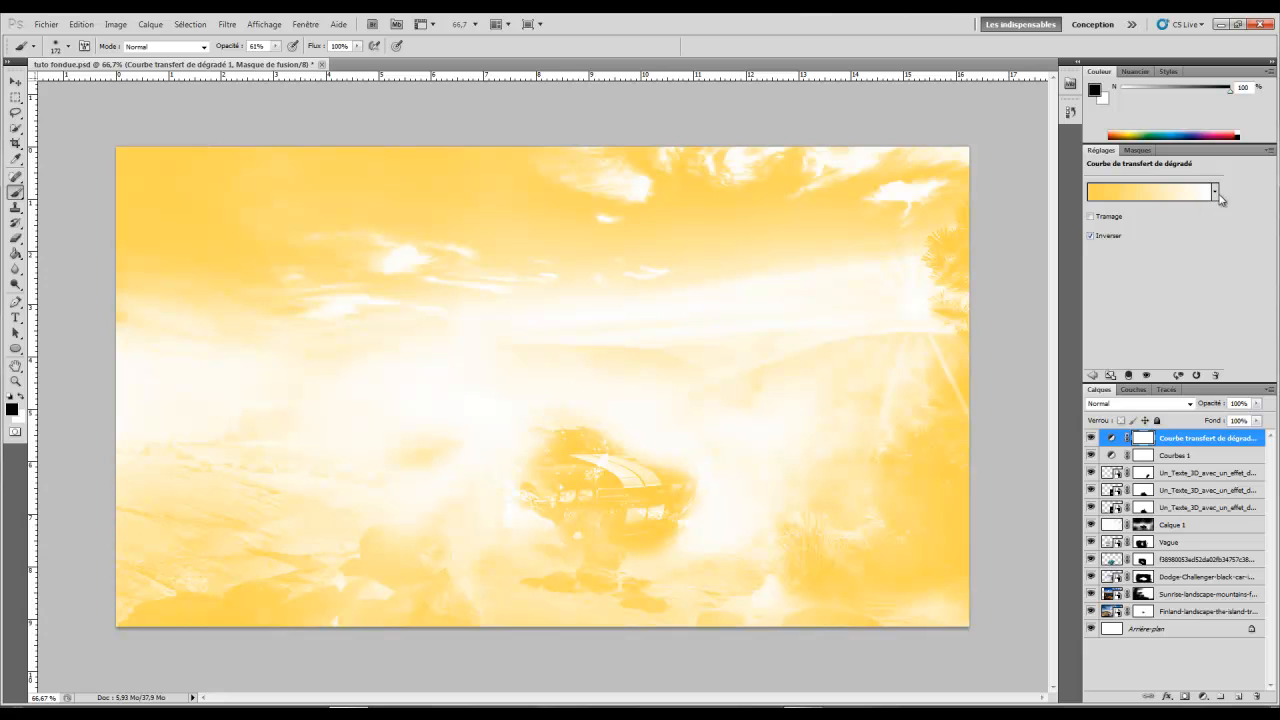
{"action": "left_click", "coordinate": [1132, 404]}
{"action": "left_click", "coordinate": [1135, 392]}
{"action": "scroll", "coordinate": [1136, 395], "scroll_direction": "up", "scroll_amount": 9}
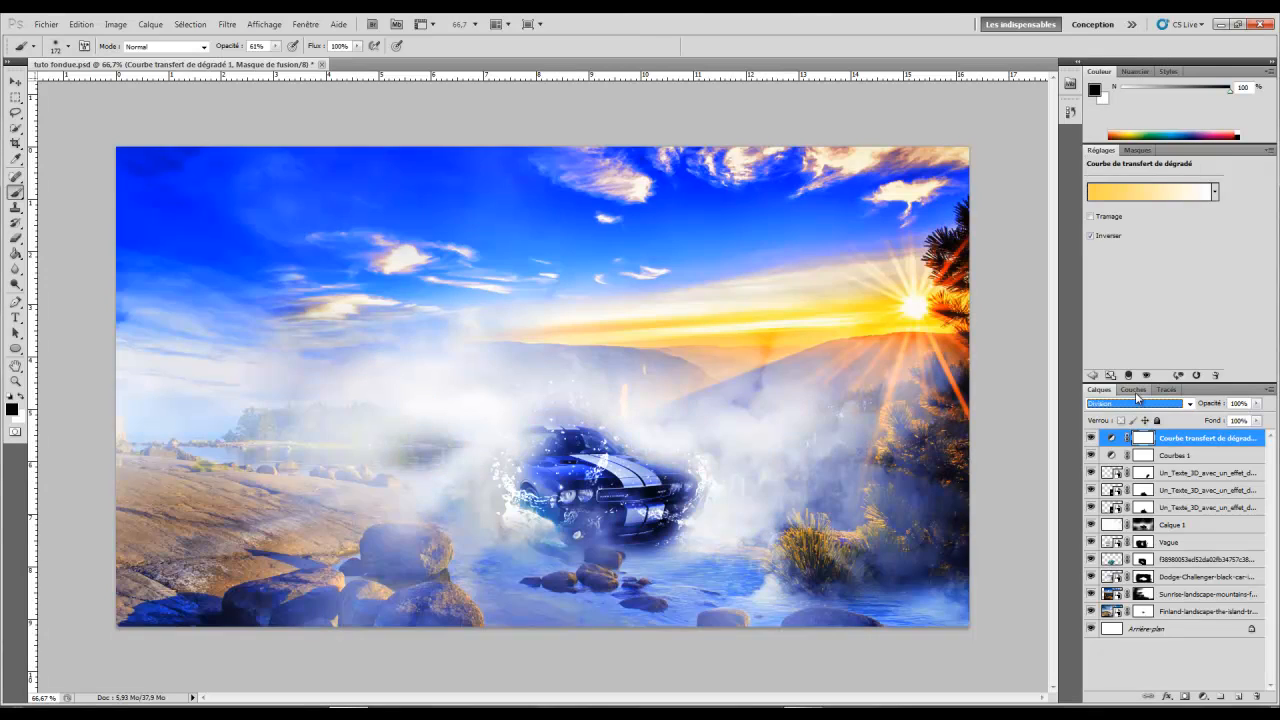
{"action": "scroll", "coordinate": [1136, 398], "scroll_direction": "up", "scroll_amount": 10}
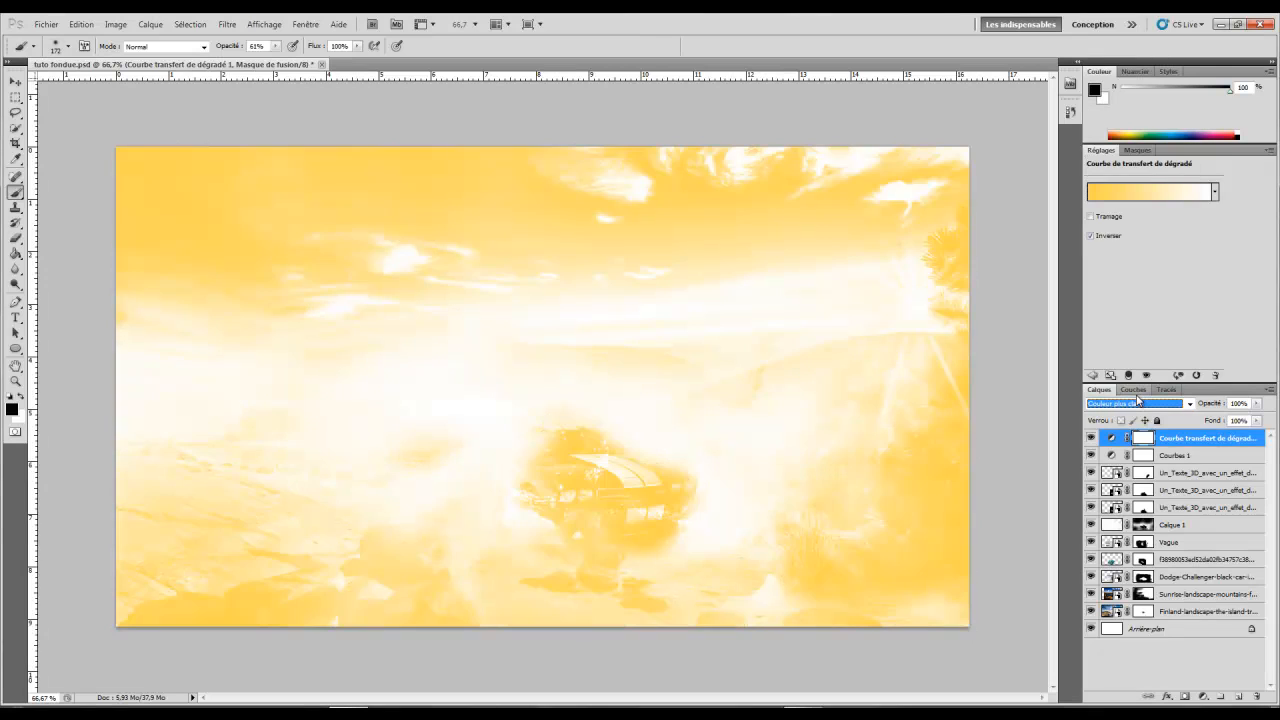
{"action": "scroll", "coordinate": [1137, 400], "scroll_direction": "up", "scroll_amount": 7}
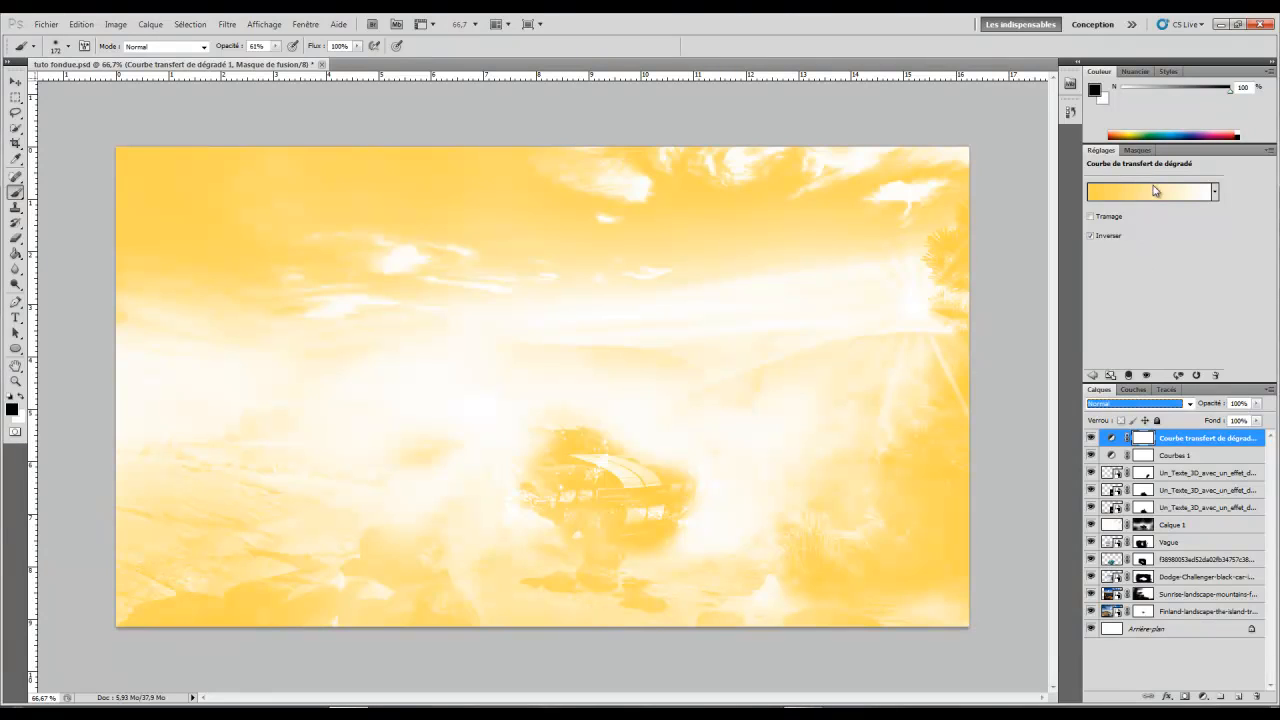
Apply the black-to-white preset gradient to the gradient map, with Tramage on and Inverser off.
{"action": "left_click", "coordinate": [1150, 192]}
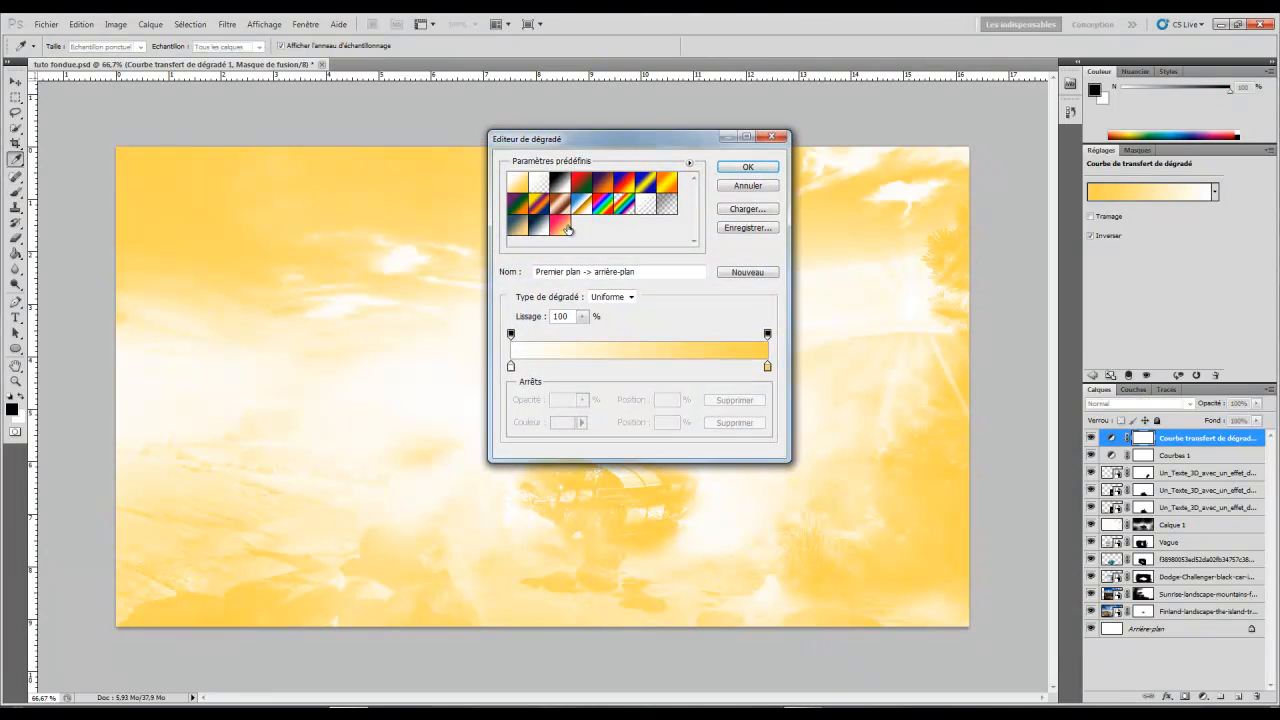
{"action": "left_click", "coordinate": [565, 188]}
{"action": "left_click", "coordinate": [748, 167]}
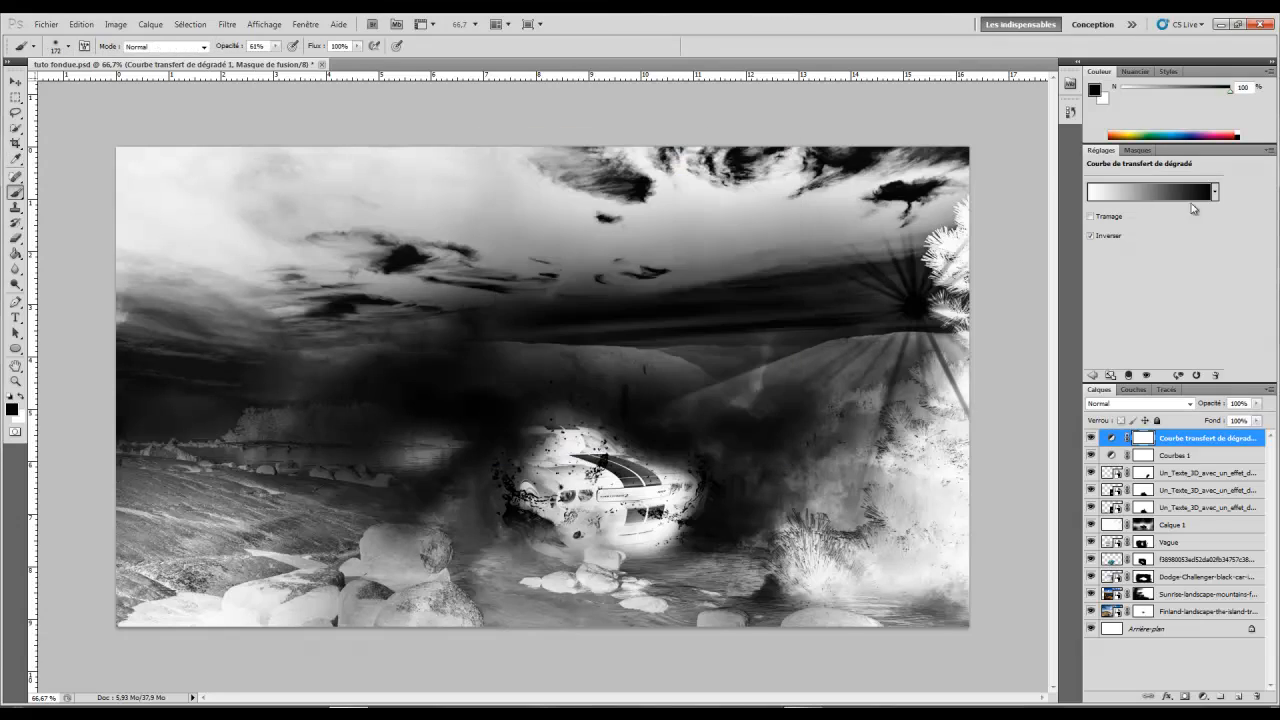
{"action": "left_click", "coordinate": [1117, 238]}
Try several blend modes on the gradient map layer and settle on Lumière tamisée.
{"action": "left_click", "coordinate": [1140, 403]}
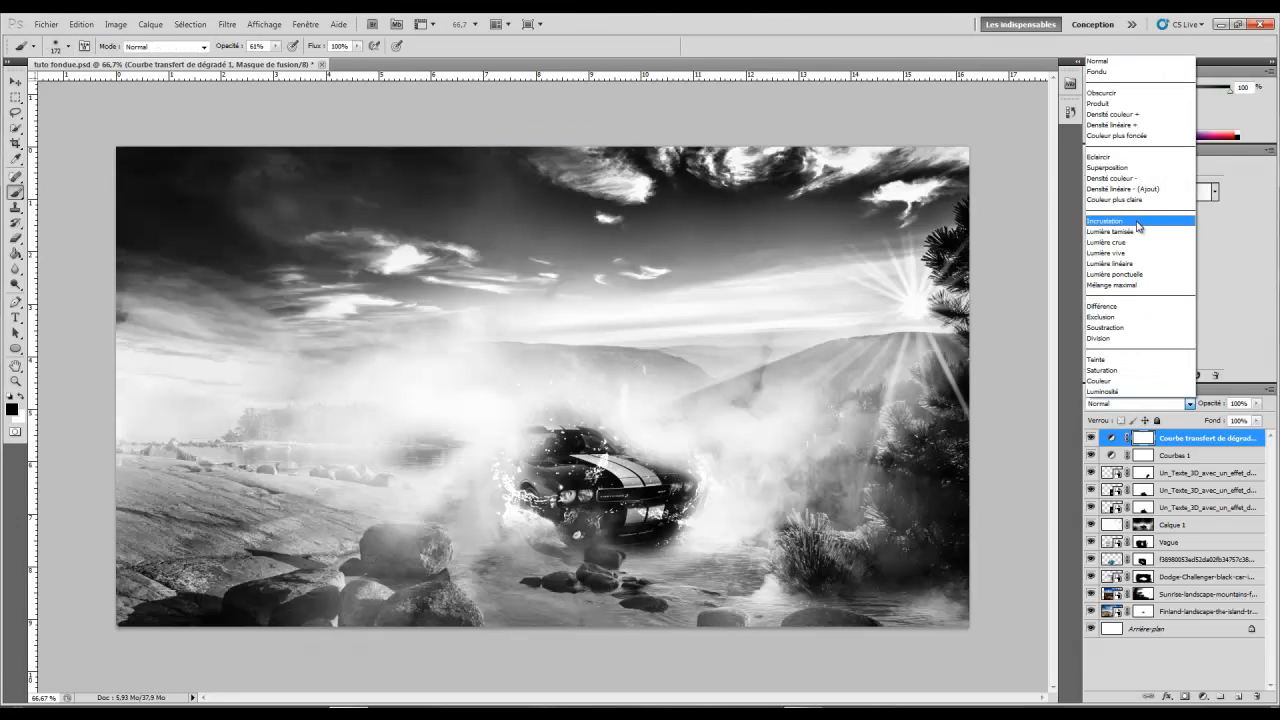
{"action": "left_click", "coordinate": [1153, 137]}
{"action": "key", "text": "Up"}
{"action": "key", "text": "Up"}
{"action": "key", "text": "Down"}
{"action": "key", "text": "Down"}
{"action": "key", "text": "Down"}
{"action": "key", "text": "Down"}
{"action": "key", "text": "Down"}
{"action": "key", "text": "Down"}
{"action": "key", "text": "Down"}
{"action": "key", "text": "Down"}
{"action": "key", "text": "Down"}
{"action": "key", "text": "Down"}
{"action": "key", "text": "Down"}
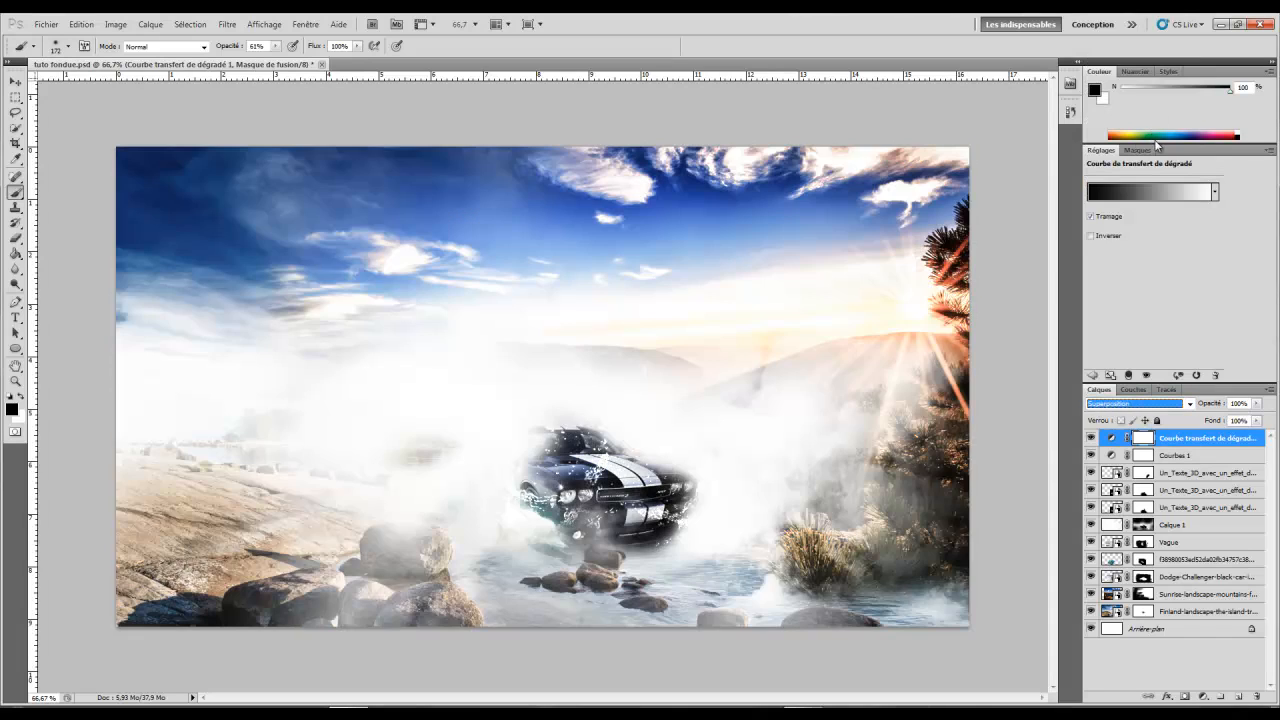
{"action": "key", "text": "Up"}
{"action": "key", "text": "Up"}
{"action": "key", "text": "Up"}
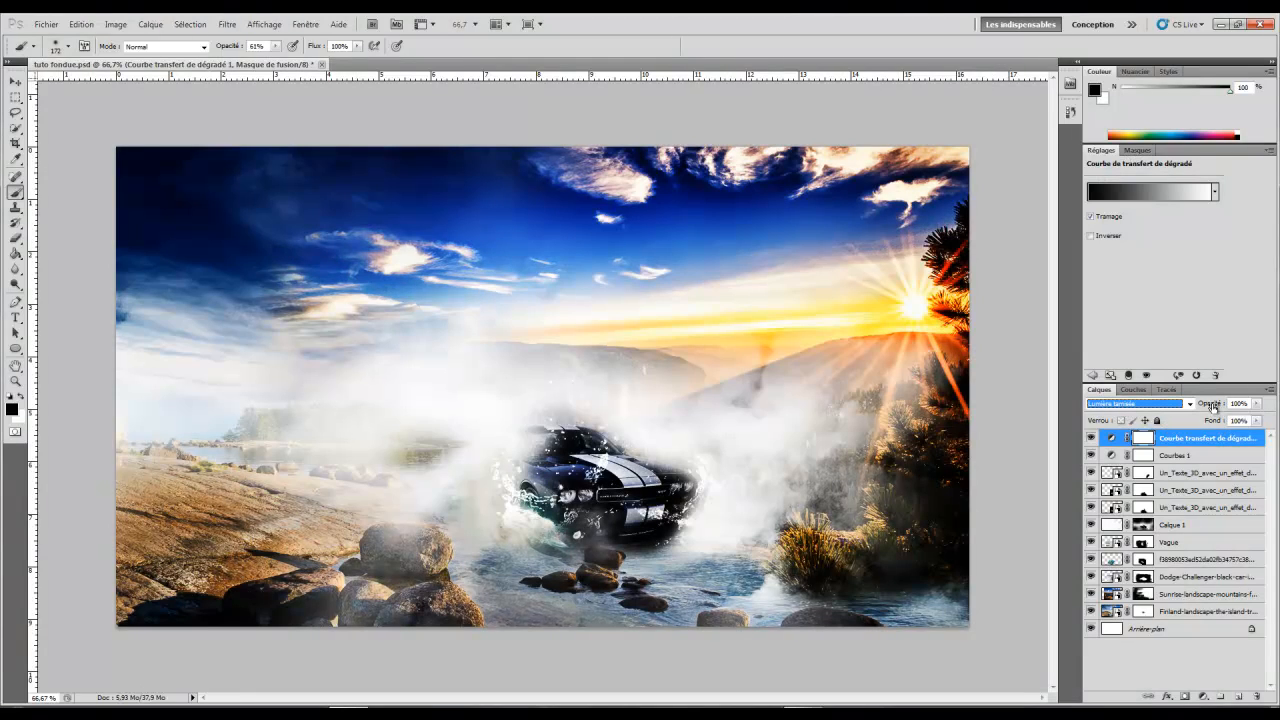
Lower the opacity of the first gradient map layer to 70%.
{"action": "left_click_drag", "start_coordinate": [1212, 405], "coordinate": [1196, 403]}
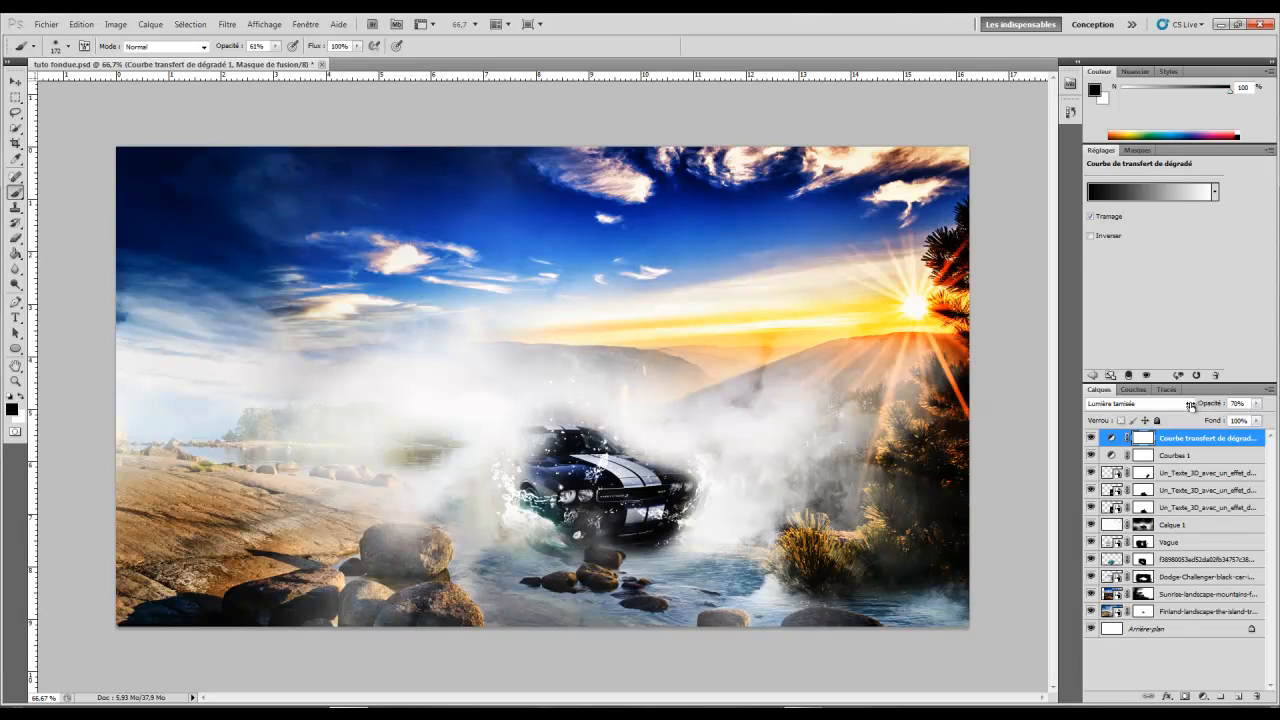
Paint black around the image borders on a new layer with a soft 339 px brush, and set that layer to Lumière tamisée.
{"action": "left_click", "coordinate": [1238, 702]}
{"action": "right_click", "coordinate": [197, 223]}
{"action": "left_click_drag", "start_coordinate": [310, 256], "coordinate": [328, 256]}
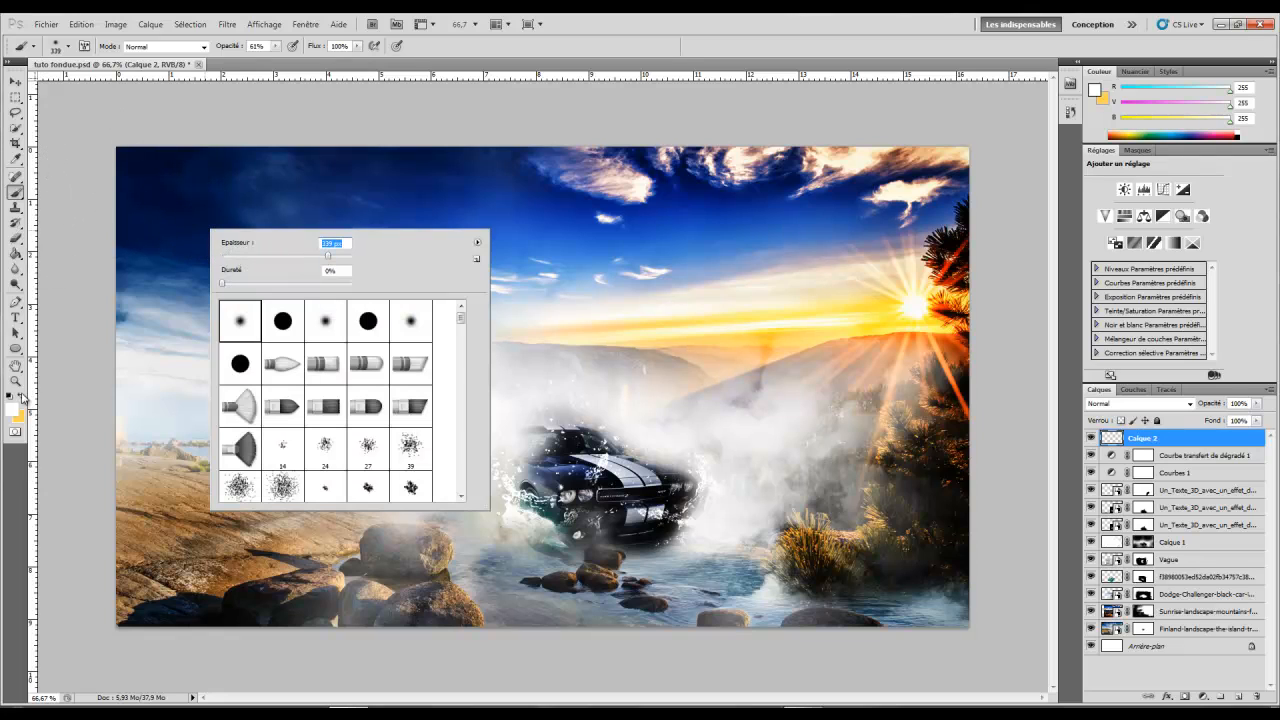
{"action": "left_click", "coordinate": [10, 398]}
{"action": "mouse_move", "coordinate": [137, 163]}
{"action": "left_mouse_down"}
{"action": "mouse_move", "coordinate": [158, 434]}
{"action": "mouse_move", "coordinate": [150, 408]}
{"action": "mouse_move", "coordinate": [121, 602]}
{"action": "mouse_move", "coordinate": [157, 637]}
{"action": "mouse_move", "coordinate": [338, 644]}
{"action": "mouse_move", "coordinate": [181, 626]}
{"action": "mouse_move", "coordinate": [327, 642]}
{"action": "mouse_move", "coordinate": [192, 616]}
{"action": "mouse_move", "coordinate": [173, 642]}
{"action": "mouse_move", "coordinate": [553, 658]}
{"action": "mouse_move", "coordinate": [608, 646]}
{"action": "mouse_move", "coordinate": [648, 609]}
{"action": "mouse_move", "coordinate": [315, 626]}
{"action": "mouse_move", "coordinate": [788, 657]}
{"action": "mouse_move", "coordinate": [866, 609]}
{"action": "mouse_move", "coordinate": [764, 616]}
{"action": "mouse_move", "coordinate": [975, 591]}
{"action": "mouse_move", "coordinate": [941, 463]}
{"action": "mouse_move", "coordinate": [922, 458]}
{"action": "mouse_move", "coordinate": [932, 266]}
{"action": "mouse_move", "coordinate": [898, 269]}
{"action": "mouse_move", "coordinate": [958, 233]}
{"action": "mouse_move", "coordinate": [987, 249]}
{"action": "mouse_move", "coordinate": [931, 169]}
{"action": "mouse_move", "coordinate": [993, 432]}
{"action": "mouse_move", "coordinate": [976, 291]}
{"action": "mouse_move", "coordinate": [947, 434]}
{"action": "mouse_move", "coordinate": [988, 559]}
{"action": "left_mouse_up"}
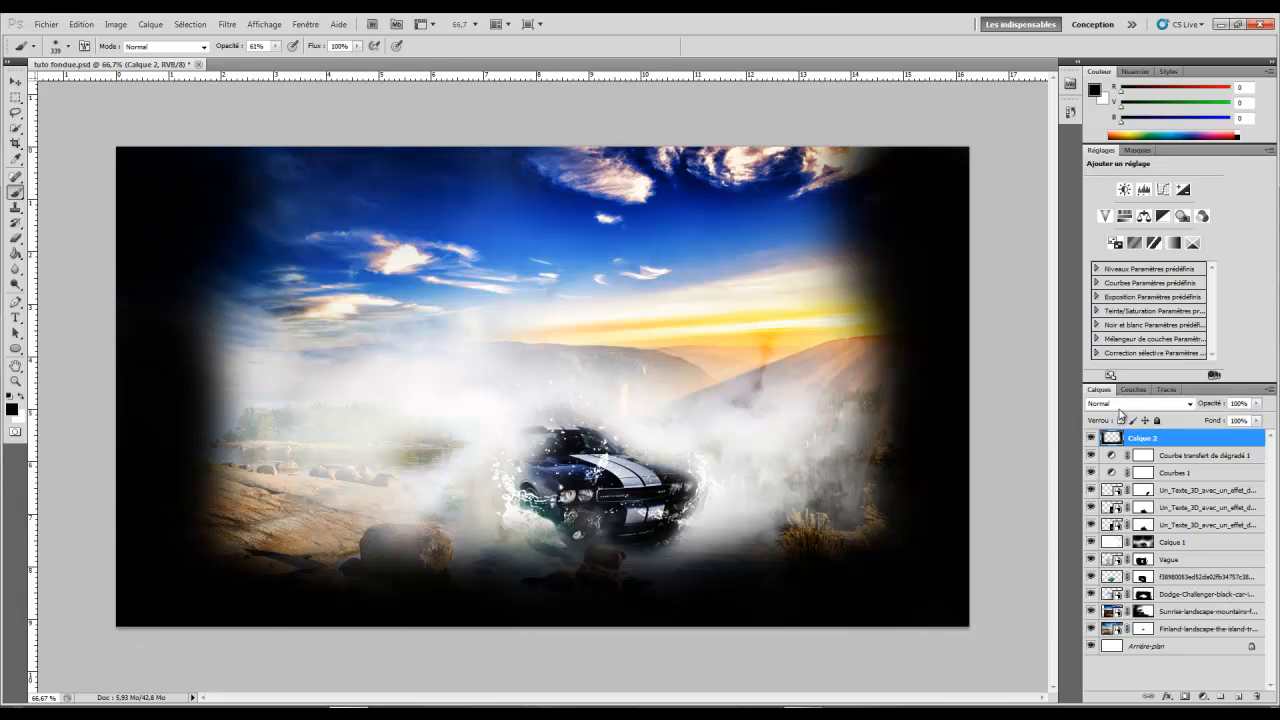
{"action": "left_click", "coordinate": [1125, 404]}
{"action": "left_click", "coordinate": [1154, 238]}
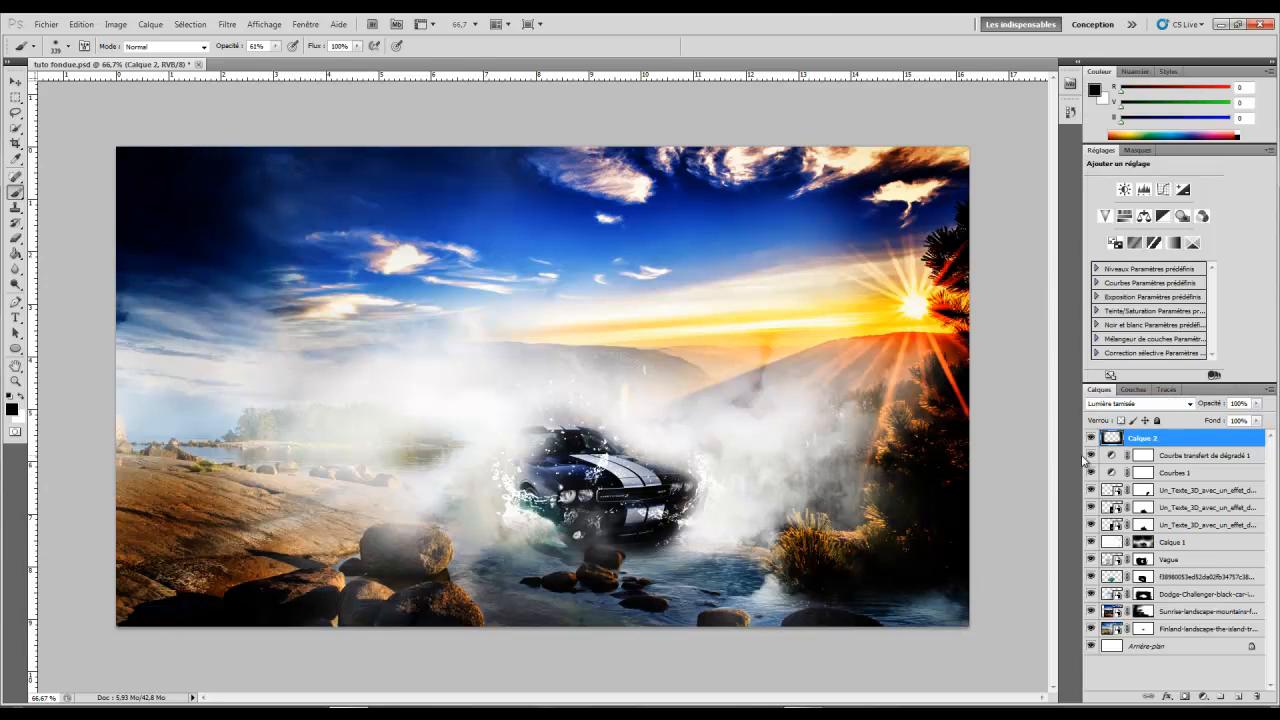
Add another layer and set the foreground to a light yellow (255, 230, 113) based on a colour sampled near the sun.
{"action": "left_click", "coordinate": [21, 395]}
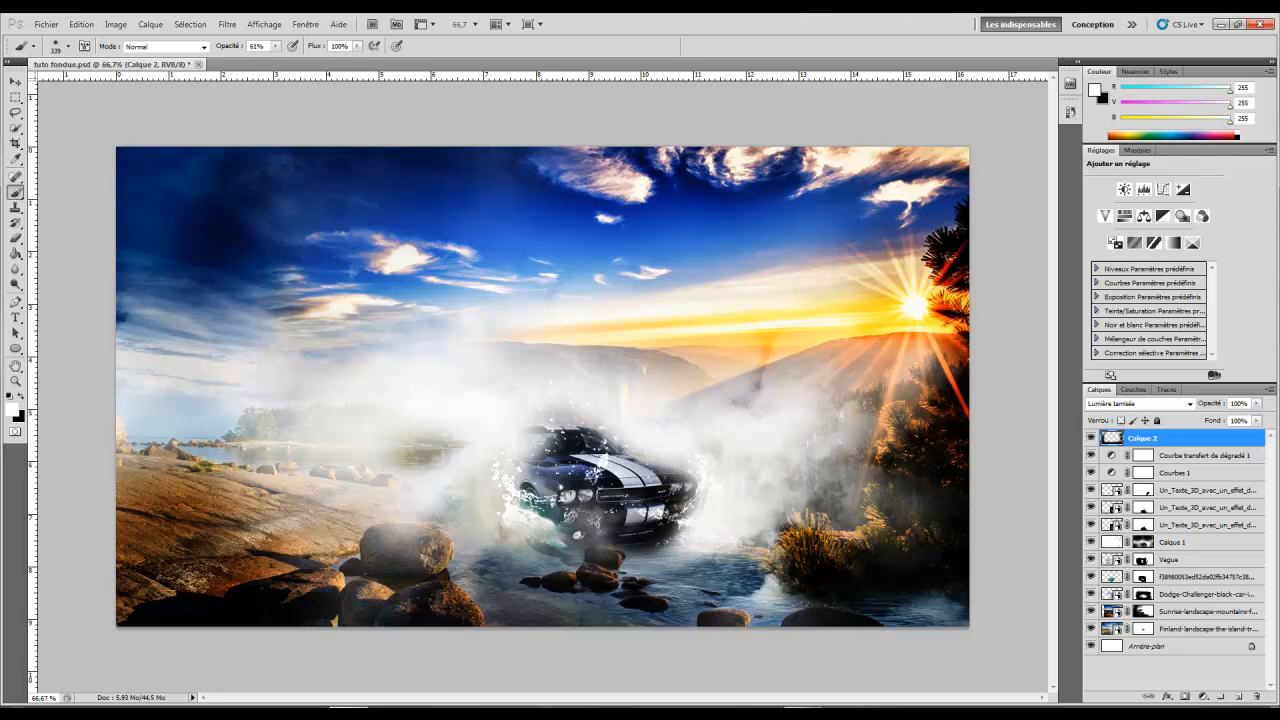
{"action": "left_click", "coordinate": [1241, 699]}
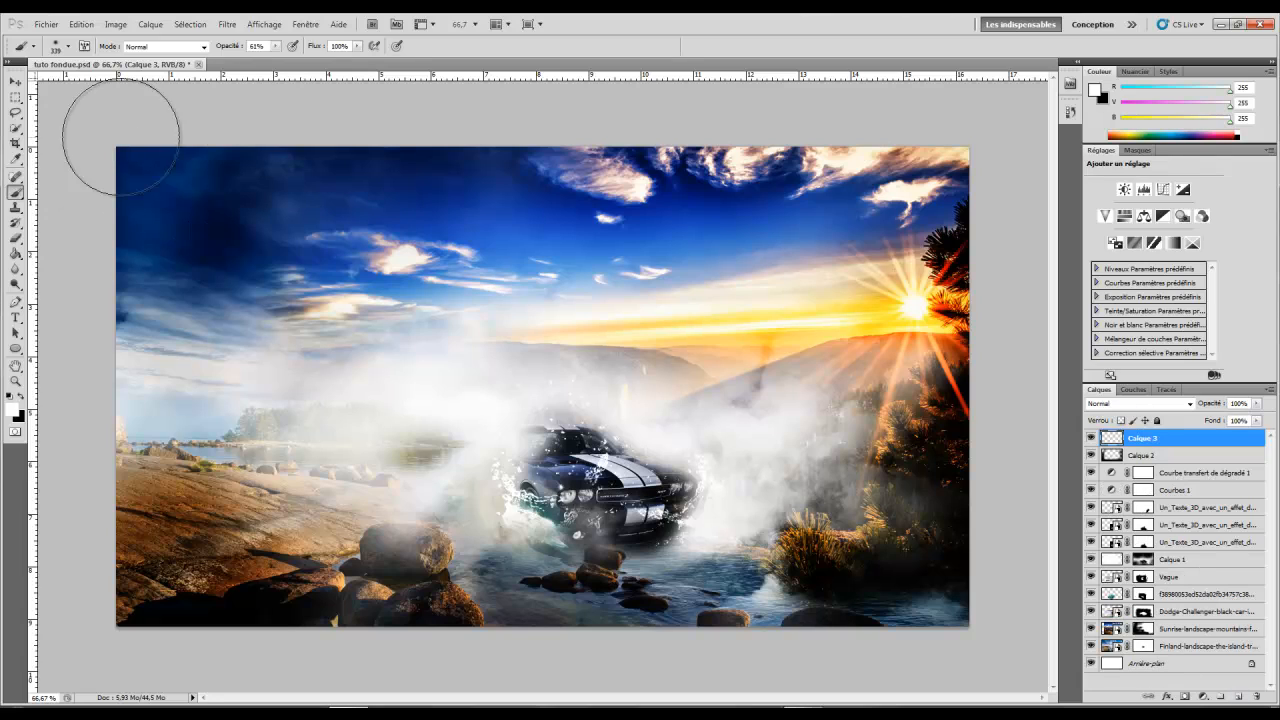
{"action": "left_click", "coordinate": [13, 409]}
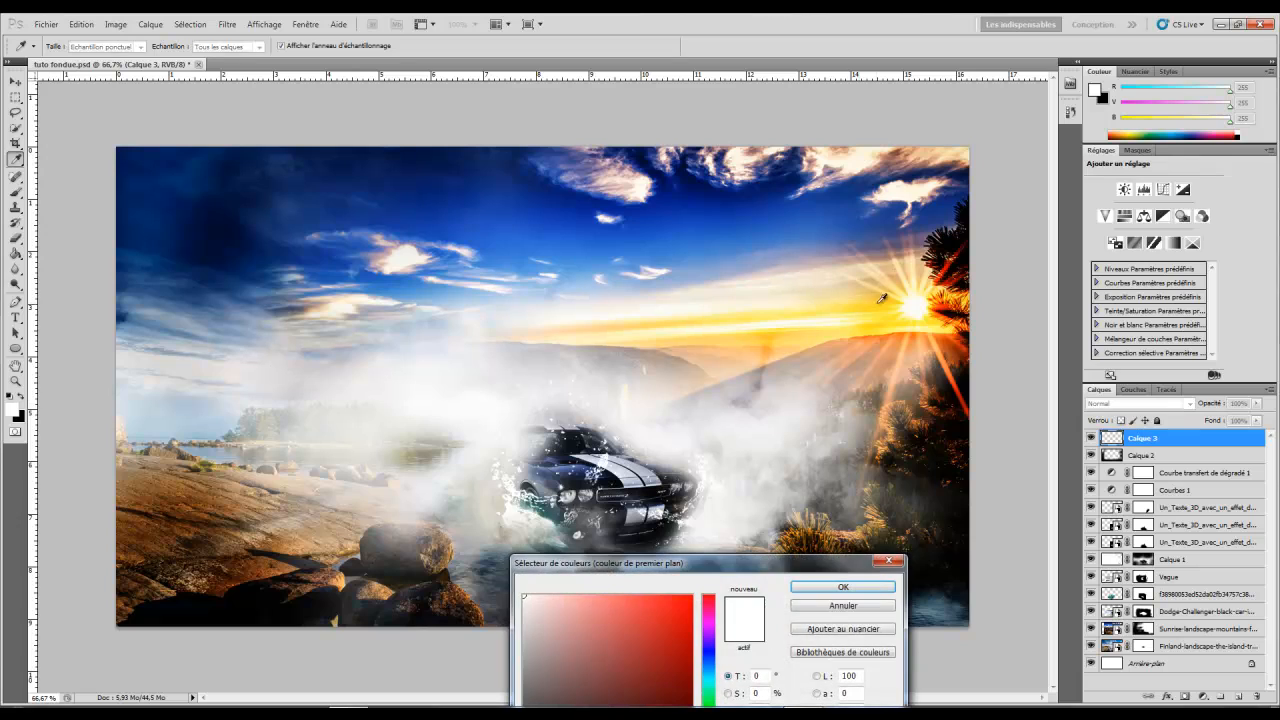
{"action": "left_click", "coordinate": [881, 308]}
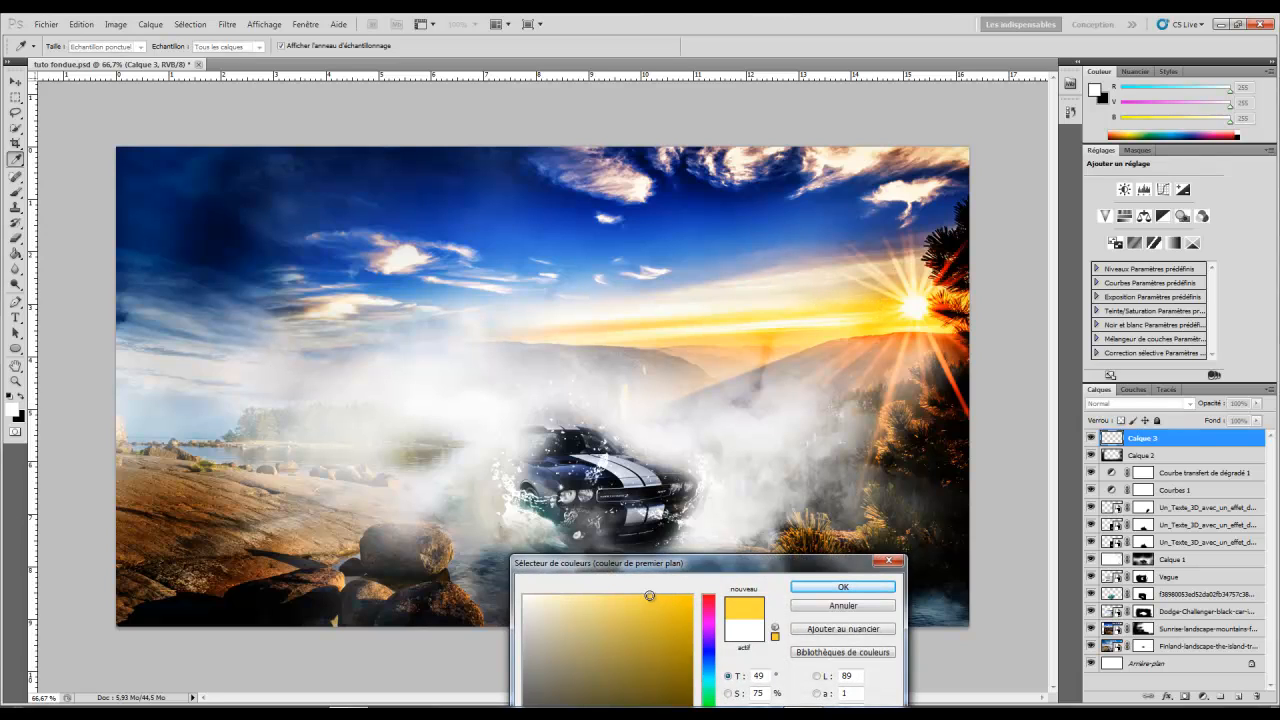
{"action": "left_click_drag", "start_coordinate": [650, 596], "coordinate": [617, 596]}
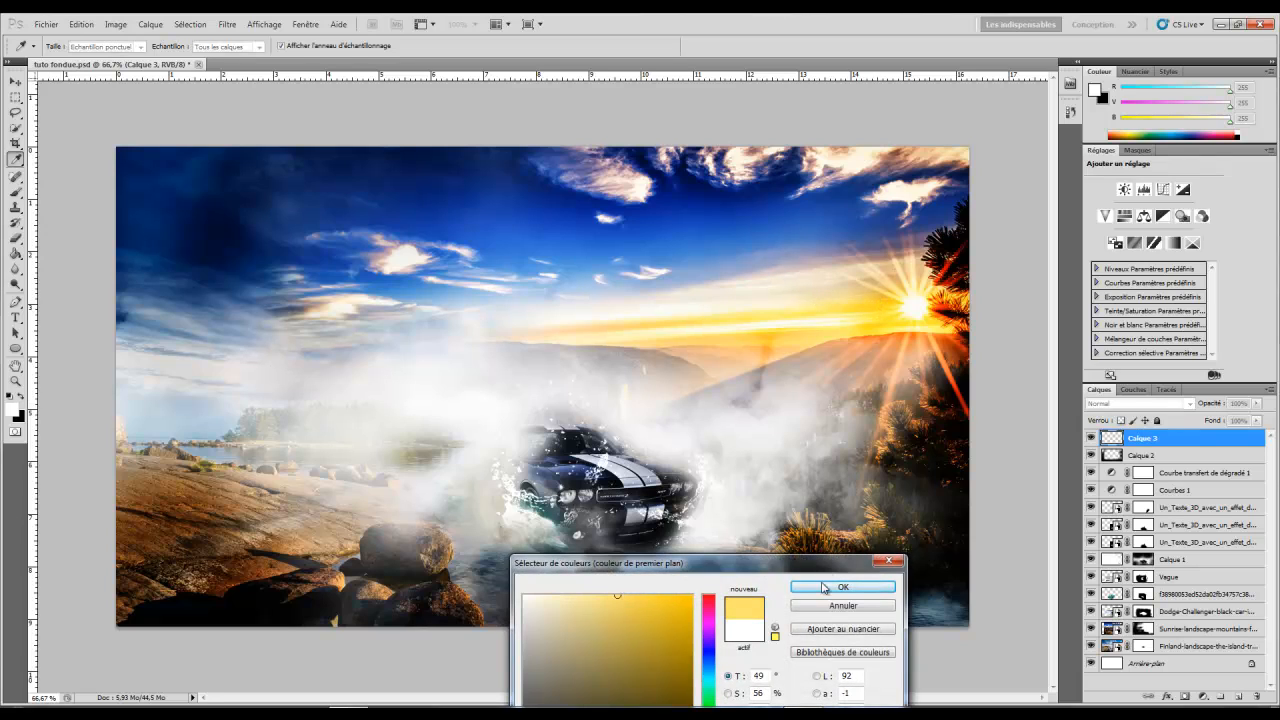
{"action": "left_click", "coordinate": [823, 587]}
Paint the sky yellow on the new layer and set its blend mode to Lumière tamisée.
{"action": "key", "text": "b"}
{"action": "mouse_move", "coordinate": [286, 243]}
{"action": "left_mouse_down"}
{"action": "mouse_move", "coordinate": [236, 193]}
{"action": "mouse_move", "coordinate": [206, 193]}
{"action": "mouse_move", "coordinate": [145, 378]}
{"action": "mouse_move", "coordinate": [294, 360]}
{"action": "mouse_move", "coordinate": [363, 289]}
{"action": "mouse_move", "coordinate": [432, 283]}
{"action": "mouse_move", "coordinate": [143, 378]}
{"action": "mouse_move", "coordinate": [299, 334]}
{"action": "mouse_move", "coordinate": [459, 198]}
{"action": "mouse_move", "coordinate": [602, 220]}
{"action": "mouse_move", "coordinate": [725, 297]}
{"action": "mouse_move", "coordinate": [707, 339]}
{"action": "mouse_move", "coordinate": [972, 304]}
{"action": "mouse_move", "coordinate": [690, 219]}
{"action": "mouse_move", "coordinate": [656, 175]}
{"action": "mouse_move", "coordinate": [572, 168]}
{"action": "mouse_move", "coordinate": [927, 207]}
{"action": "mouse_move", "coordinate": [809, 225]}
{"action": "mouse_move", "coordinate": [850, 398]}
{"action": "left_mouse_up"}
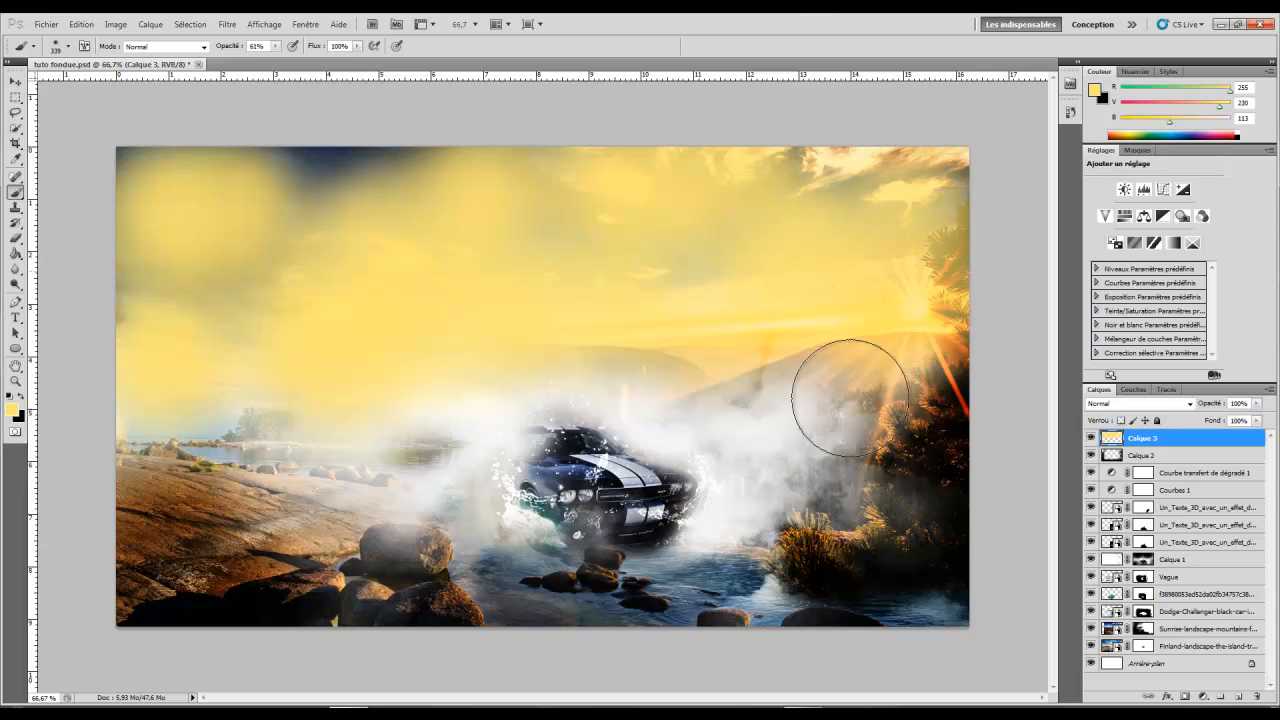
{"action": "left_click", "coordinate": [1140, 403]}
{"action": "left_click", "coordinate": [1134, 243]}
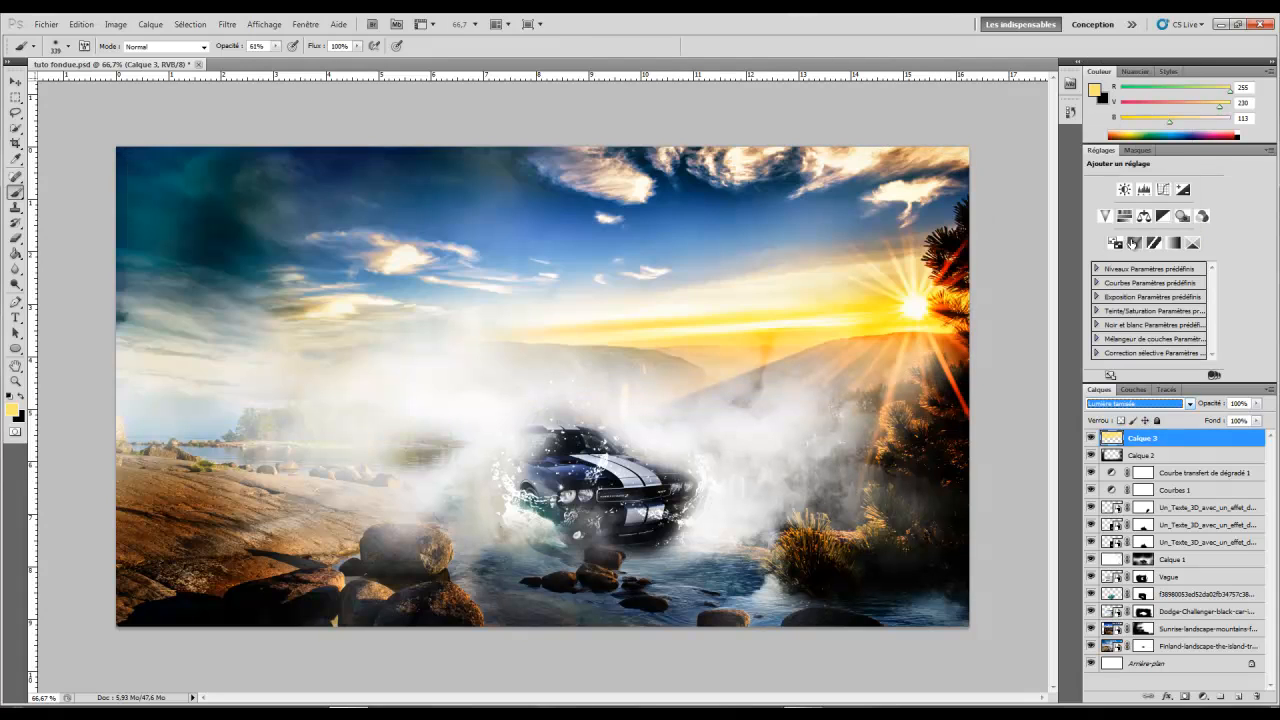
Try the blend modes from Normal through Luminosité on the yellow layer, ending on Couleur plus claire.
{"action": "key", "text": "Up"}
{"action": "key", "text": "Up"}
{"action": "key", "text": "Up"}
{"action": "key", "text": "Up"}
{"action": "key", "text": "Up"}
{"action": "key", "text": "Up"}
{"action": "key", "text": "Up"}
{"action": "key", "text": "Up"}
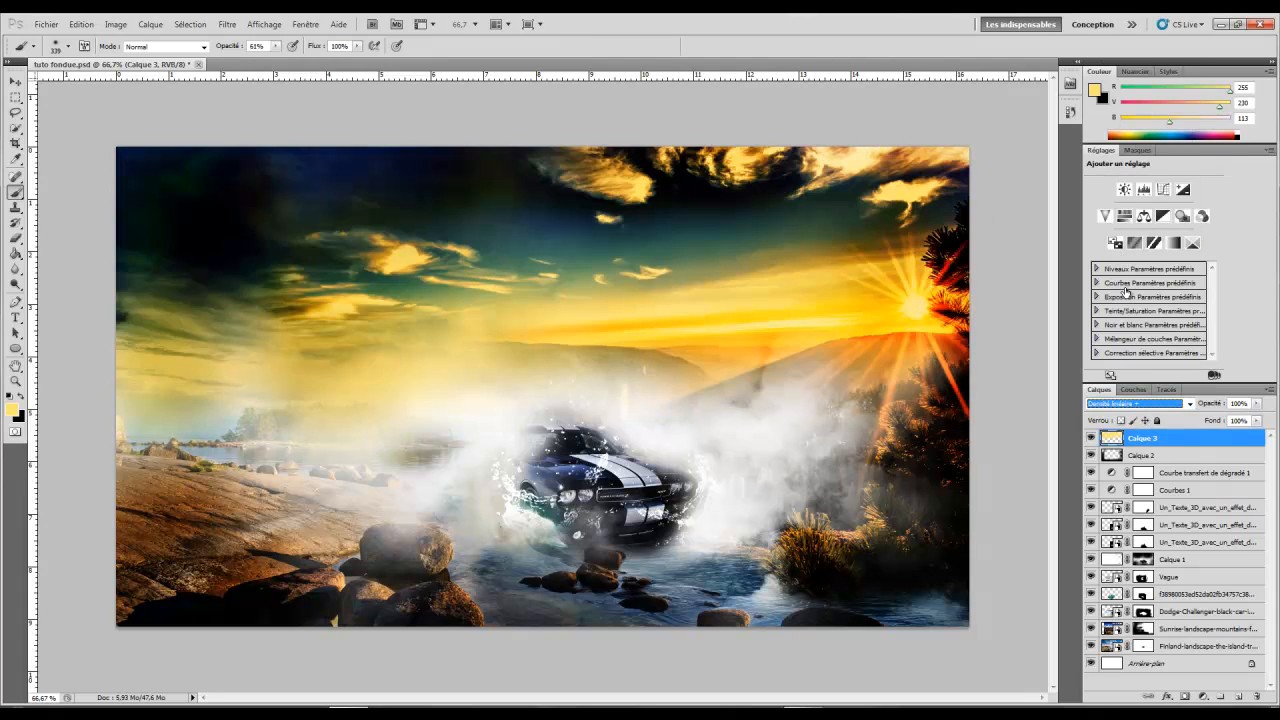
{"action": "key", "text": "Up"}
{"action": "key", "text": "Up"}
{"action": "key", "text": "Up"}
{"action": "key", "text": "Up"}
{"action": "key", "text": "Up"}
{"action": "key", "text": "Up"}
{"action": "key", "text": "Up"}
{"action": "key", "text": "Up"}
{"action": "key", "text": "Up"}
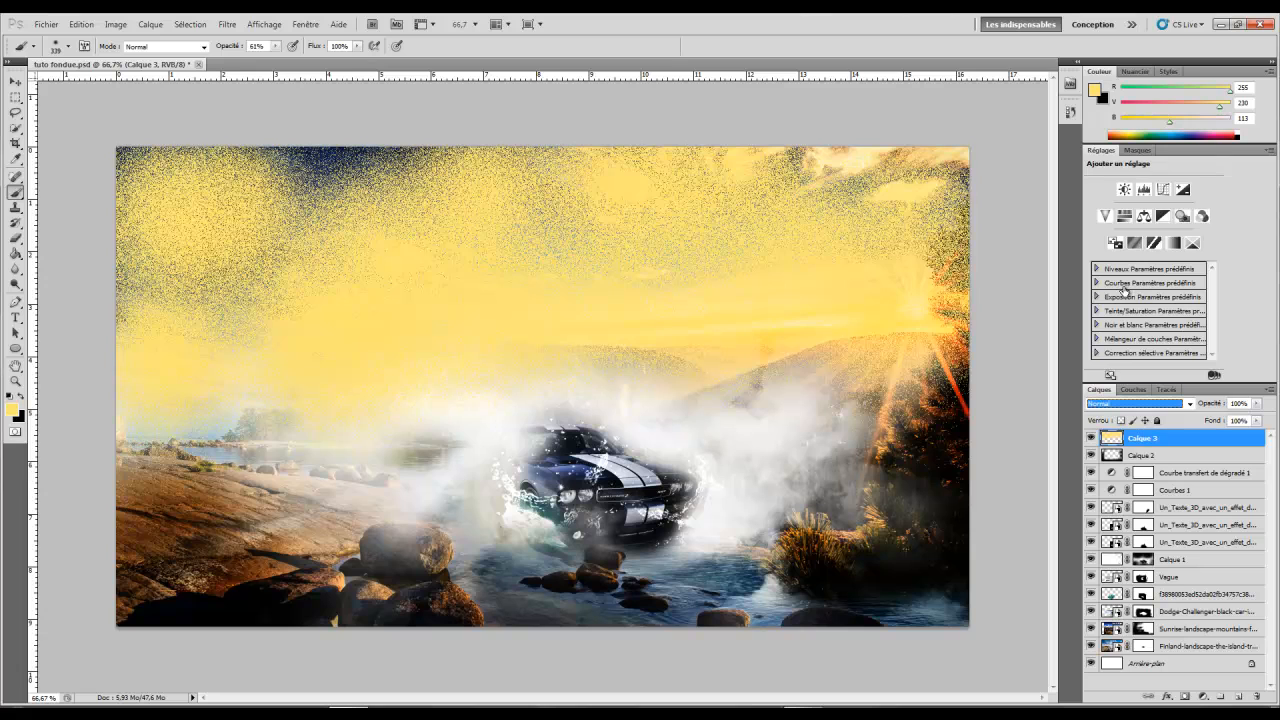
{"action": "key", "text": "Down"}
{"action": "key", "text": "Down"}
{"action": "key", "text": "Down"}
{"action": "key", "text": "Down"}
{"action": "key", "text": "Down"}
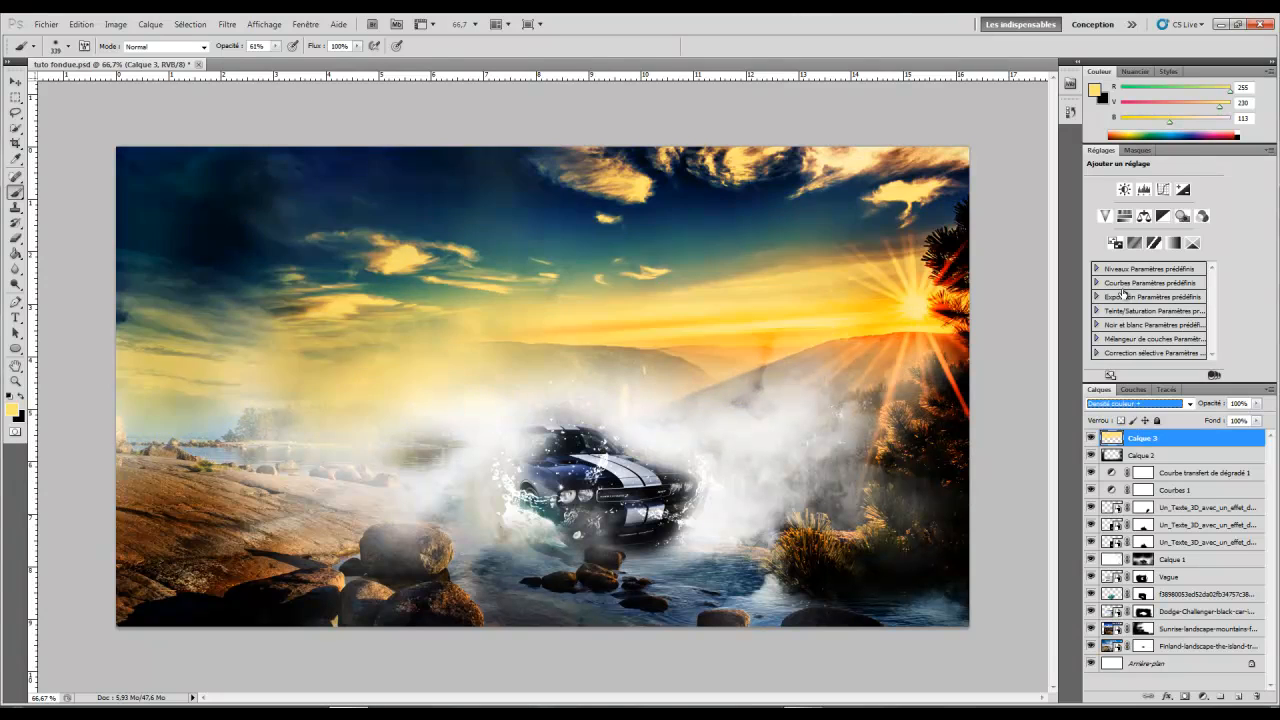
{"action": "key", "text": "Down"}
{"action": "key", "text": "Down"}
{"action": "key", "text": "Down"}
{"action": "key", "text": "Down"}
{"action": "key", "text": "Down"}
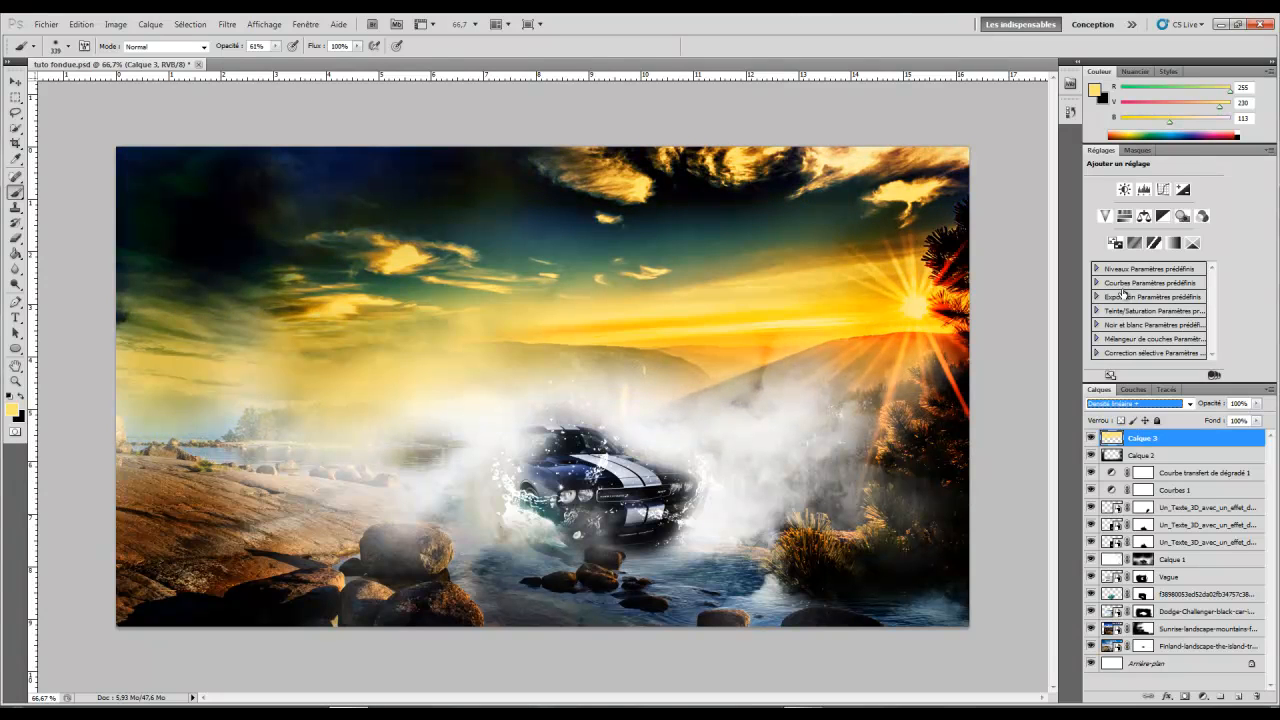
{"action": "key", "text": "Down"}
{"action": "key", "text": "Down"}
{"action": "key", "text": "Down"}
{"action": "key", "text": "Down"}
{"action": "key", "text": "Down"}
{"action": "key", "text": "Down"}
{"action": "key", "text": "Down"}
{"action": "key", "text": "Down"}
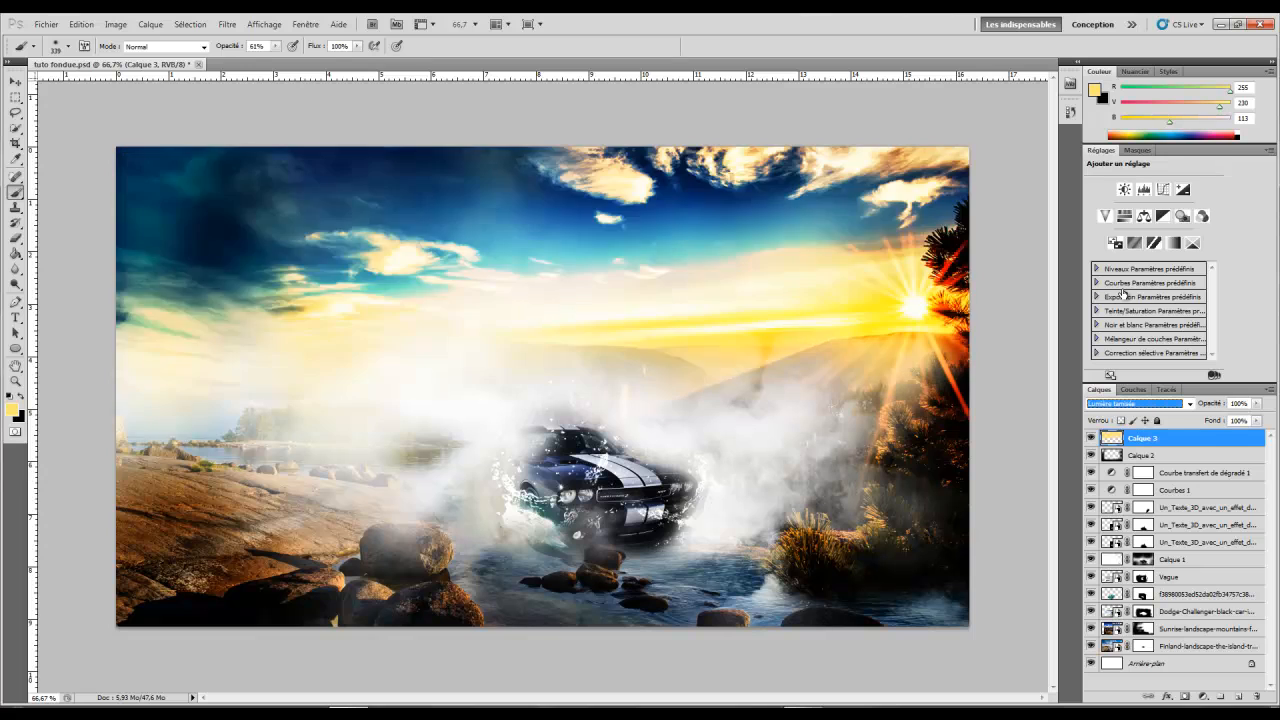
{"action": "key", "text": "Down"}
{"action": "key", "text": "Down"}
{"action": "key", "text": "Down"}
{"action": "key", "text": "Down"}
{"action": "key", "text": "Down"}
{"action": "key", "text": "Down"}
{"action": "key", "text": "Down"}
{"action": "key", "text": "Down"}
{"action": "key", "text": "Down"}
{"action": "key", "text": "Down"}
{"action": "key", "text": "Down"}
{"action": "key", "text": "Down"}
{"action": "key", "text": "Down"}
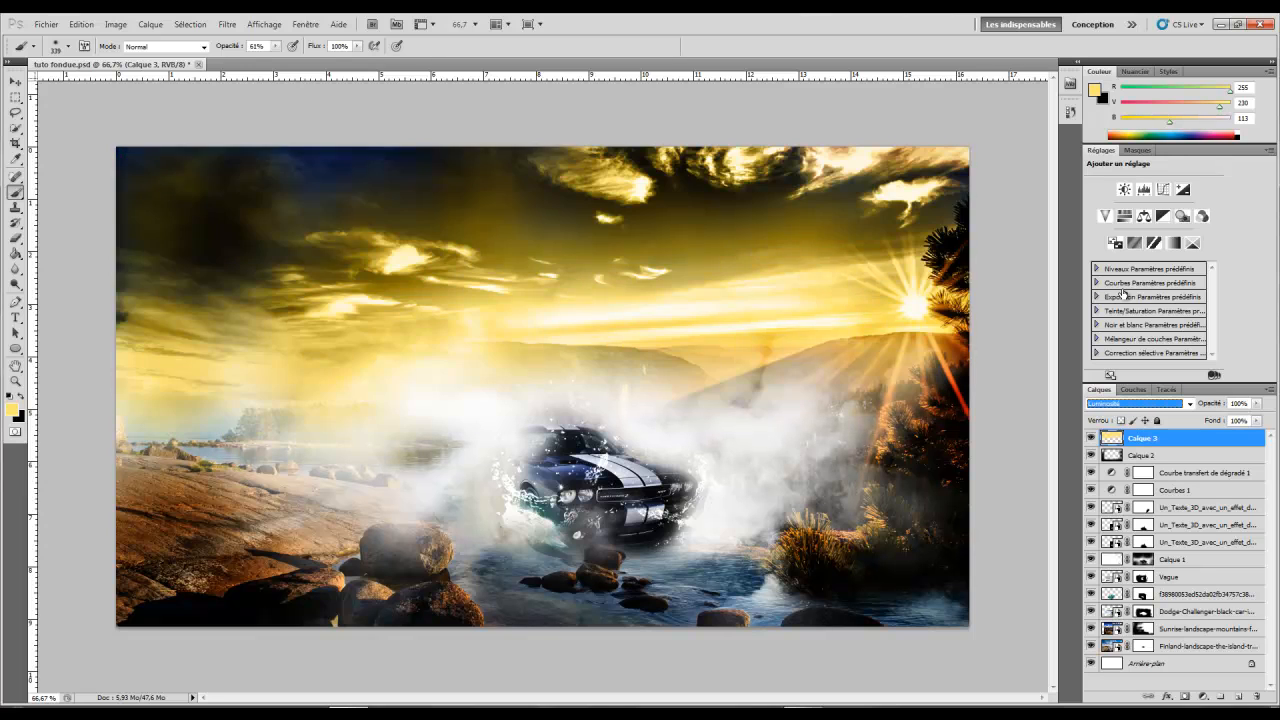
{"action": "key", "text": "Up"}
{"action": "key", "text": "Up"}
{"action": "key", "text": "Up"}
{"action": "key", "text": "Up"}
{"action": "key", "text": "Up"}
{"action": "key", "text": "Up"}
{"action": "key", "text": "Up"}
{"action": "key", "text": "Up"}
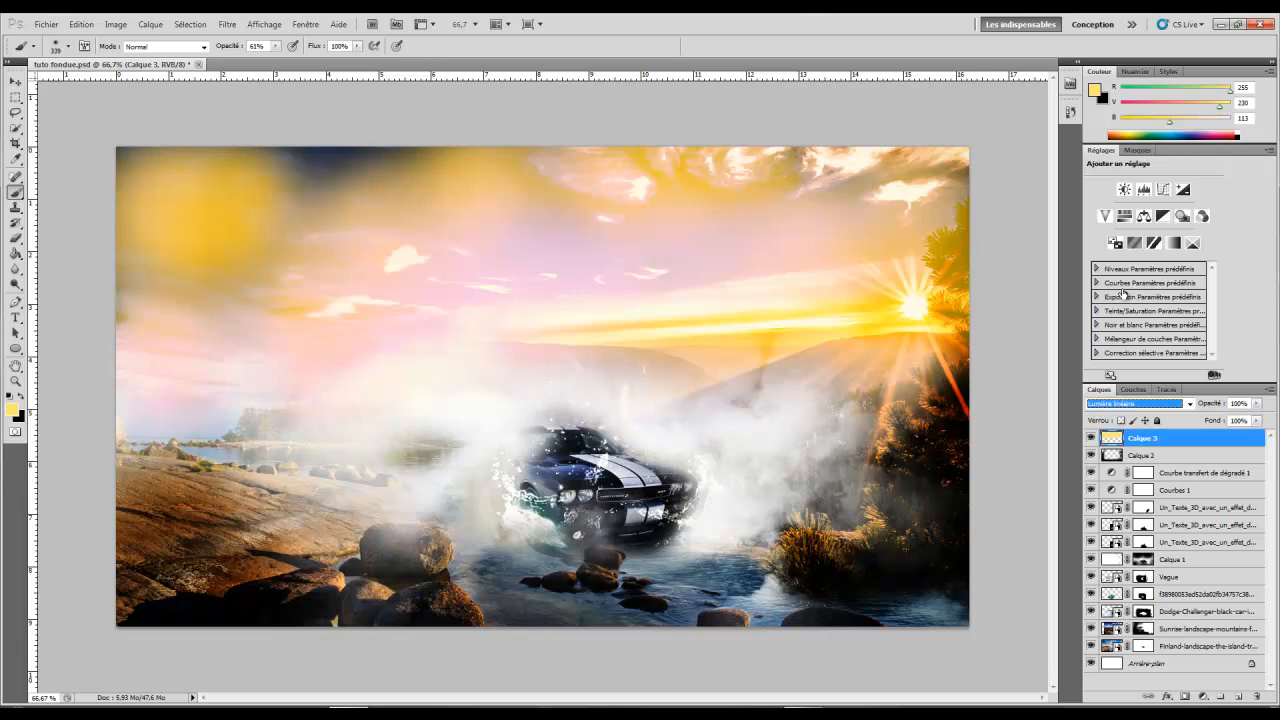
{"action": "key", "text": "Up"}
{"action": "key", "text": "Up"}
{"action": "key", "text": "Up"}
{"action": "key", "text": "Up"}
{"action": "key", "text": "Up"}
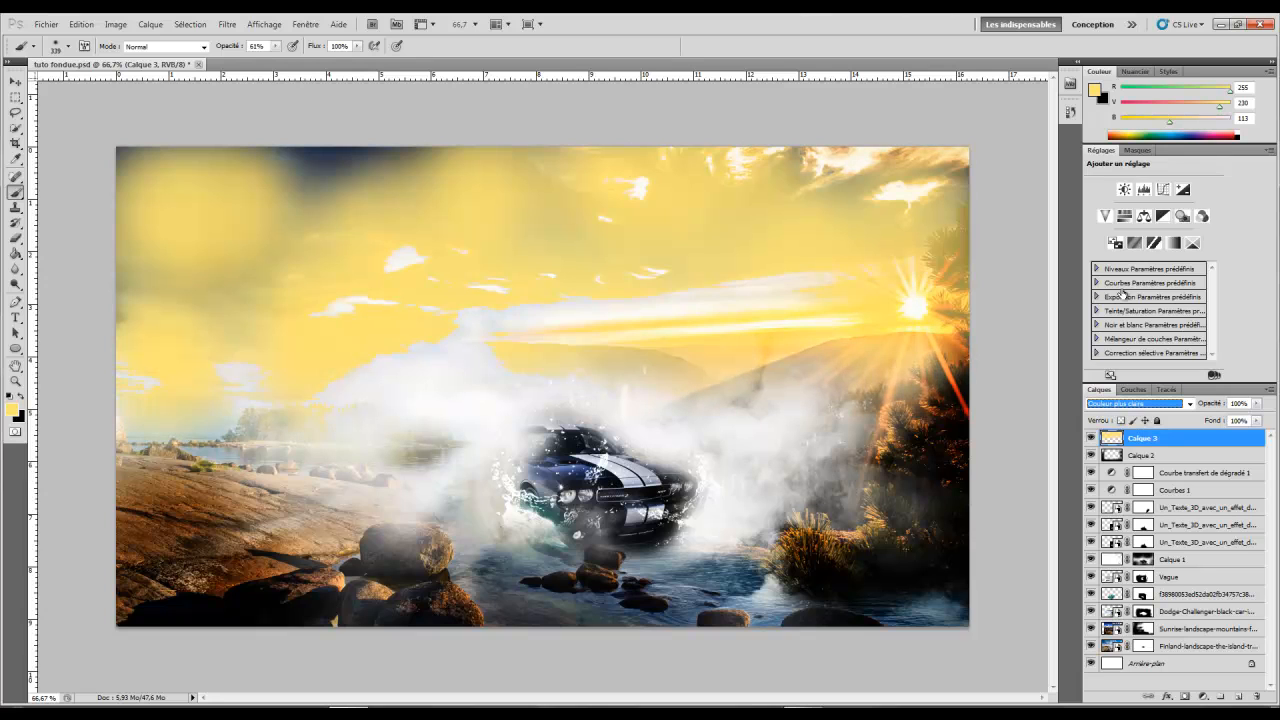
Compare Densité couleur - and Densité linéaire + on the yellow layer, and return it to Lumière tamisée.
{"action": "left_click", "coordinate": [1130, 403]}
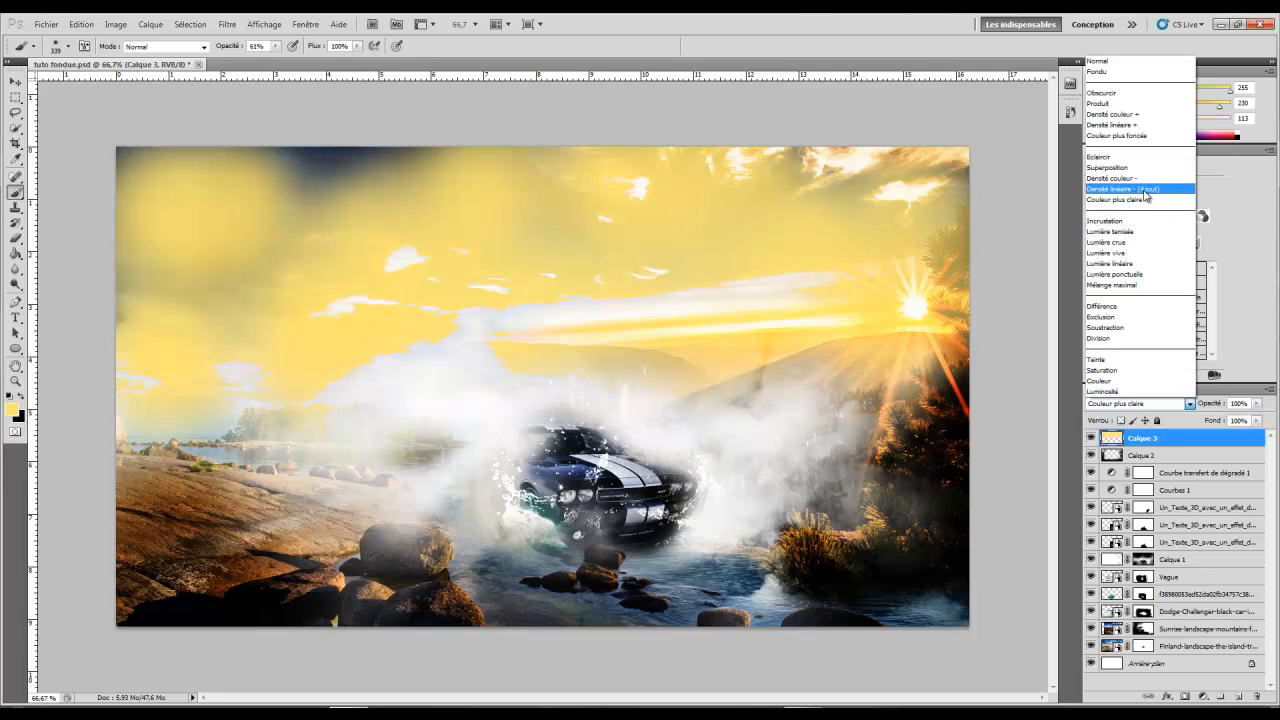
{"action": "left_click", "coordinate": [1140, 178]}
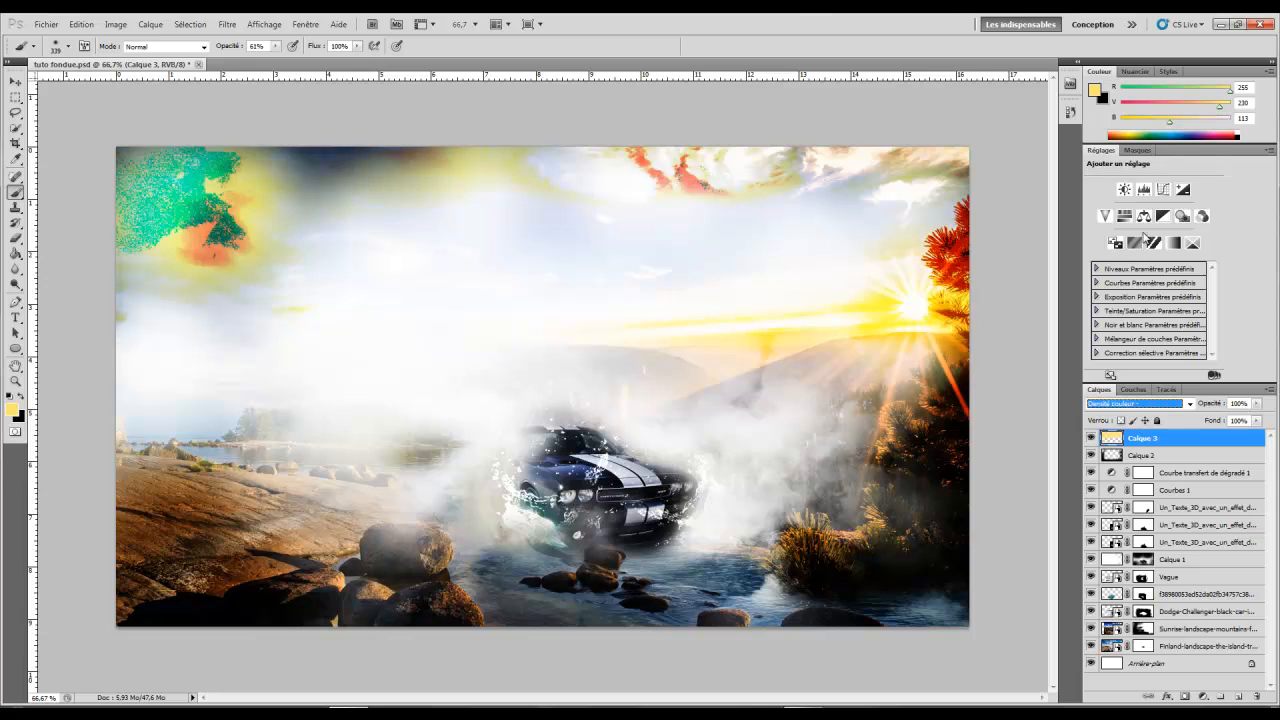
{"action": "key", "text": "Up"}
{"action": "key", "text": "Up"}
{"action": "key", "text": "Up"}
{"action": "key", "text": "Up"}
{"action": "left_click", "coordinate": [1139, 404]}
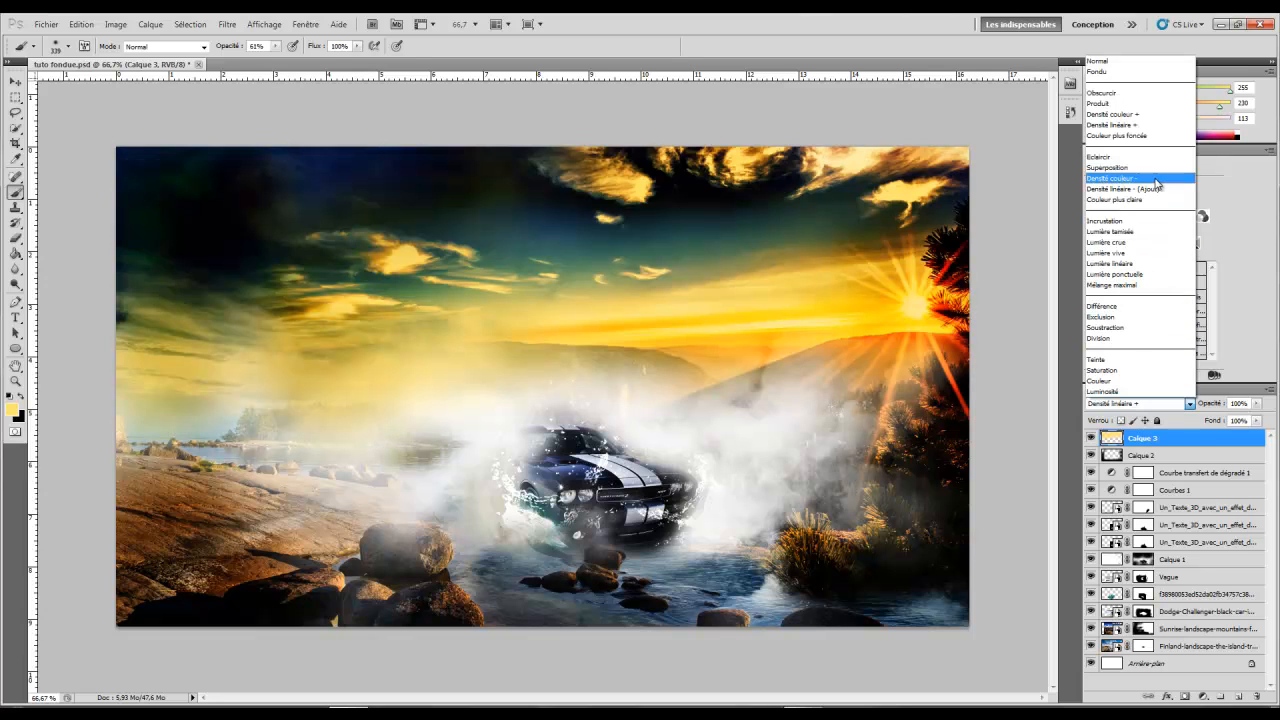
{"action": "left_click", "coordinate": [1130, 231]}
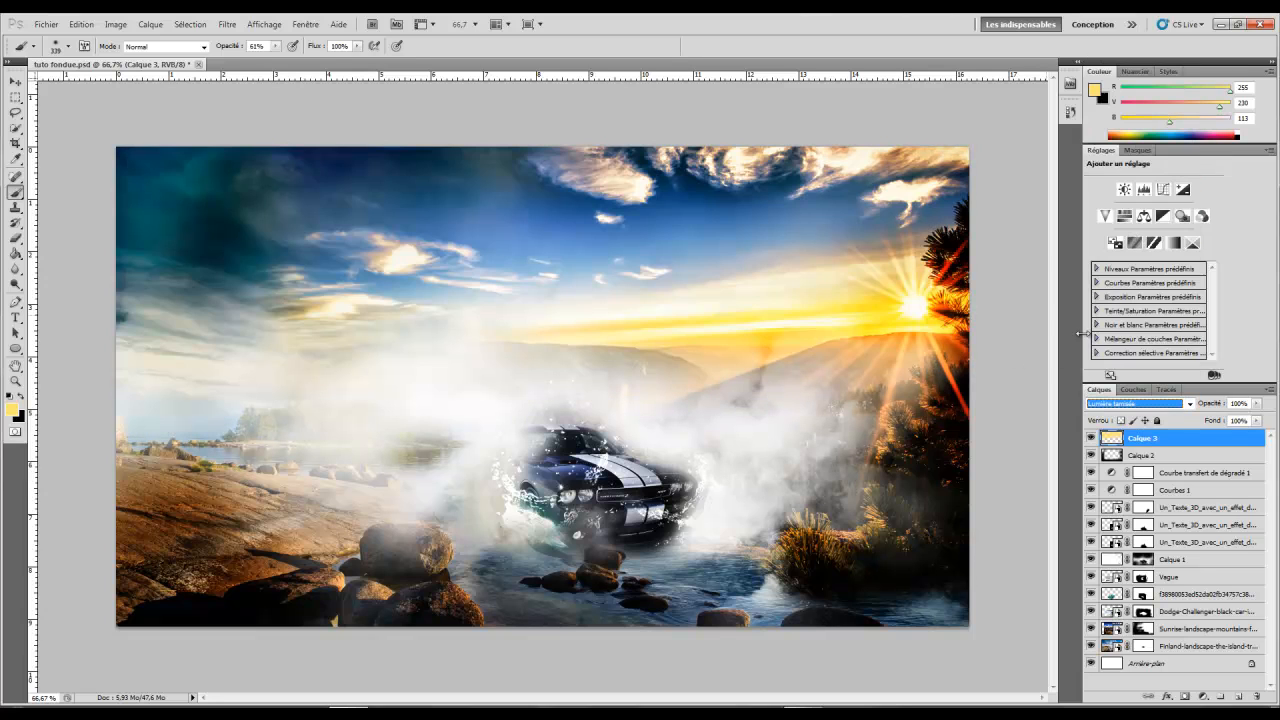
Try the yellow layer at 18% opacity and delete it.
{"action": "left_click_drag", "start_coordinate": [1208, 406], "coordinate": [1155, 408]}
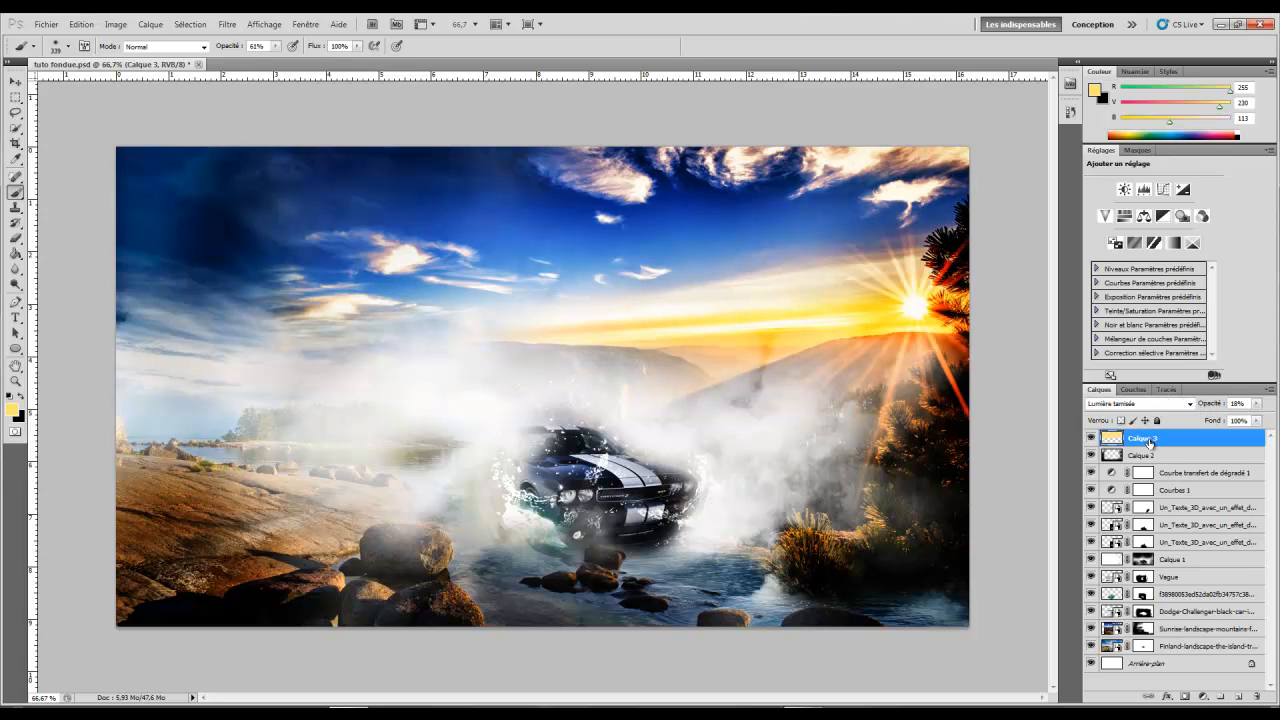
{"action": "key", "text": "Delete"}
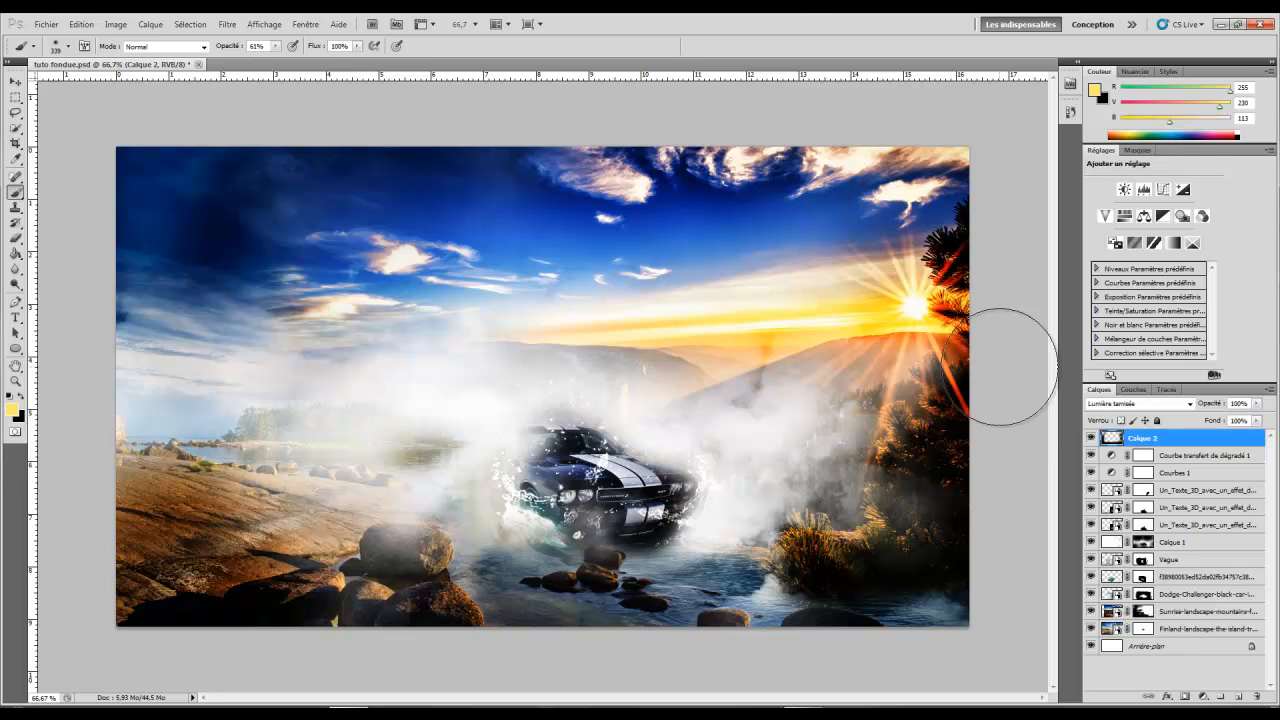
Add a second Courbe de transfert de dégradé adjustment layer above Calque 2 with the yellow-to-black gradient and Inverser on.
{"action": "left_click", "coordinate": [150, 24]}
{"action": "mouse_move", "coordinate": [290, 140]}
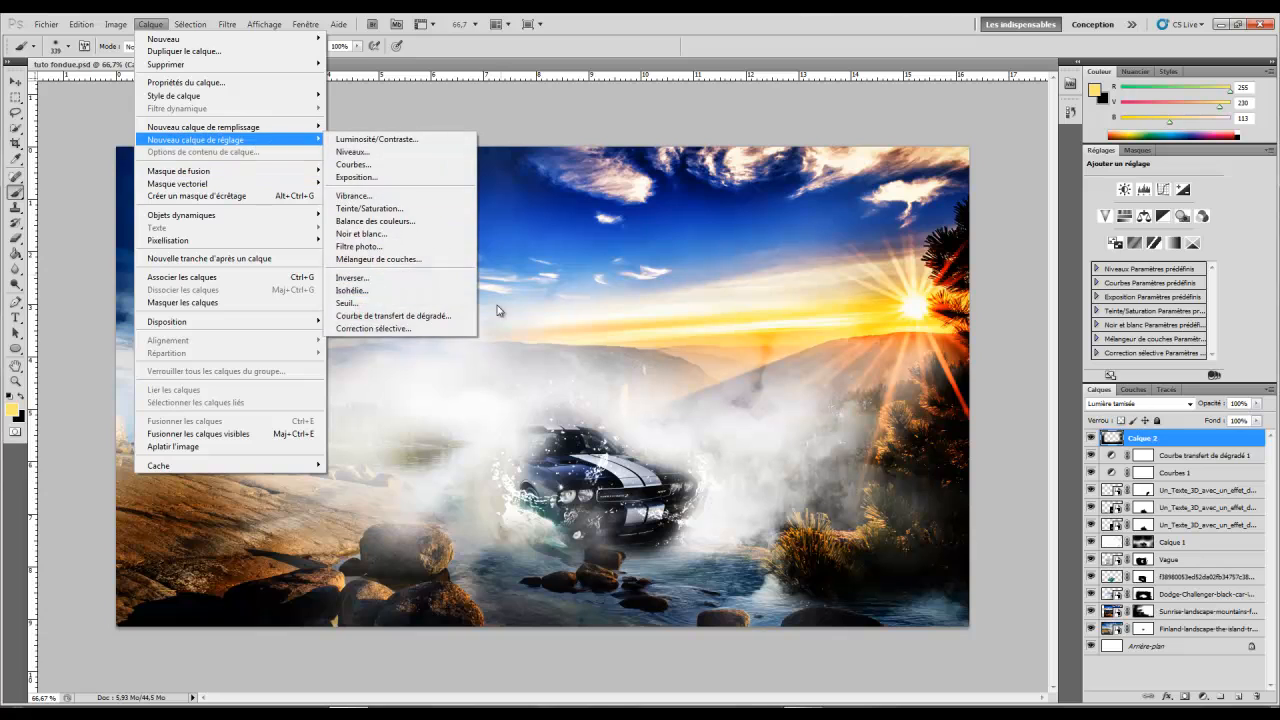
{"action": "left_click", "coordinate": [437, 316]}
{"action": "left_click", "coordinate": [766, 241]}
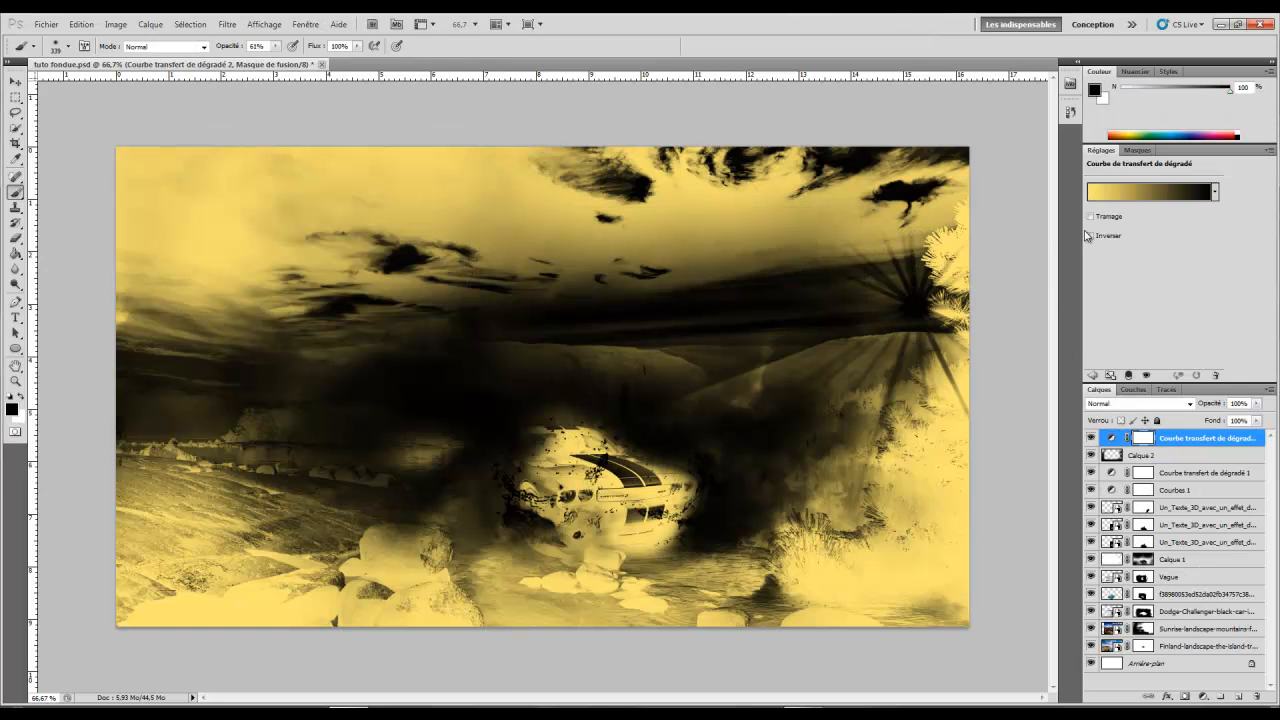
{"action": "left_click", "coordinate": [1089, 235]}
Try several blend modes on the second gradient map layer, including Mélange maximal, and settle on Lumière crue.
{"action": "left_click", "coordinate": [1133, 403]}
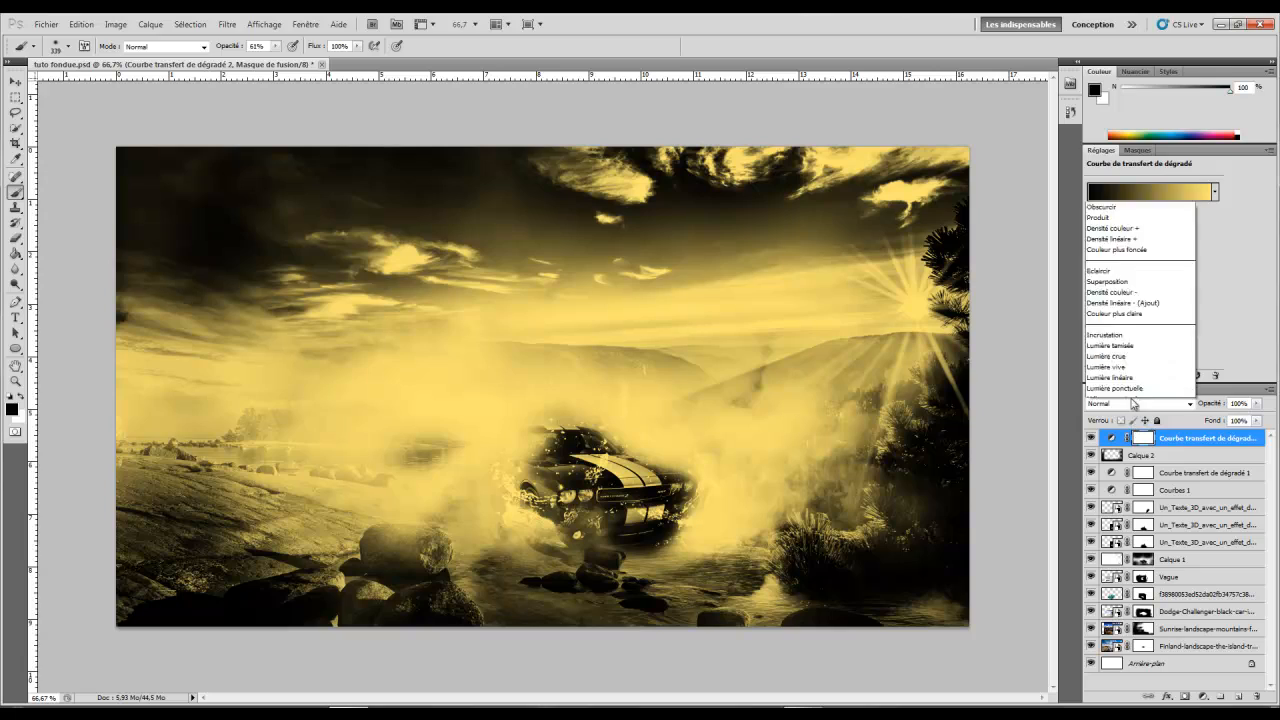
{"action": "left_click", "coordinate": [1132, 396]}
{"action": "key", "text": "Up"}
{"action": "key", "text": "Up"}
{"action": "key", "text": "Up"}
{"action": "key", "text": "Up"}
{"action": "key", "text": "Up"}
{"action": "key", "text": "Up"}
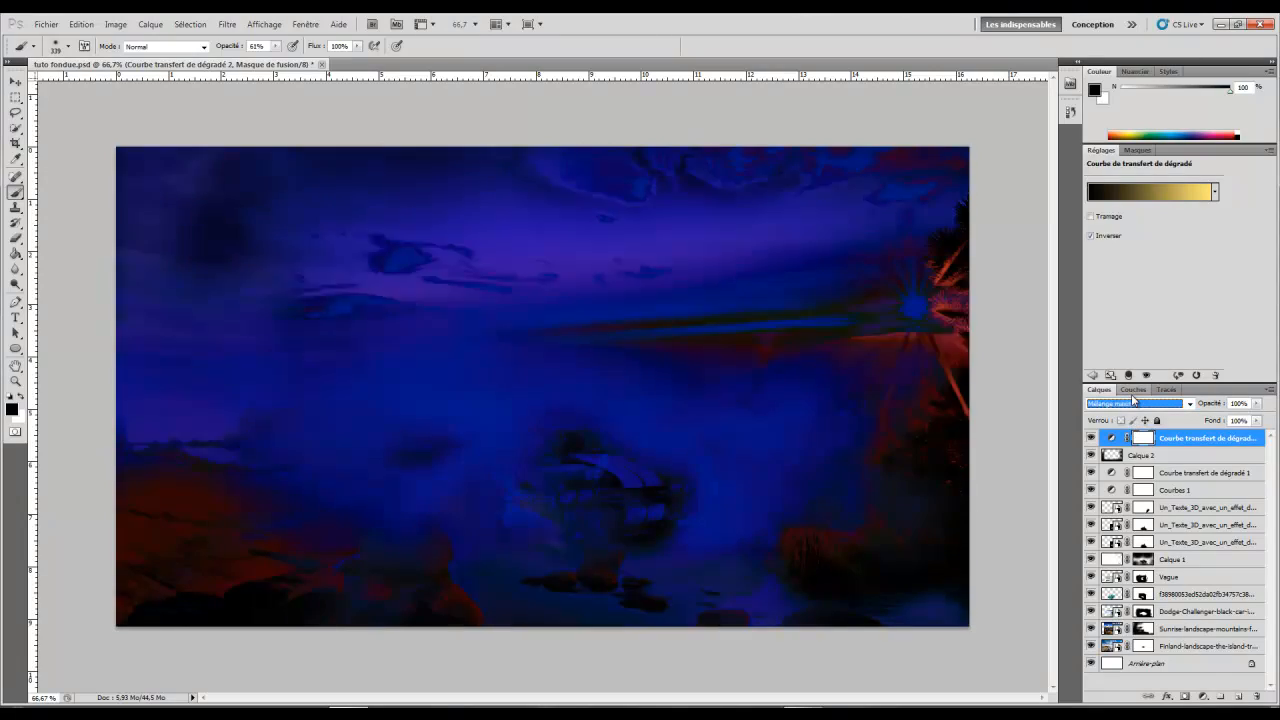
{"action": "key", "text": "Up"}
{"action": "key", "text": "Up"}
{"action": "key", "text": "Up"}
{"action": "key", "text": "Up"}
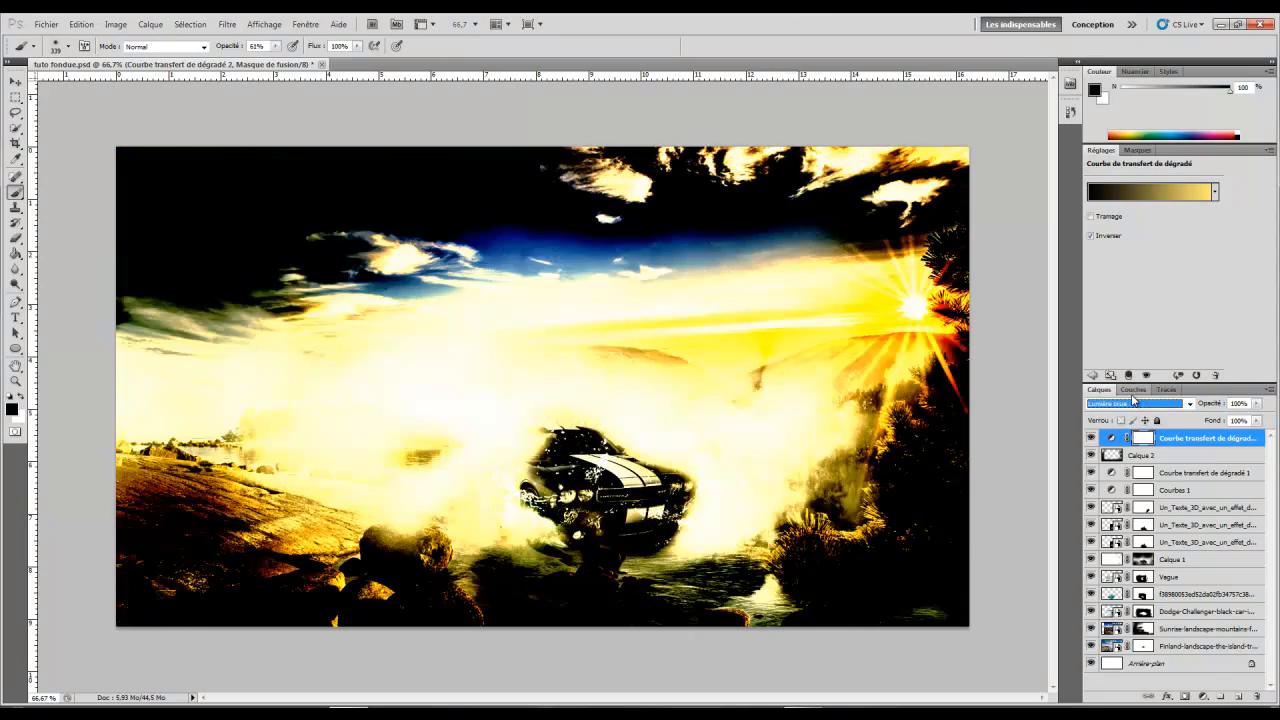
{"action": "key", "text": "Up"}
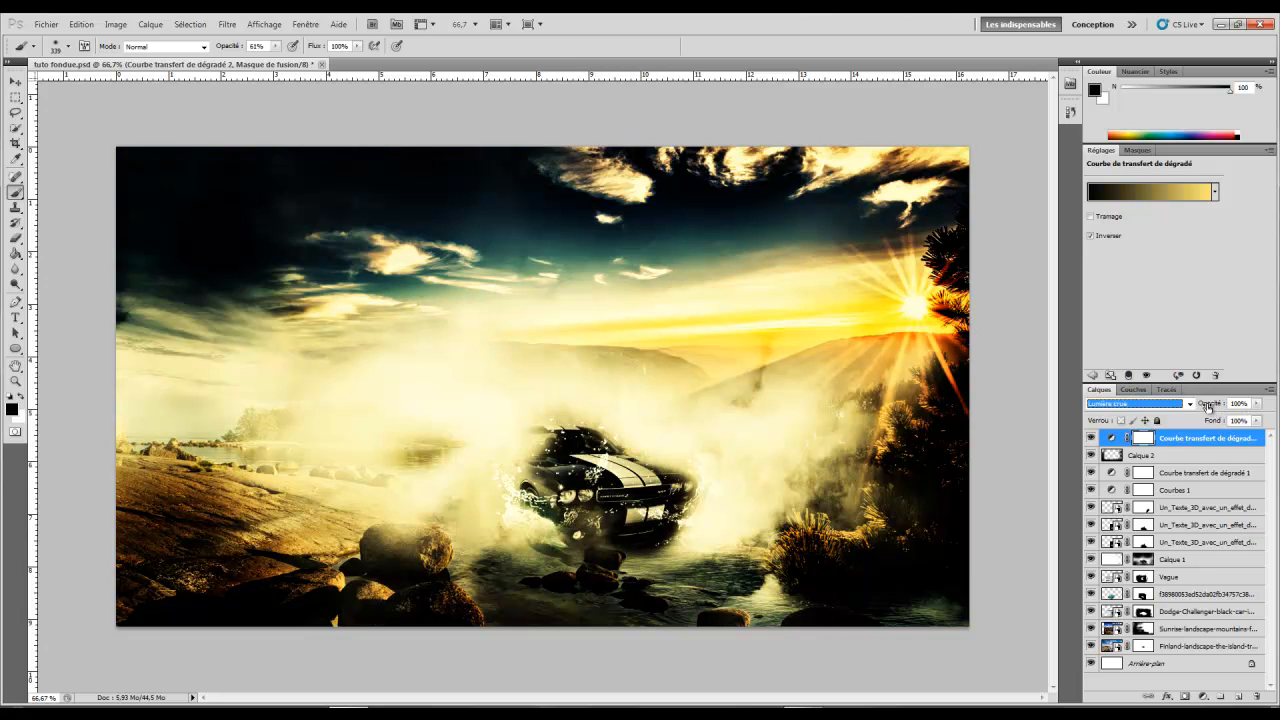
Examine the yellow and black colour stops of the second gradient map's gradient.
{"action": "left_click", "coordinate": [1155, 197]}
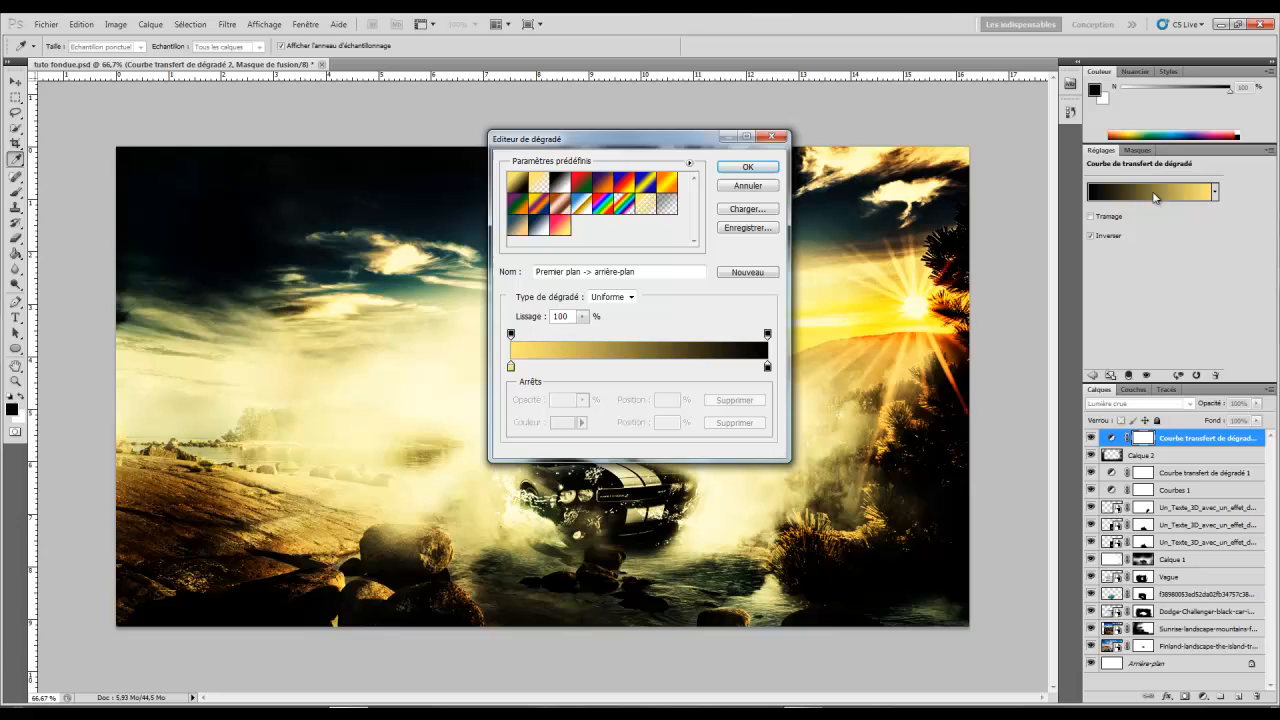
{"action": "double_click", "coordinate": [511, 367]}
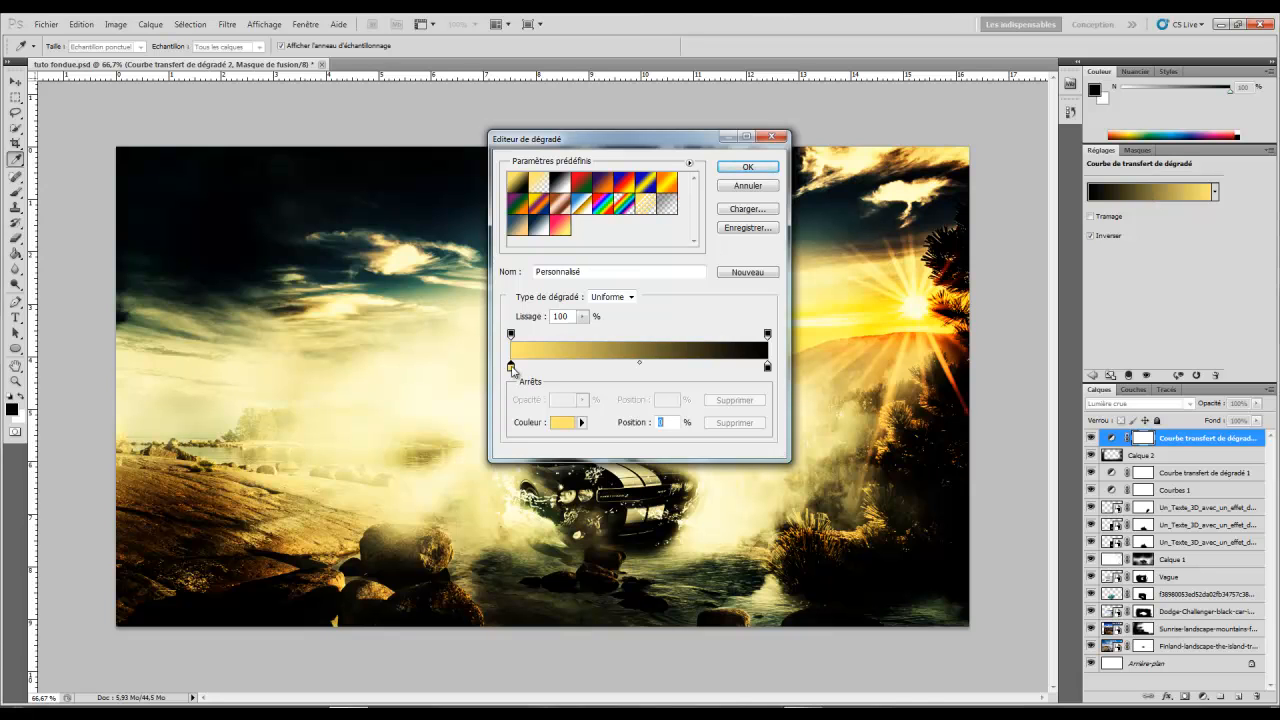
{"action": "left_click_drag", "start_coordinate": [749, 564], "coordinate": [734, 294]}
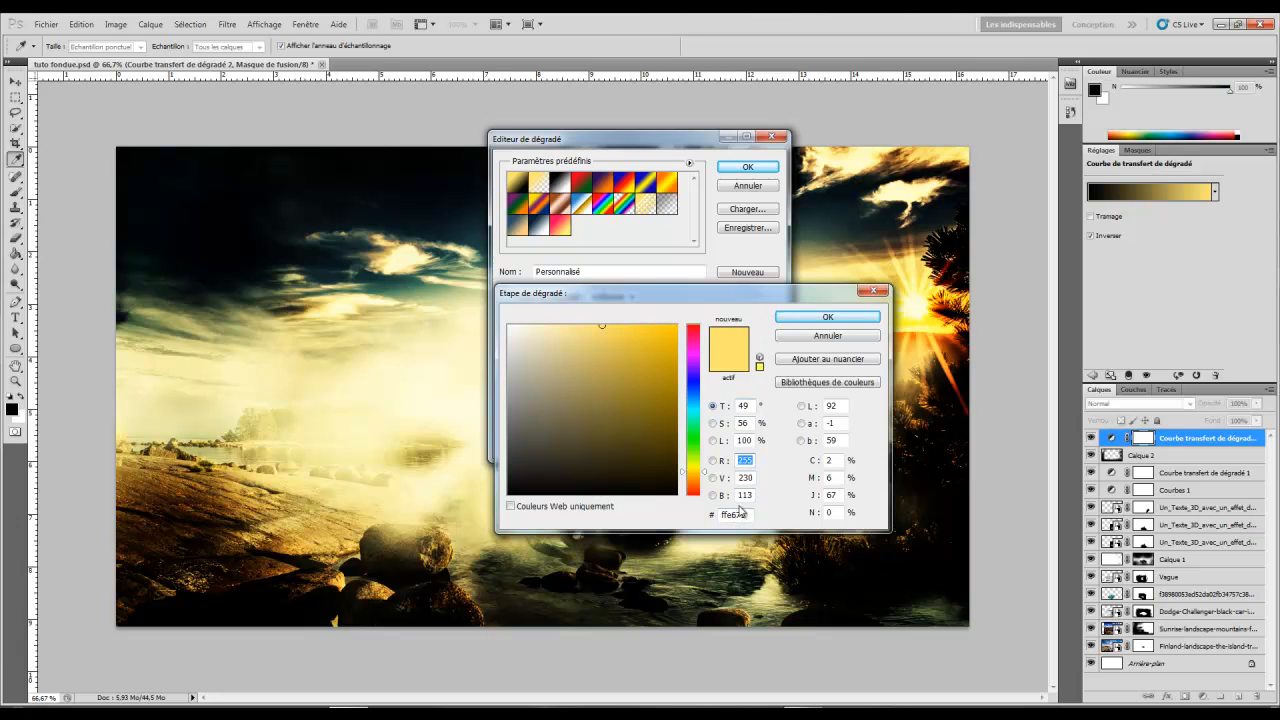
{"action": "left_click", "coordinate": [828, 316]}
{"action": "double_click", "coordinate": [767, 368]}
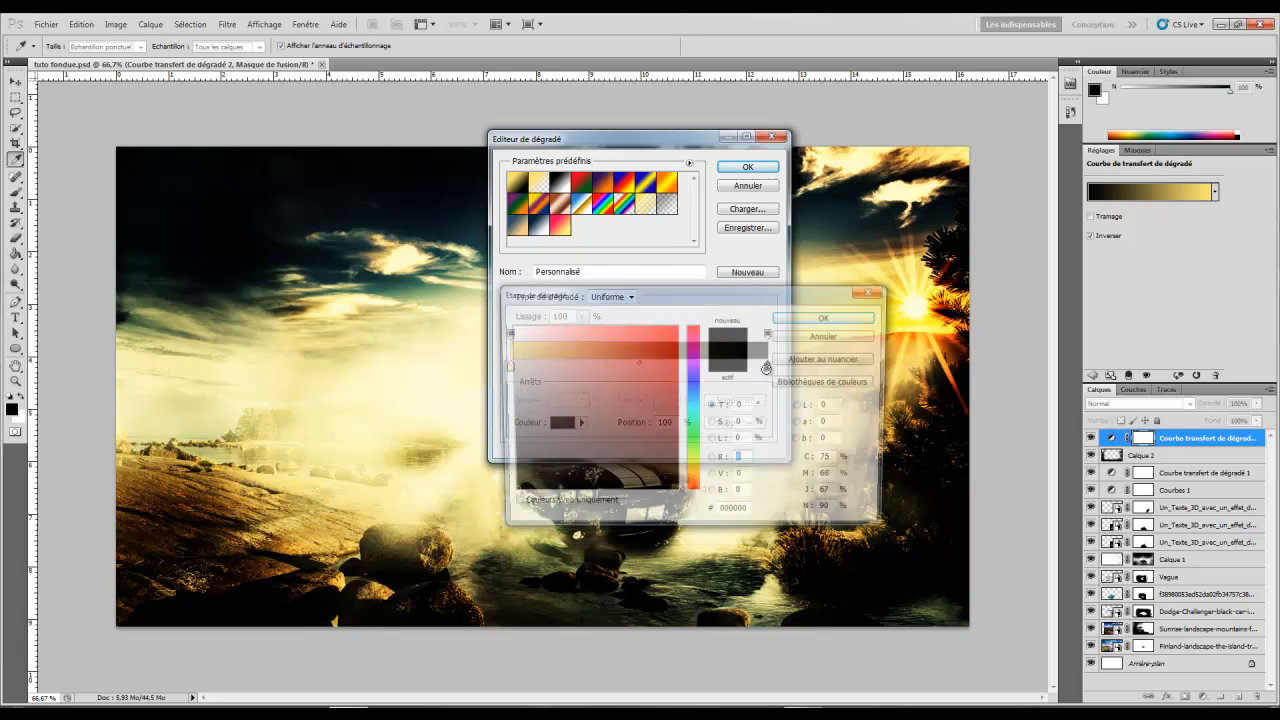
{"action": "left_click", "coordinate": [834, 316]}
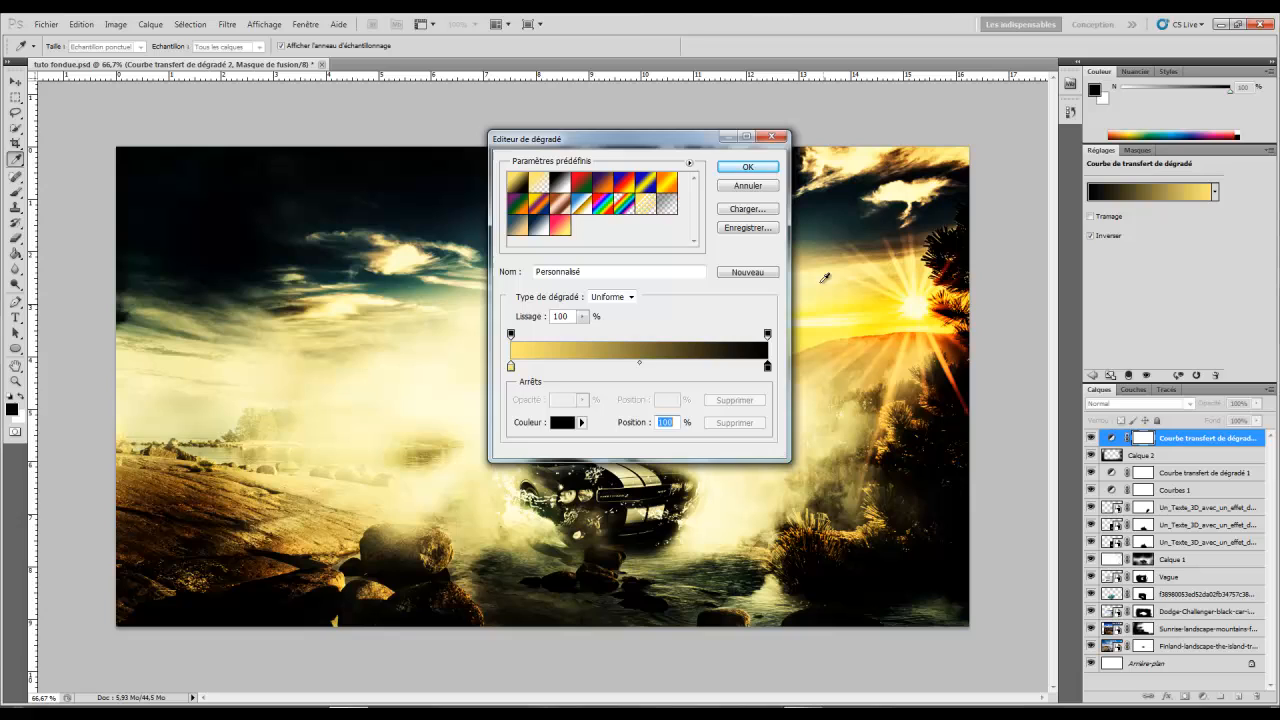
{"action": "left_click", "coordinate": [747, 168]}
Try painting black at 61% opacity on the second gradient map's mask over the sky, and revert all the strokes through the history.
{"action": "key", "text": "b"}
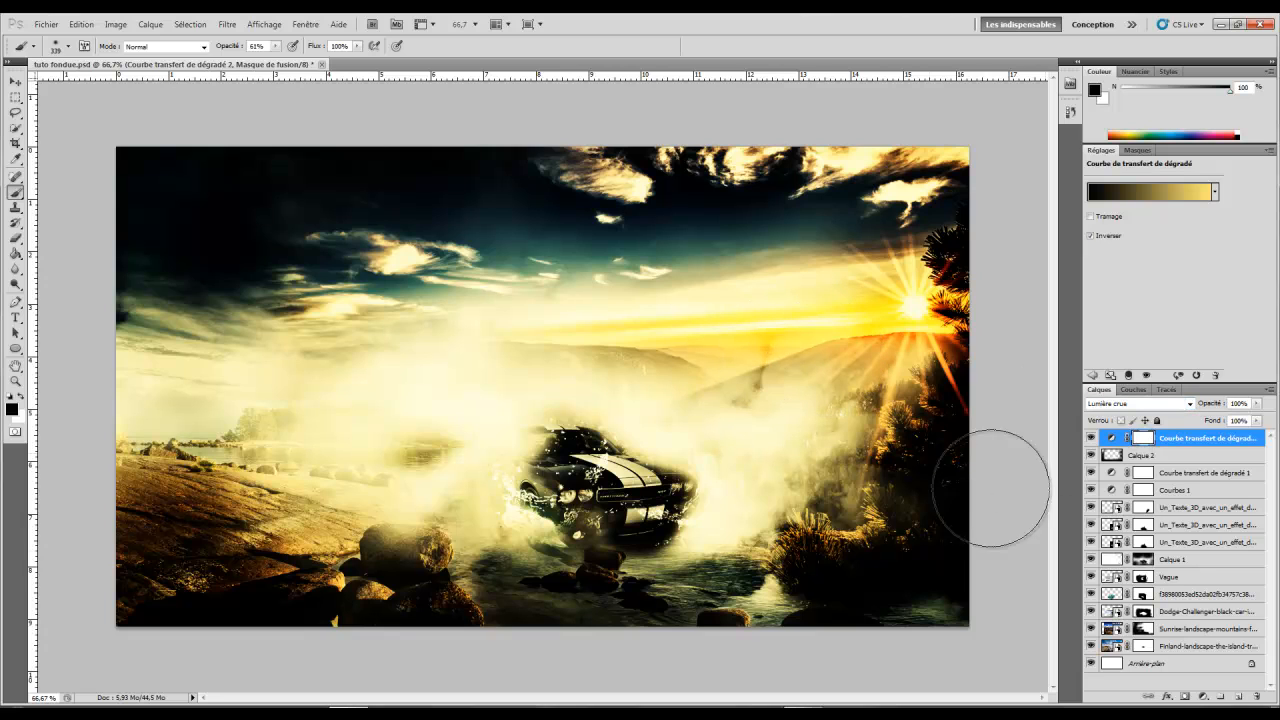
{"action": "mouse_move", "coordinate": [275, 248]}
{"action": "left_mouse_down"}
{"action": "mouse_move", "coordinate": [188, 287]}
{"action": "mouse_move", "coordinate": [290, 193]}
{"action": "mouse_move", "coordinate": [140, 207]}
{"action": "mouse_move", "coordinate": [503, 293]}
{"action": "left_mouse_up"}
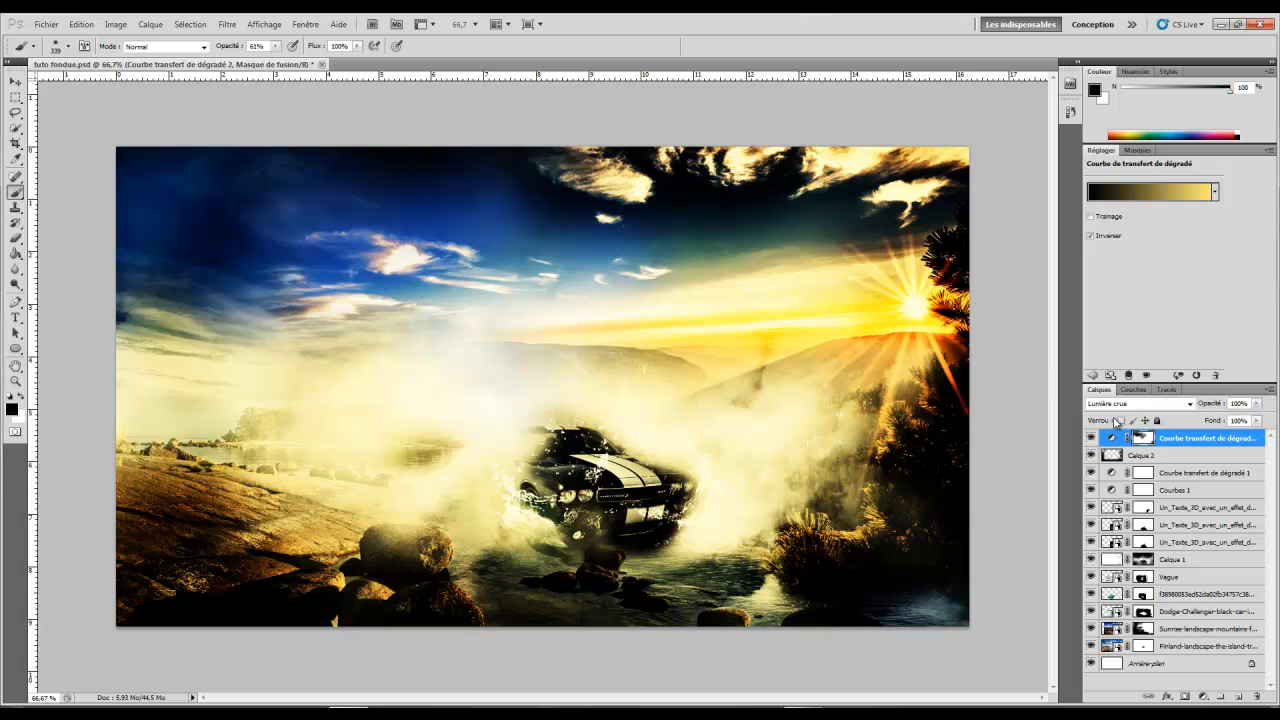
{"action": "left_click", "coordinate": [1070, 111]}
{"action": "left_click", "coordinate": [958, 258]}
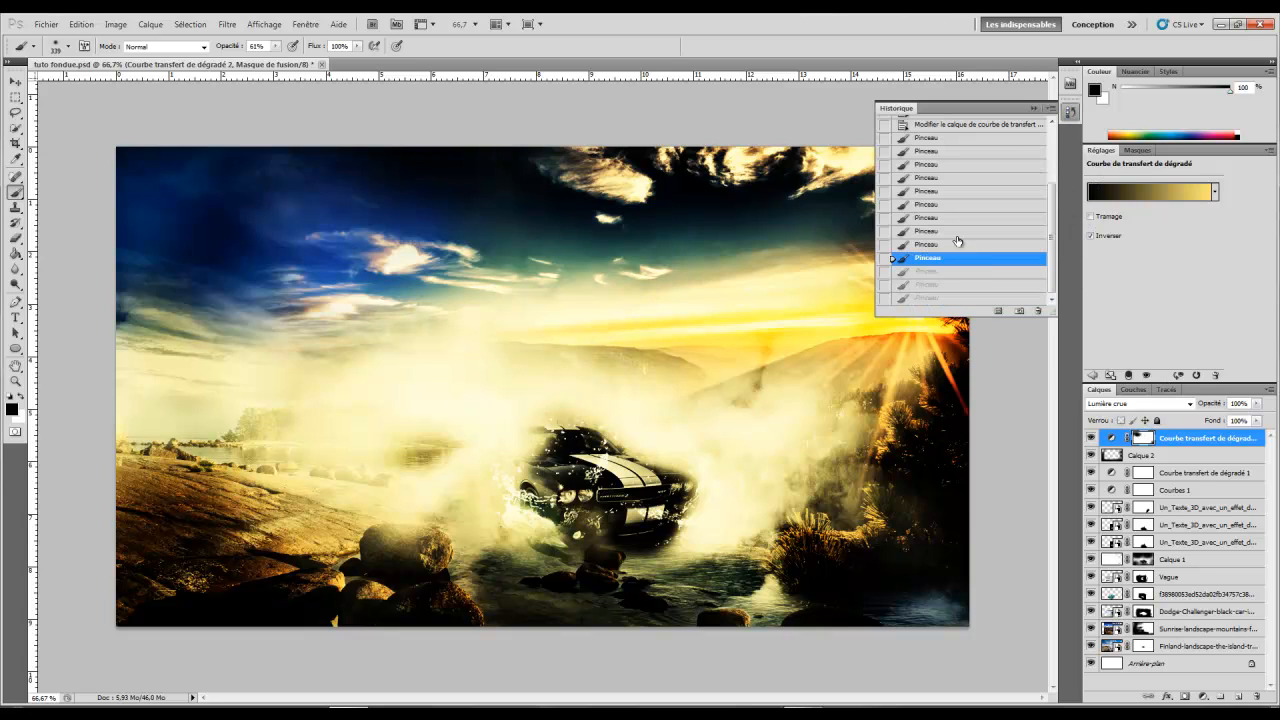
{"action": "left_click", "coordinate": [961, 218]}
{"action": "left_click", "coordinate": [962, 191]}
{"action": "left_click", "coordinate": [970, 141]}
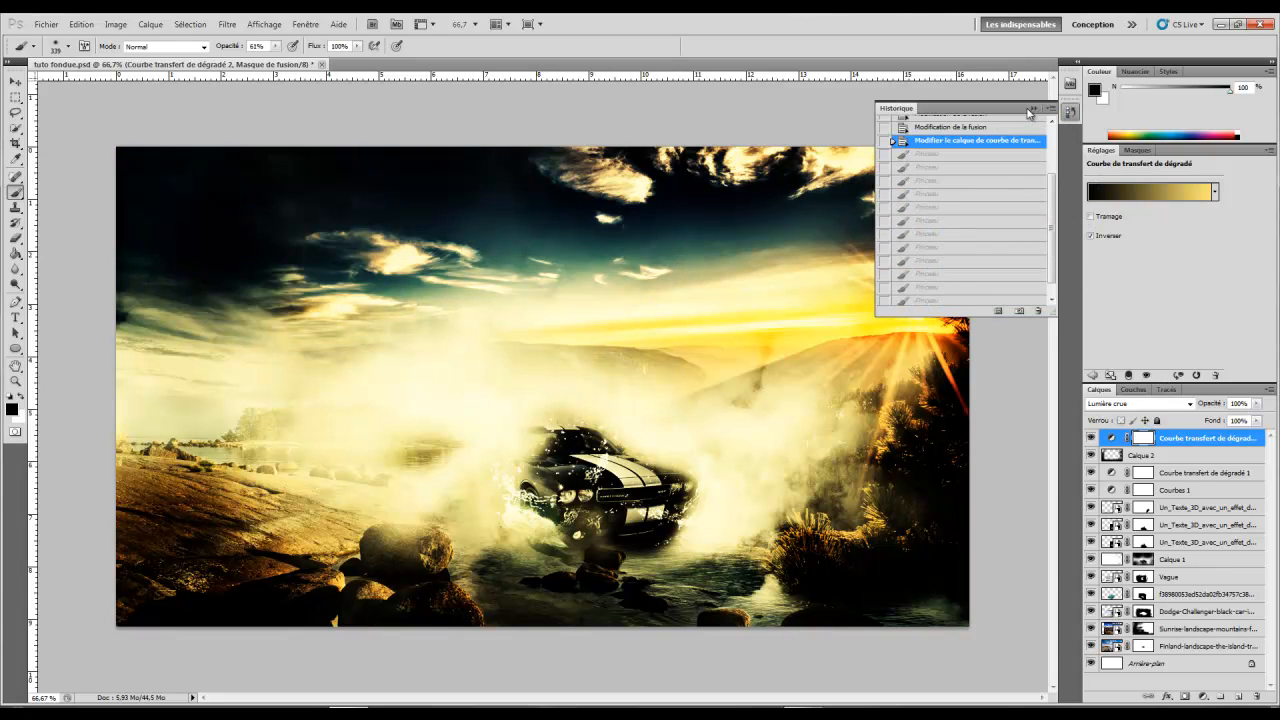
{"action": "left_click", "coordinate": [1070, 111]}
Lower the second gradient map layer's opacity to about 47%.
{"action": "left_click_drag", "start_coordinate": [1221, 406], "coordinate": [1186, 412]}
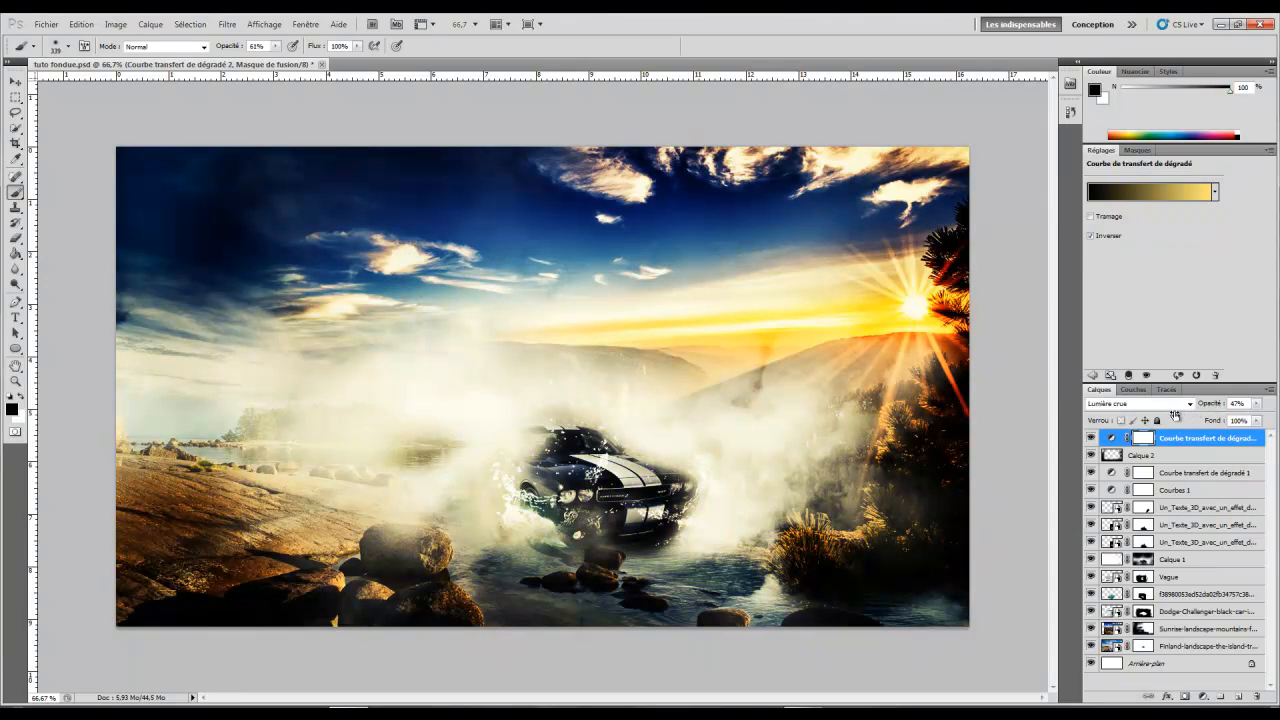
{"action": "left_click_drag", "start_coordinate": [1176, 414], "coordinate": [1177, 414]}
Add a new layer above the second gradient map and apply the merged (Fusionné) image to it with Appliquer une image.
{"action": "left_click", "coordinate": [1241, 698]}
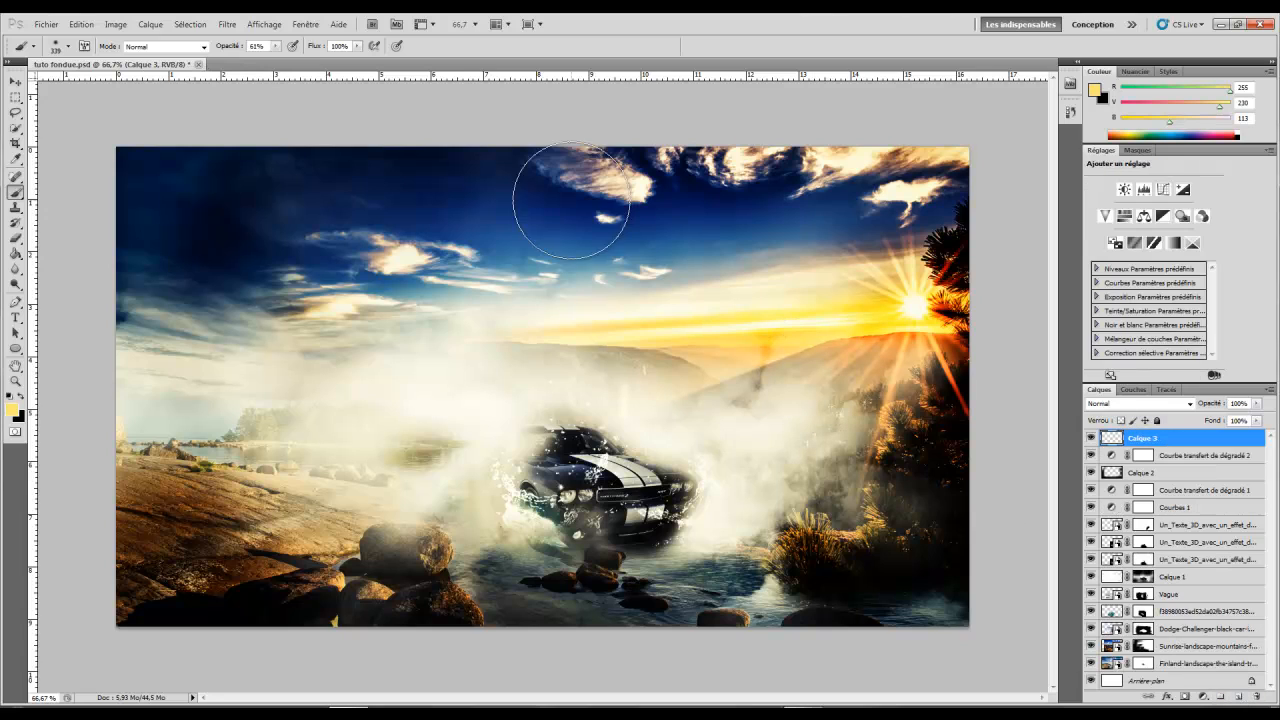
{"action": "left_click", "coordinate": [116, 24]}
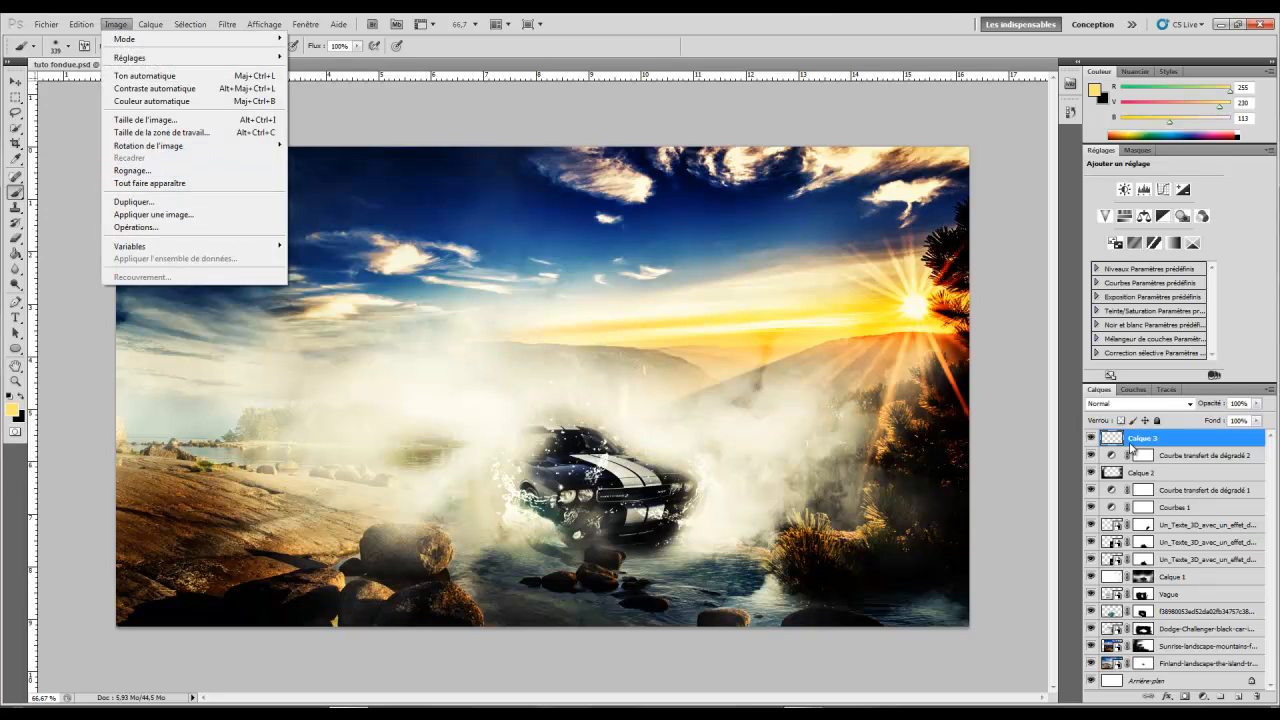
{"action": "left_click", "coordinate": [177, 219]}
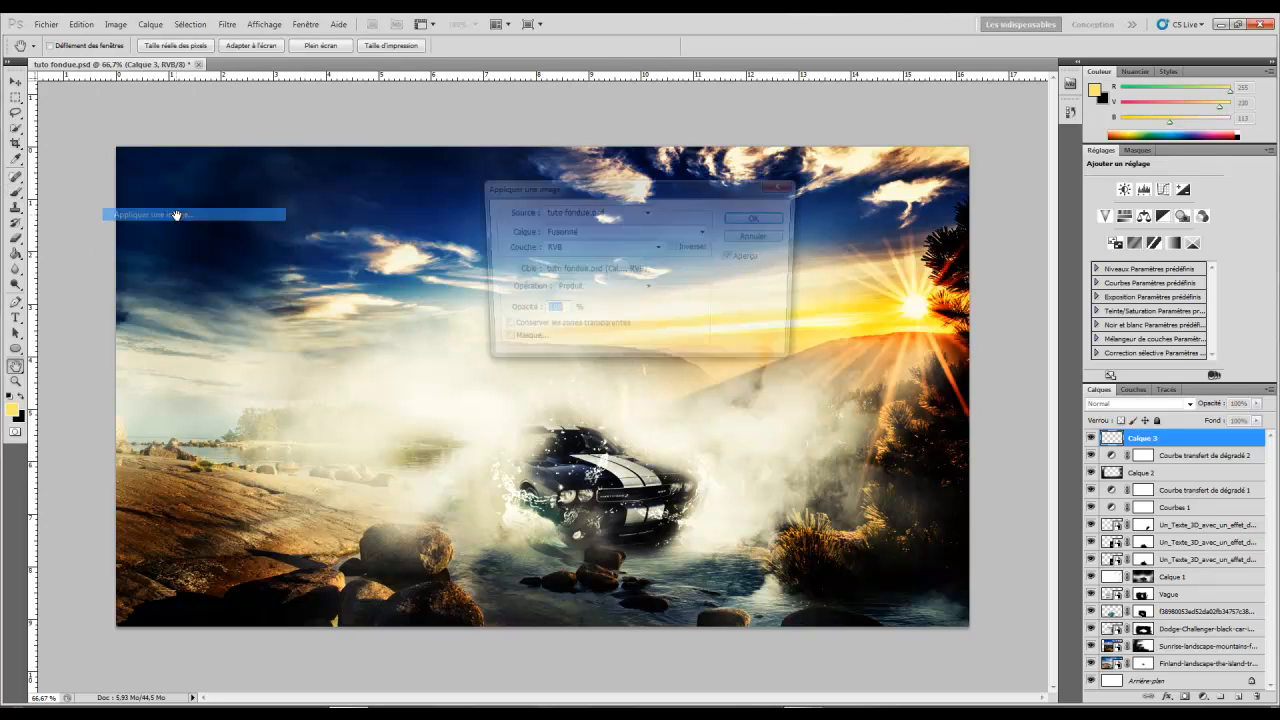
{"action": "left_click", "coordinate": [779, 223]}
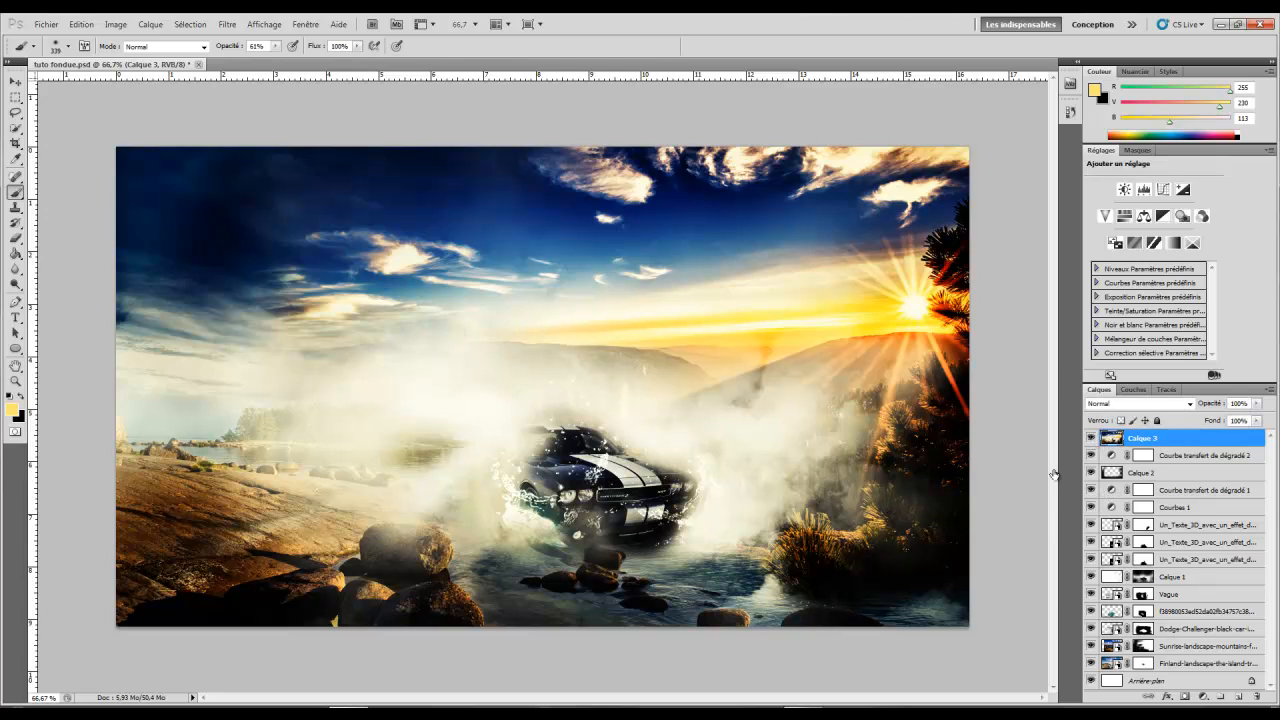
Sharpen the merged image layer with the Plus net filter.
{"action": "left_click", "coordinate": [227, 24]}
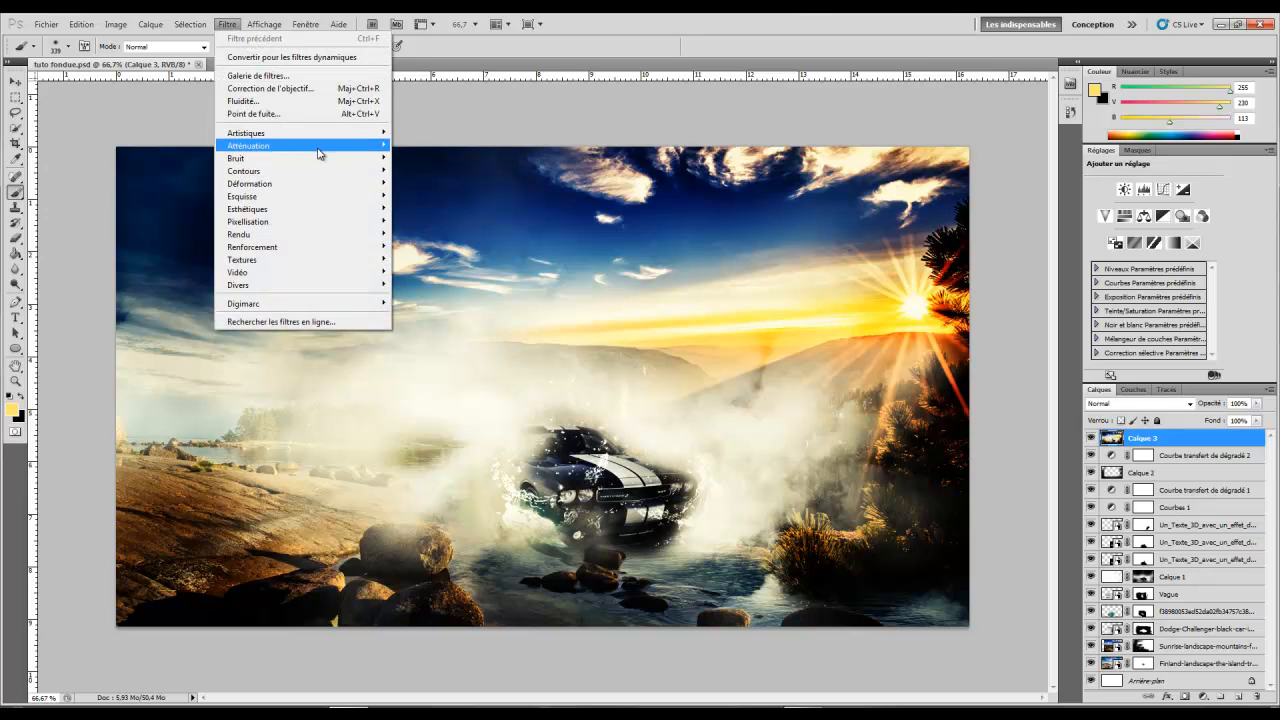
{"action": "mouse_move", "coordinate": [318, 152]}
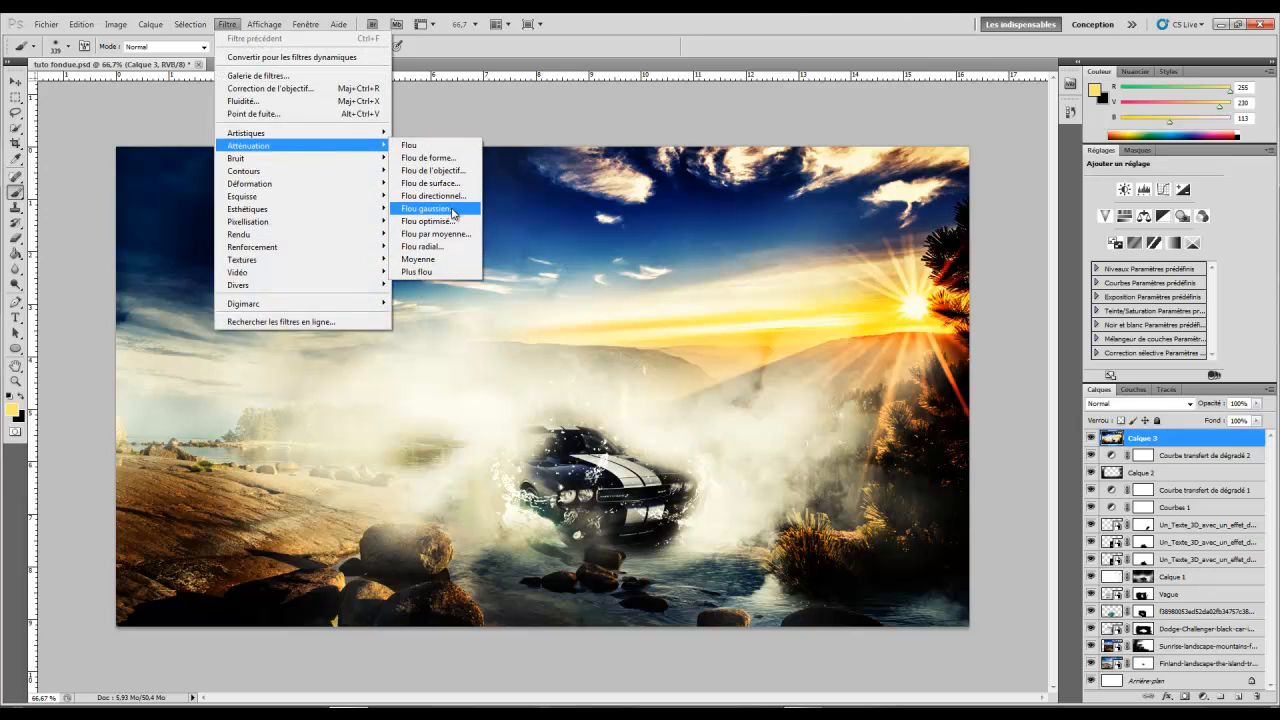
{"action": "mouse_move", "coordinate": [300, 247]}
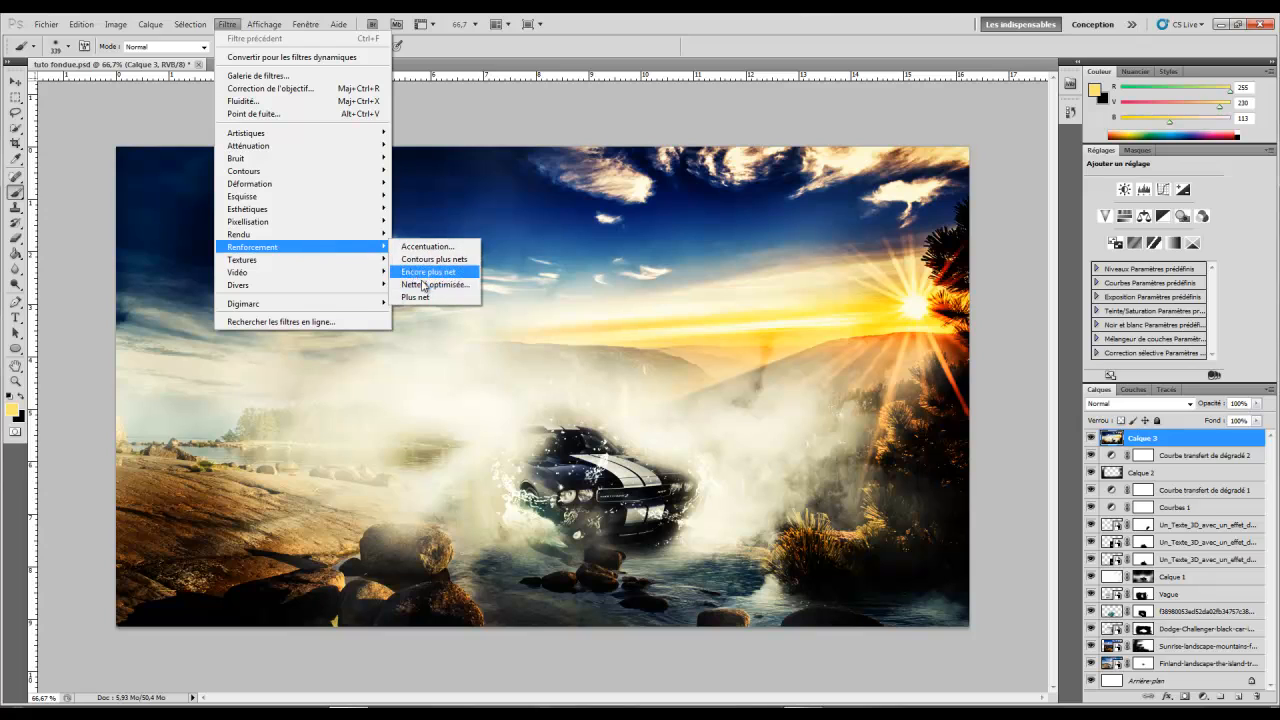
{"action": "left_click", "coordinate": [425, 297]}
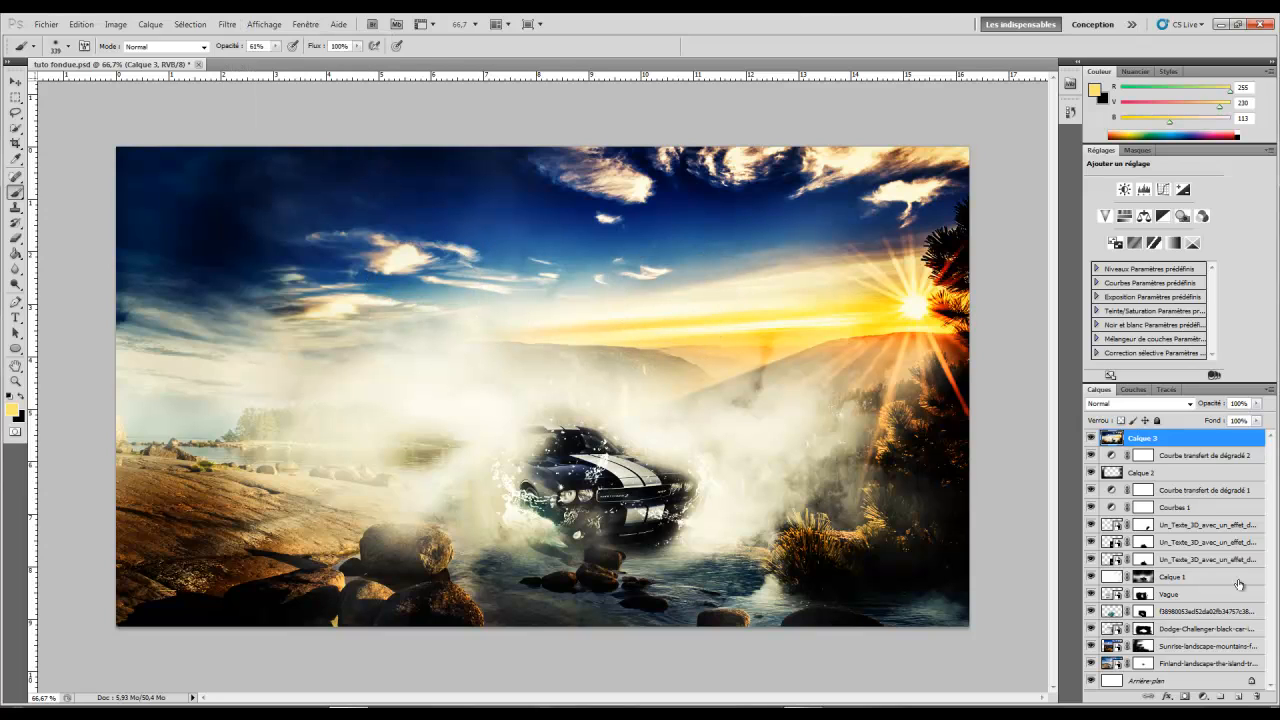
Add another layer above the sharpened one and apply the Fusionné image to it with the Produit operation at 100% opacity.
{"action": "left_click", "coordinate": [1239, 697]}
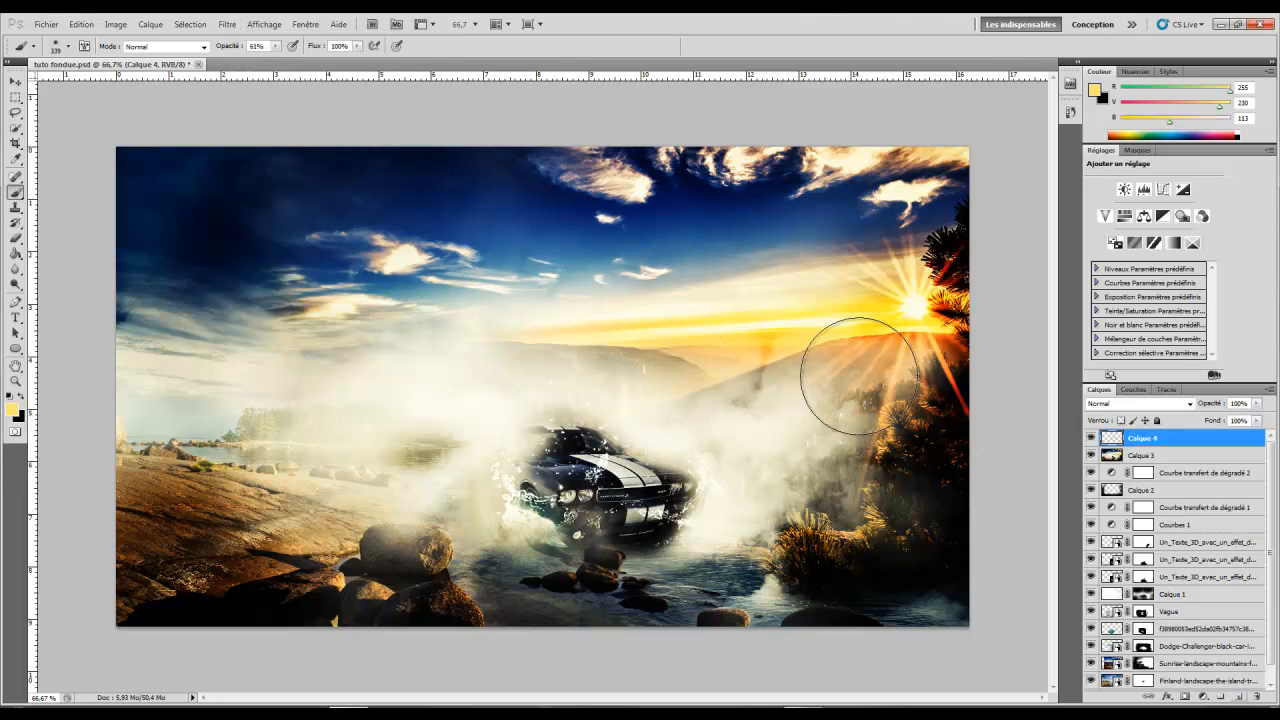
{"action": "left_click", "coordinate": [117, 24]}
{"action": "left_click", "coordinate": [166, 215]}
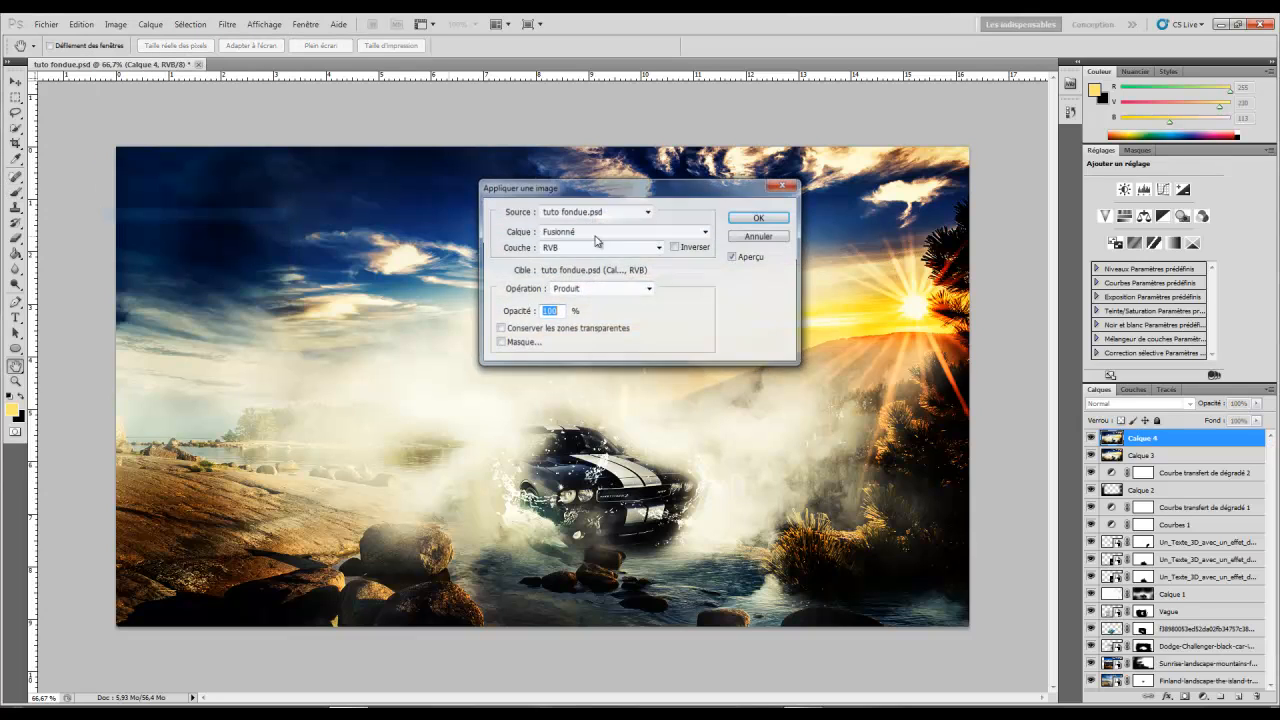
{"action": "left_click", "coordinate": [757, 216]}
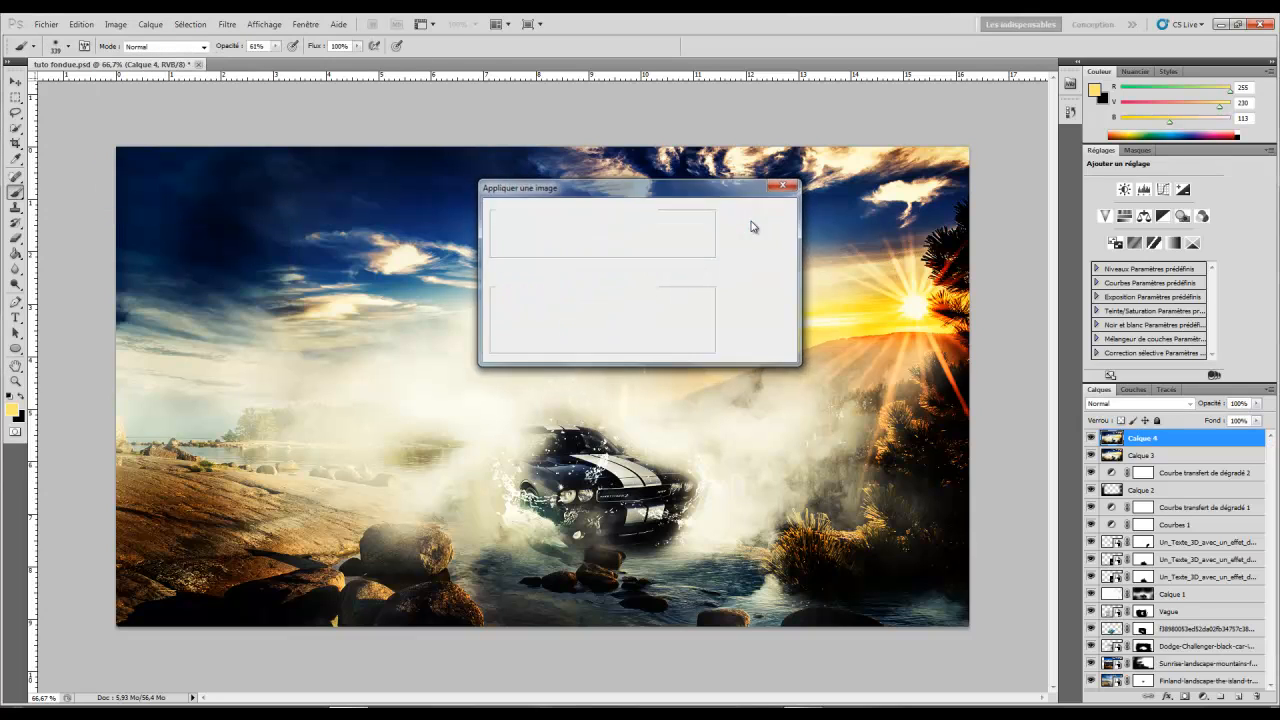
Blur the new merged layer with a Flou gaussien of 1.0 pixel radius.
{"action": "left_click", "coordinate": [226, 24]}
{"action": "mouse_move", "coordinate": [345, 147]}
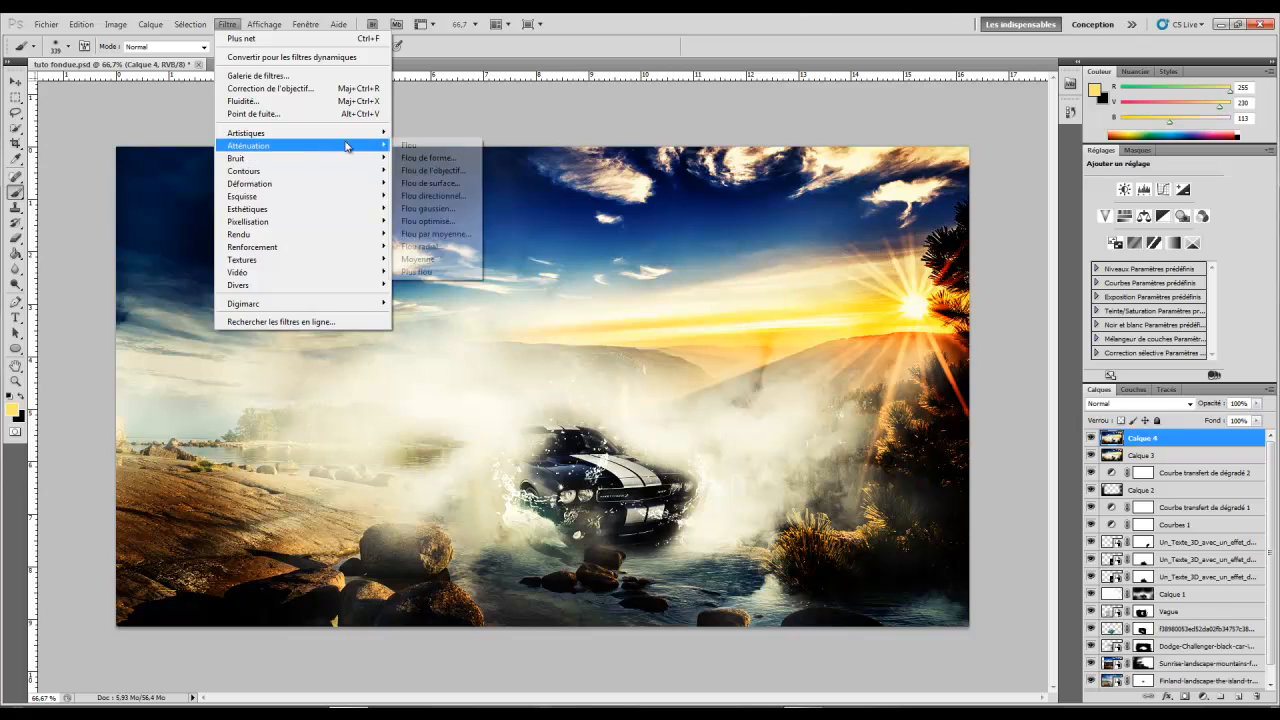
{"action": "left_click", "coordinate": [448, 208]}
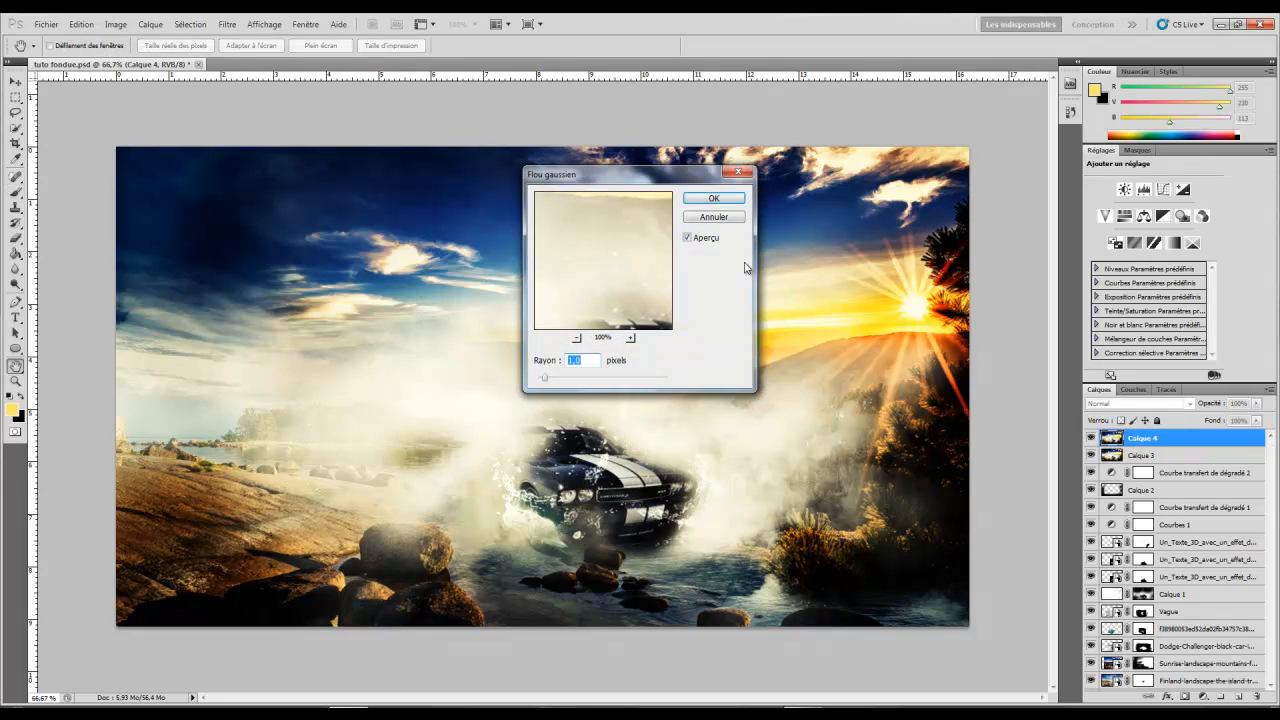
{"action": "left_click", "coordinate": [713, 198]}
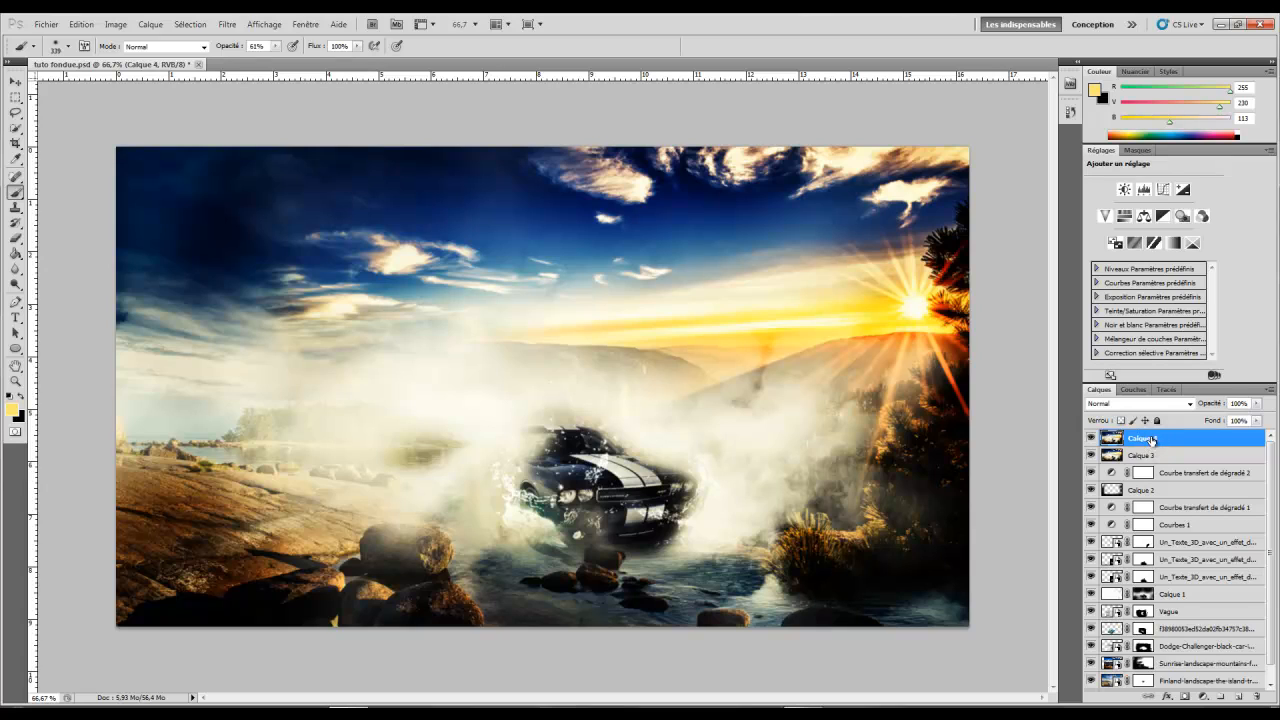
Add a mask to the blurred layer and paint black over the image's centre with a soft 1894 px brush at 87% opacity.
{"action": "left_click", "coordinate": [1185, 697]}
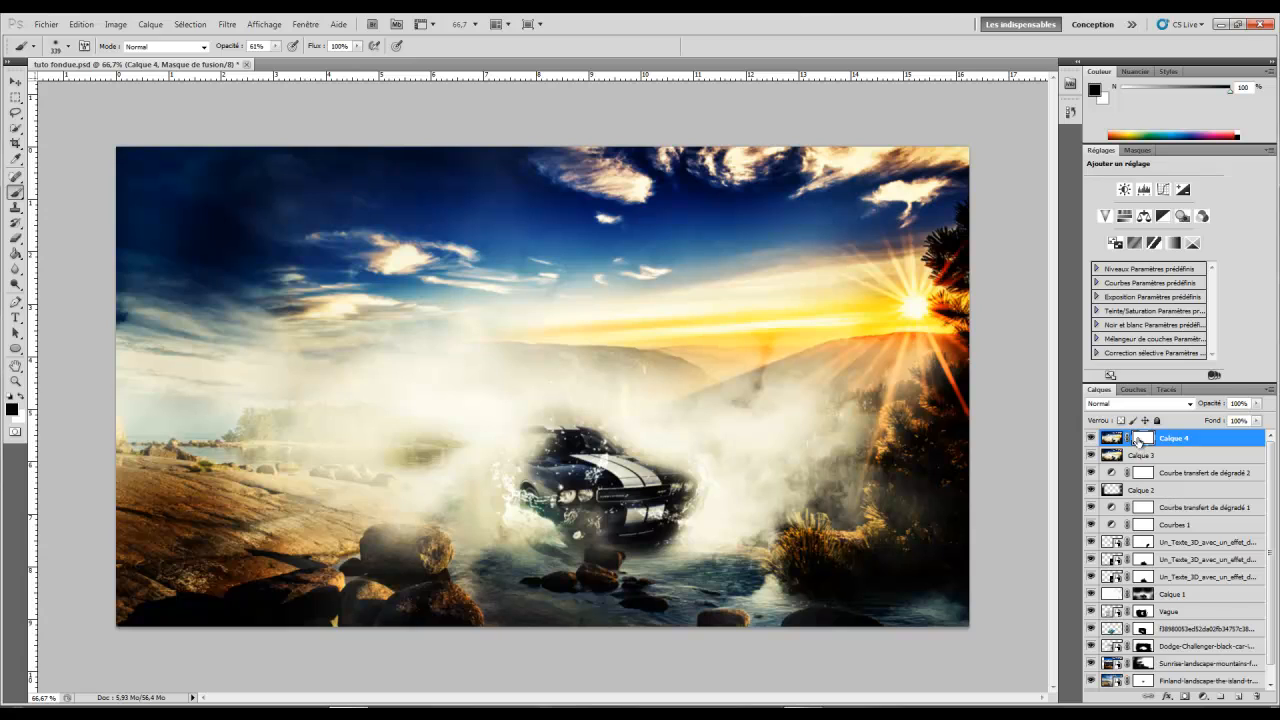
{"action": "right_click", "coordinate": [487, 393]}
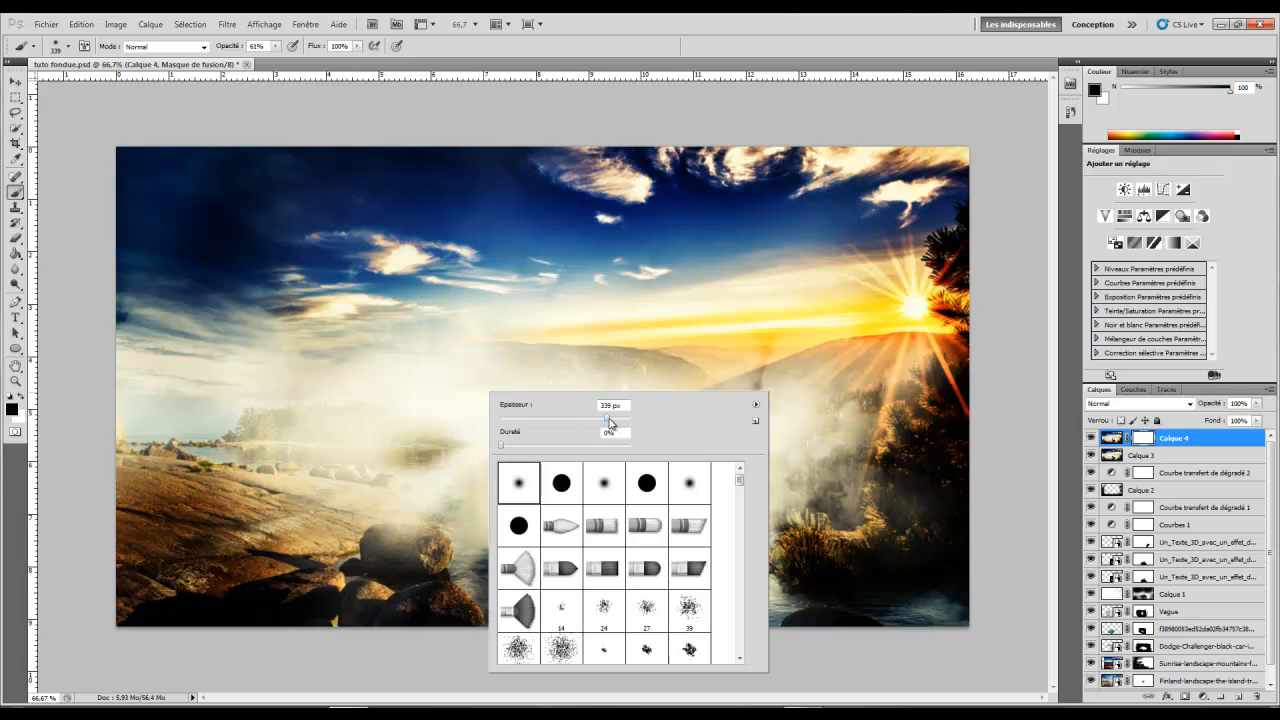
{"action": "left_click_drag", "start_coordinate": [609, 421], "coordinate": [625, 423]}
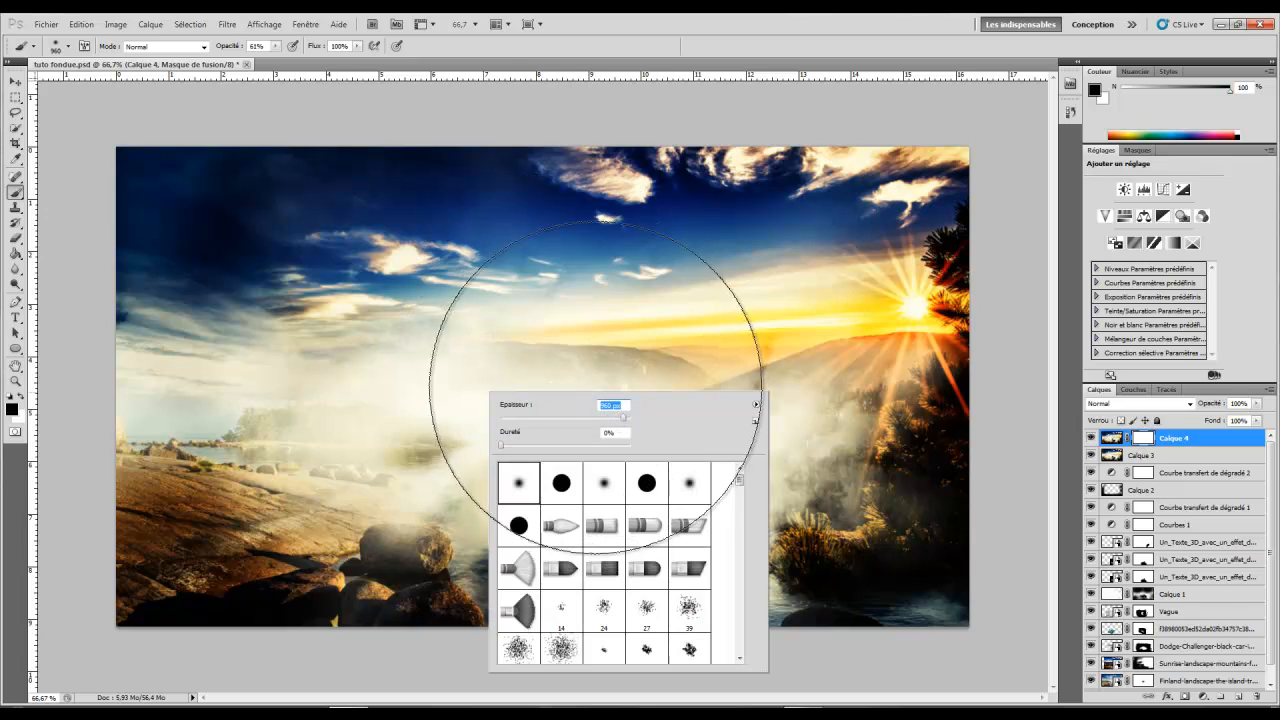
{"action": "left_click_drag", "start_coordinate": [509, 406], "coordinate": [757, 445]}
{"action": "left_click_drag", "start_coordinate": [506, 404], "coordinate": [612, 414]}
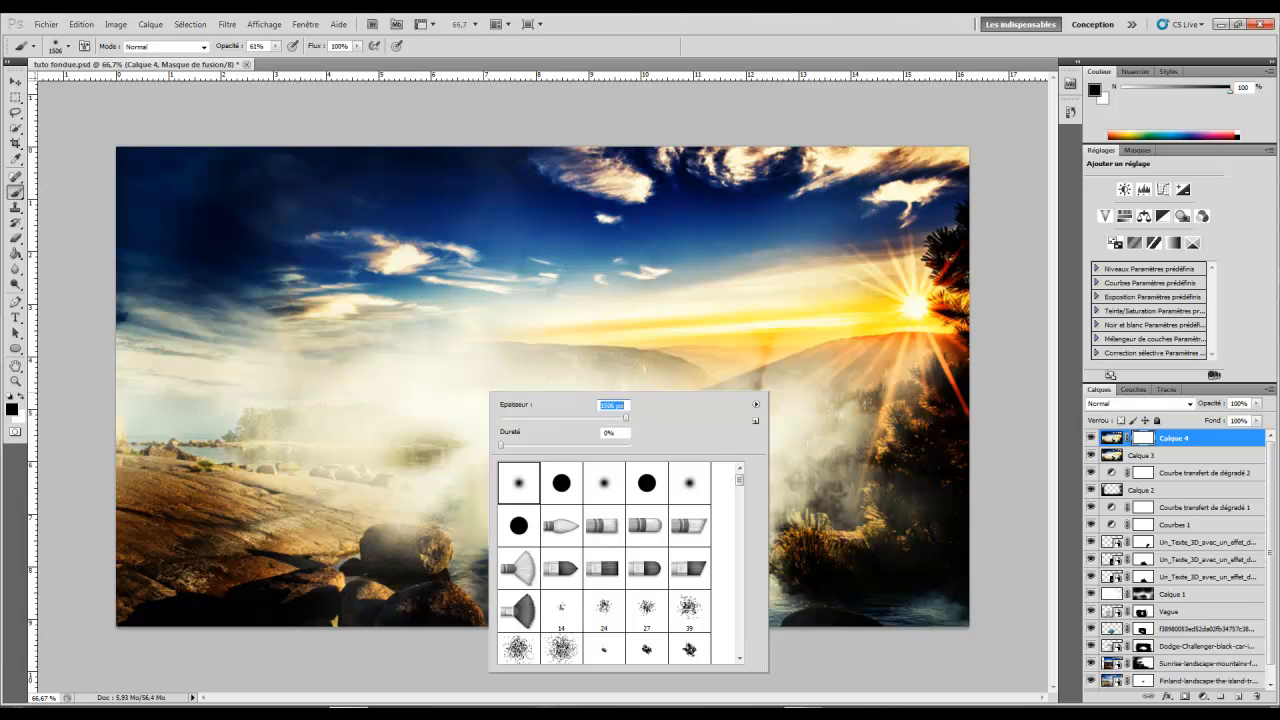
{"action": "left_click_drag", "start_coordinate": [514, 410], "coordinate": [575, 414]}
{"action": "left_click", "coordinate": [707, 45]}
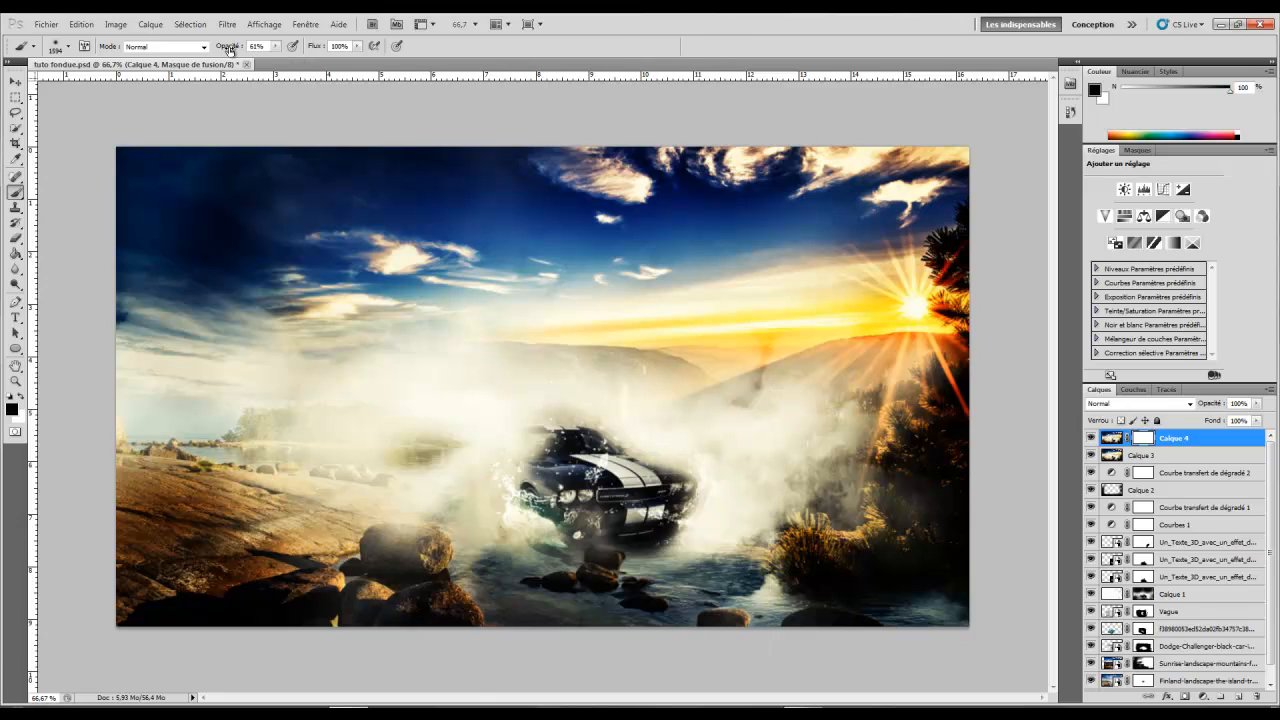
{"action": "left_click_drag", "start_coordinate": [229, 49], "coordinate": [246, 50]}
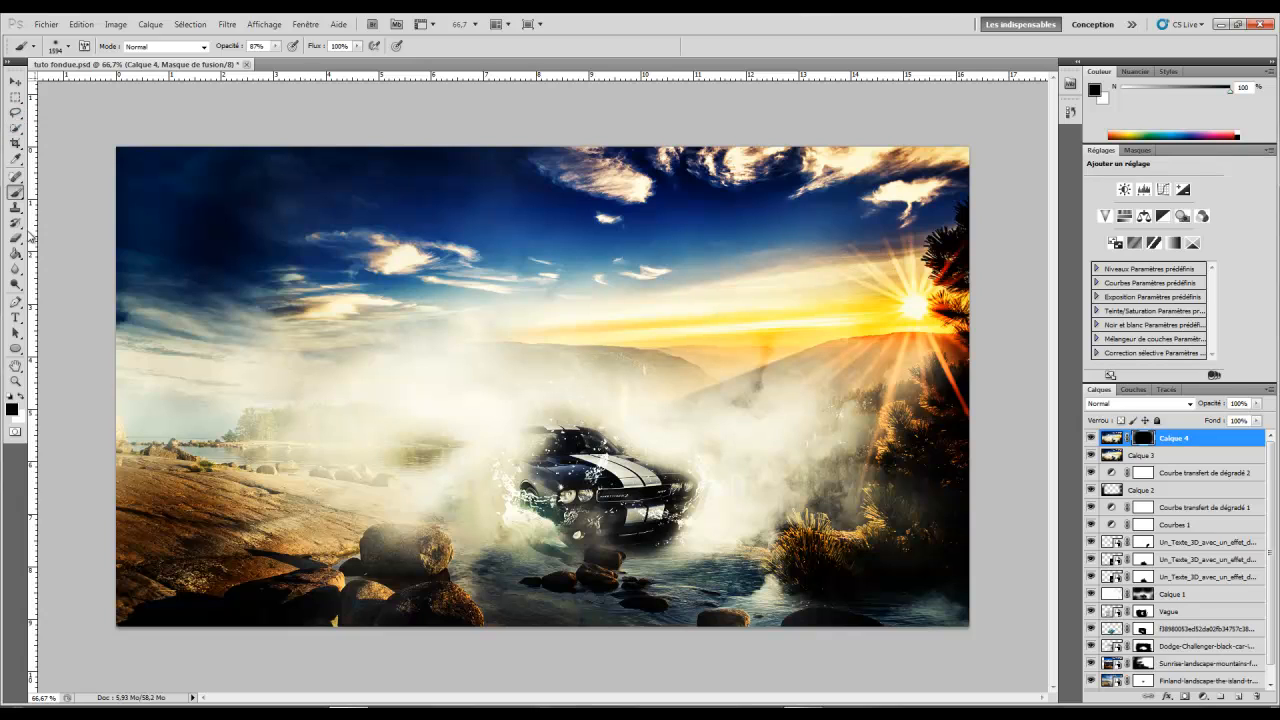
Add the white text "kligrafik" in Gabriola Regular 13.58 pt in the upper-left sky of the image.
{"action": "left_click", "coordinate": [15, 317]}
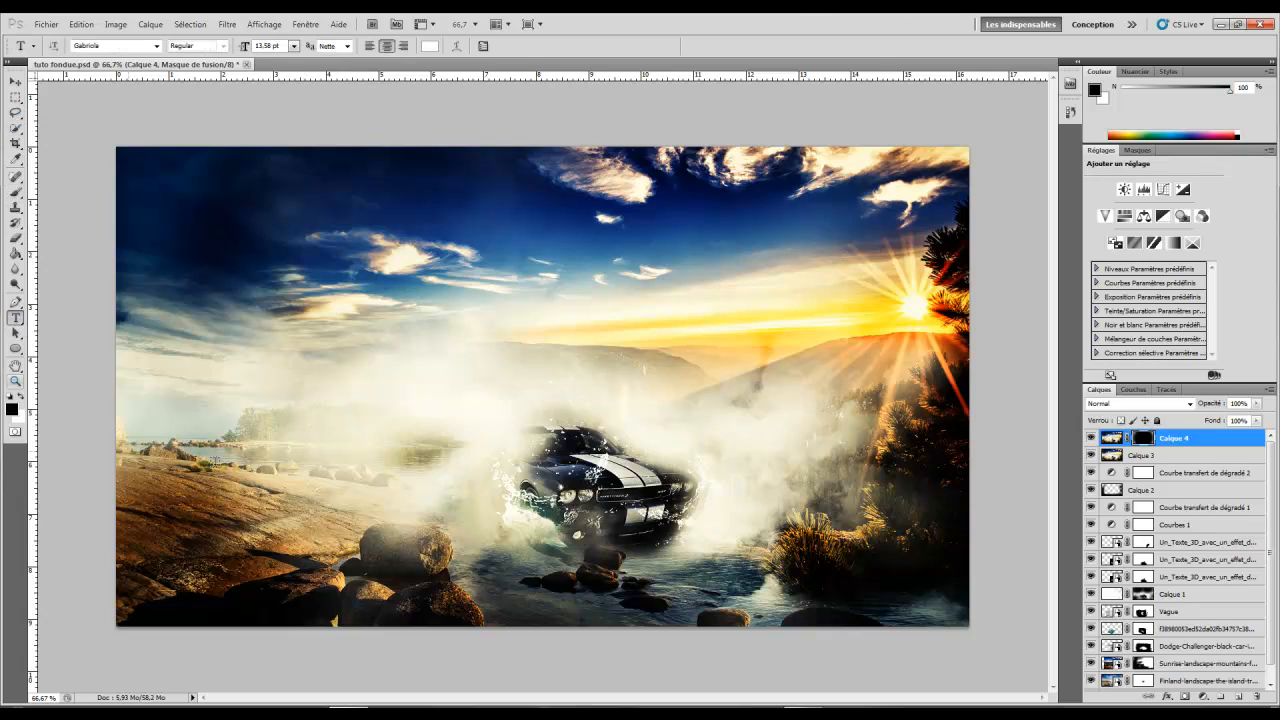
{"action": "left_click", "coordinate": [262, 261]}
{"action": "type", "text": "lor"}
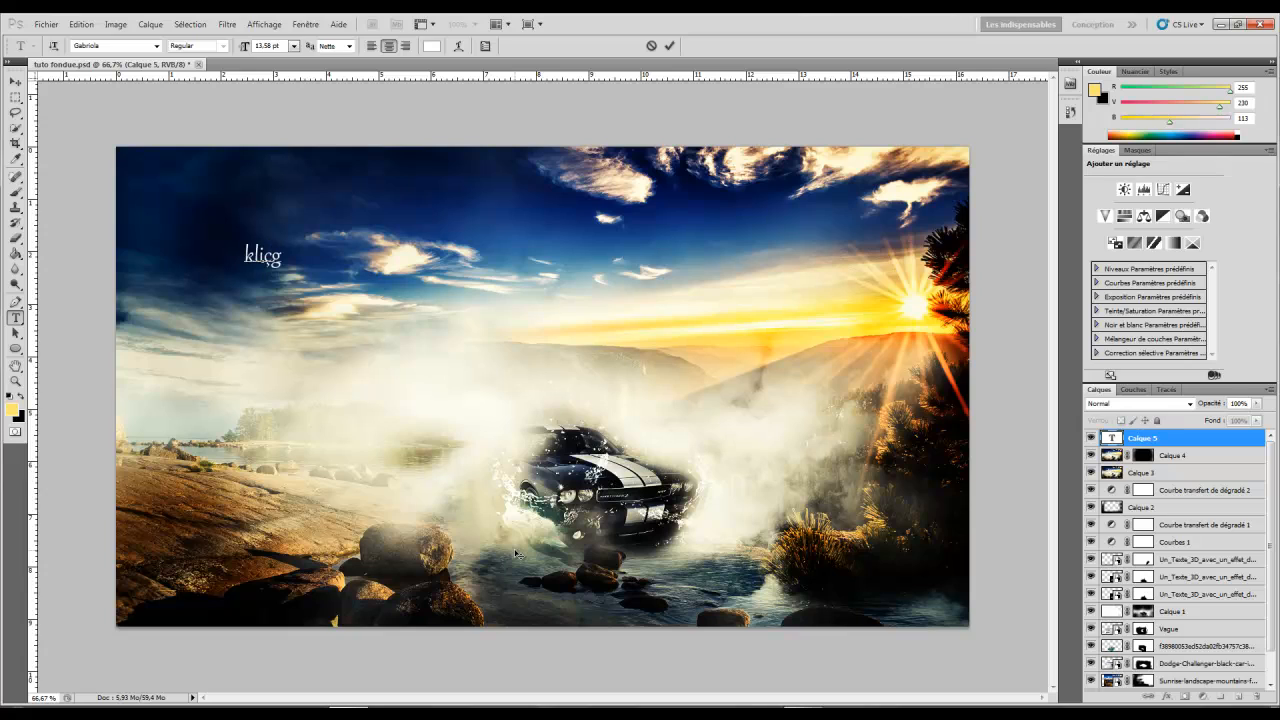
{"action": "key", "text": "BackSpace"}
{"action": "key", "text": "BackSpace"}
{"action": "type", "text": "igrafik"}
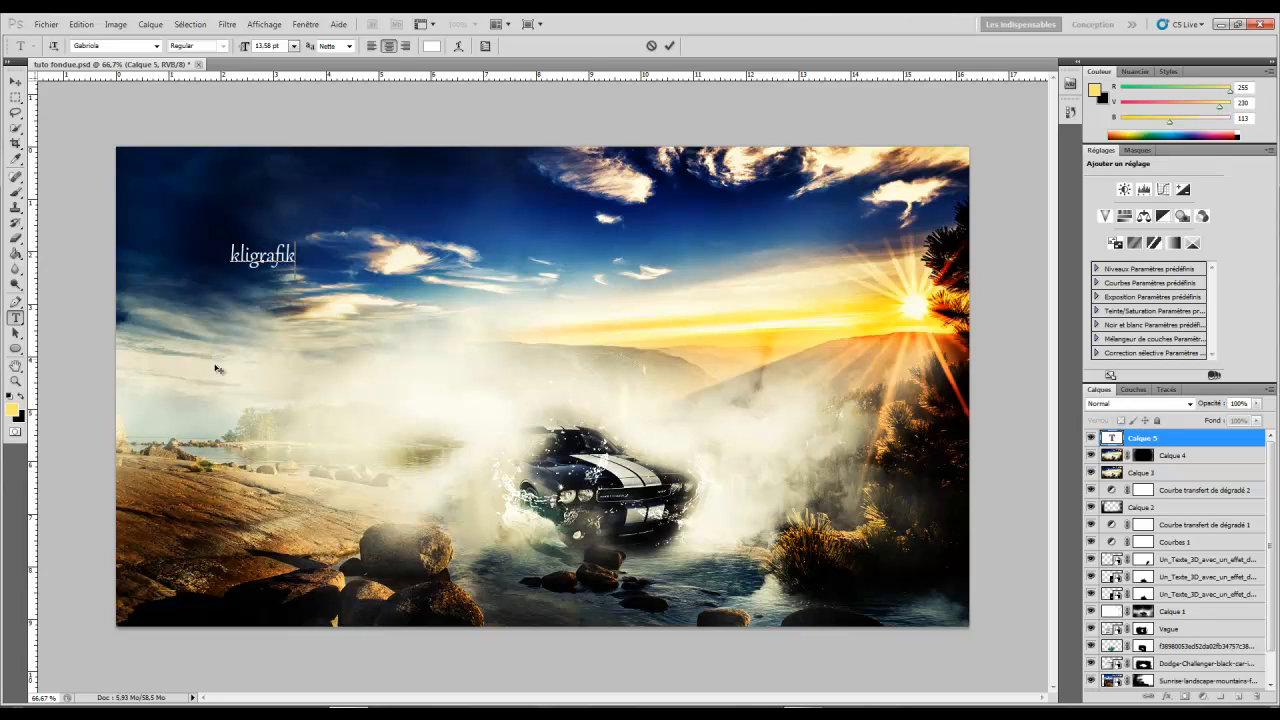
{"action": "left_click", "coordinate": [1138, 438]}
Set the kligrafik text layer's blend mode to Incrustation.
{"action": "left_click", "coordinate": [1132, 404]}
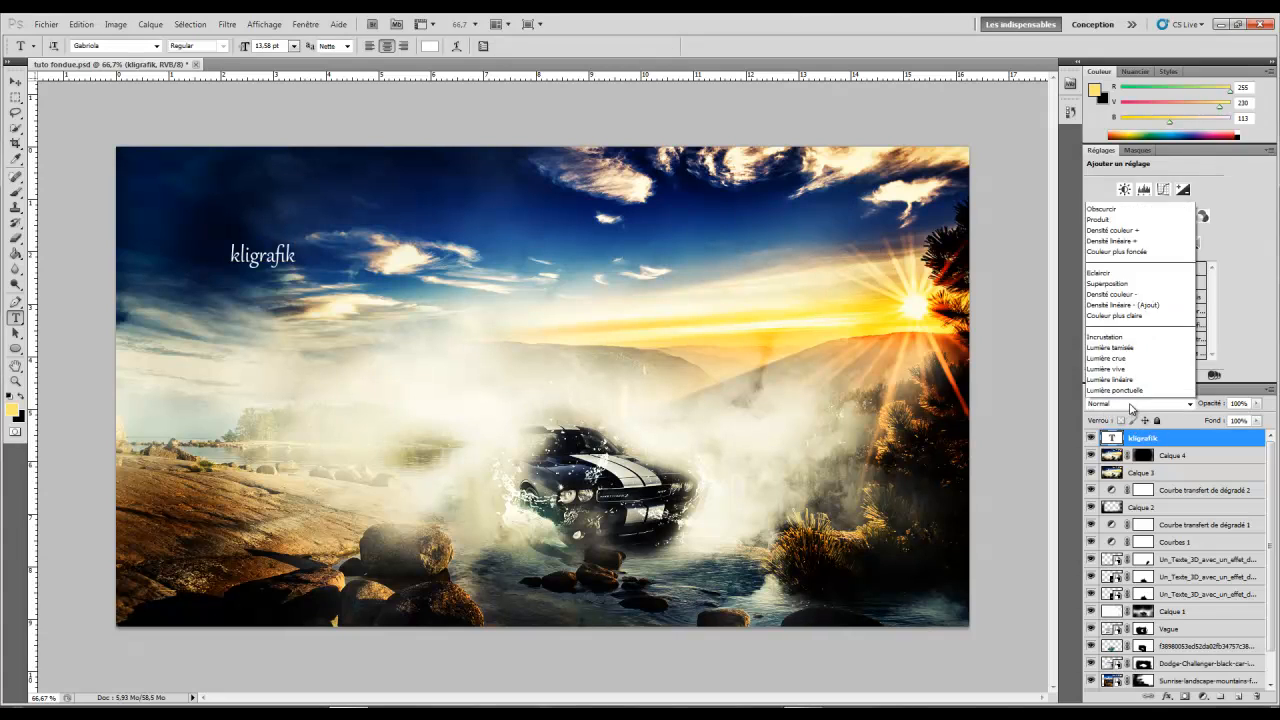
{"action": "left_click", "coordinate": [1150, 234]}
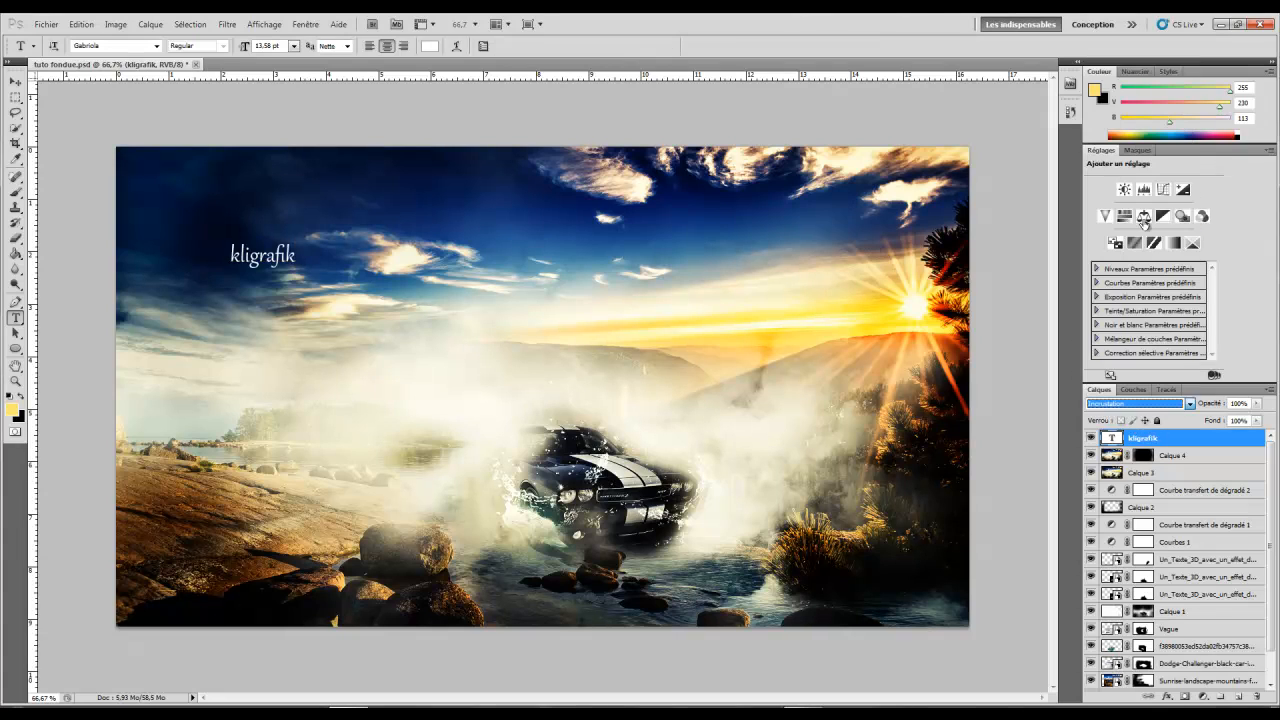
Set the kligrafik text layer's blend mode to Normal and move the text into the yellow sky above the car.
{"action": "left_click", "coordinate": [15, 80]}
{"action": "left_click_drag", "start_coordinate": [303, 255], "coordinate": [340, 244]}
{"action": "left_click", "coordinate": [1160, 403]}
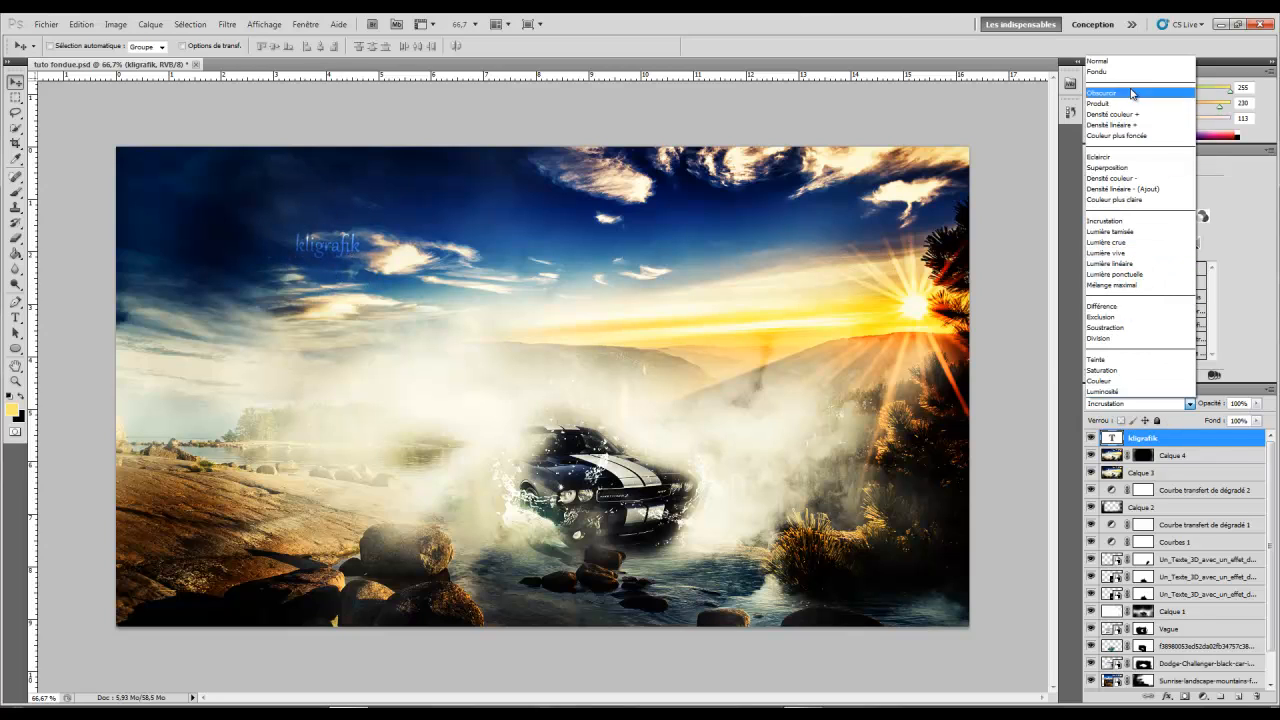
{"action": "left_click", "coordinate": [1128, 64]}
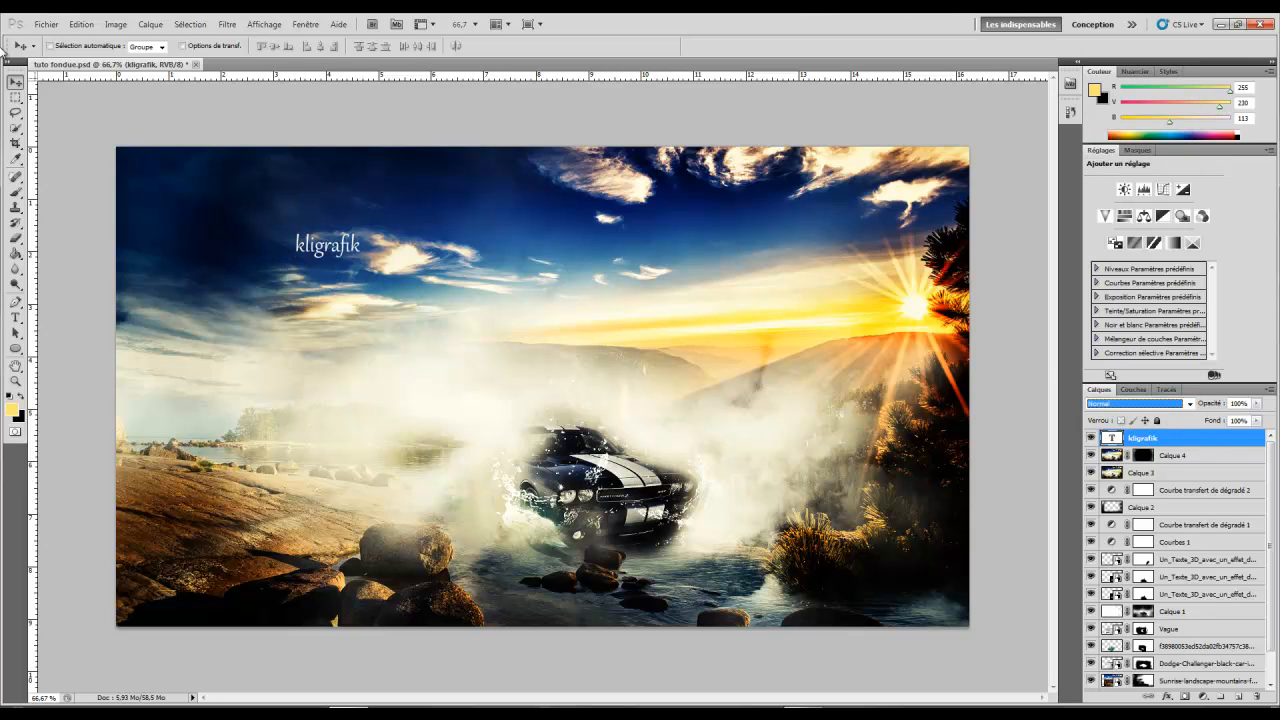
{"action": "left_click", "coordinate": [388, 297]}
{"action": "left_click_drag", "start_coordinate": [388, 297], "coordinate": [677, 331]}
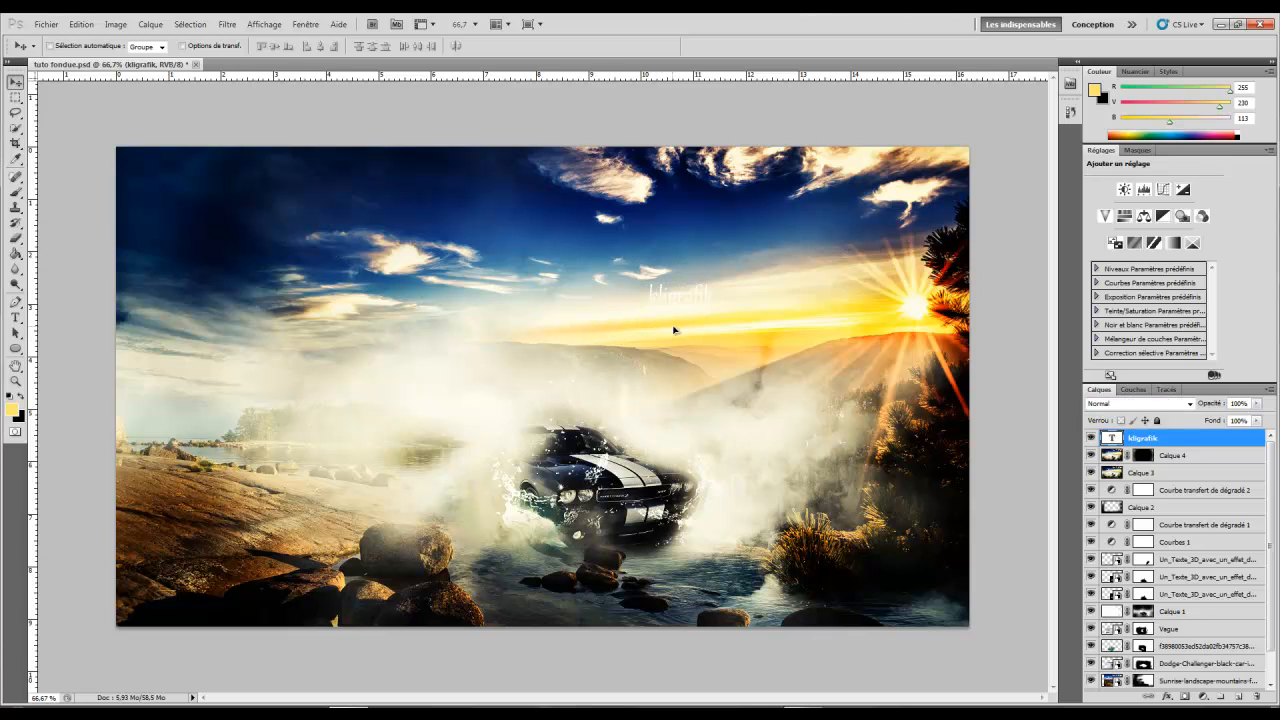
Change the kligrafik text colour to the dark blue #131826 sampled from the car.
{"action": "left_click", "coordinate": [16, 318]}
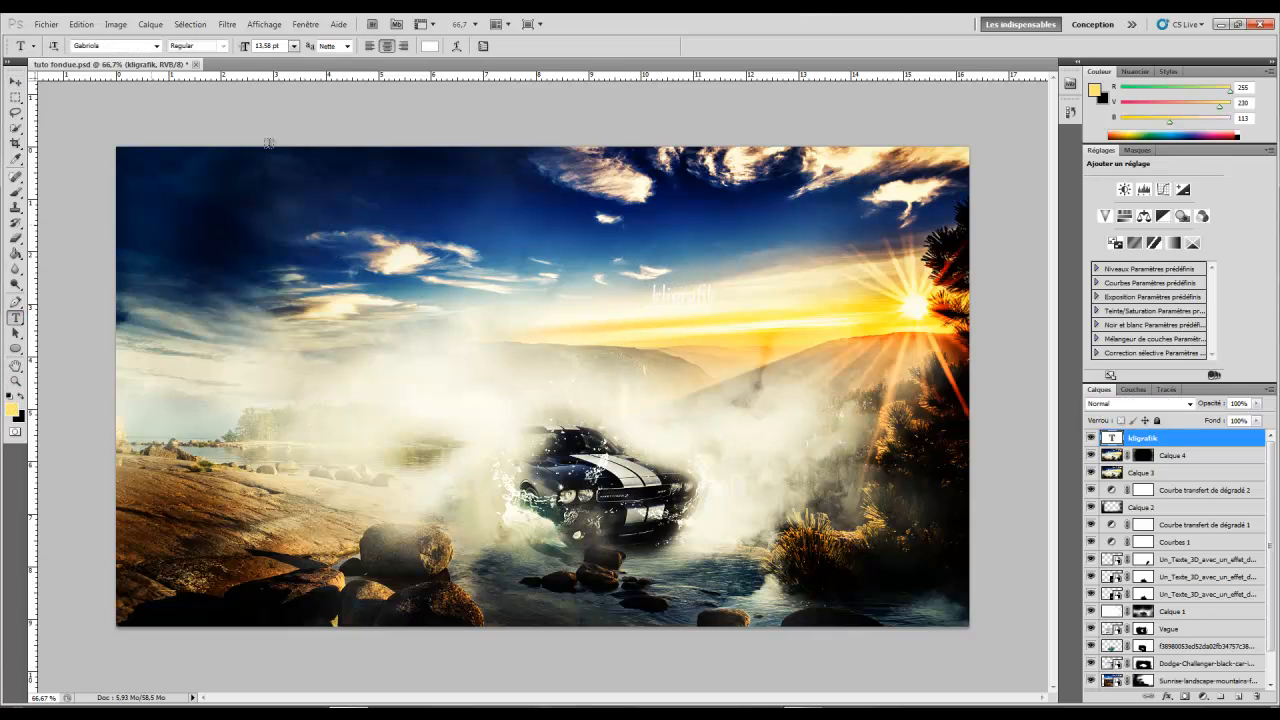
{"action": "left_click", "coordinate": [431, 46]}
{"action": "left_click_drag", "start_coordinate": [574, 421], "coordinate": [548, 457]}
{"action": "left_click_drag", "start_coordinate": [777, 300], "coordinate": [376, 160]}
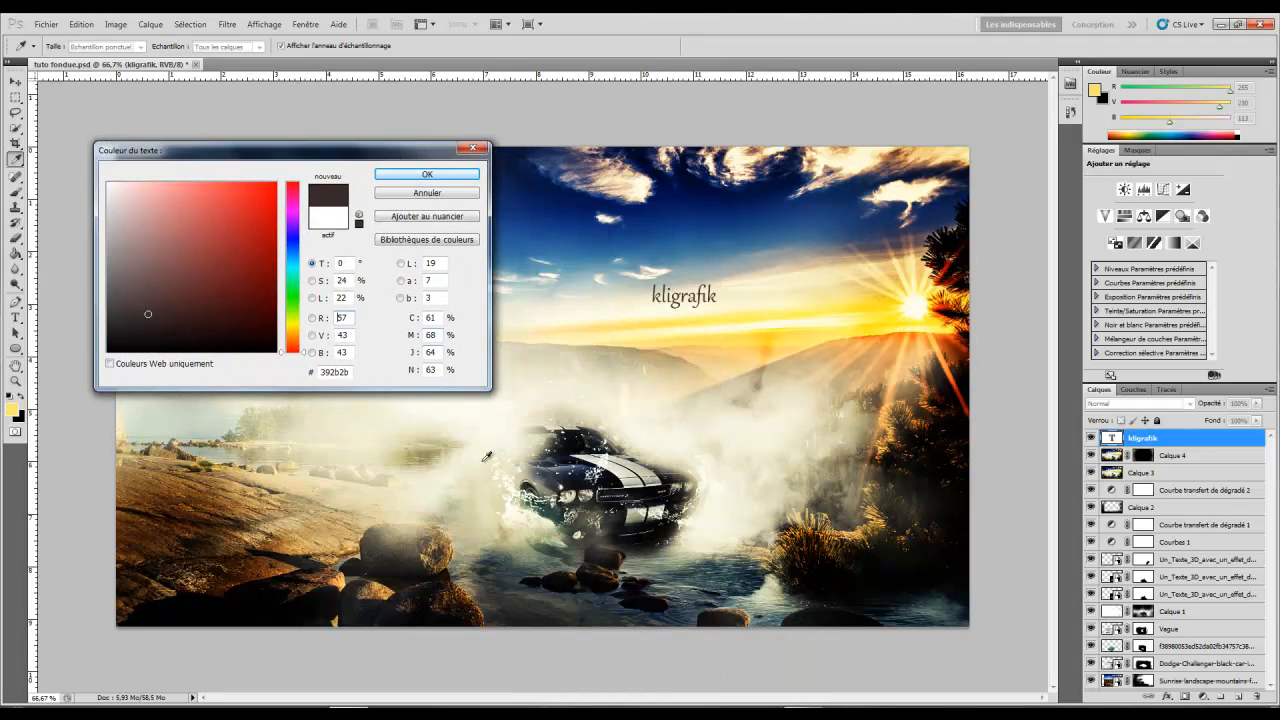
{"action": "left_click", "coordinate": [416, 549]}
{"action": "left_click", "coordinate": [452, 549]}
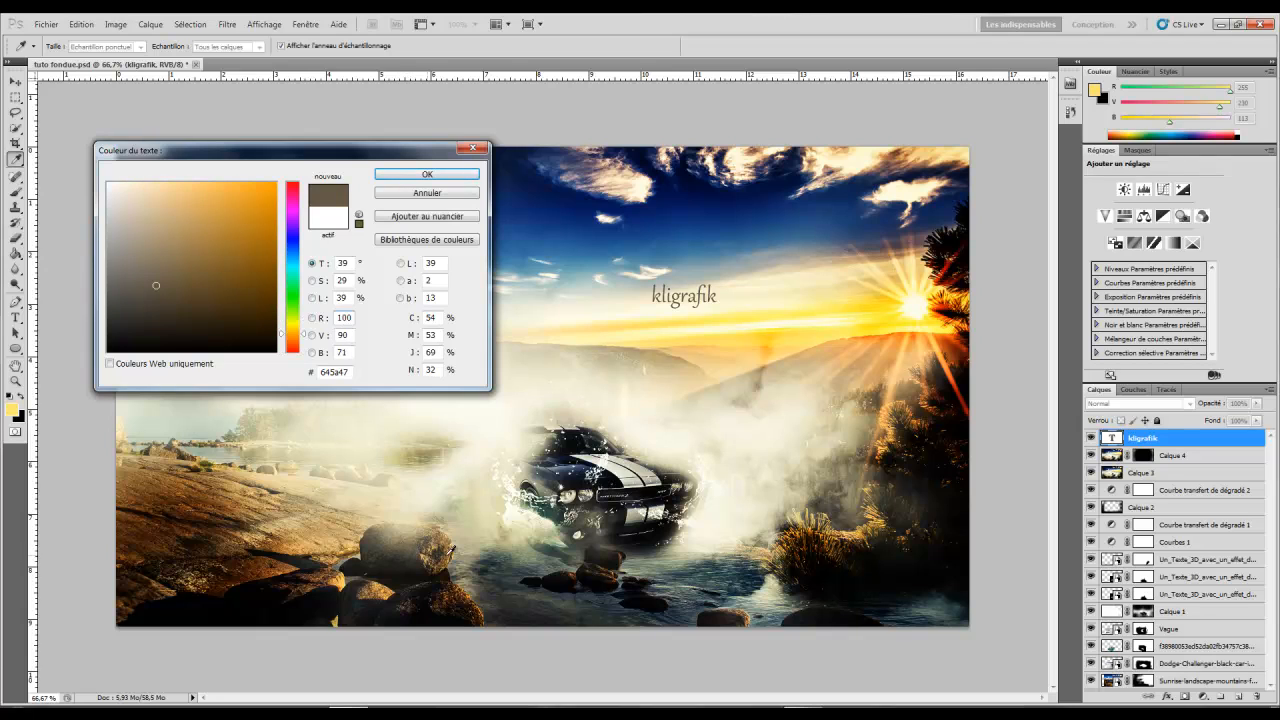
{"action": "left_click", "coordinate": [572, 476]}
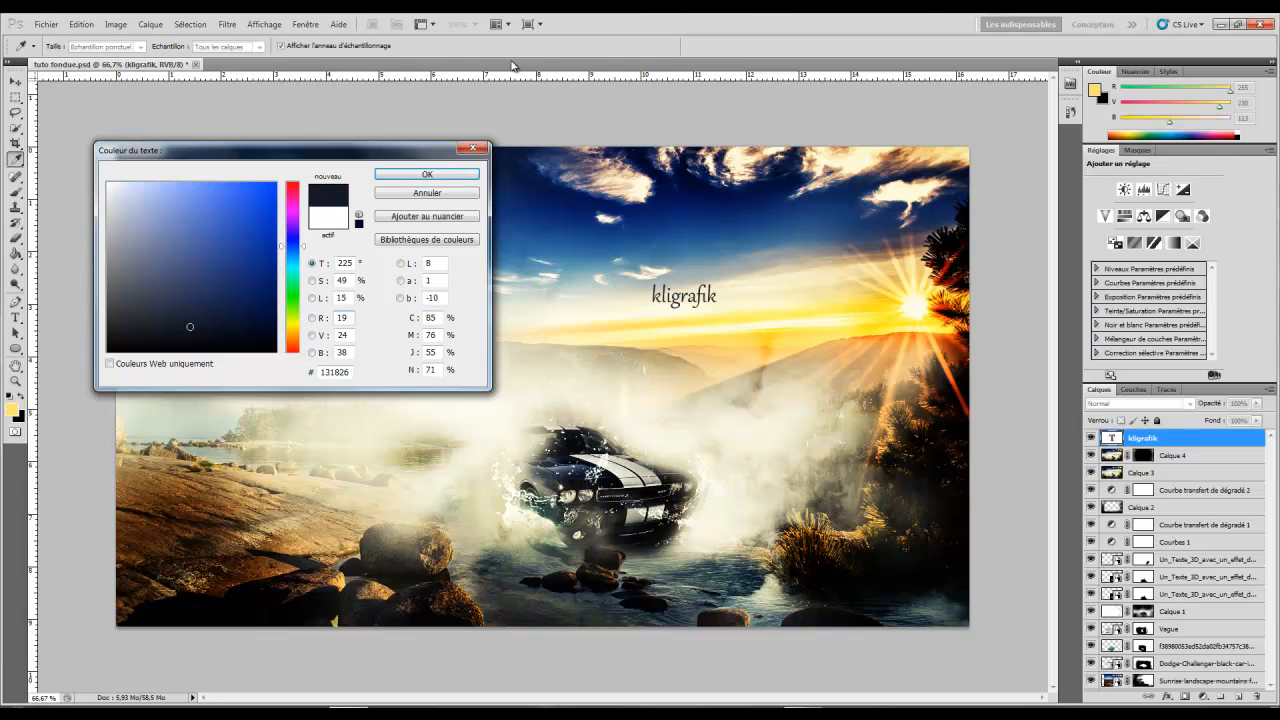
{"action": "left_click", "coordinate": [439, 177]}
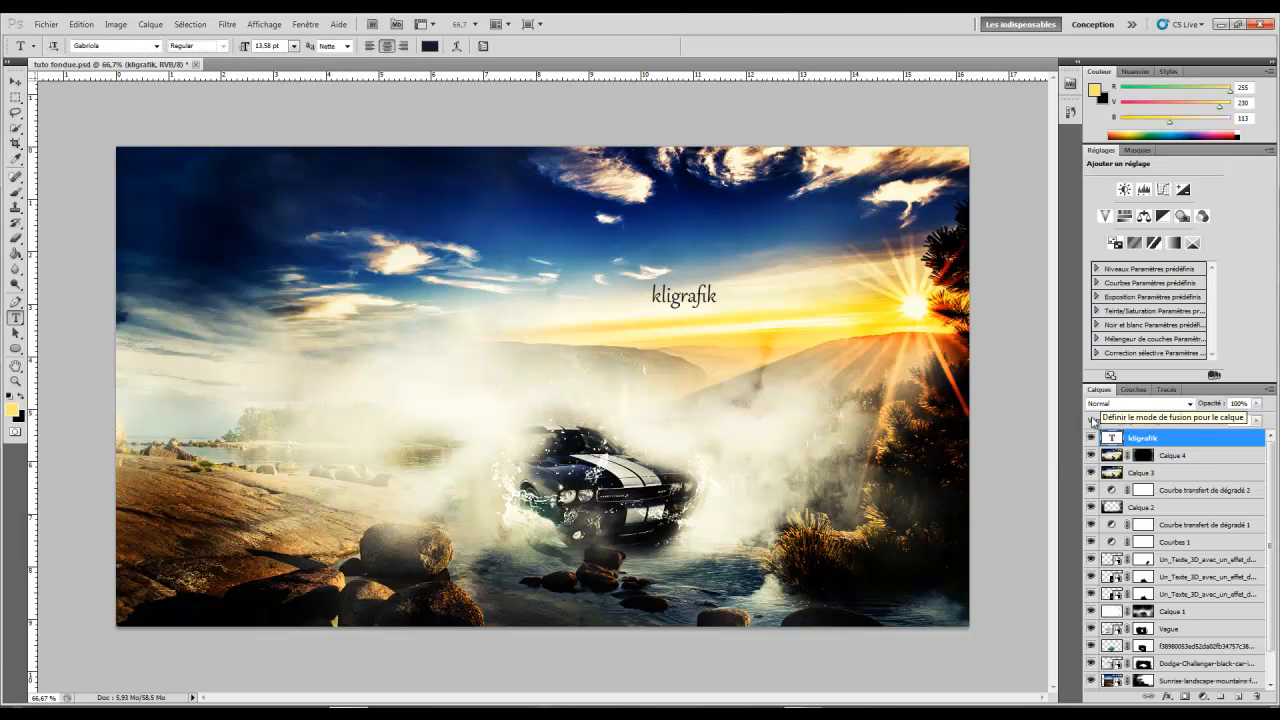
{"action": "scroll", "coordinate": [1180, 508], "scroll_direction": "down", "scroll_amount": 2}
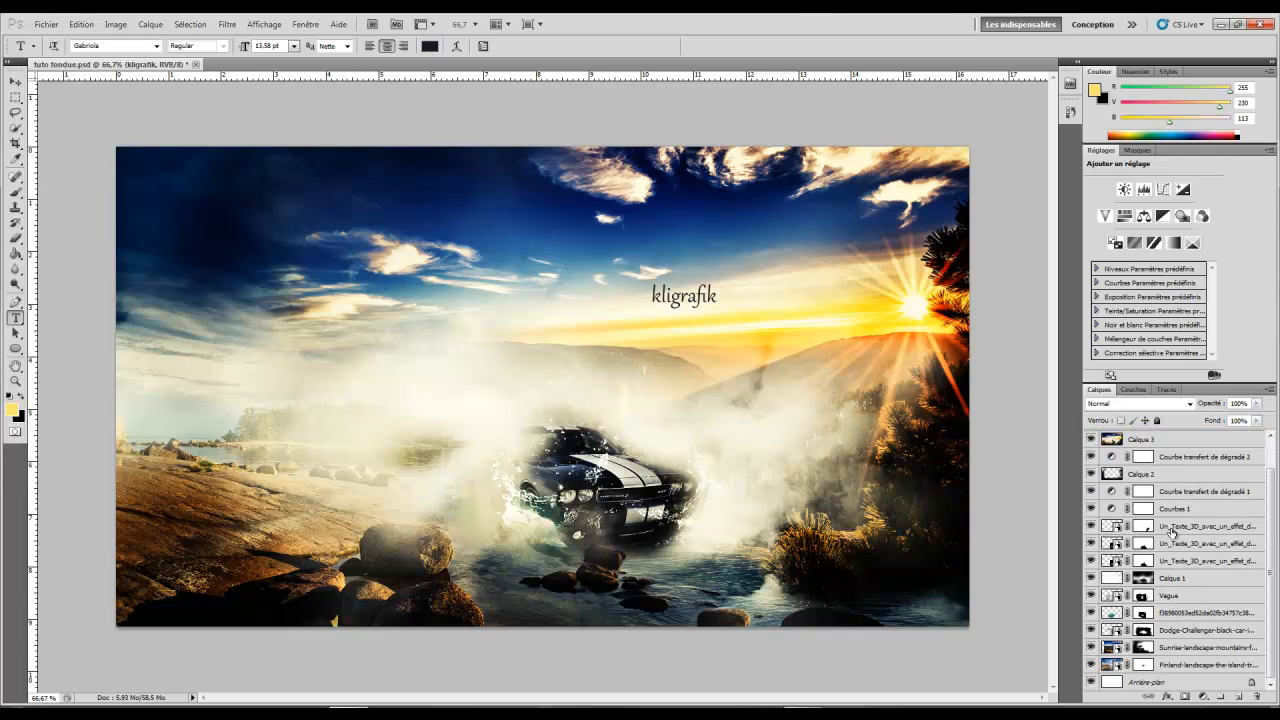
{"action": "scroll", "coordinate": [1172, 533], "scroll_direction": "up", "scroll_amount": 2}
{"action": "scroll", "coordinate": [1170, 560], "scroll_direction": "down", "scroll_amount": 2}
{"action": "left_click", "coordinate": [46, 24]}
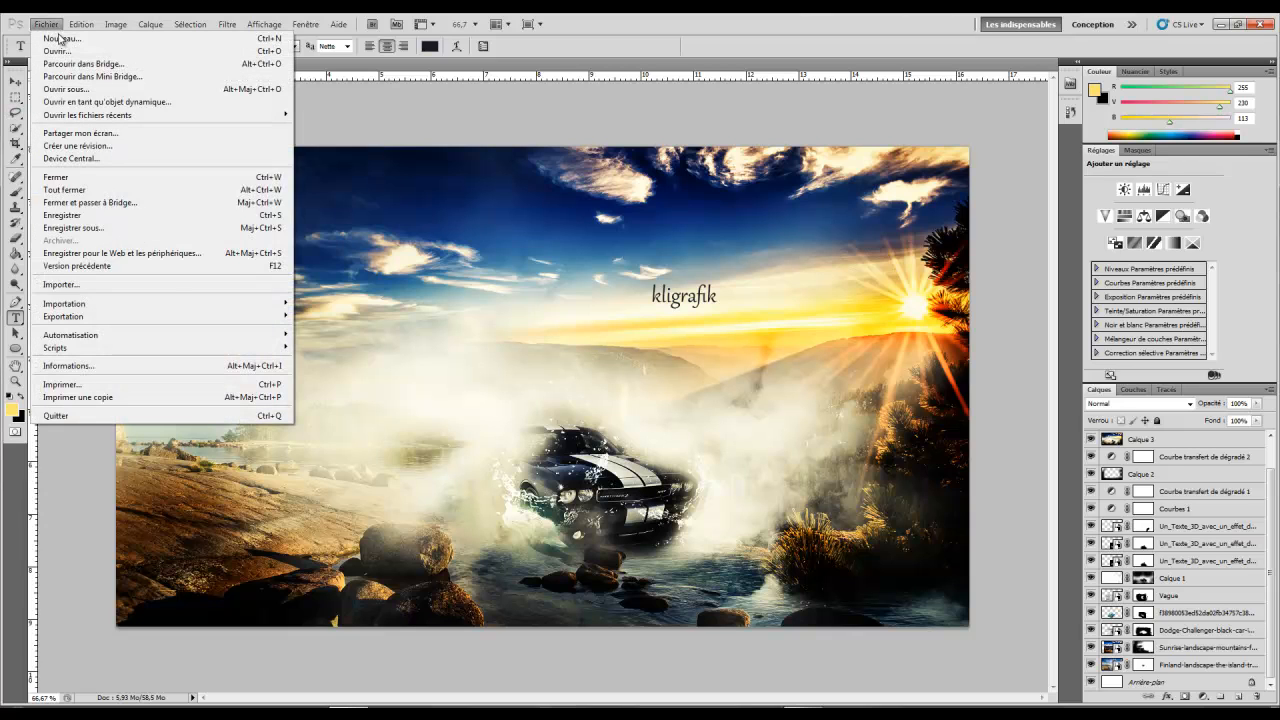
{"action": "left_click", "coordinate": [100, 228]}
{"action": "left_click", "coordinate": [607, 425]}
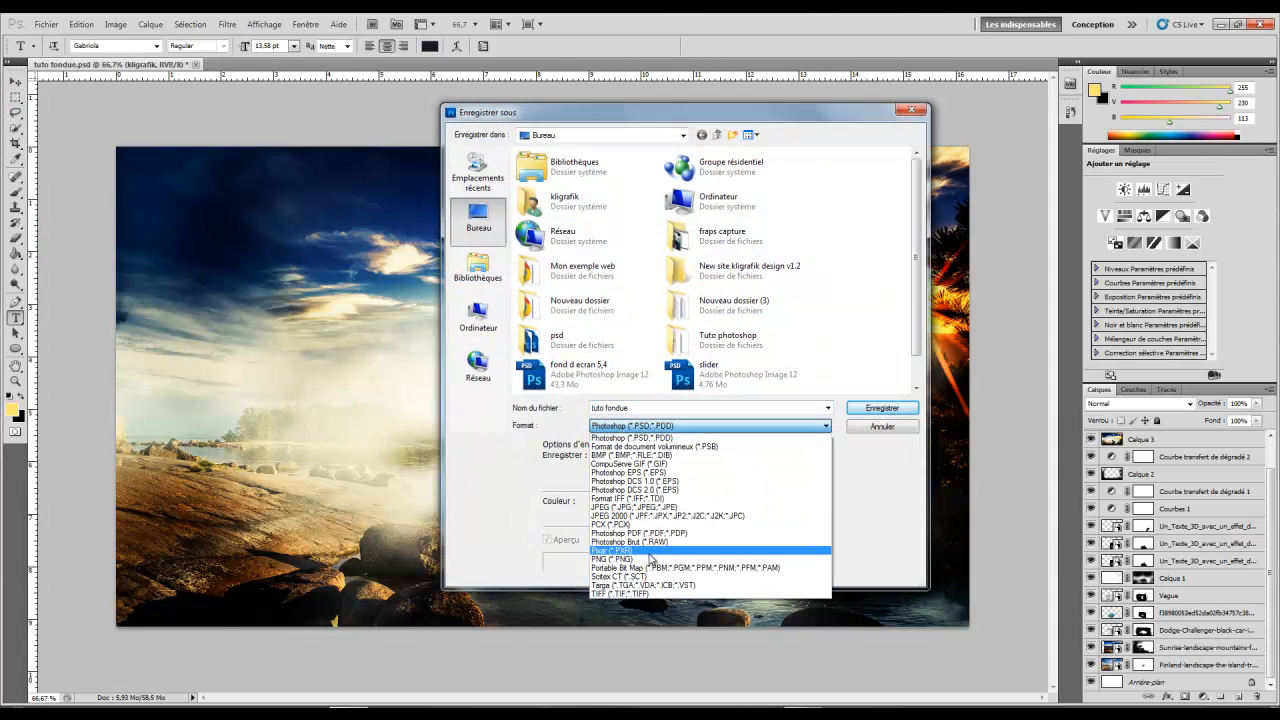
{"action": "left_click", "coordinate": [884, 431]}
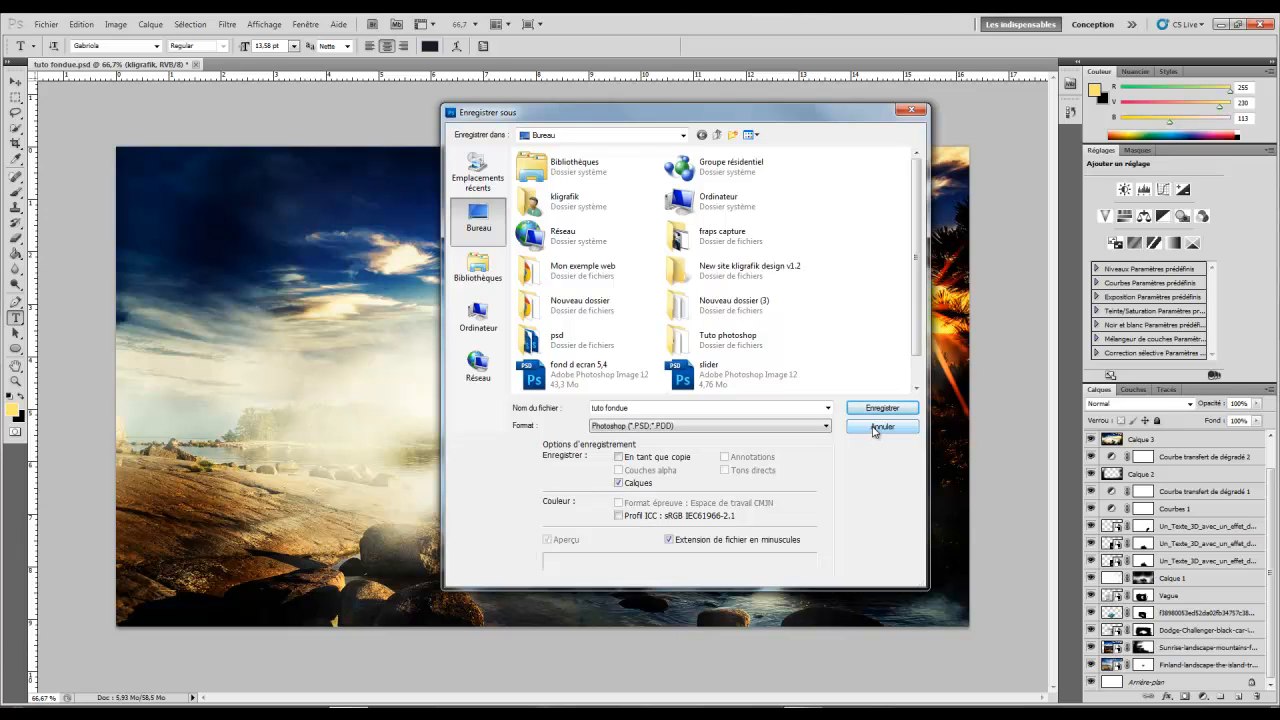
{"action": "left_click", "coordinate": [880, 427]}
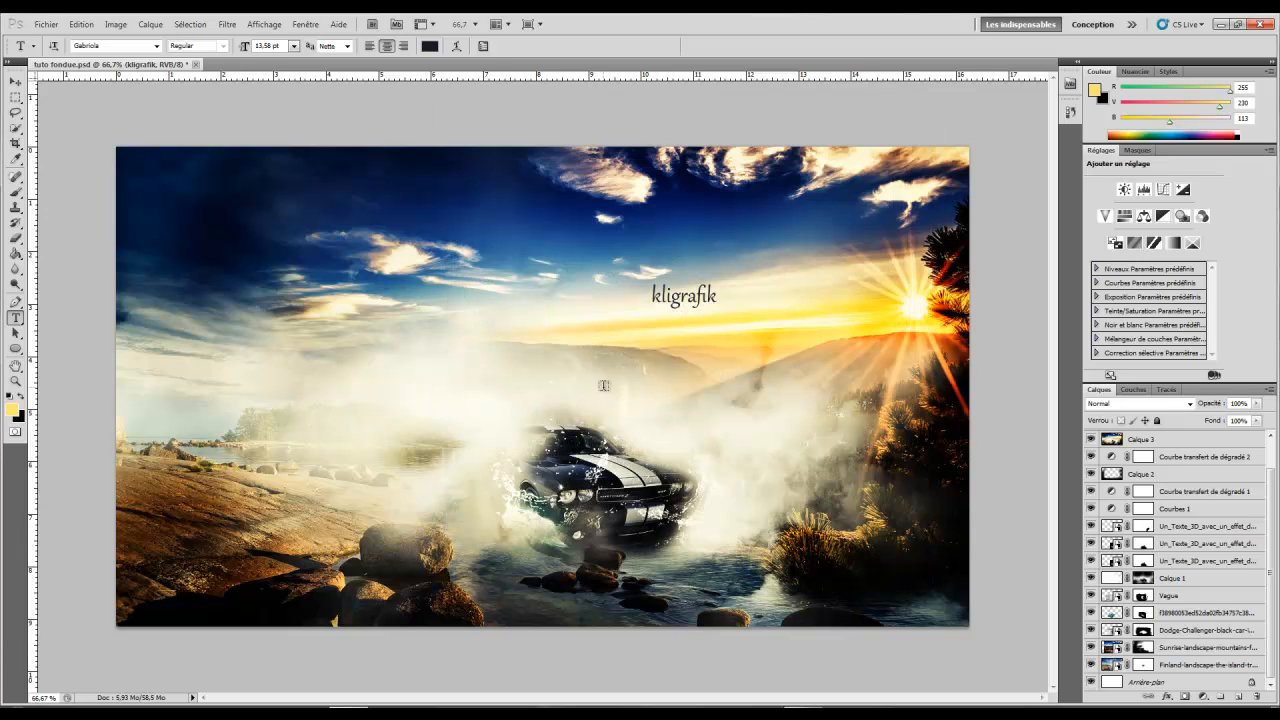